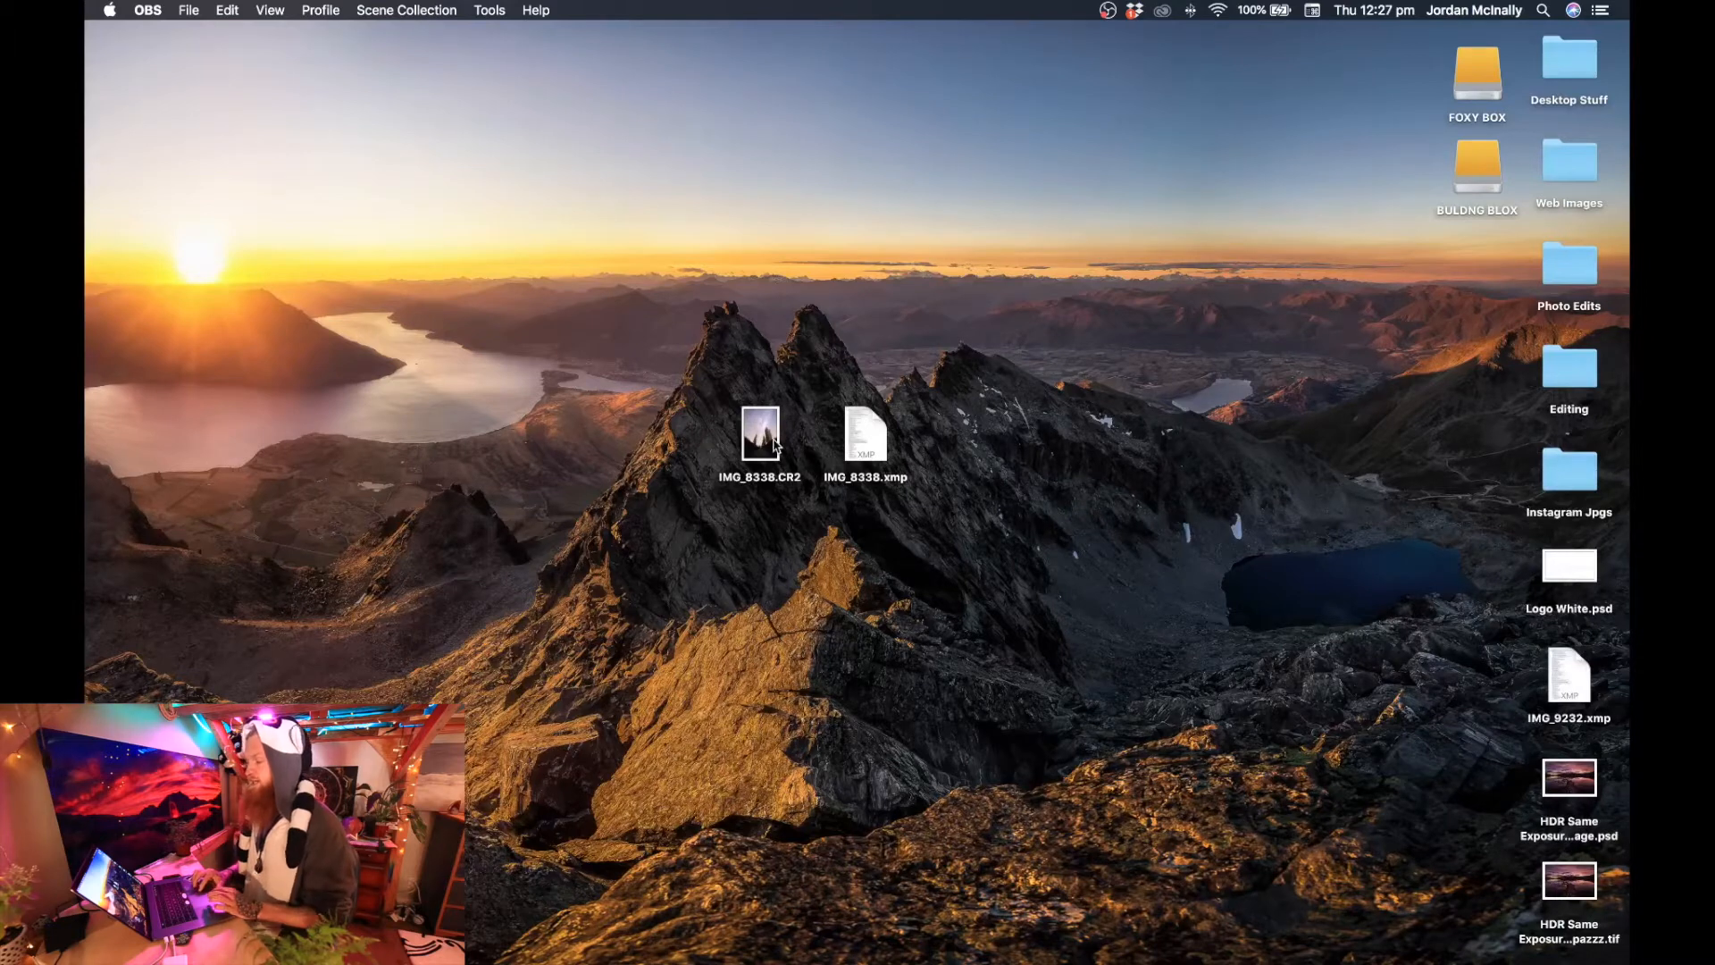
Preview the raw photo IMG_8338.CR2 on the desktop and open it in Camera Raw.
key("space")
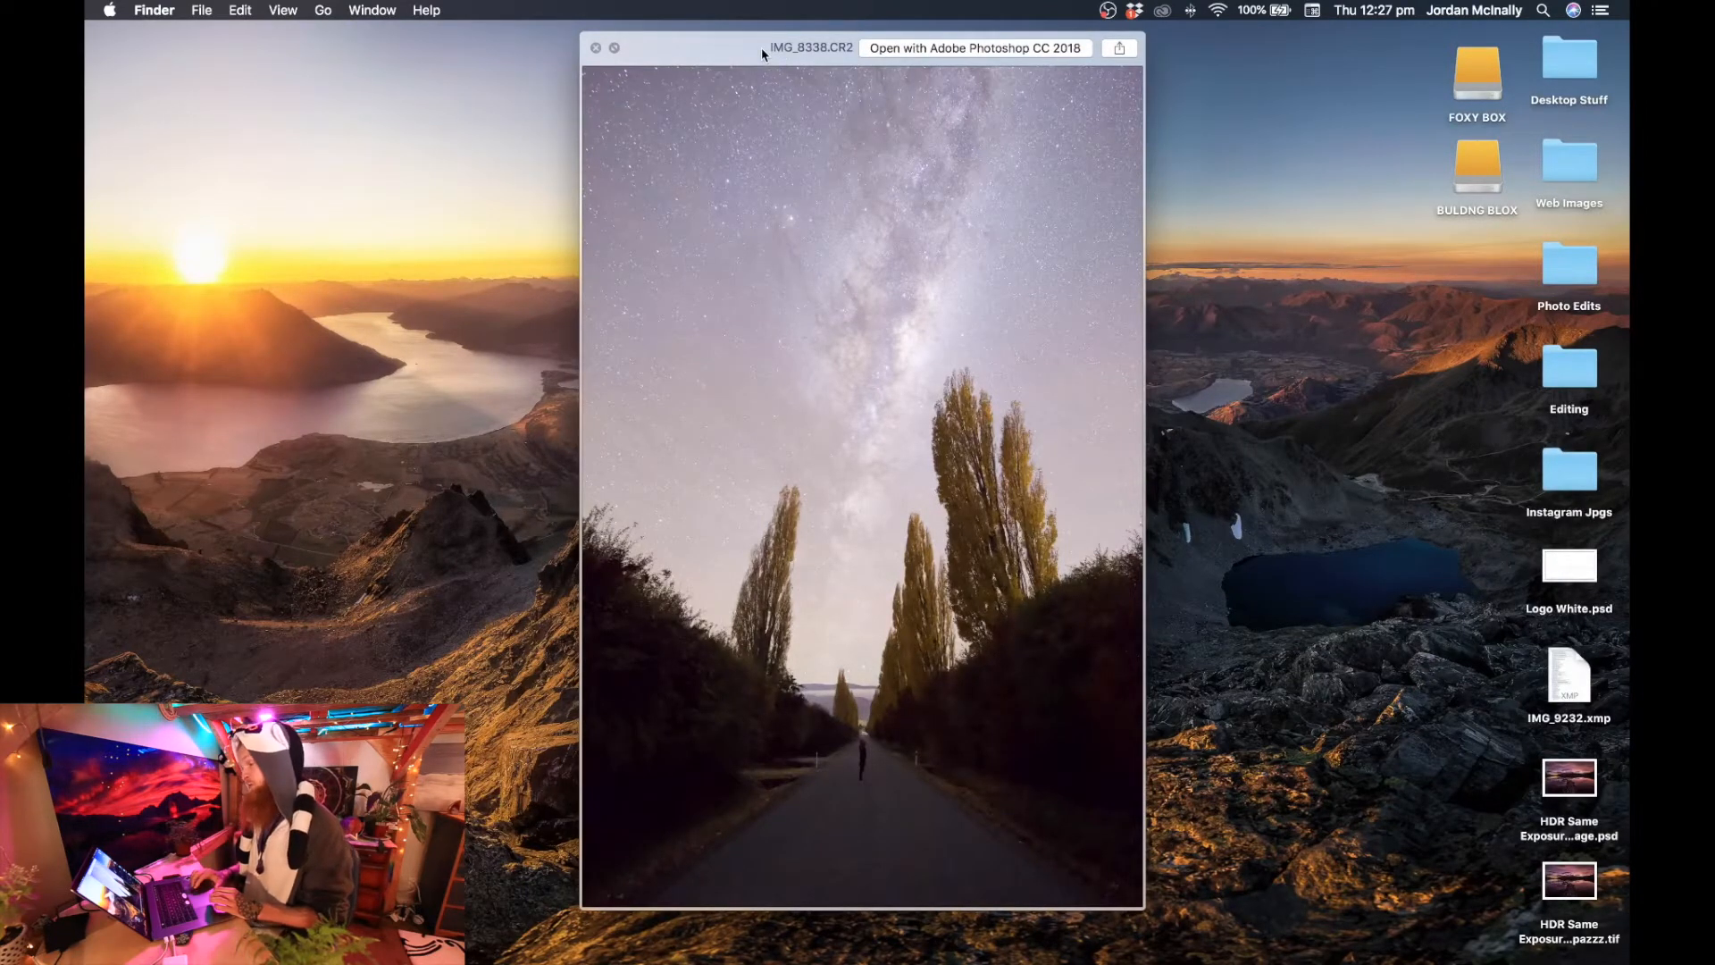
left_click_drag(761, 53, 753, 53)
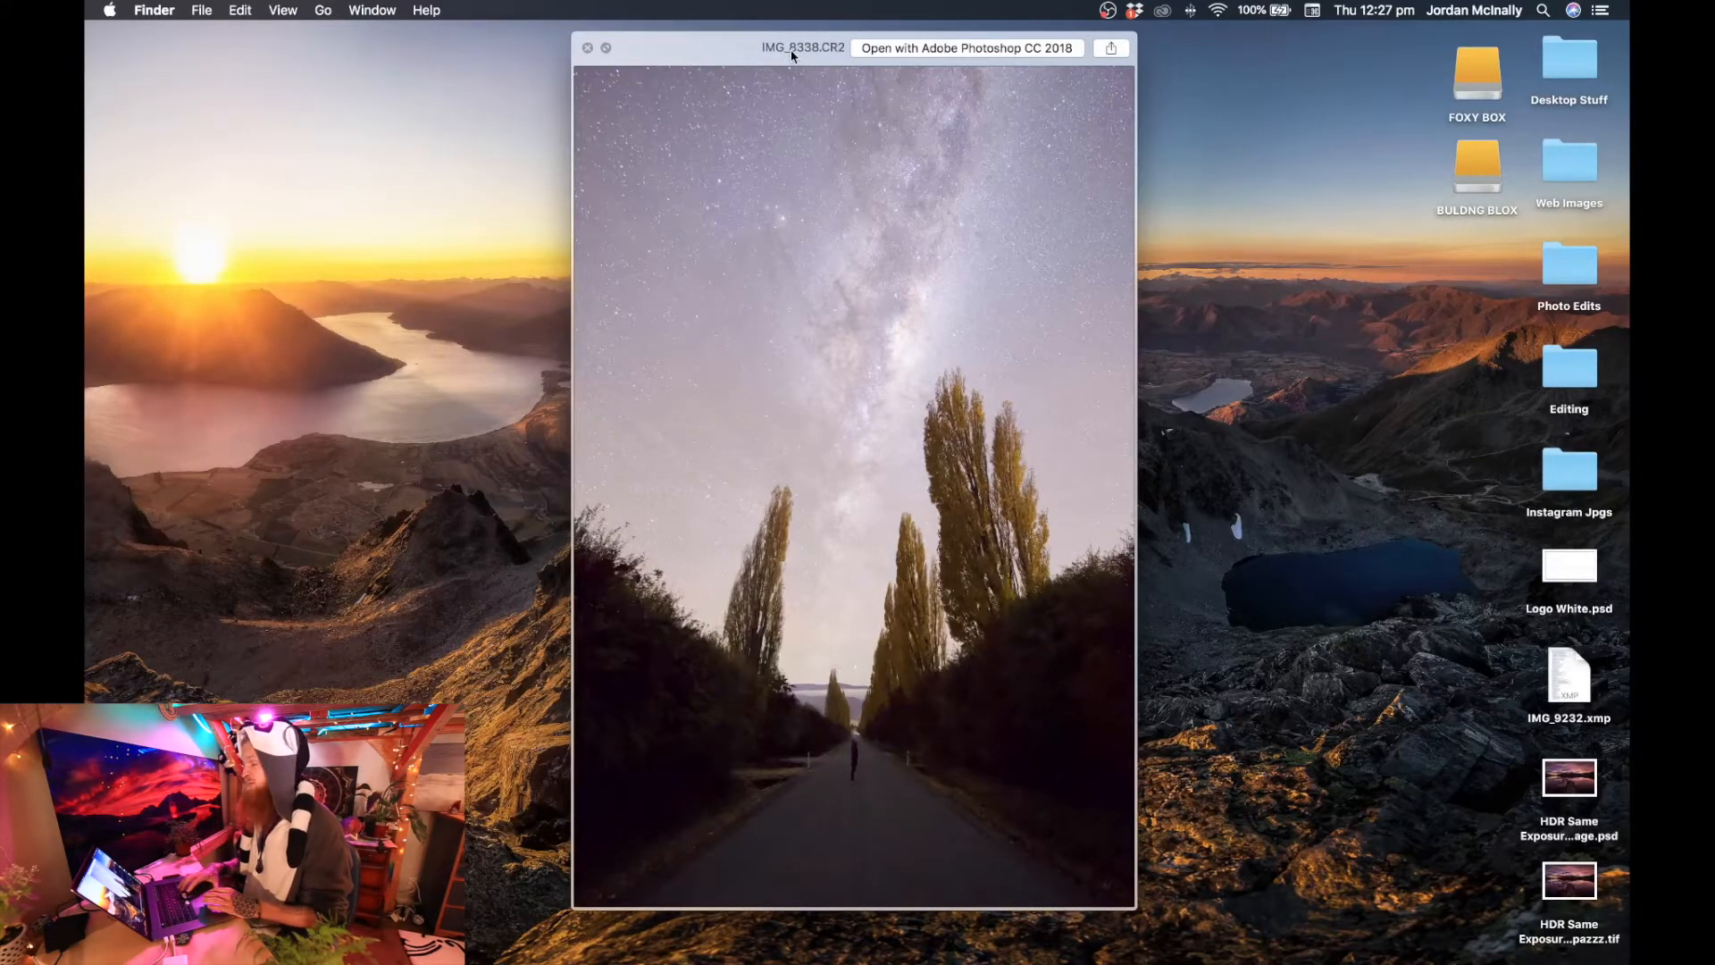
key("space")
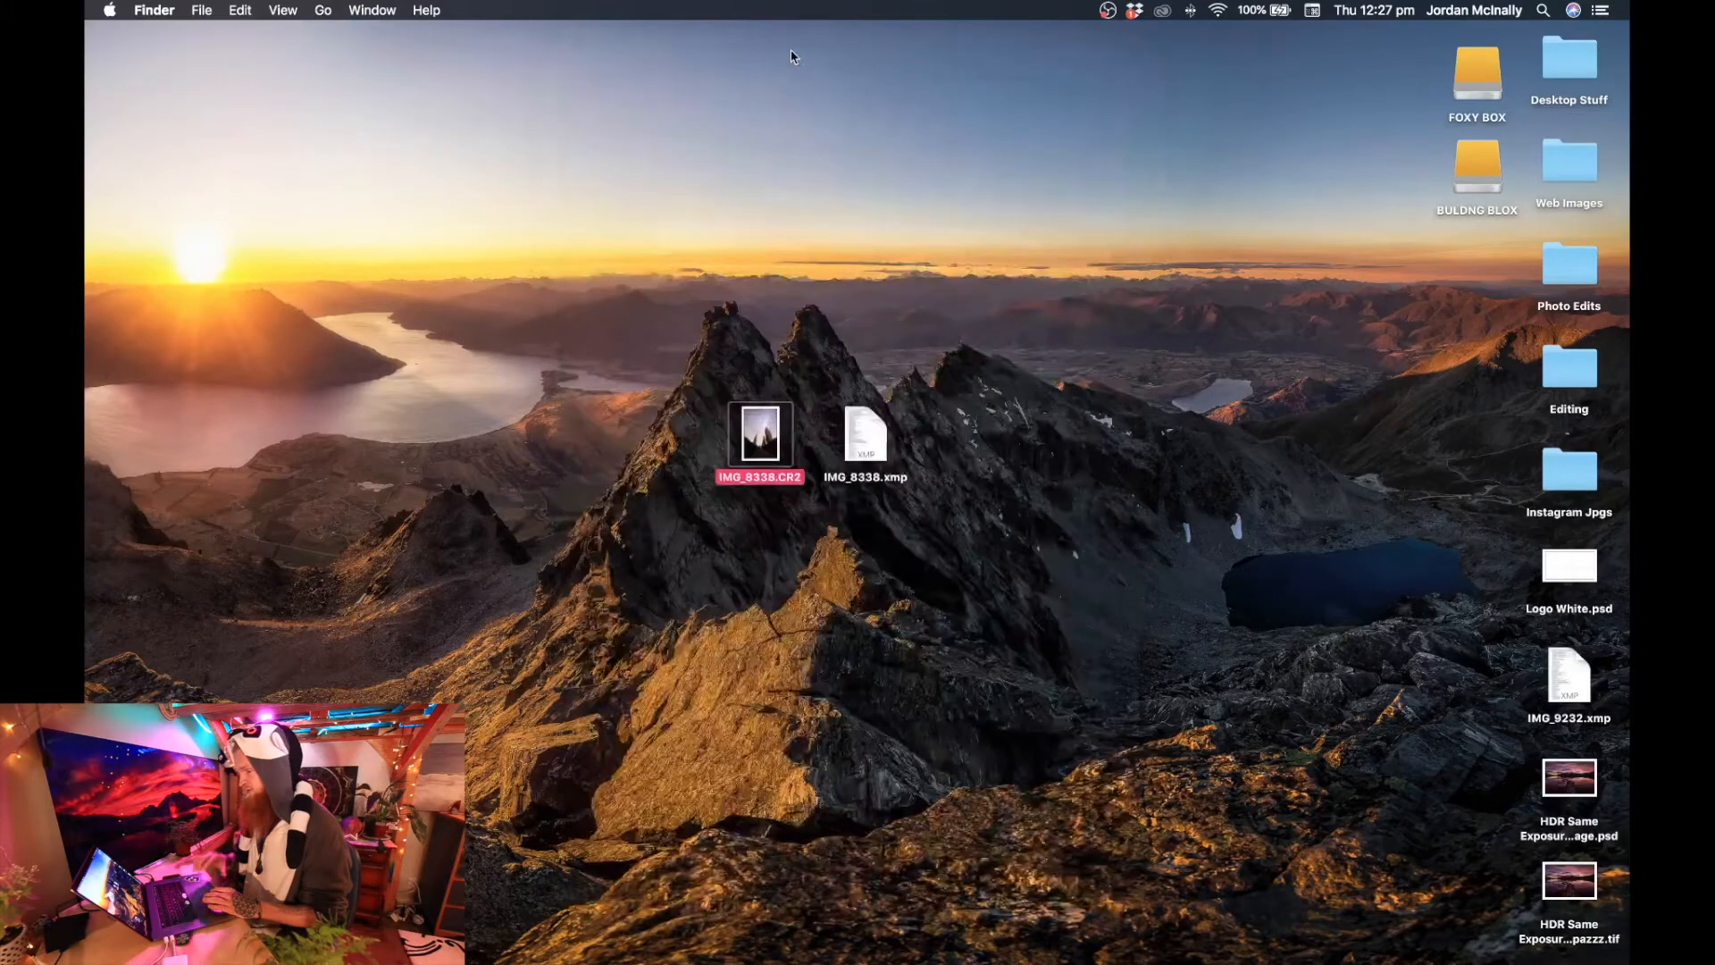
double_click(768, 454)
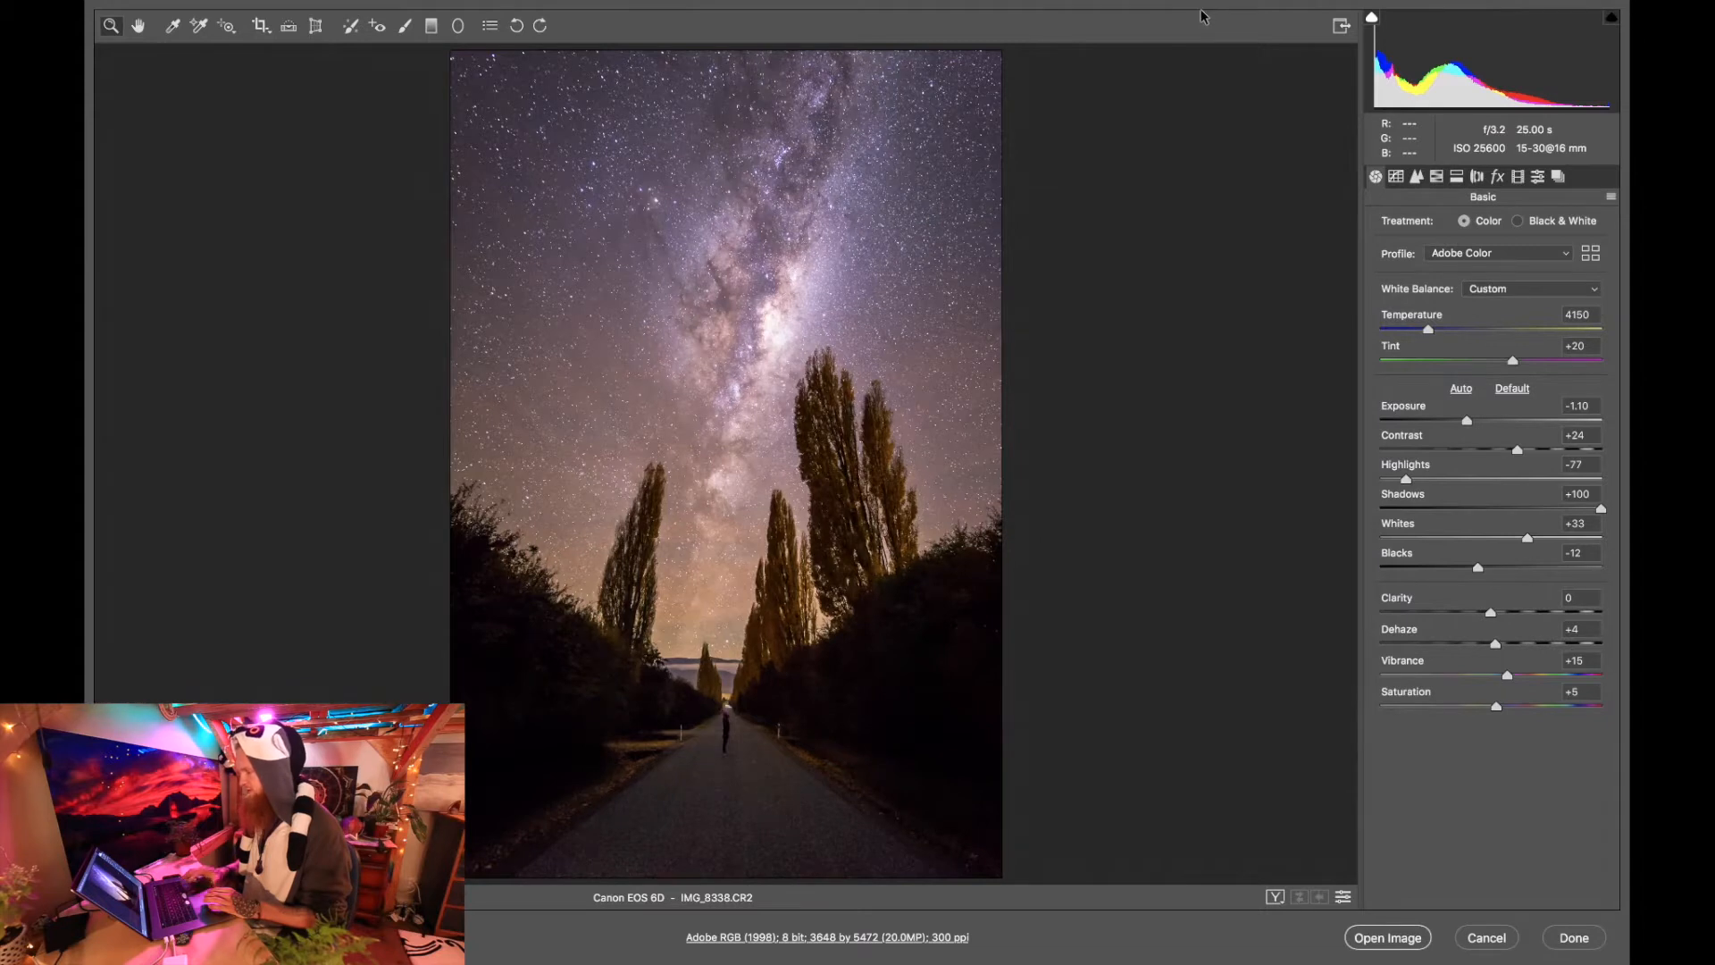
Reset all of the photo's existing adjustments to the Camera Raw Defaults.
left_click(1611, 197)
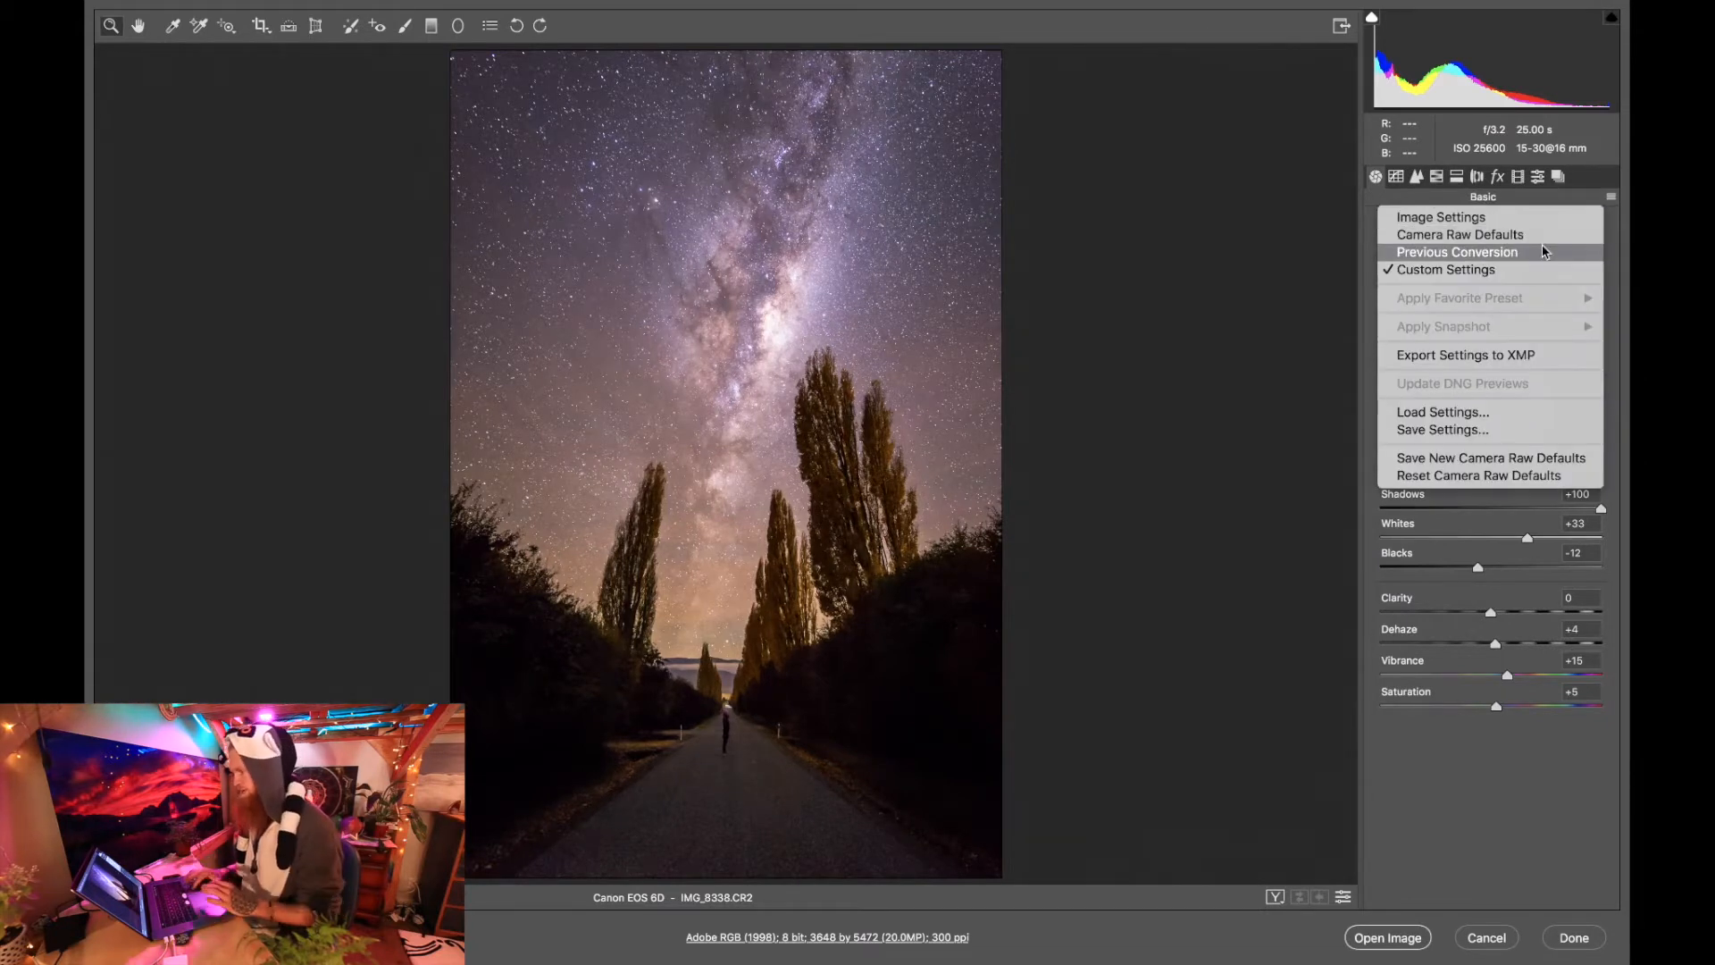
left_click(1519, 256)
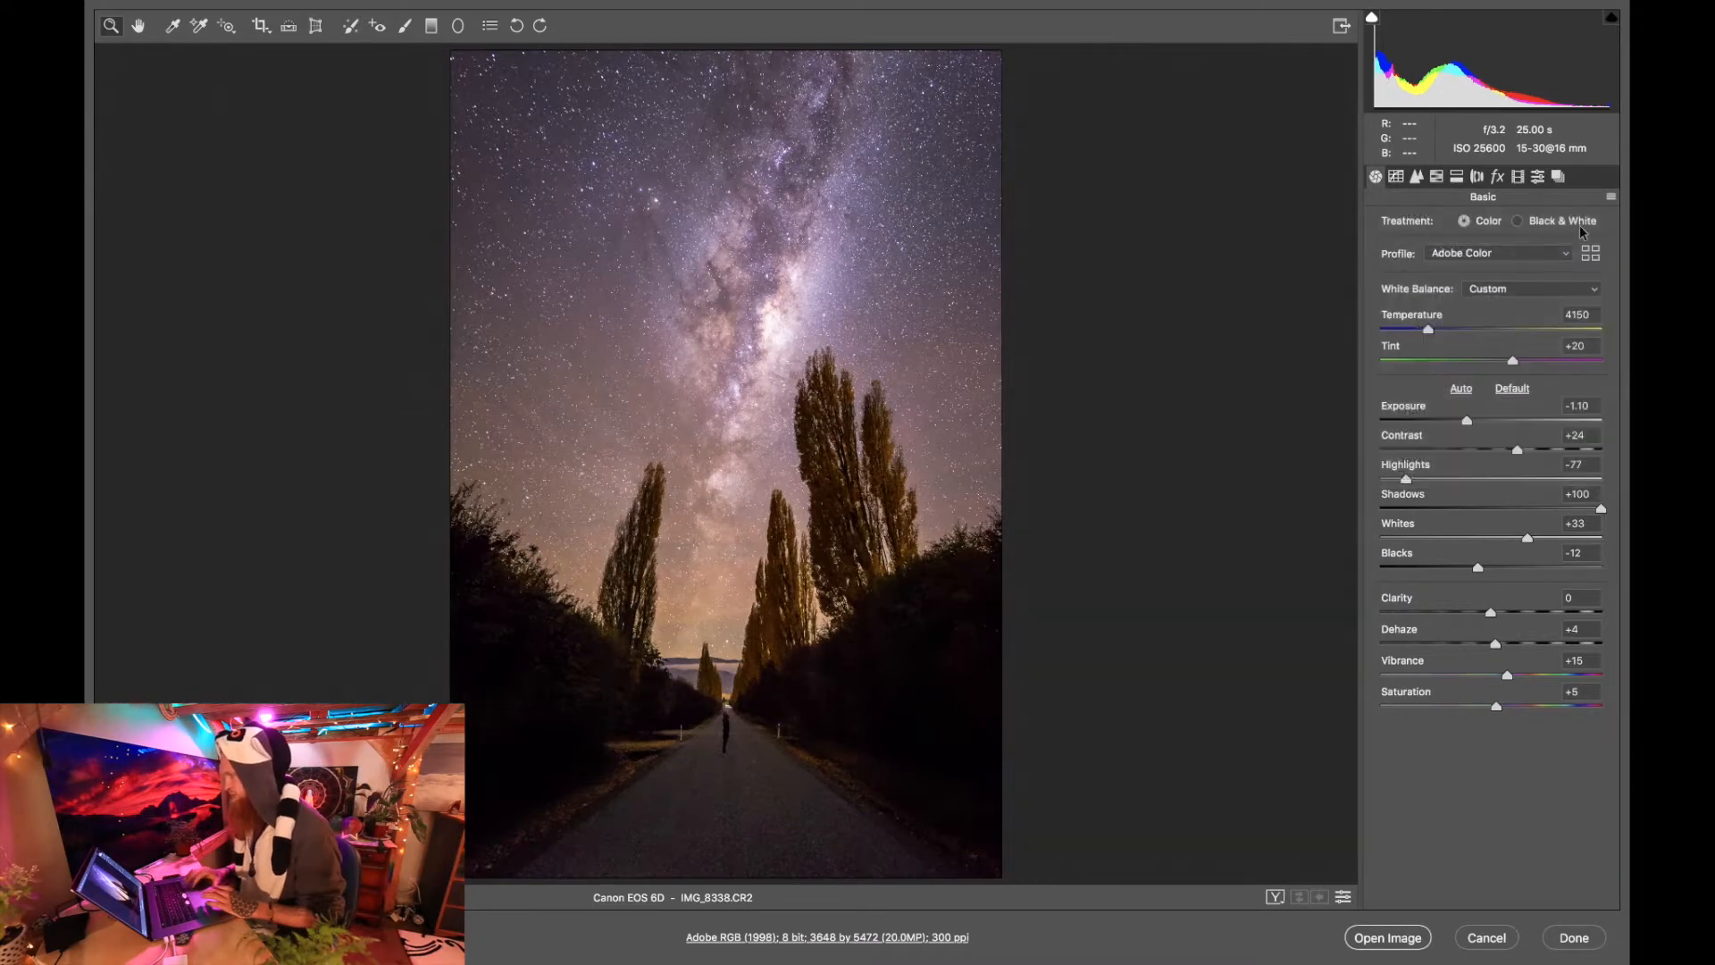
left_click(1611, 198)
left_click(1571, 241)
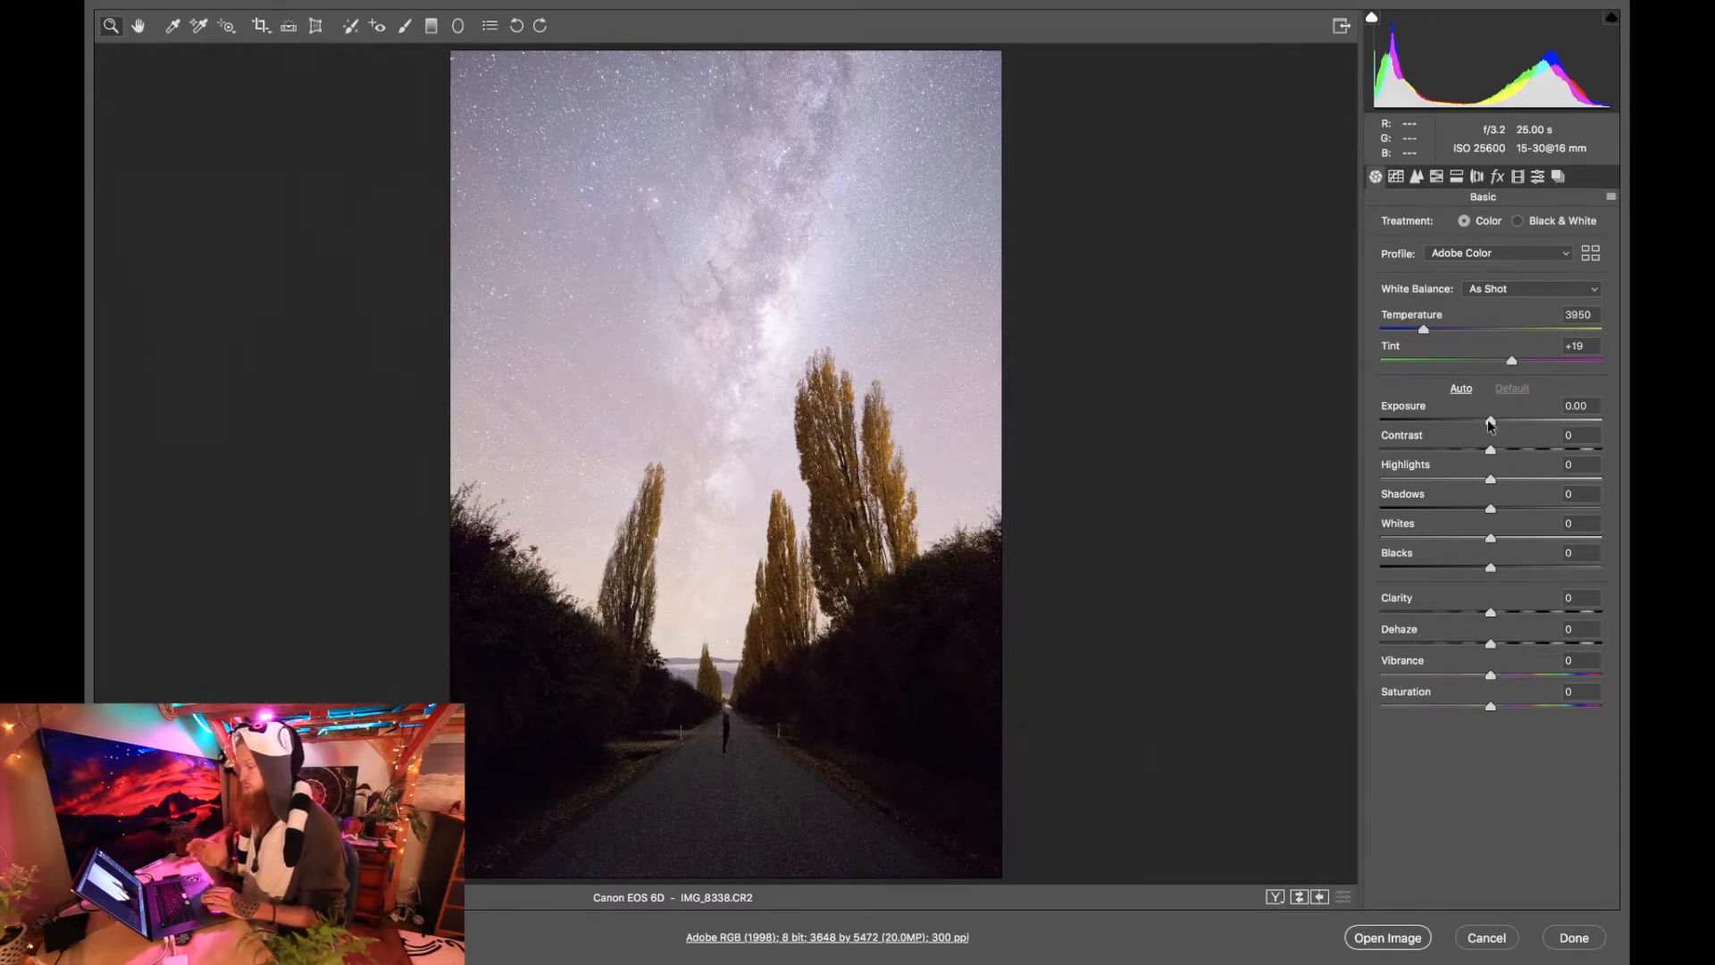
Set the basic Highlights to -100, Shadows to +100 and Exposure to -0.85.
left_click_drag(1491, 479, 1378, 479)
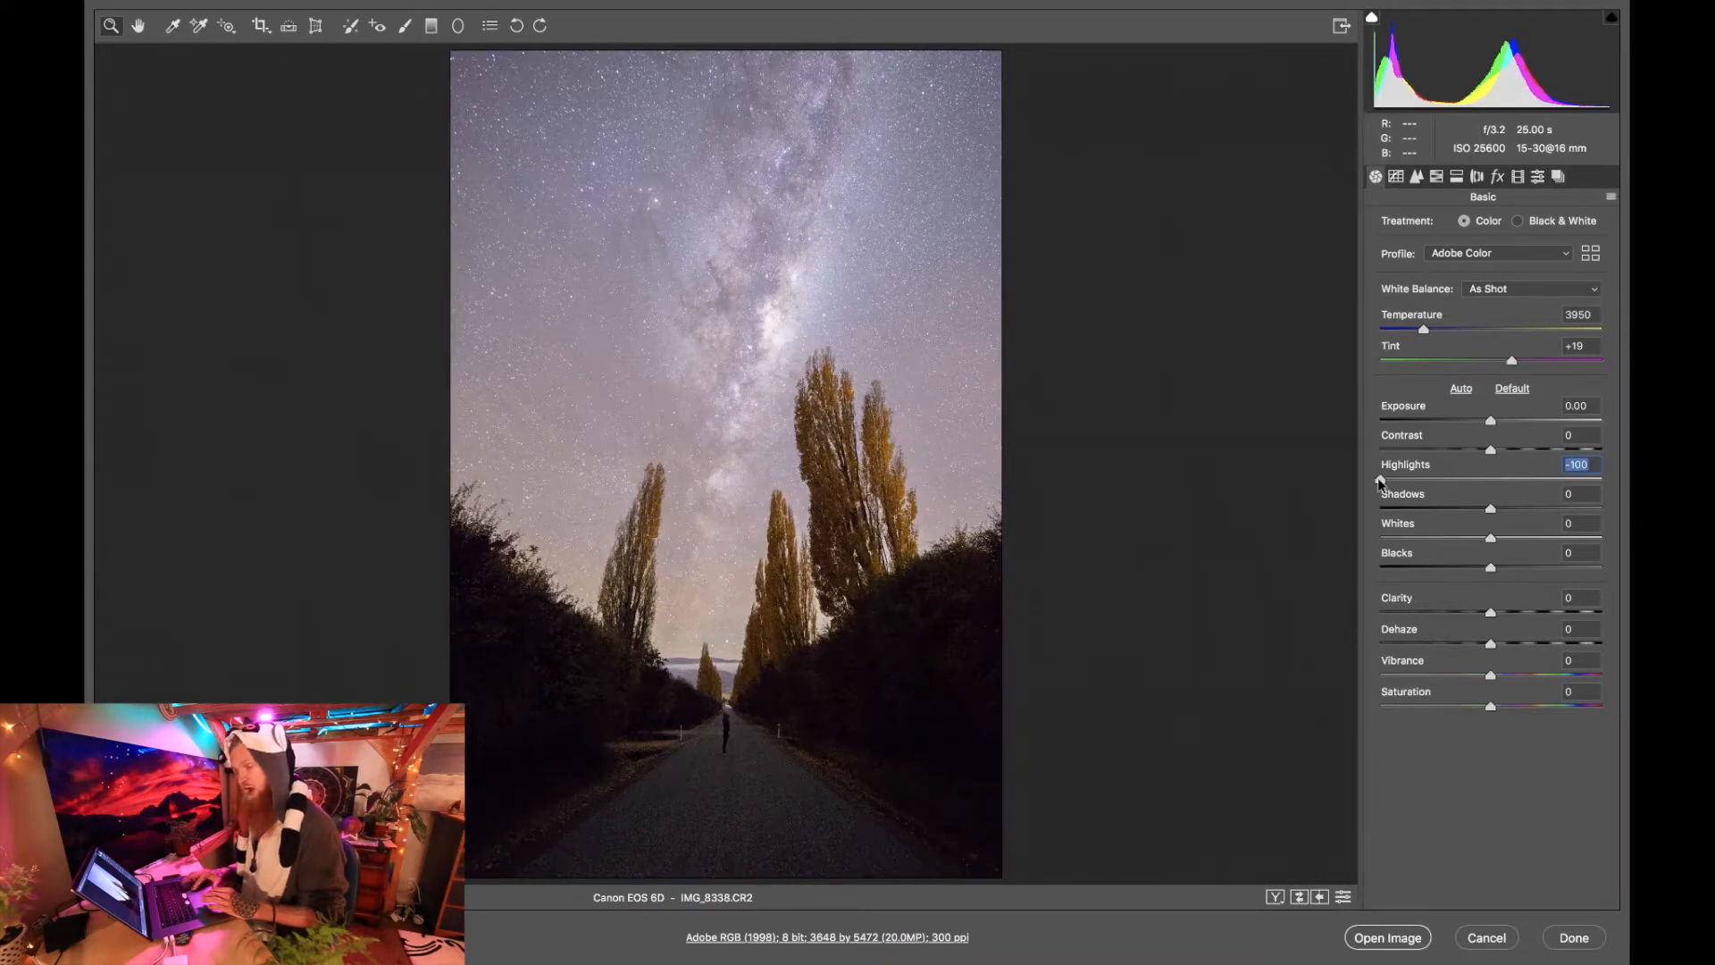
left_click_drag(1490, 508, 1605, 512)
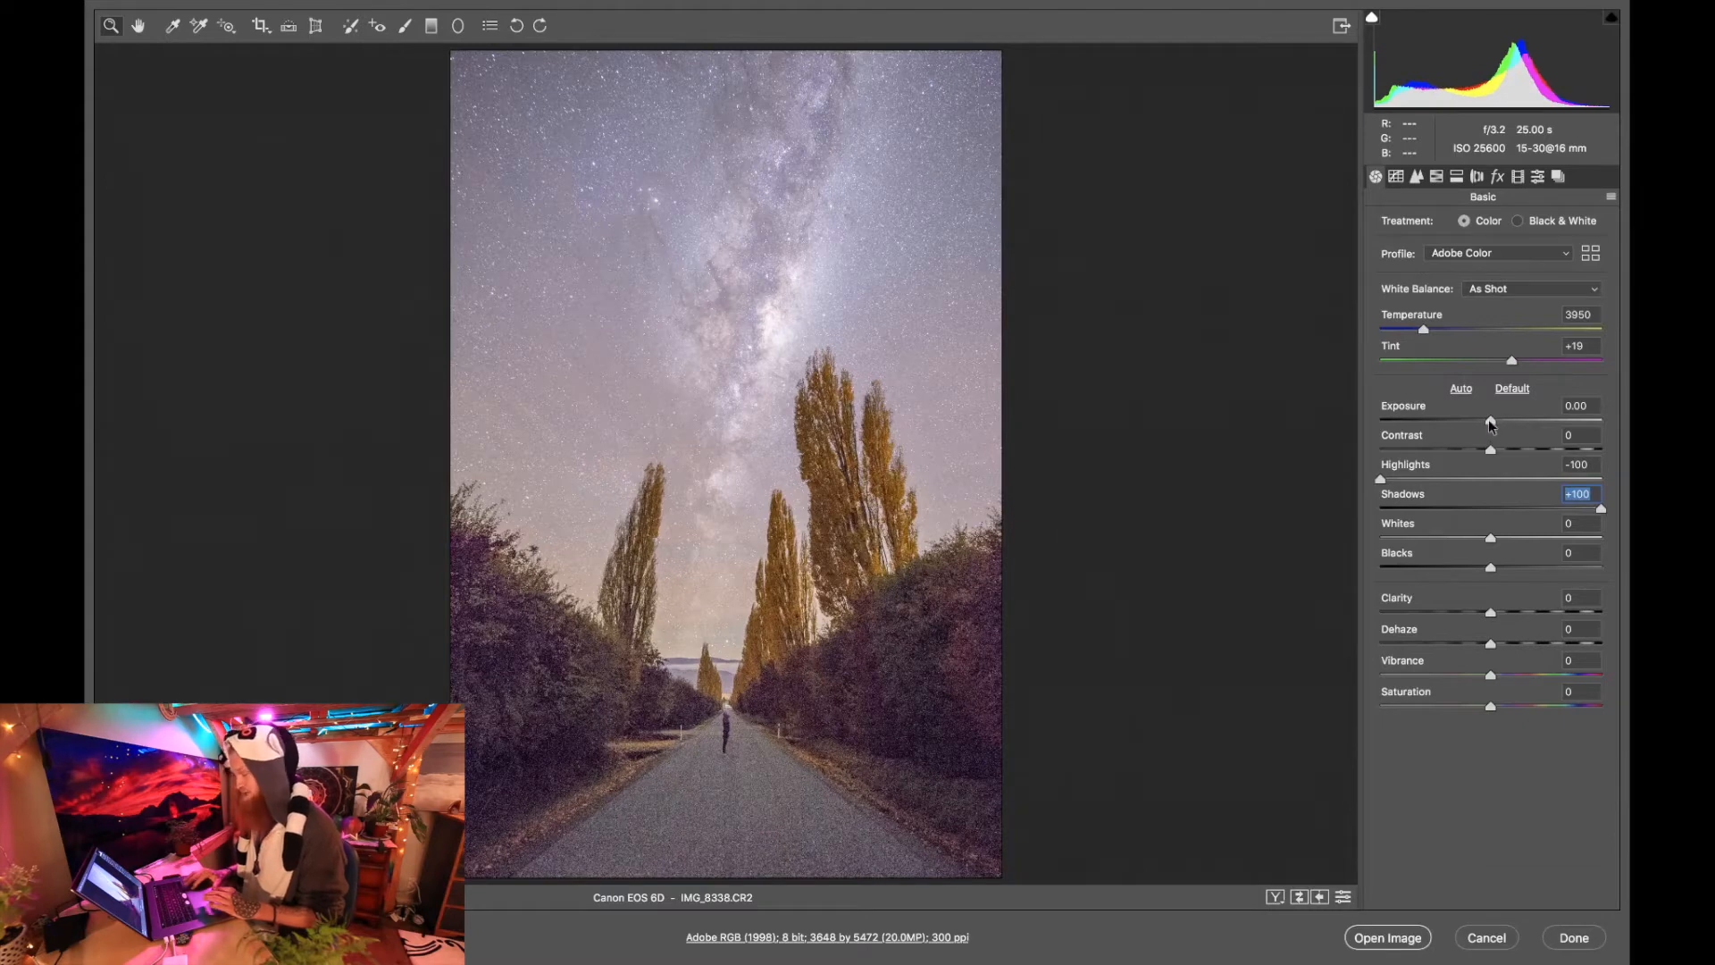
left_click_drag(1490, 424, 1472, 426)
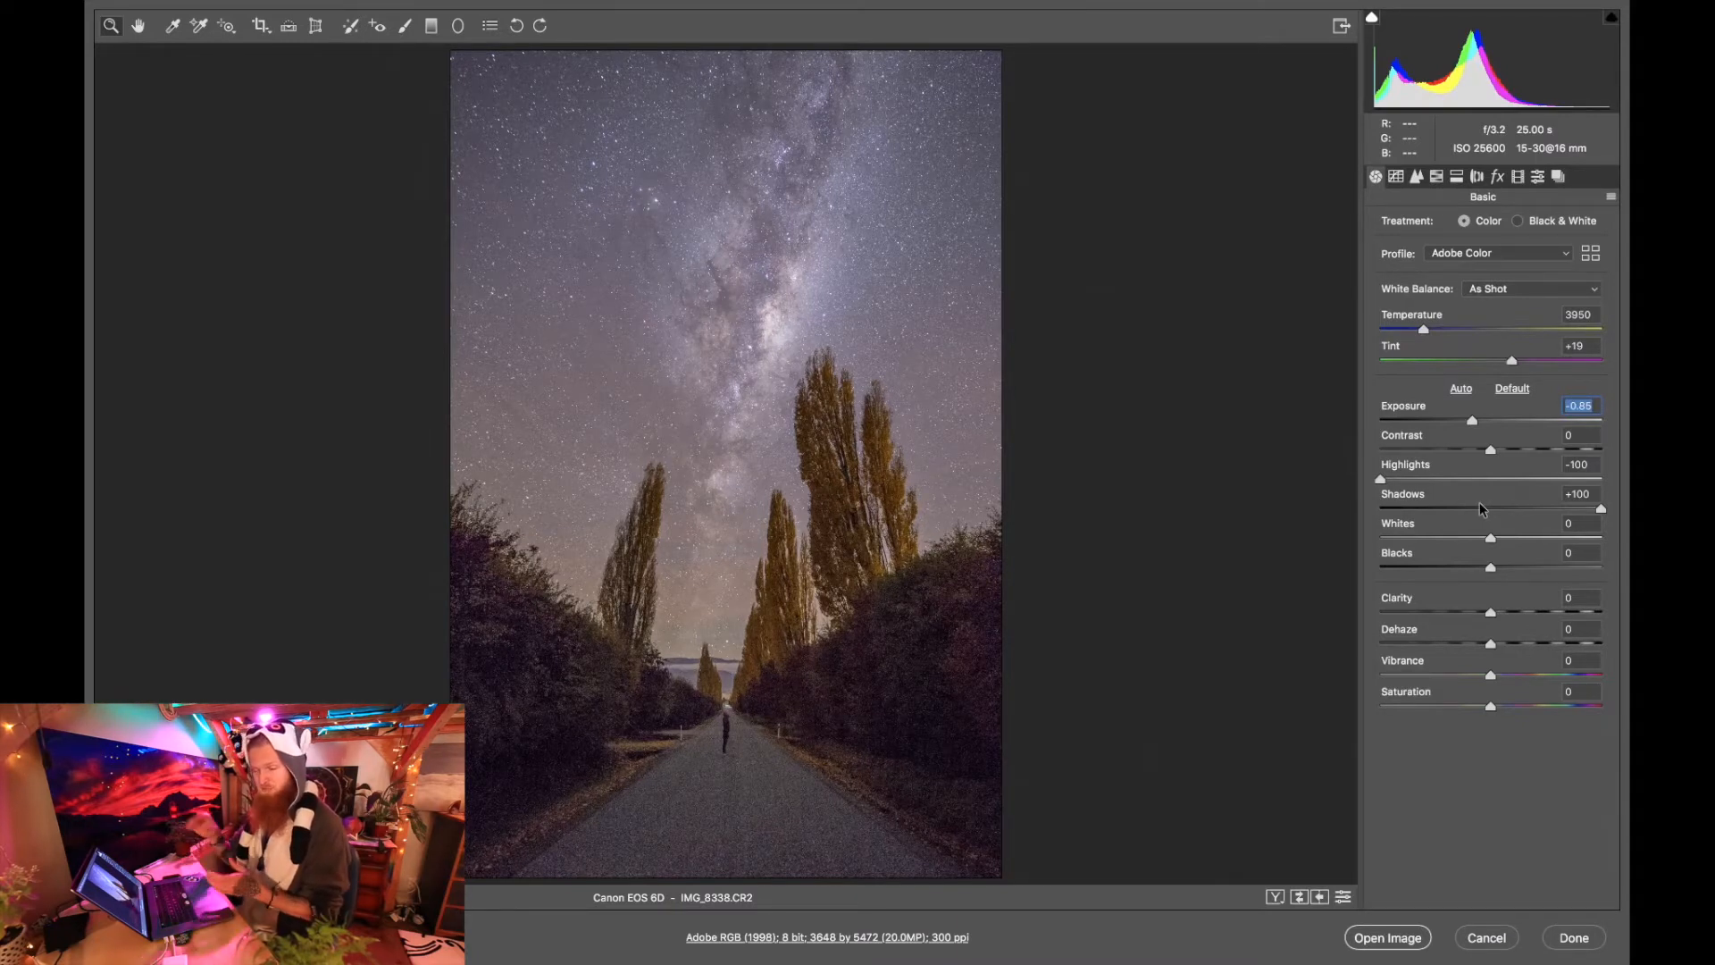
Set the basic Whites to +32, Blacks to -11 and Contrast to +27, keeping Shadows at the +100 maximum.
left_click(1527, 538)
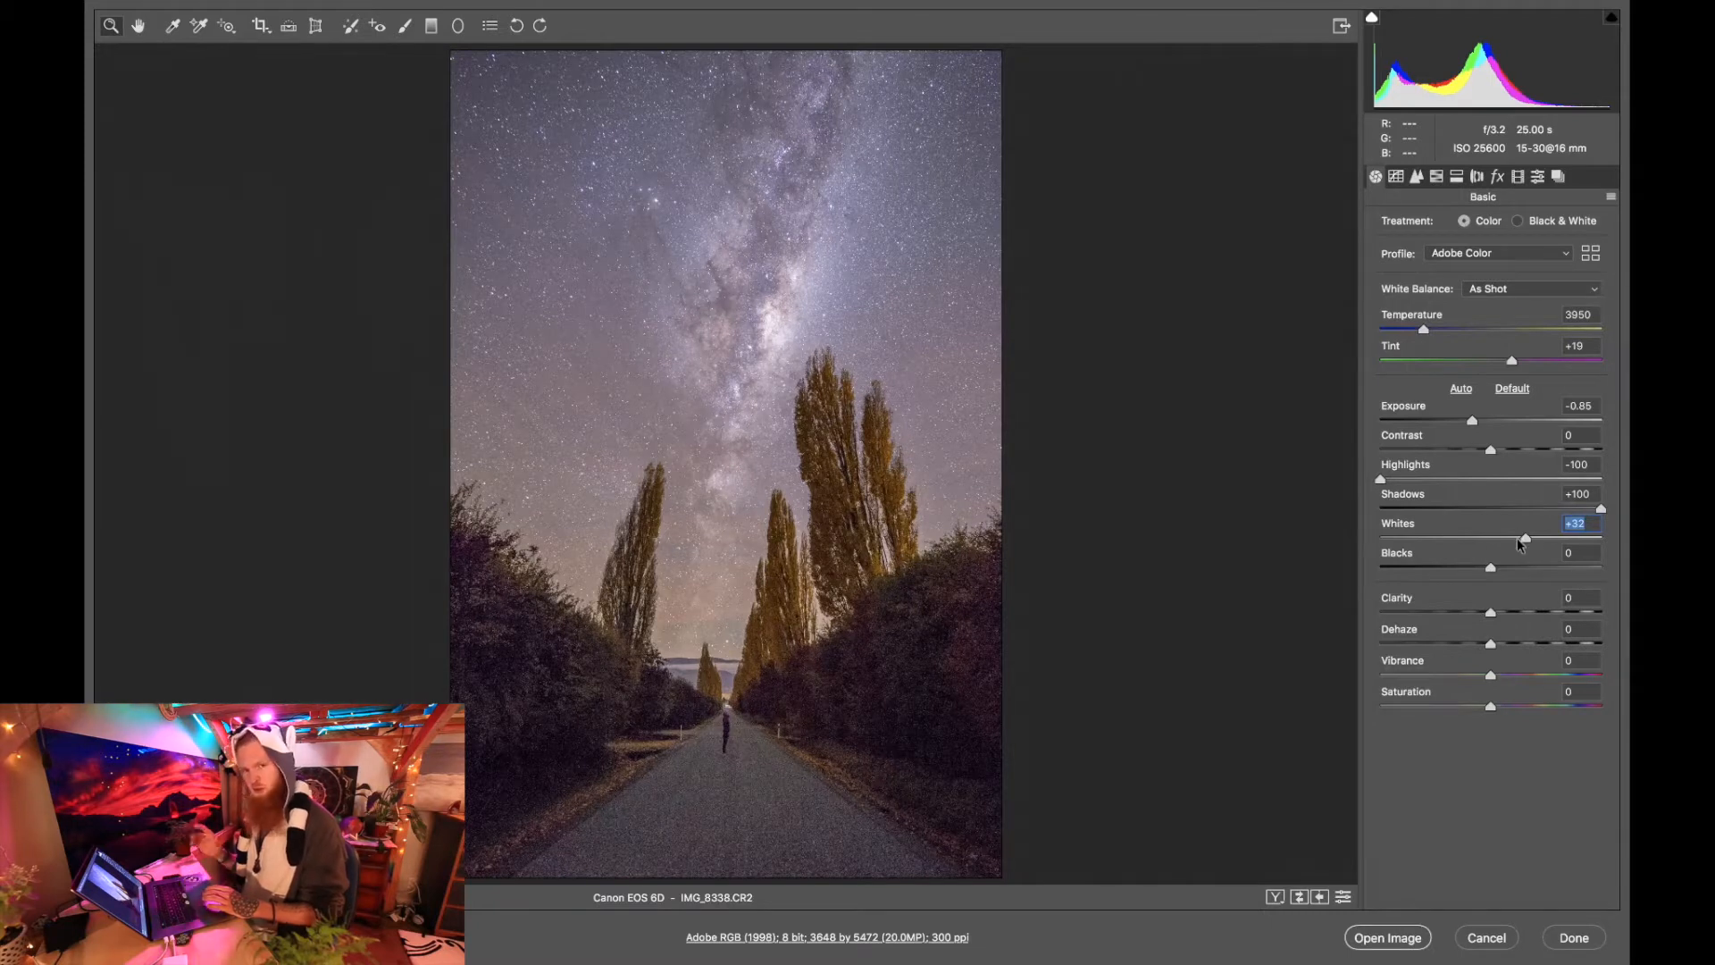
left_click_drag(1489, 569, 1481, 572)
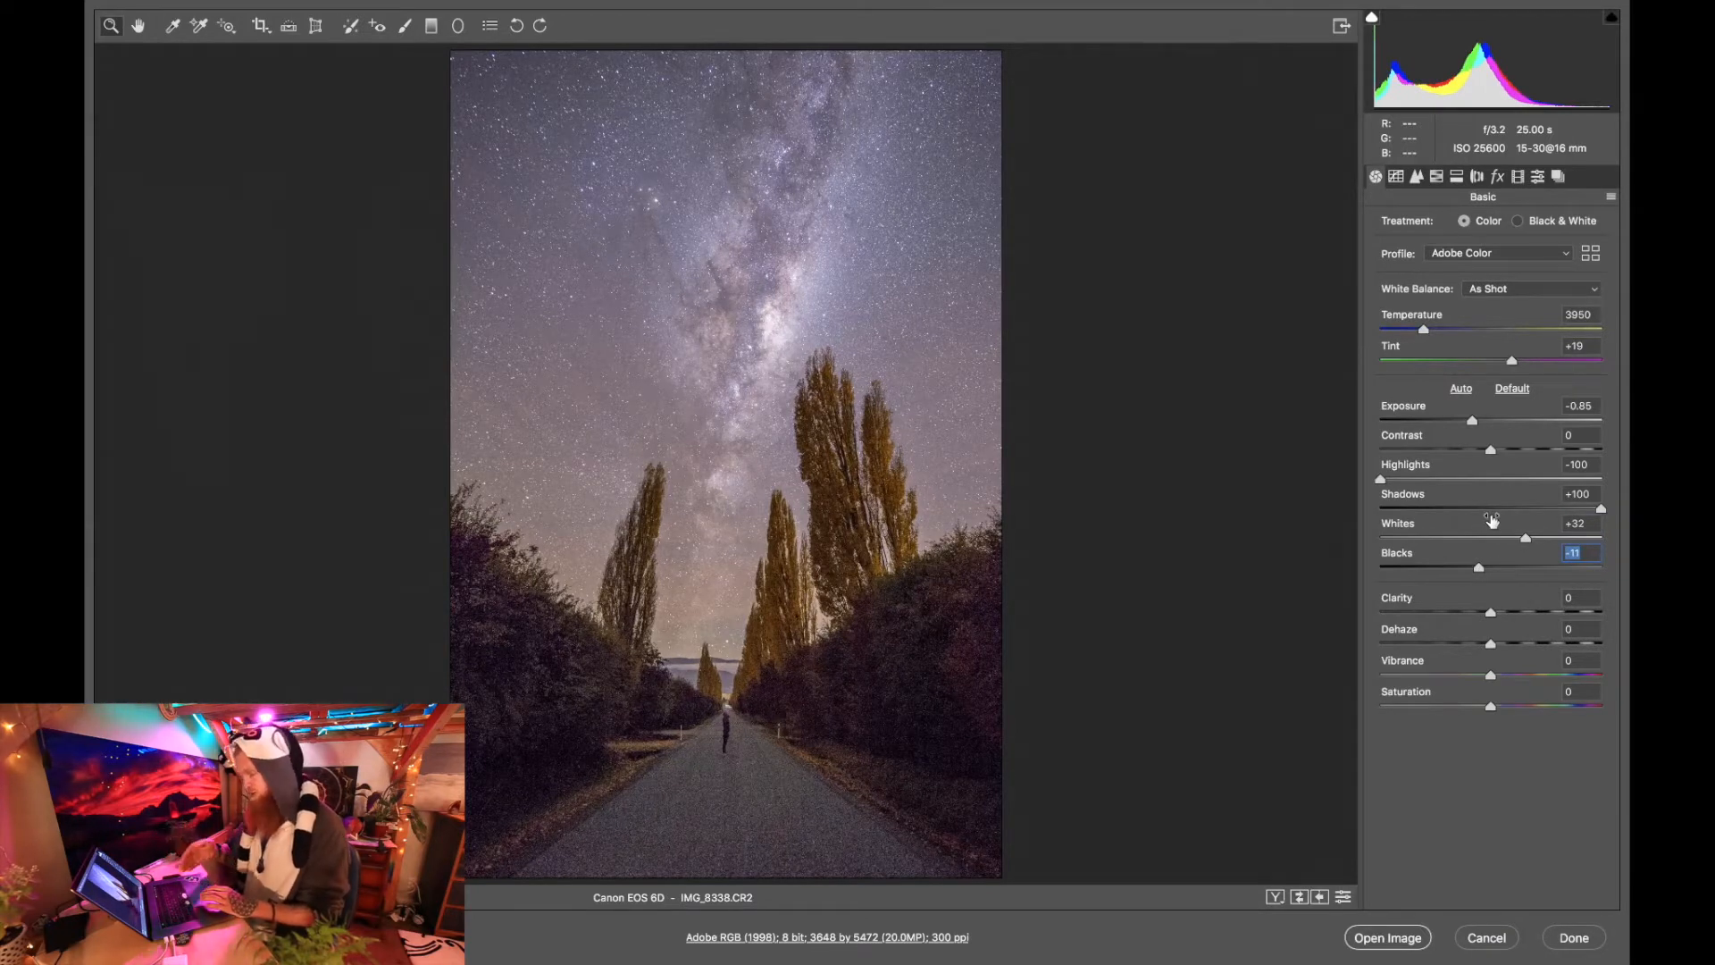
mouse_move(1601, 510)
left_mouse_down()
mouse_move(1559, 513)
mouse_move(1628, 517)
left_mouse_up()
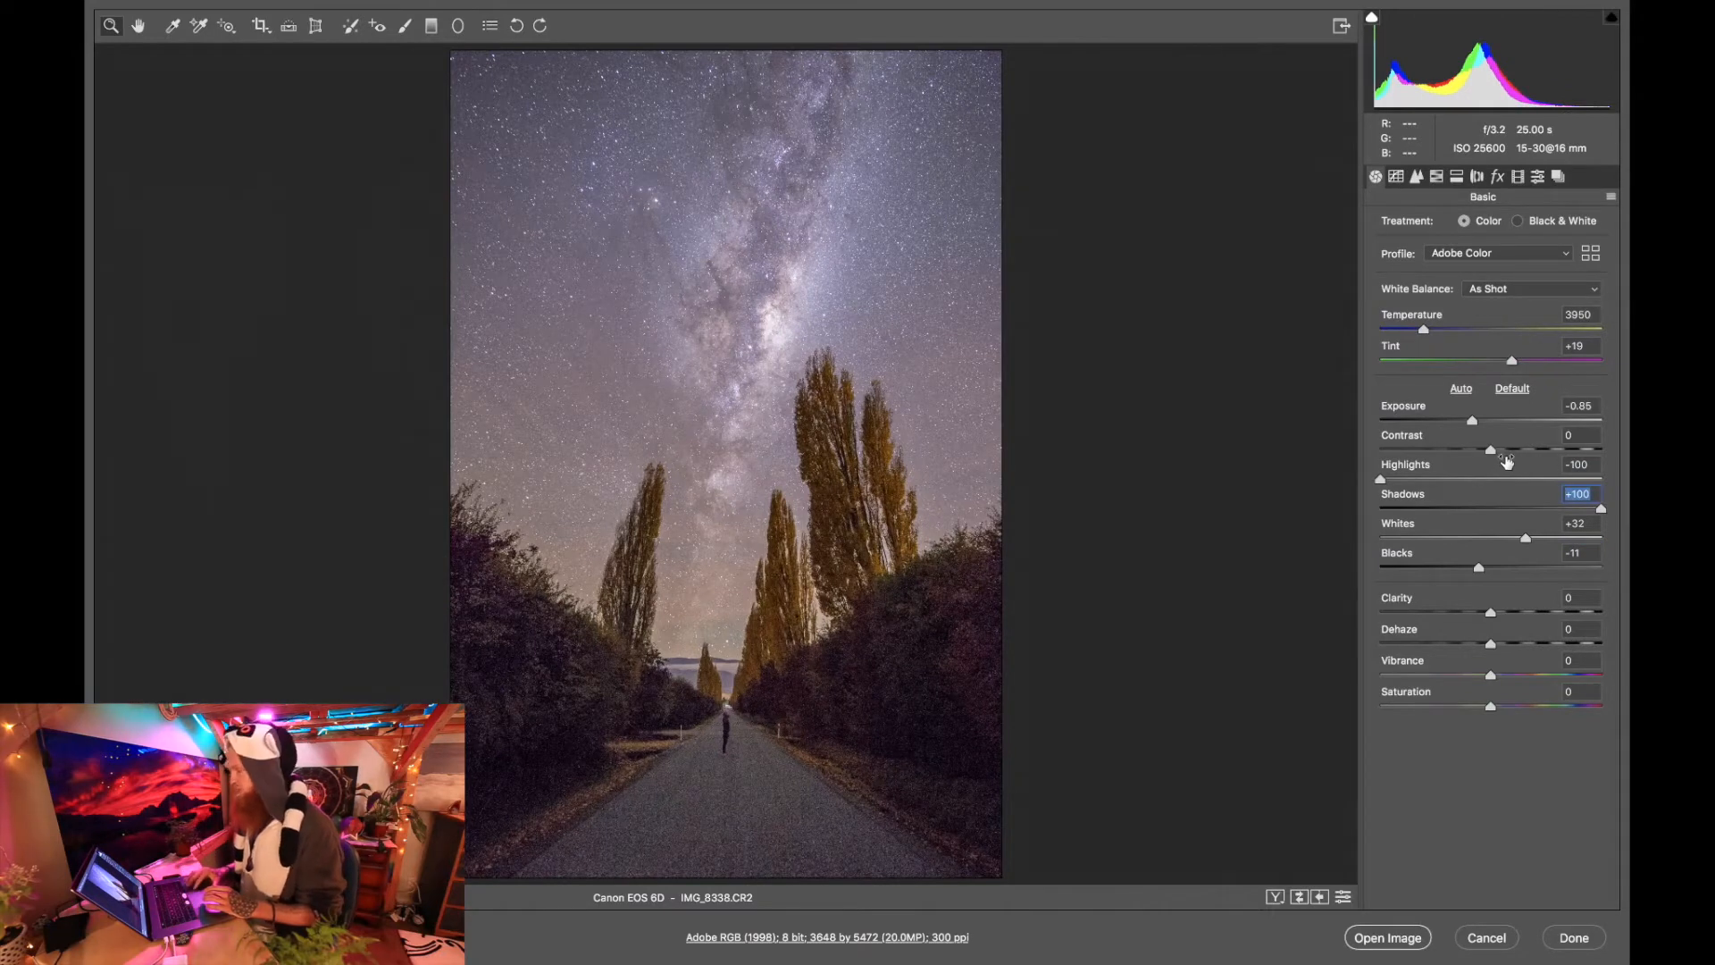
left_click(1520, 450)
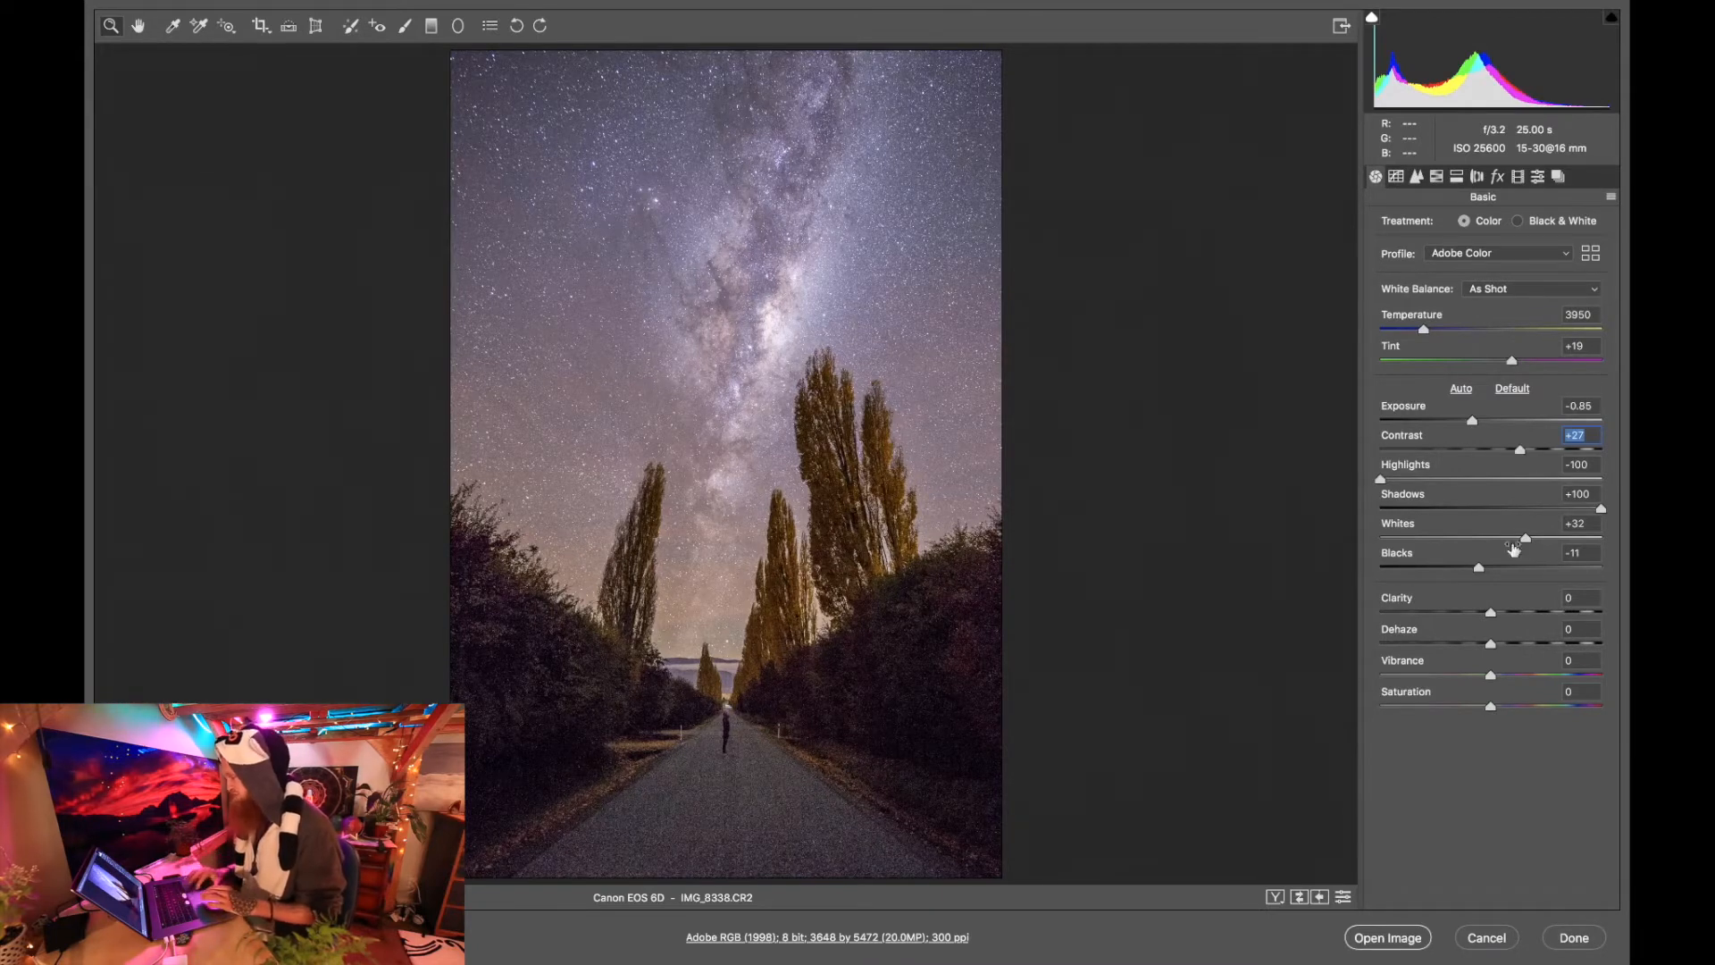
Set Dehaze to +8, Vibrance to +15 and Saturation to +5.
left_click(1499, 644)
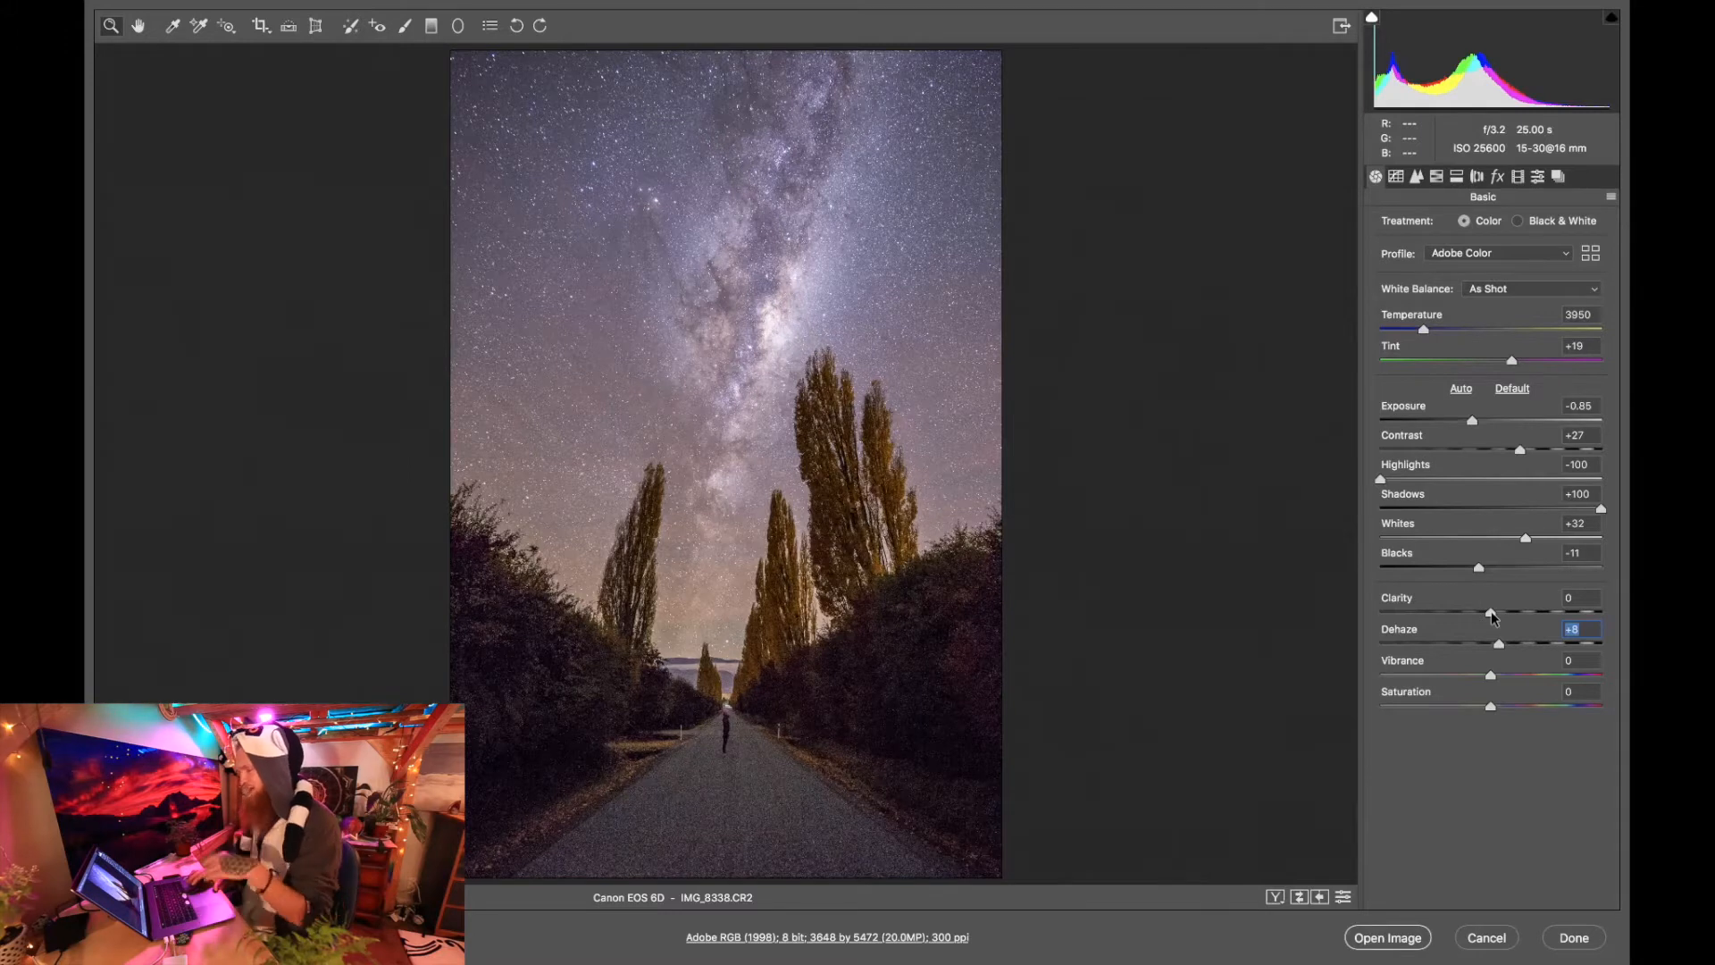
left_click(1509, 675)
left_click_drag(1509, 676, 1508, 676)
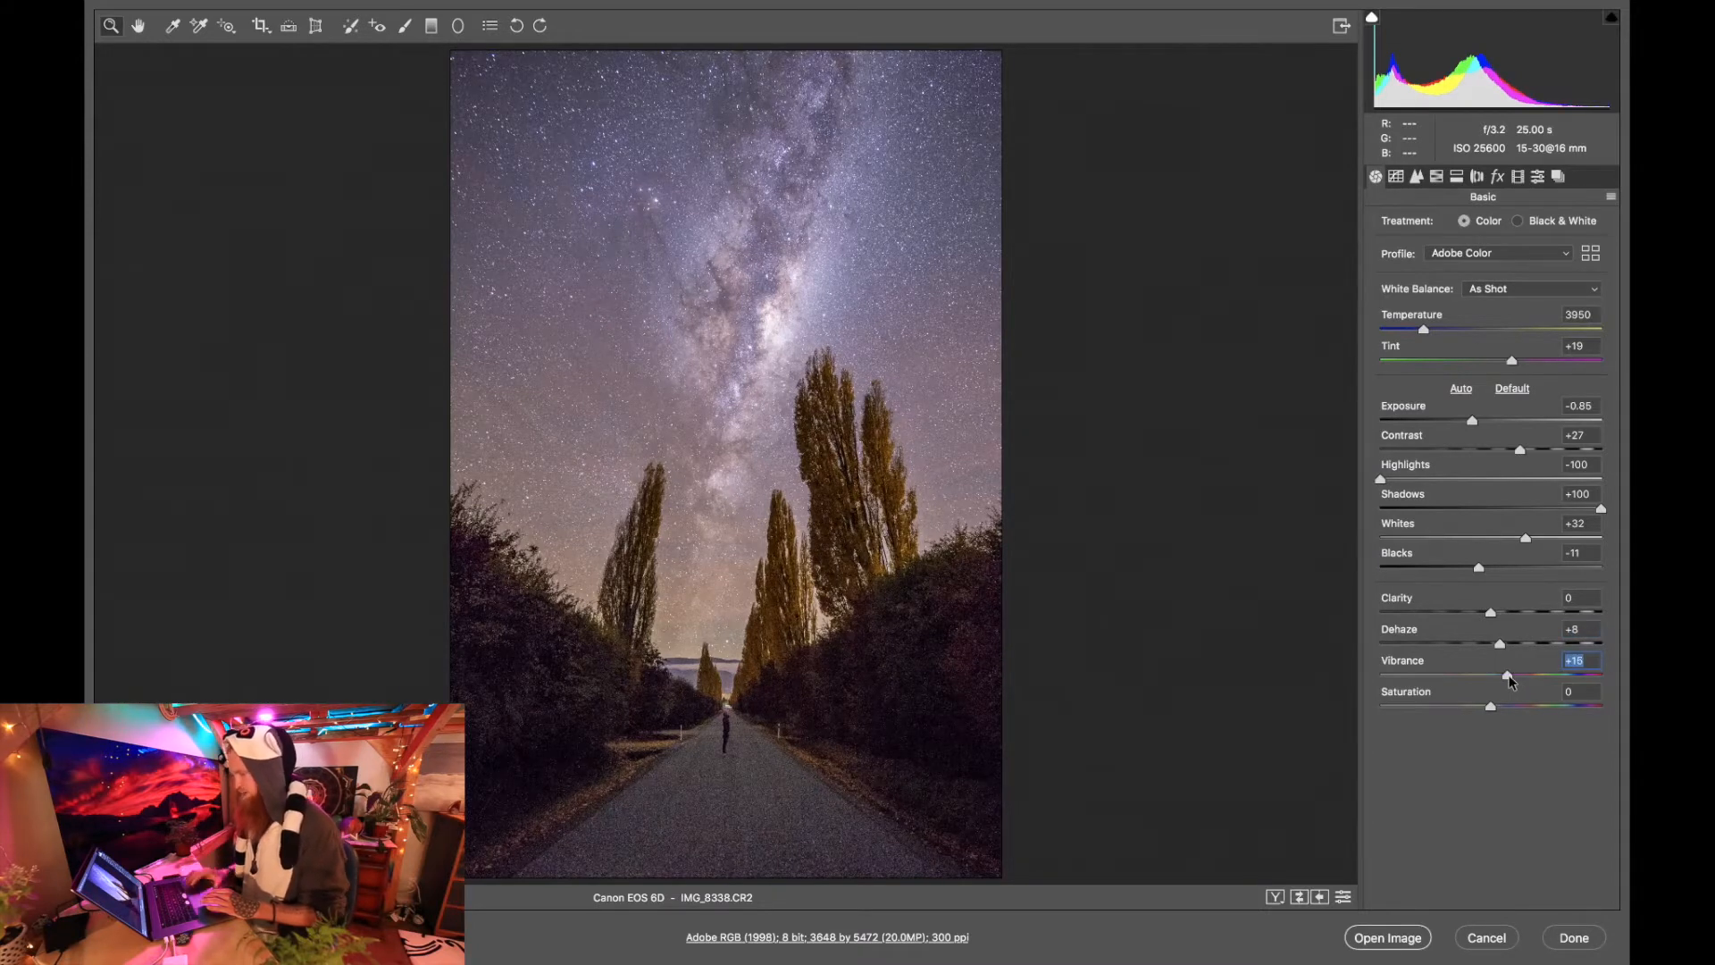
left_click(1490, 706)
left_click_drag(1490, 706, 1496, 707)
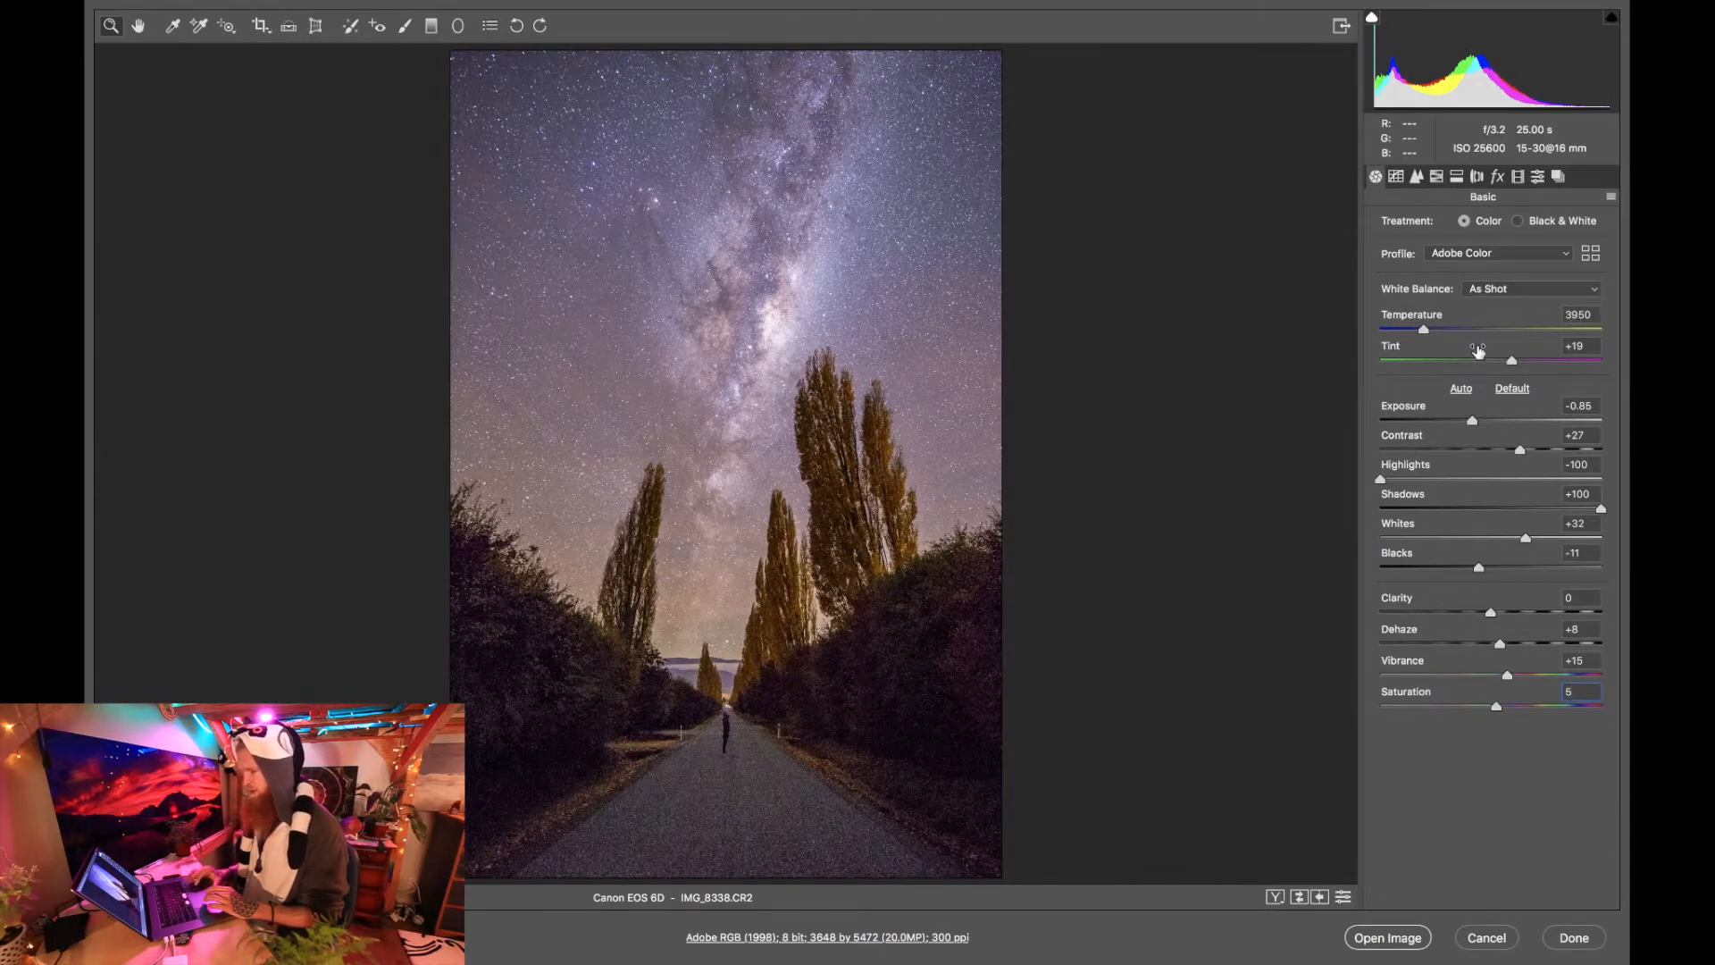
Adjust the parametric tone curve by setting Lights to +17 and Darks to -18.
left_click(1396, 178)
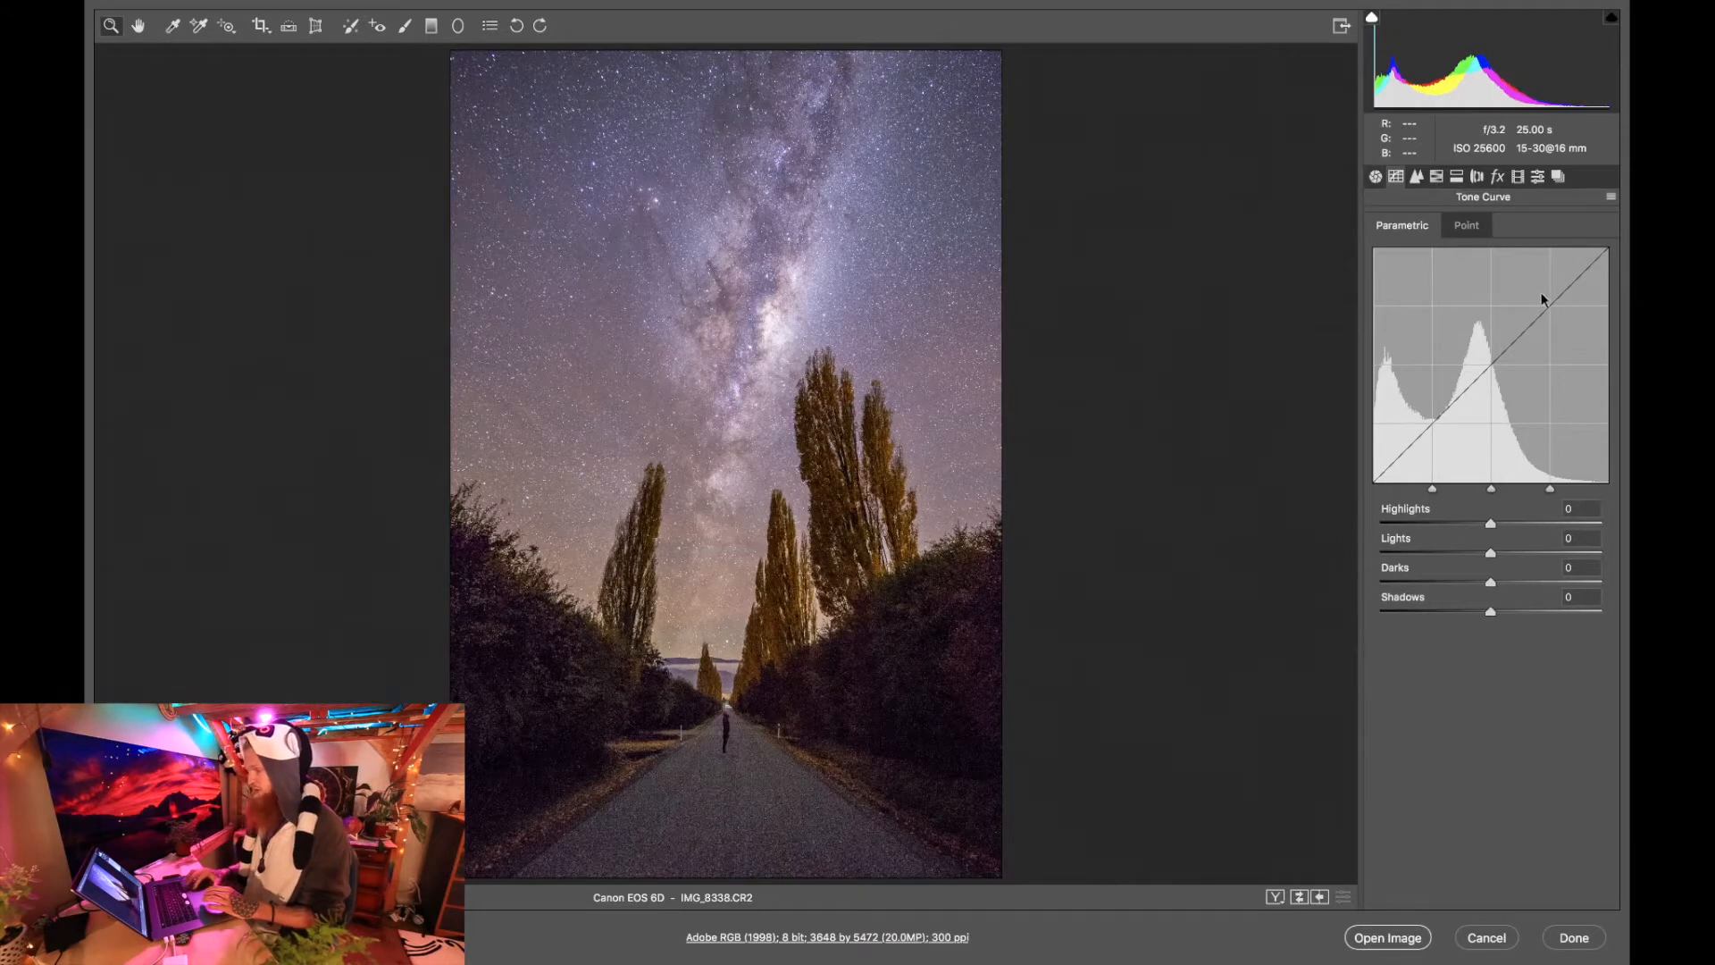
left_click(1464, 227)
left_click(1424, 229)
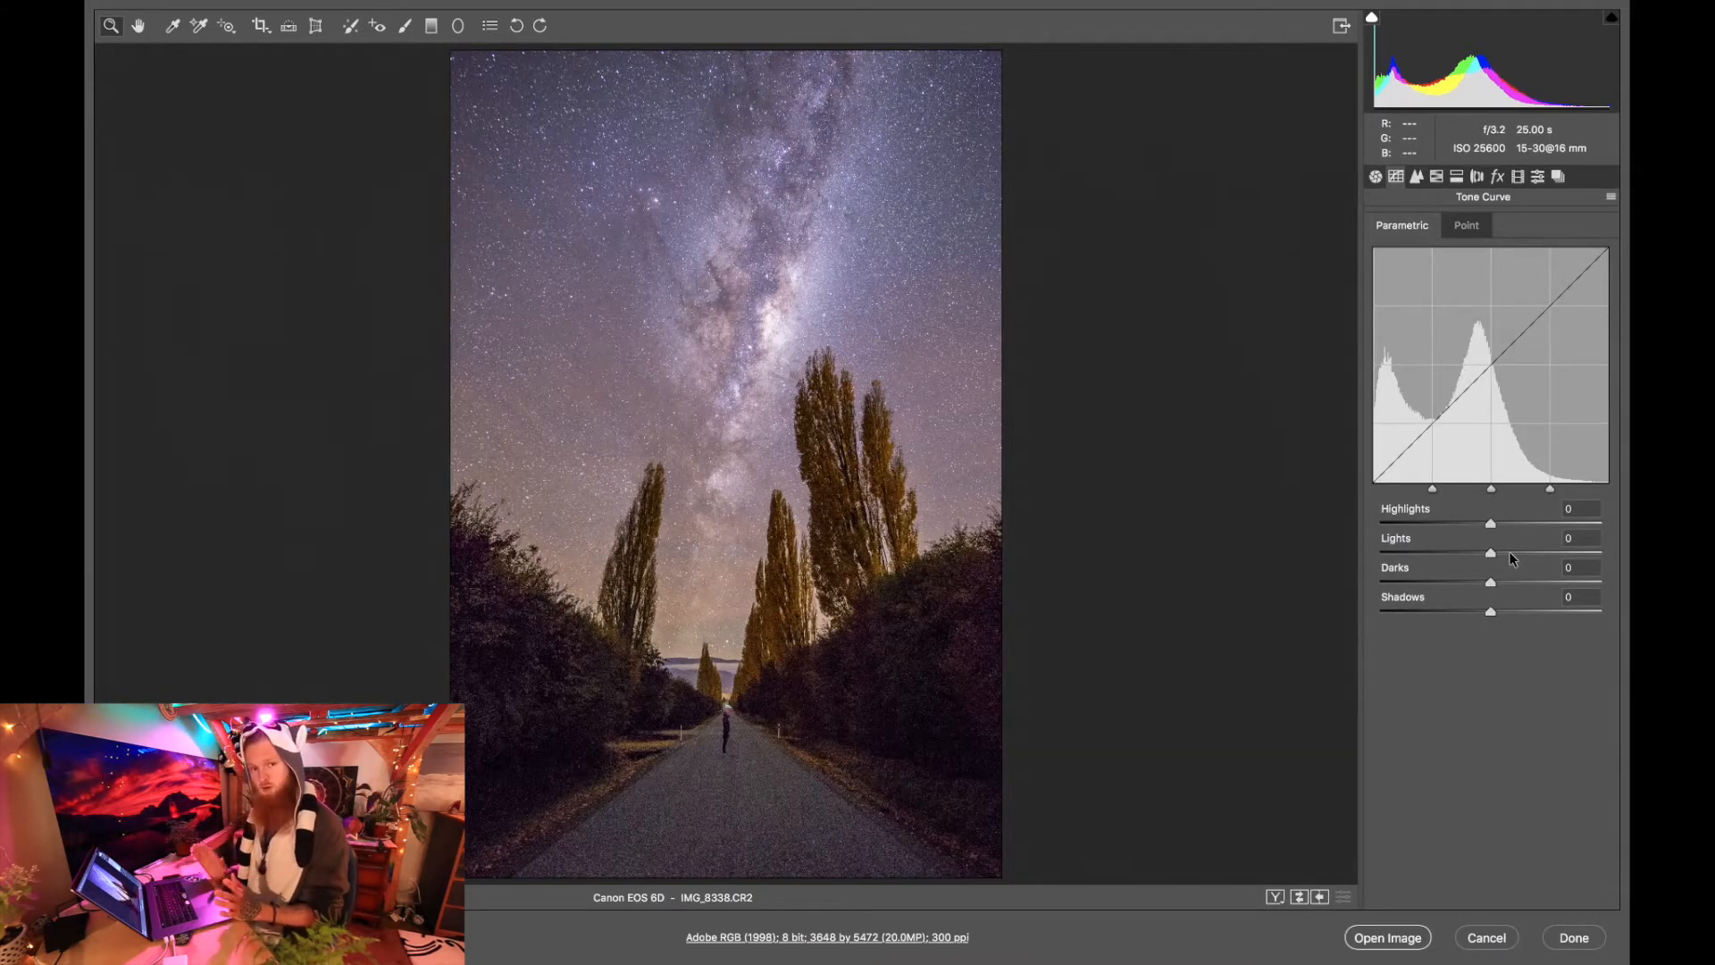
left_click_drag(1492, 552, 1545, 554)
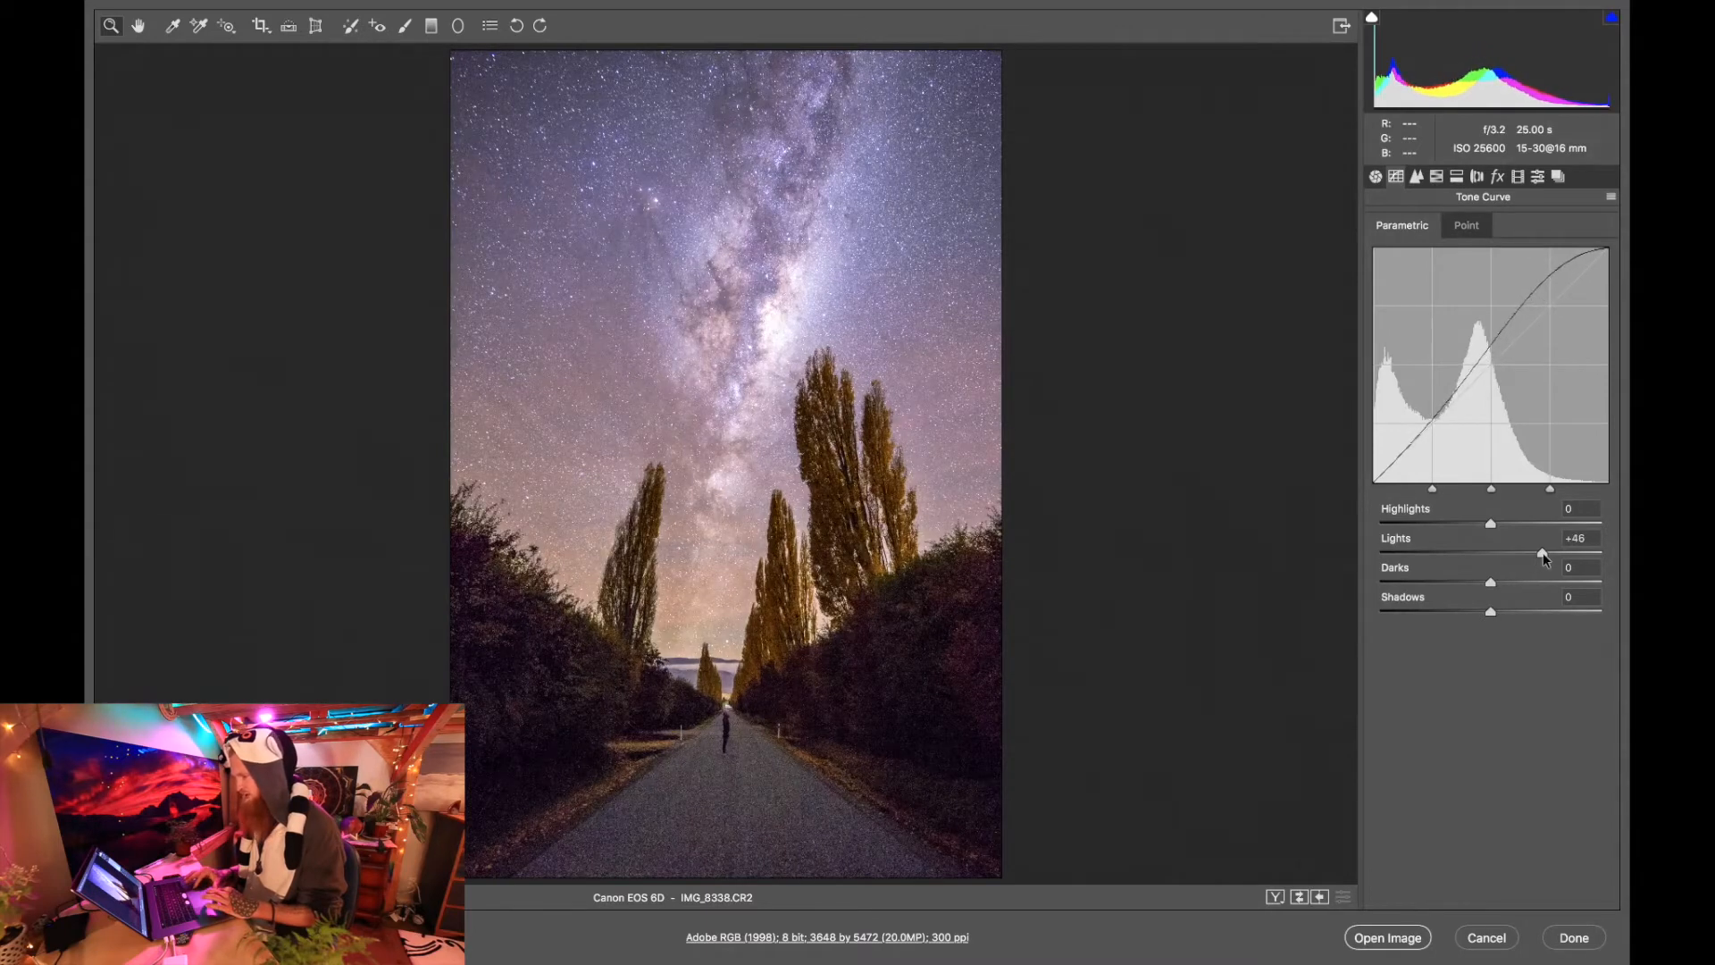
mouse_move(1545, 554)
left_mouse_down()
mouse_move(1579, 554)
mouse_move(1563, 554)
left_mouse_up()
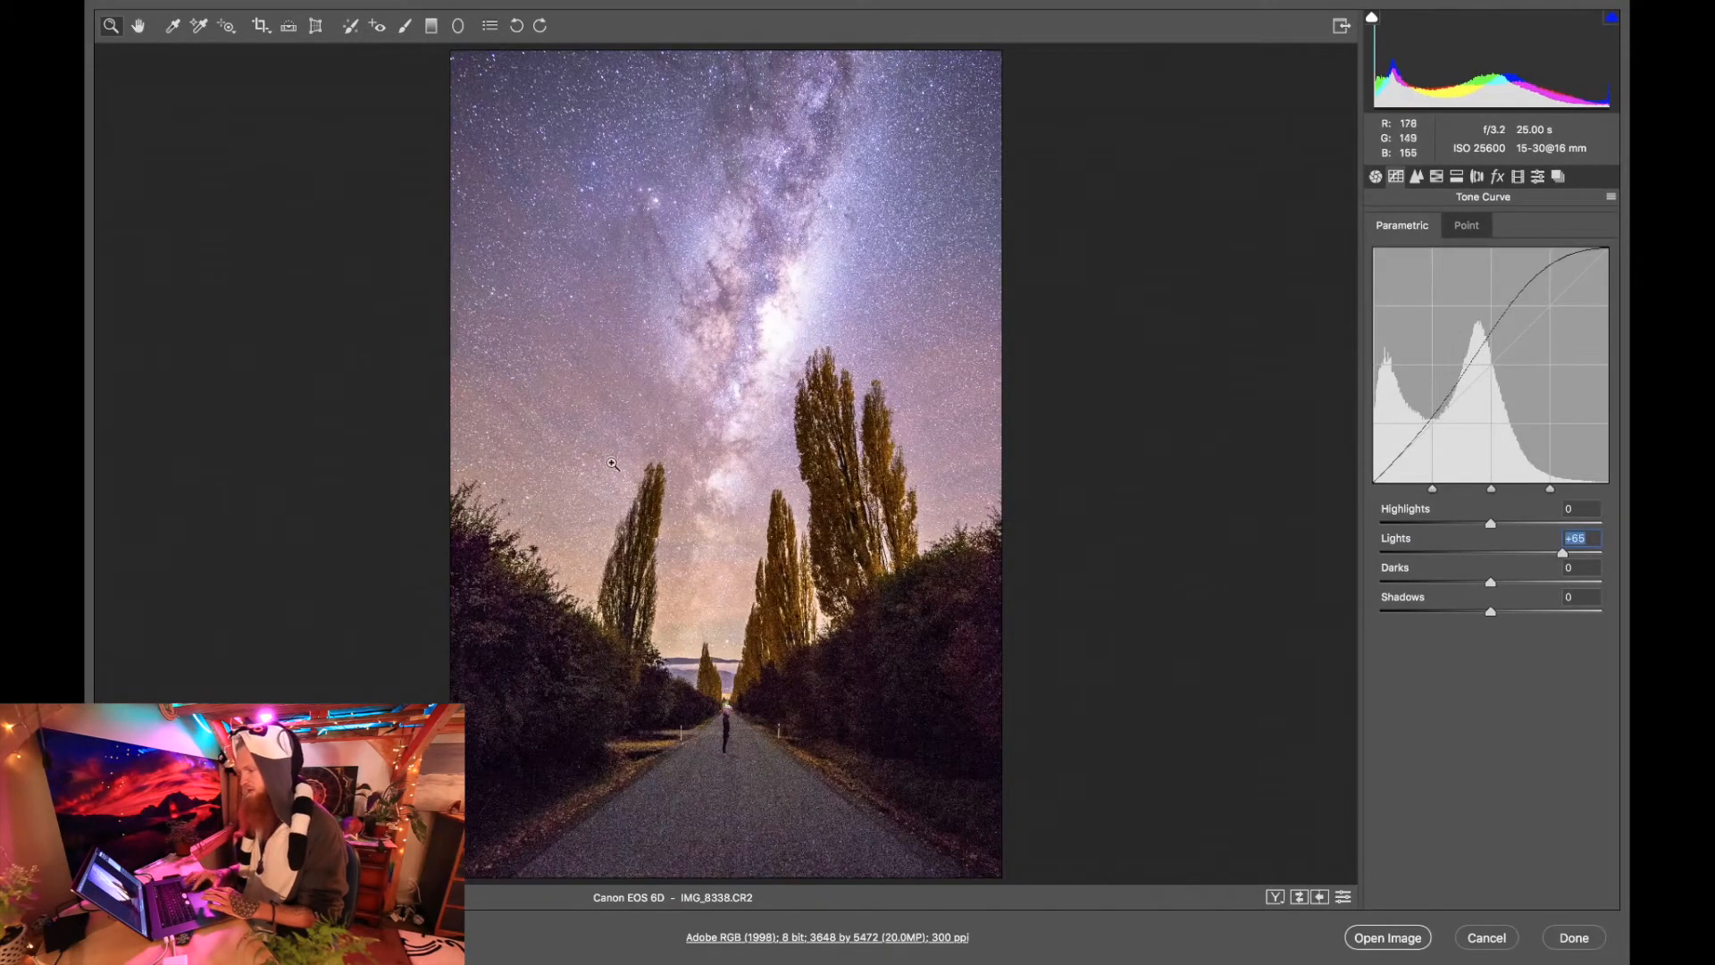
left_click(1509, 554)
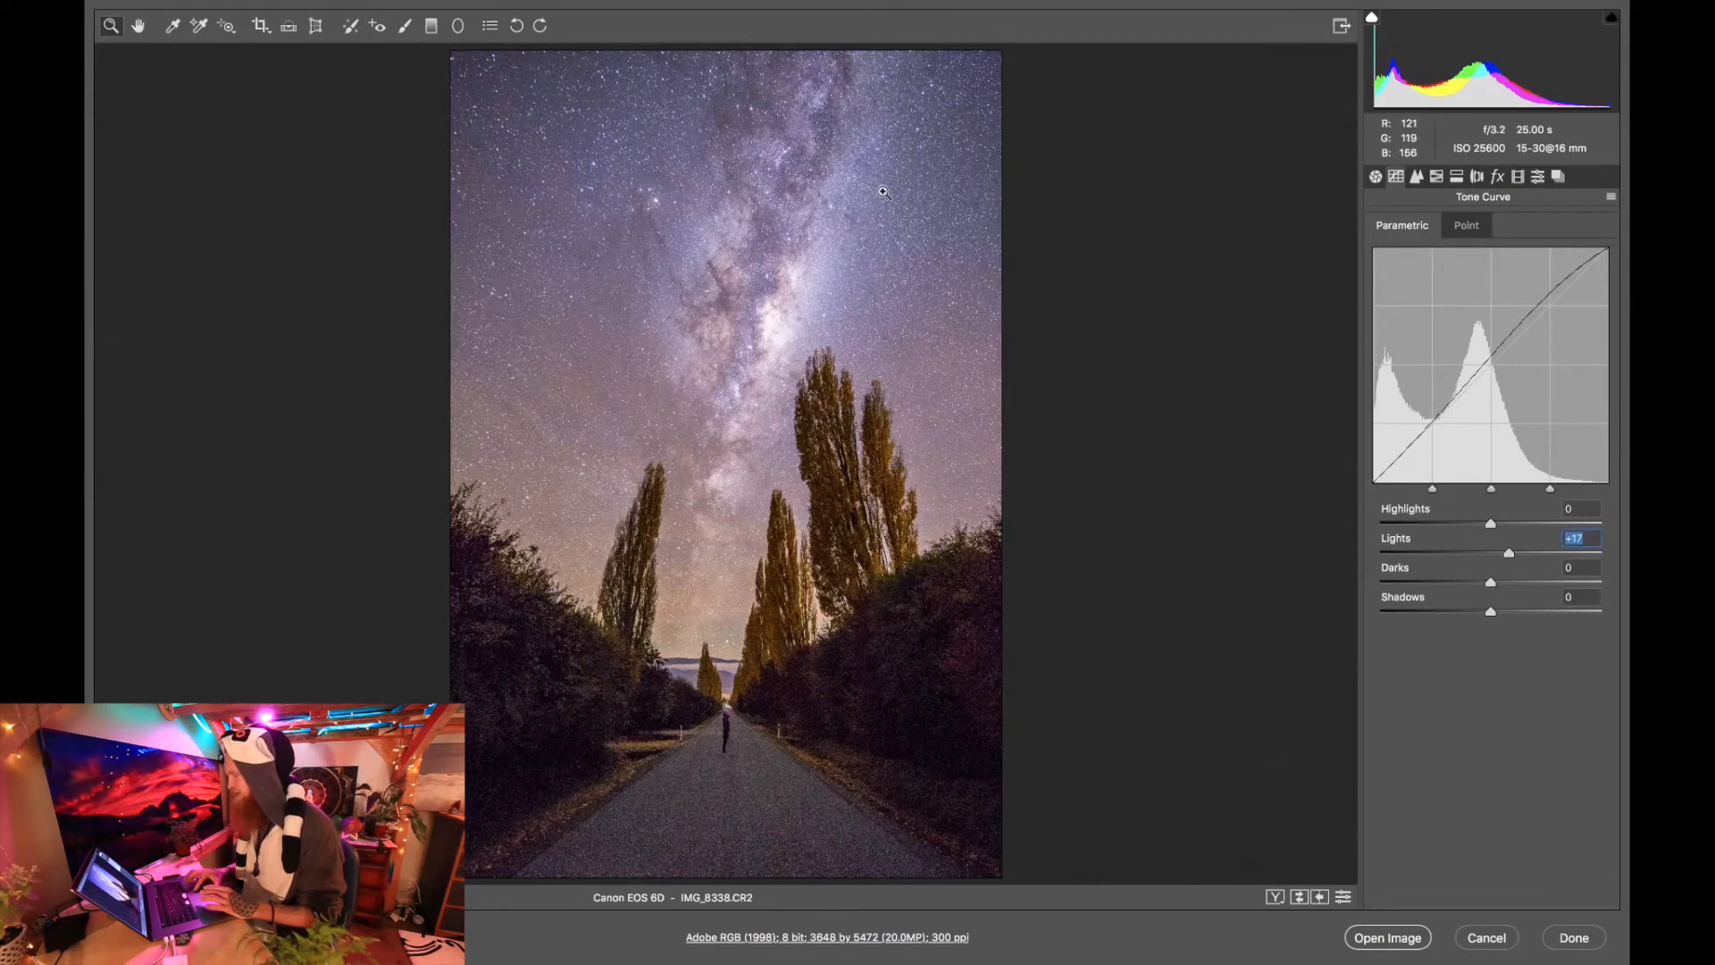
left_click_drag(1491, 583, 1482, 589)
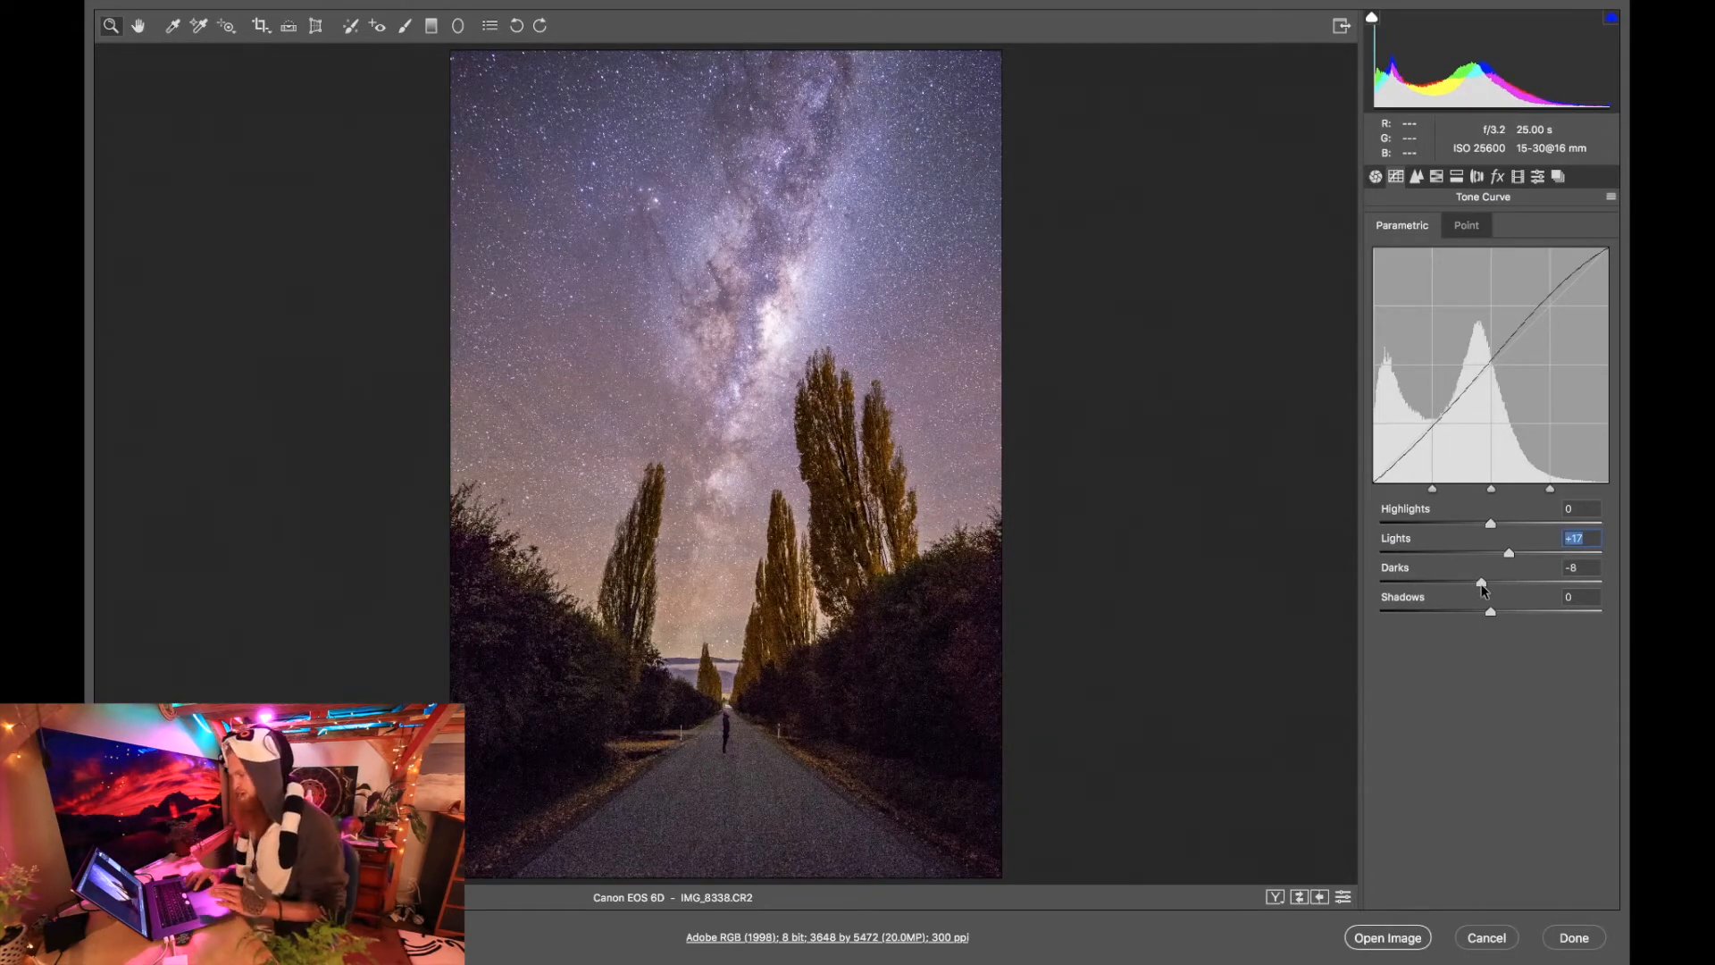
left_click_drag(1482, 590, 1472, 590)
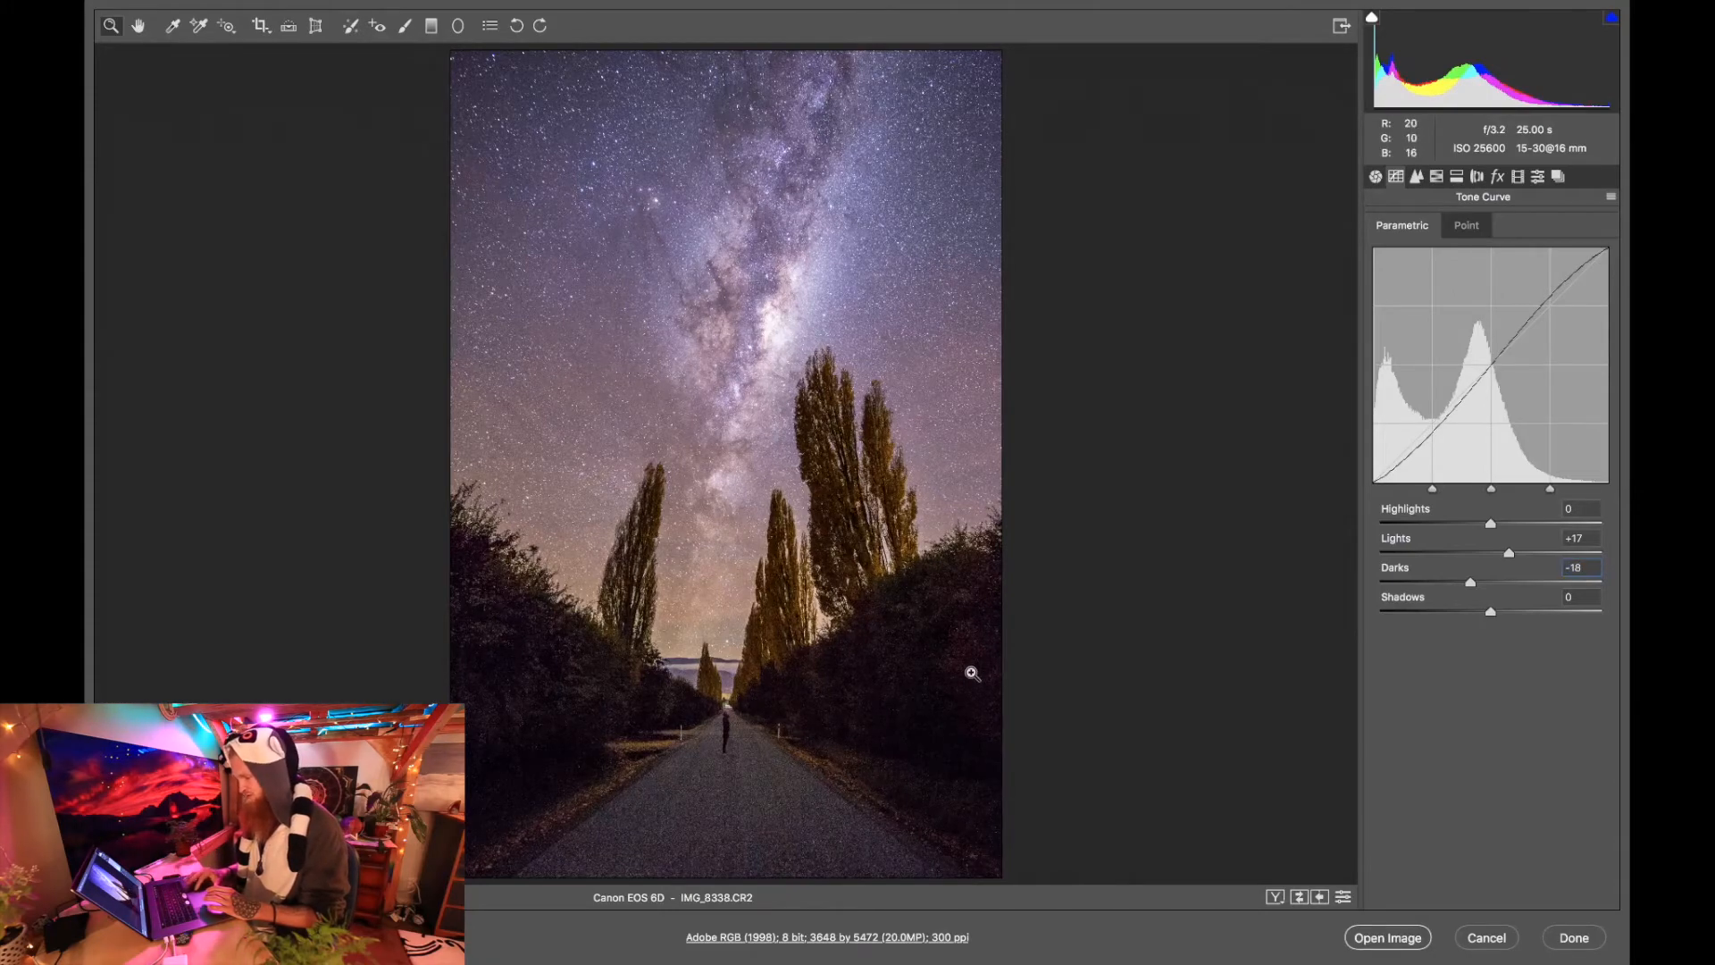
Check the dark hedges beside the road up close, and set the parametric curve's Shadows to +12 and Highlights to +10.
left_click(972, 674)
left_click(1006, 605)
left_click(1103, 521)
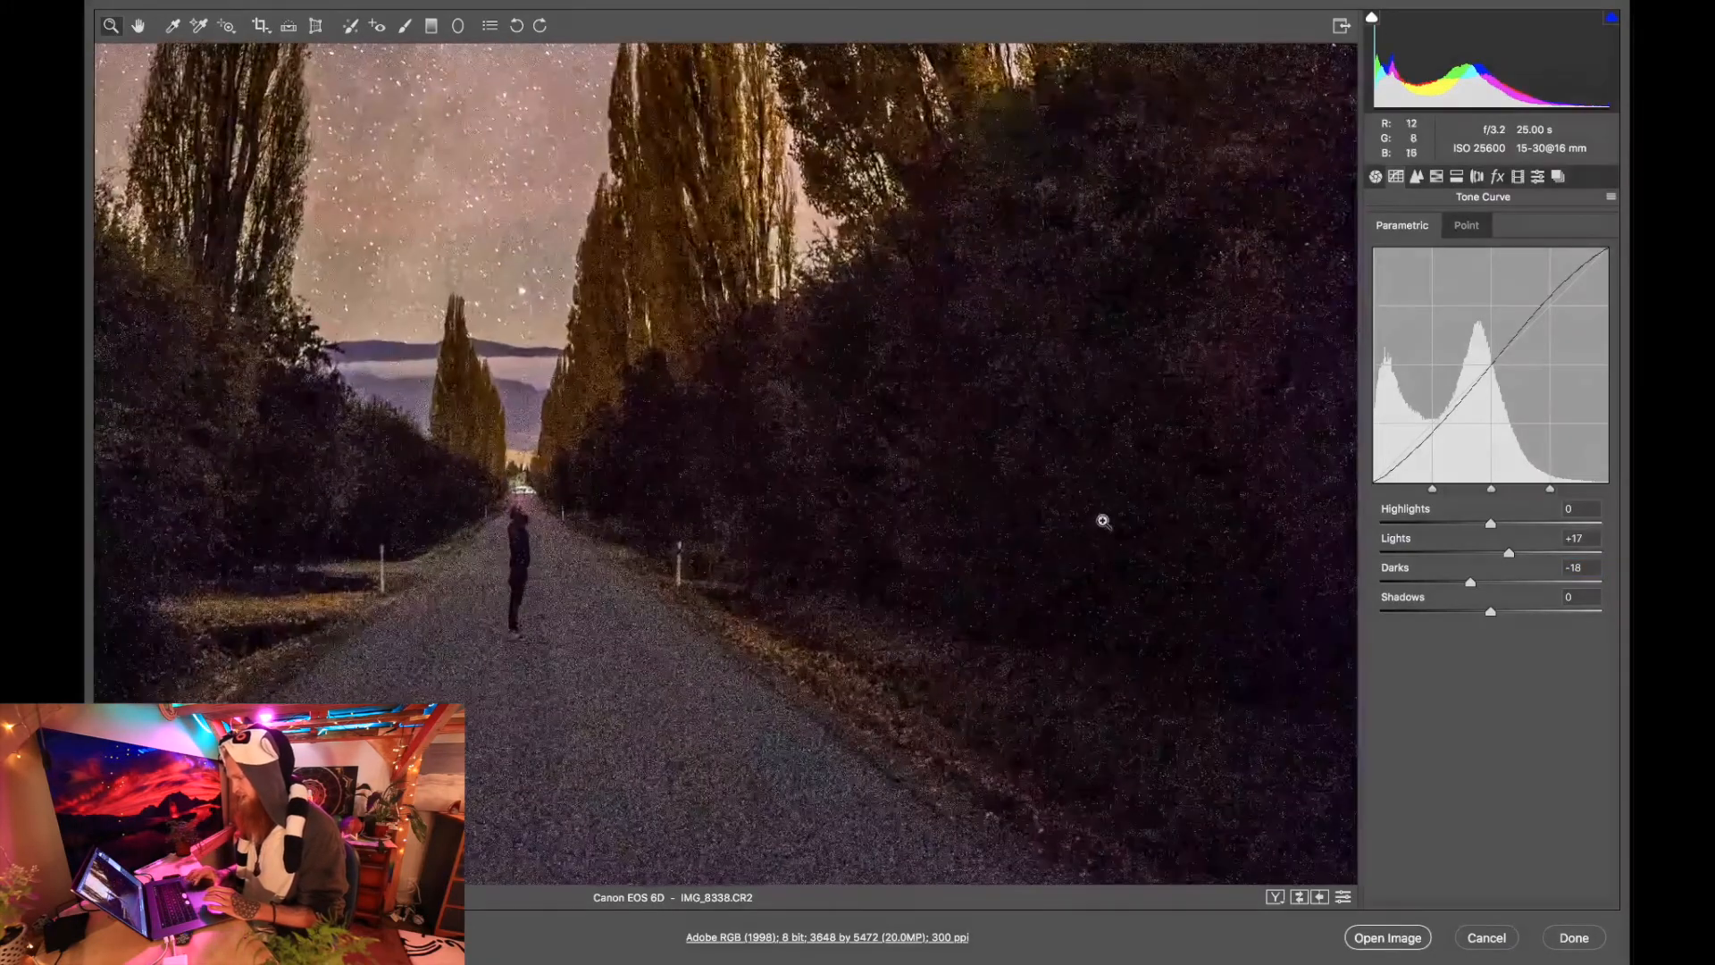
right_click(1077, 440)
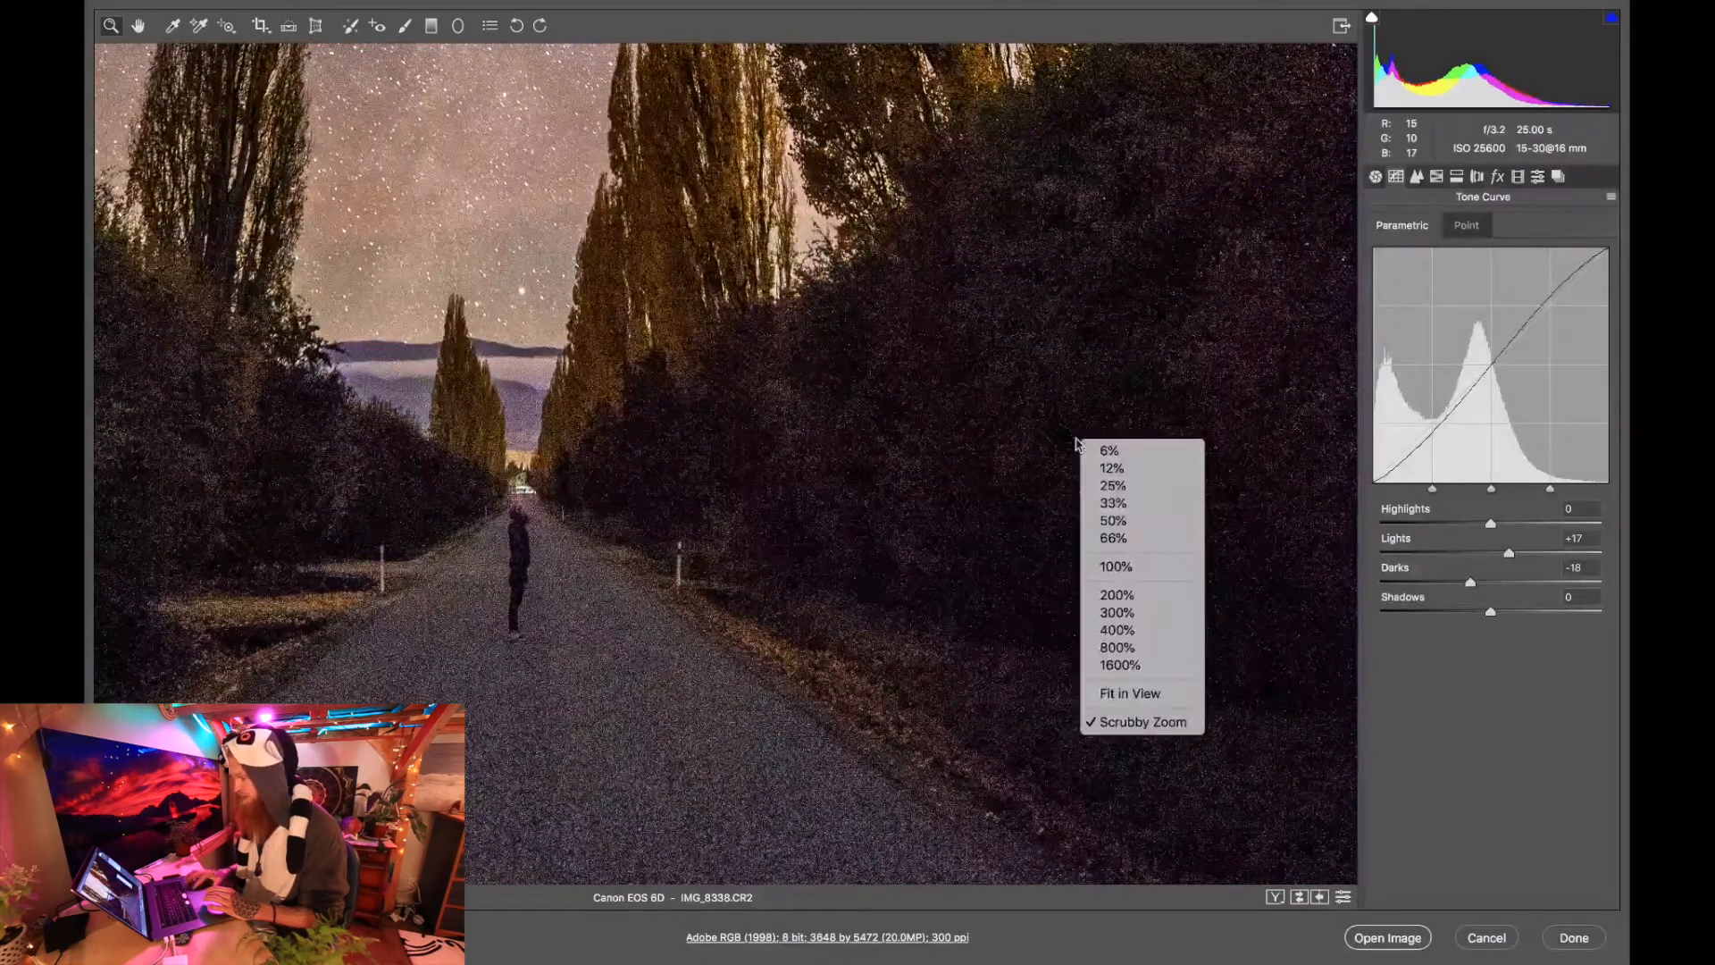
left_click(1148, 695)
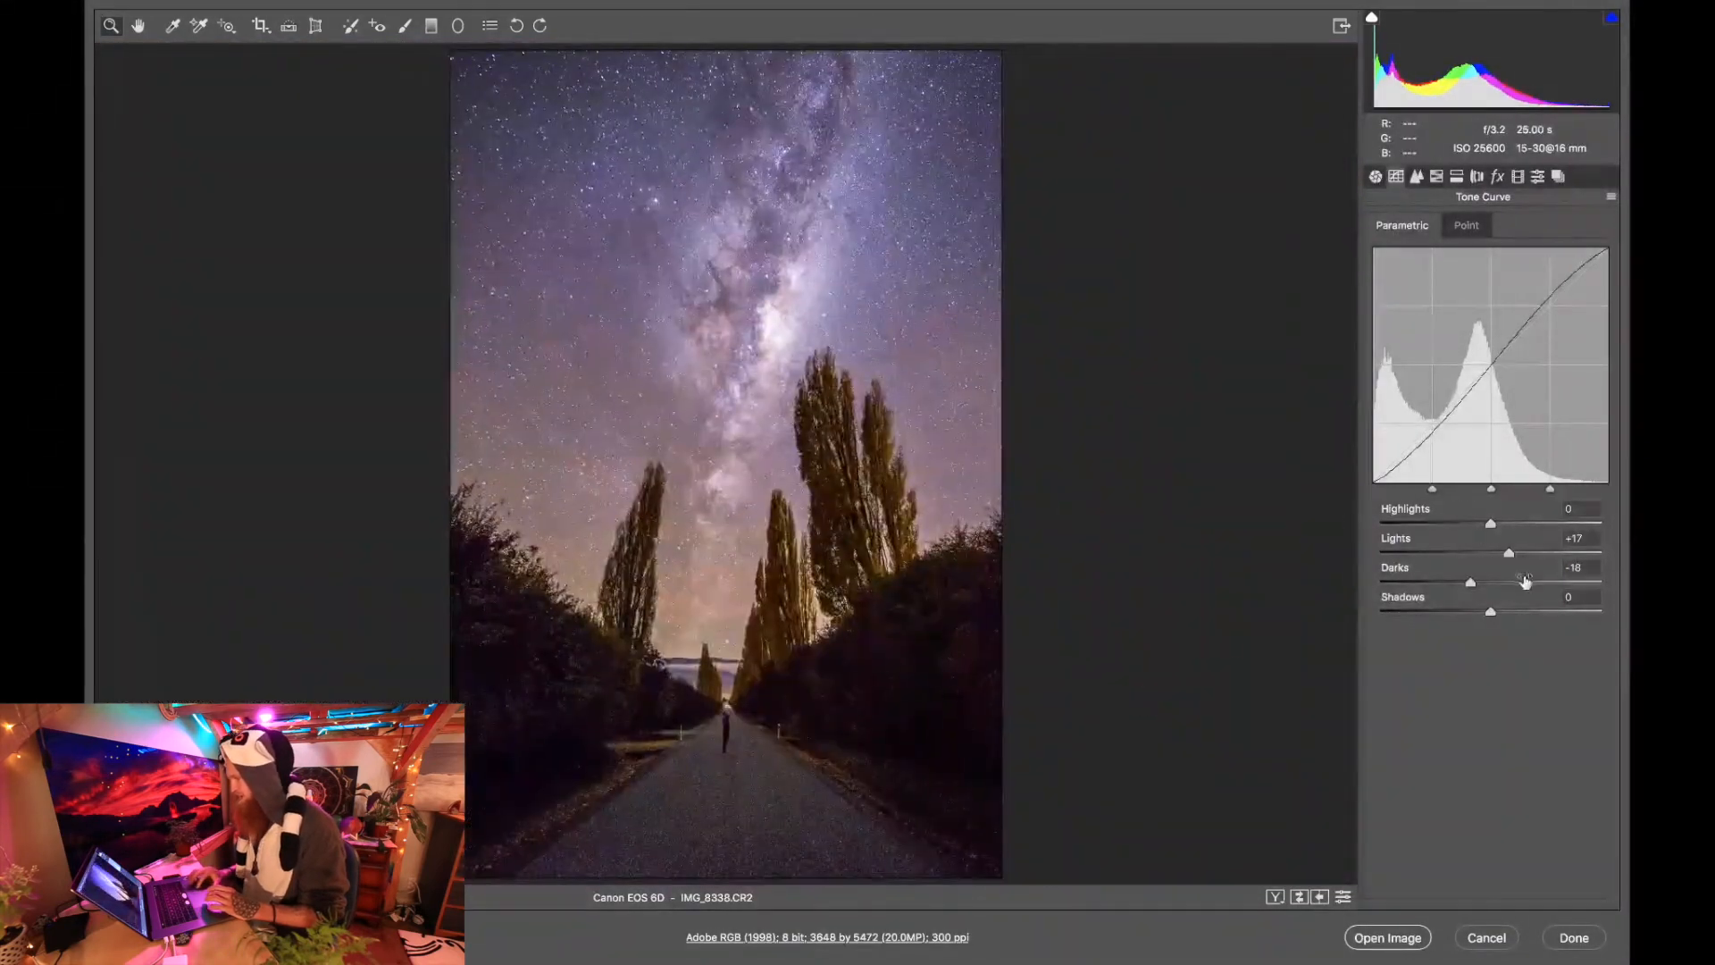
left_click_drag(1488, 616, 1504, 617)
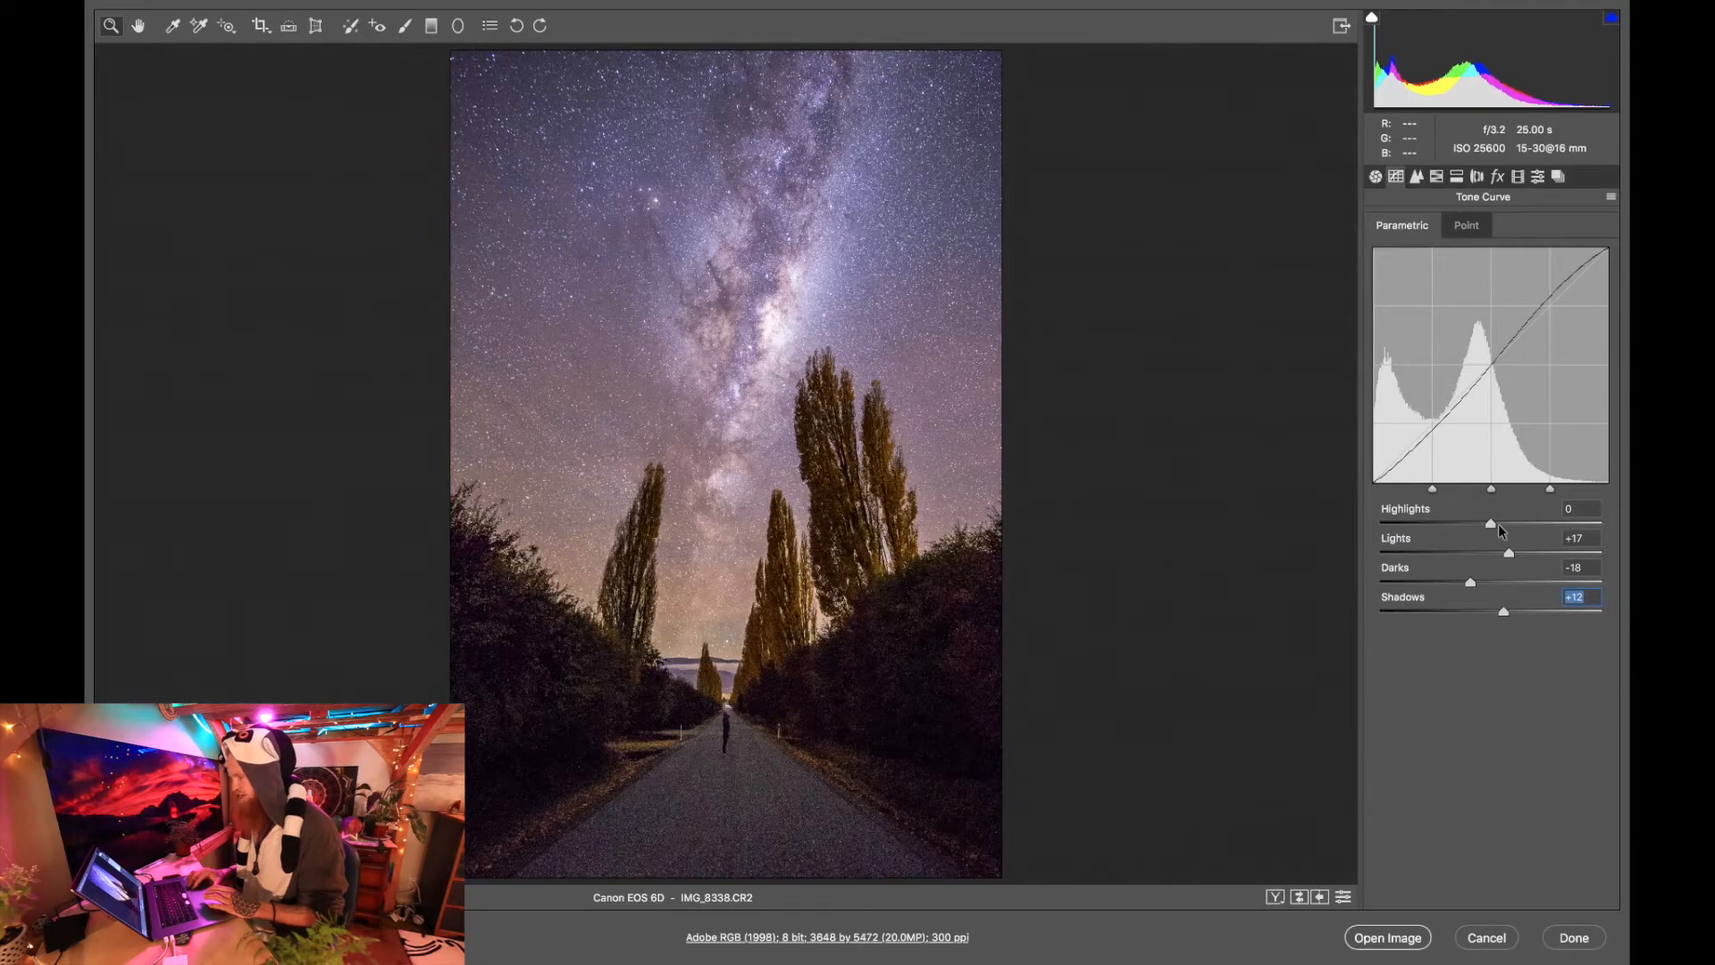
left_click(1501, 523)
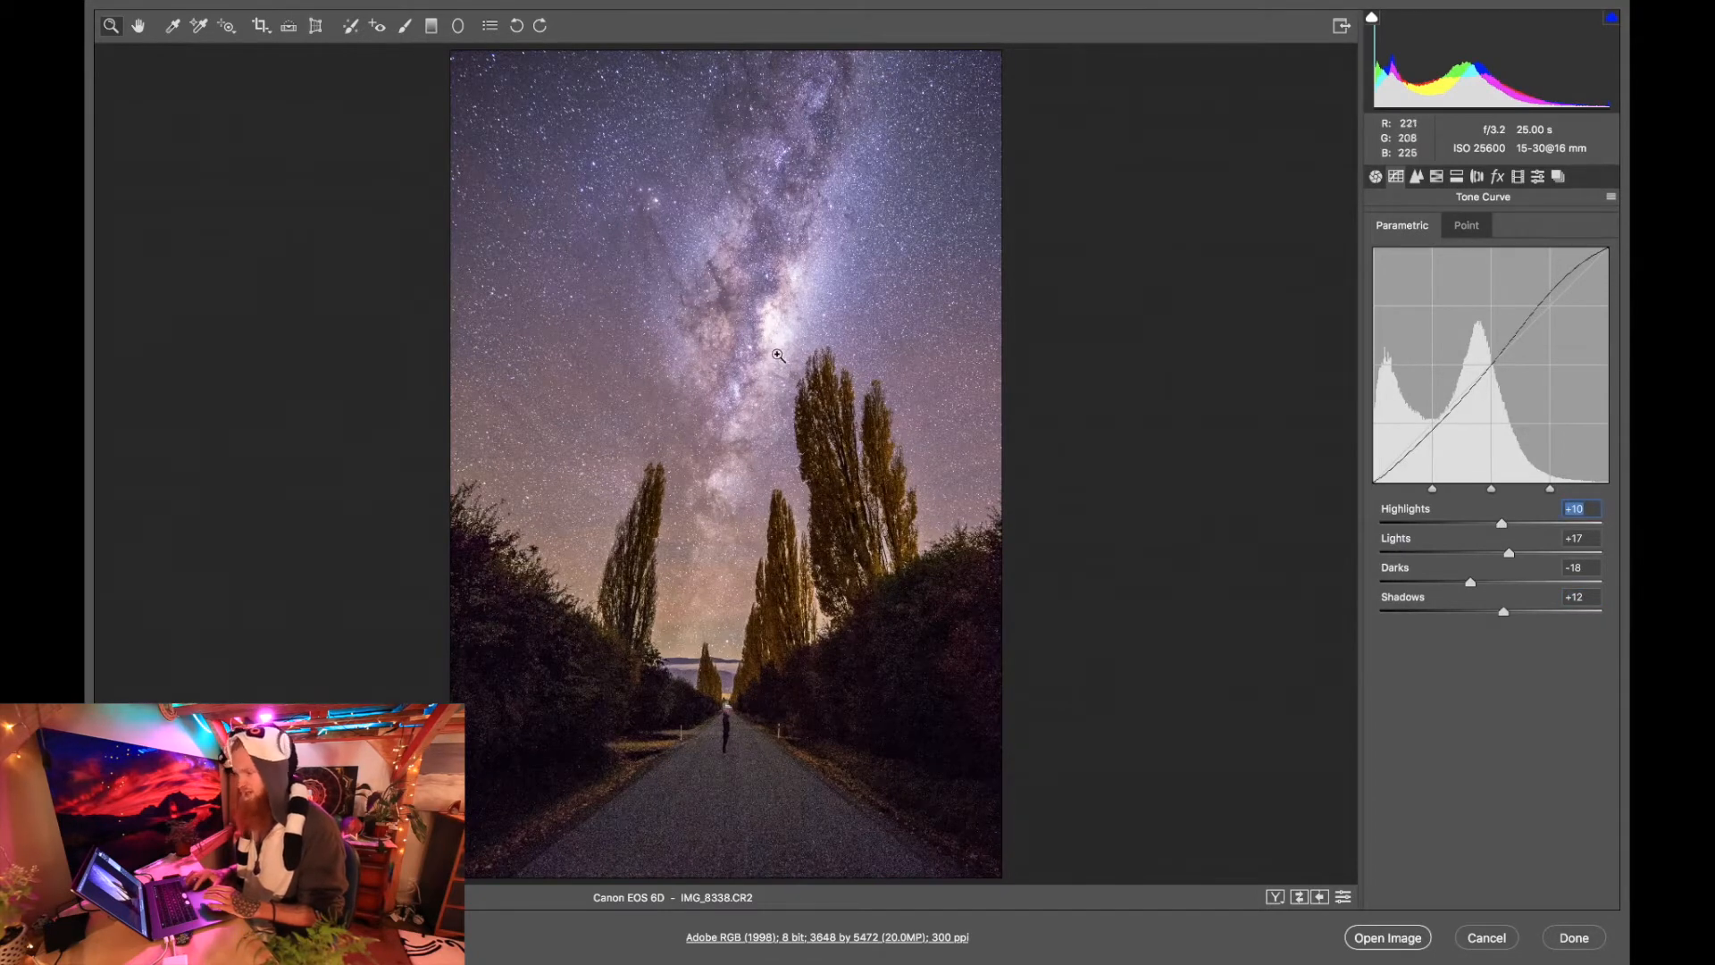
Reduce the basic Shadows adjustment to +87 to darken the foreground slightly.
left_click(1380, 180)
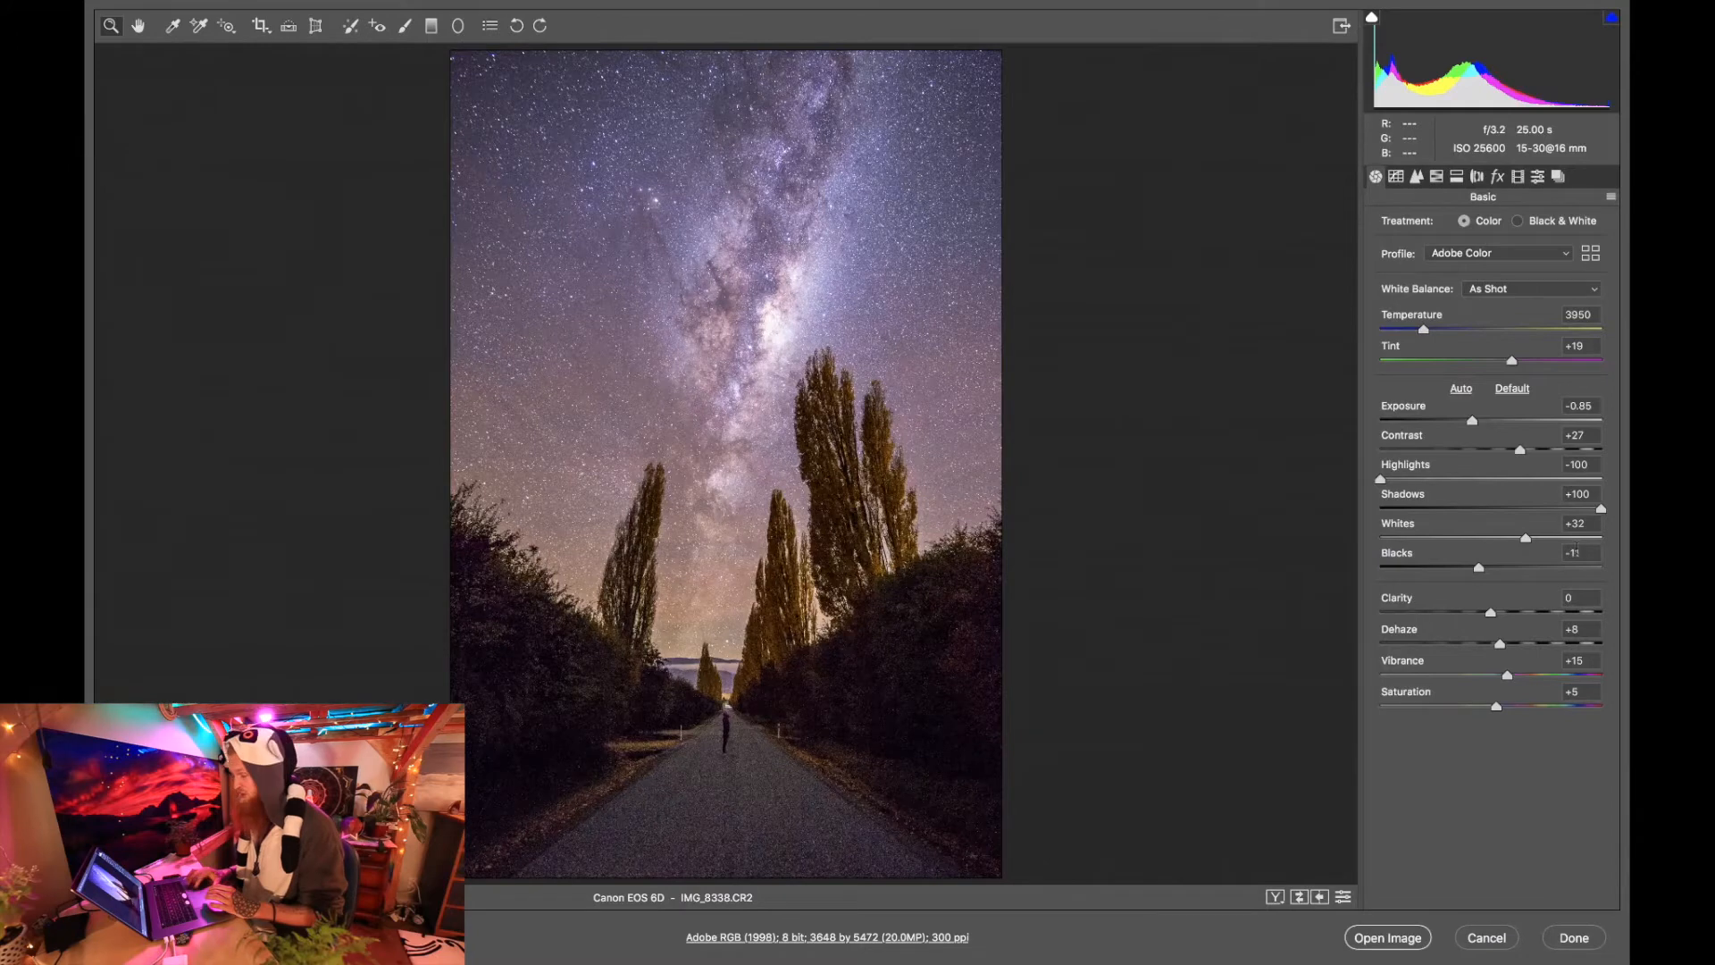
left_click_drag(1601, 508, 1578, 513)
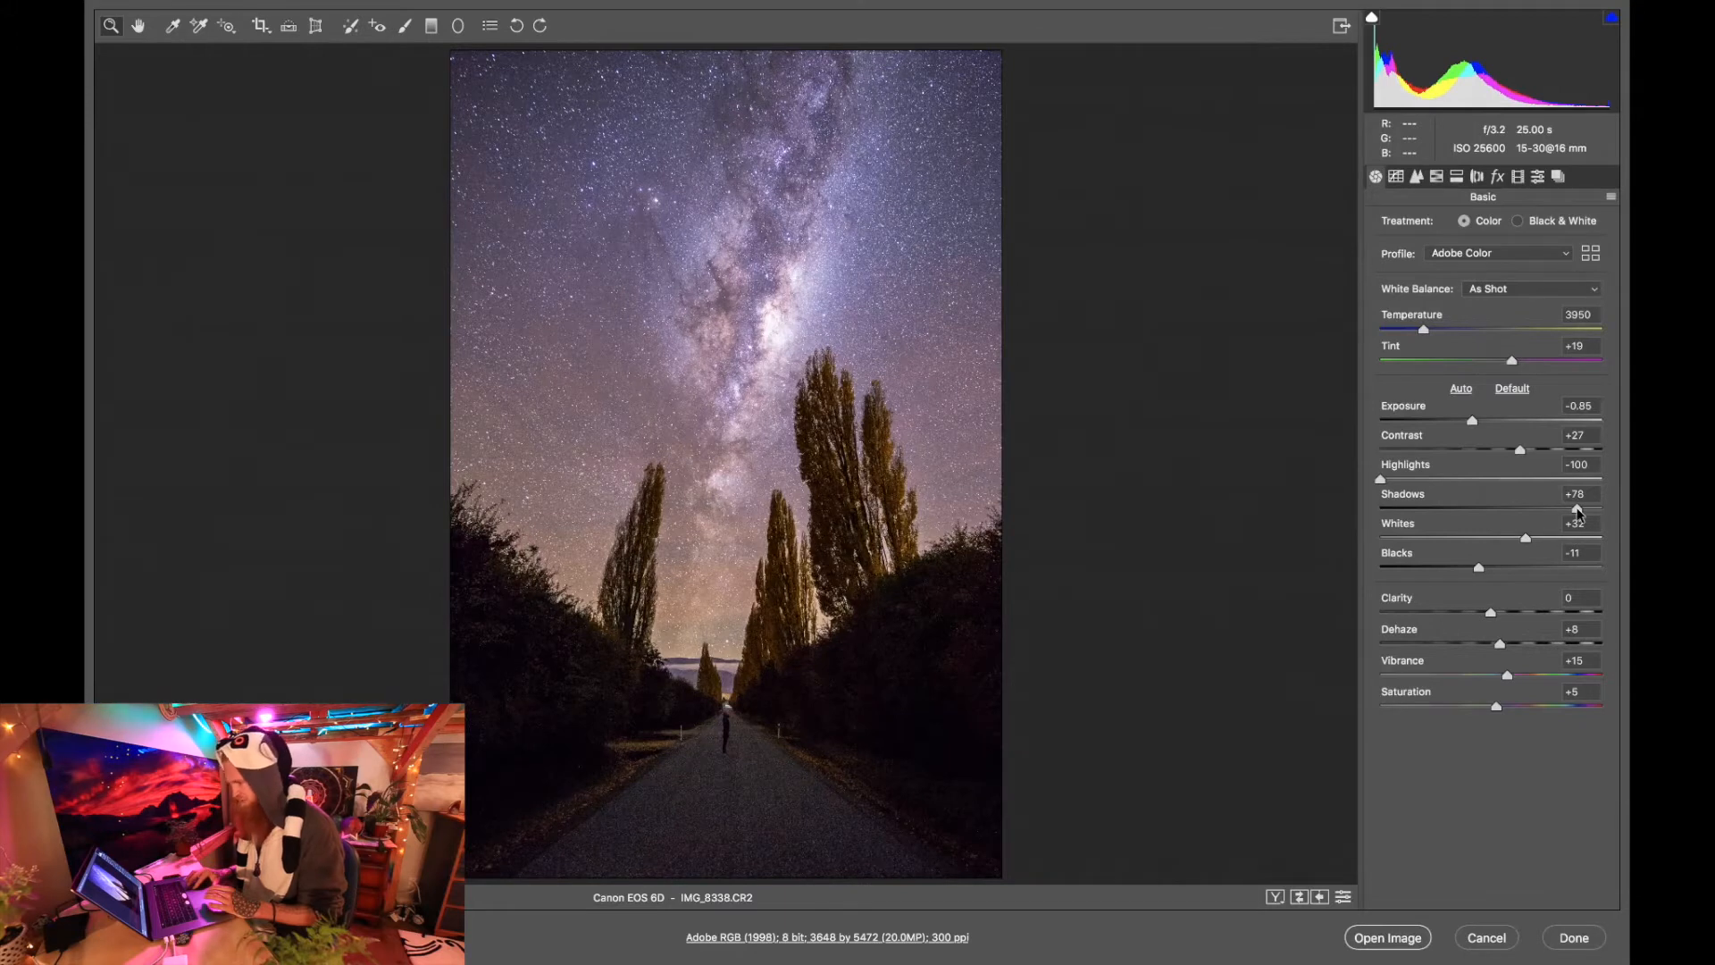
left_click(1578, 511)
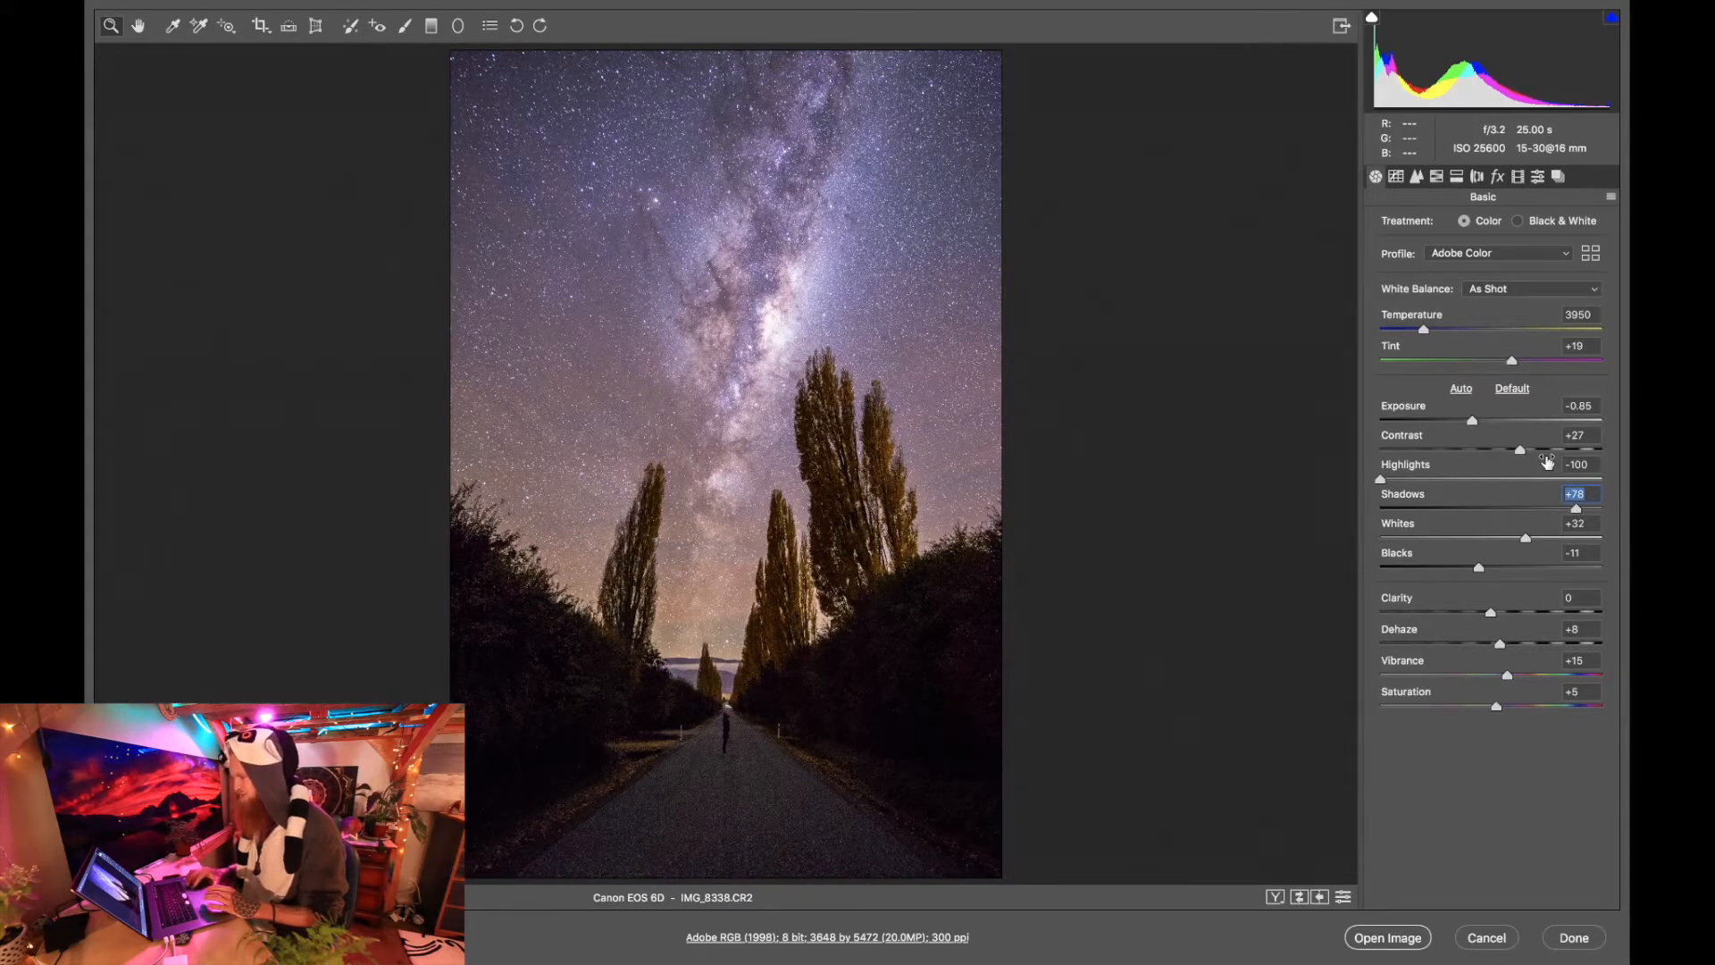
left_click(1588, 510)
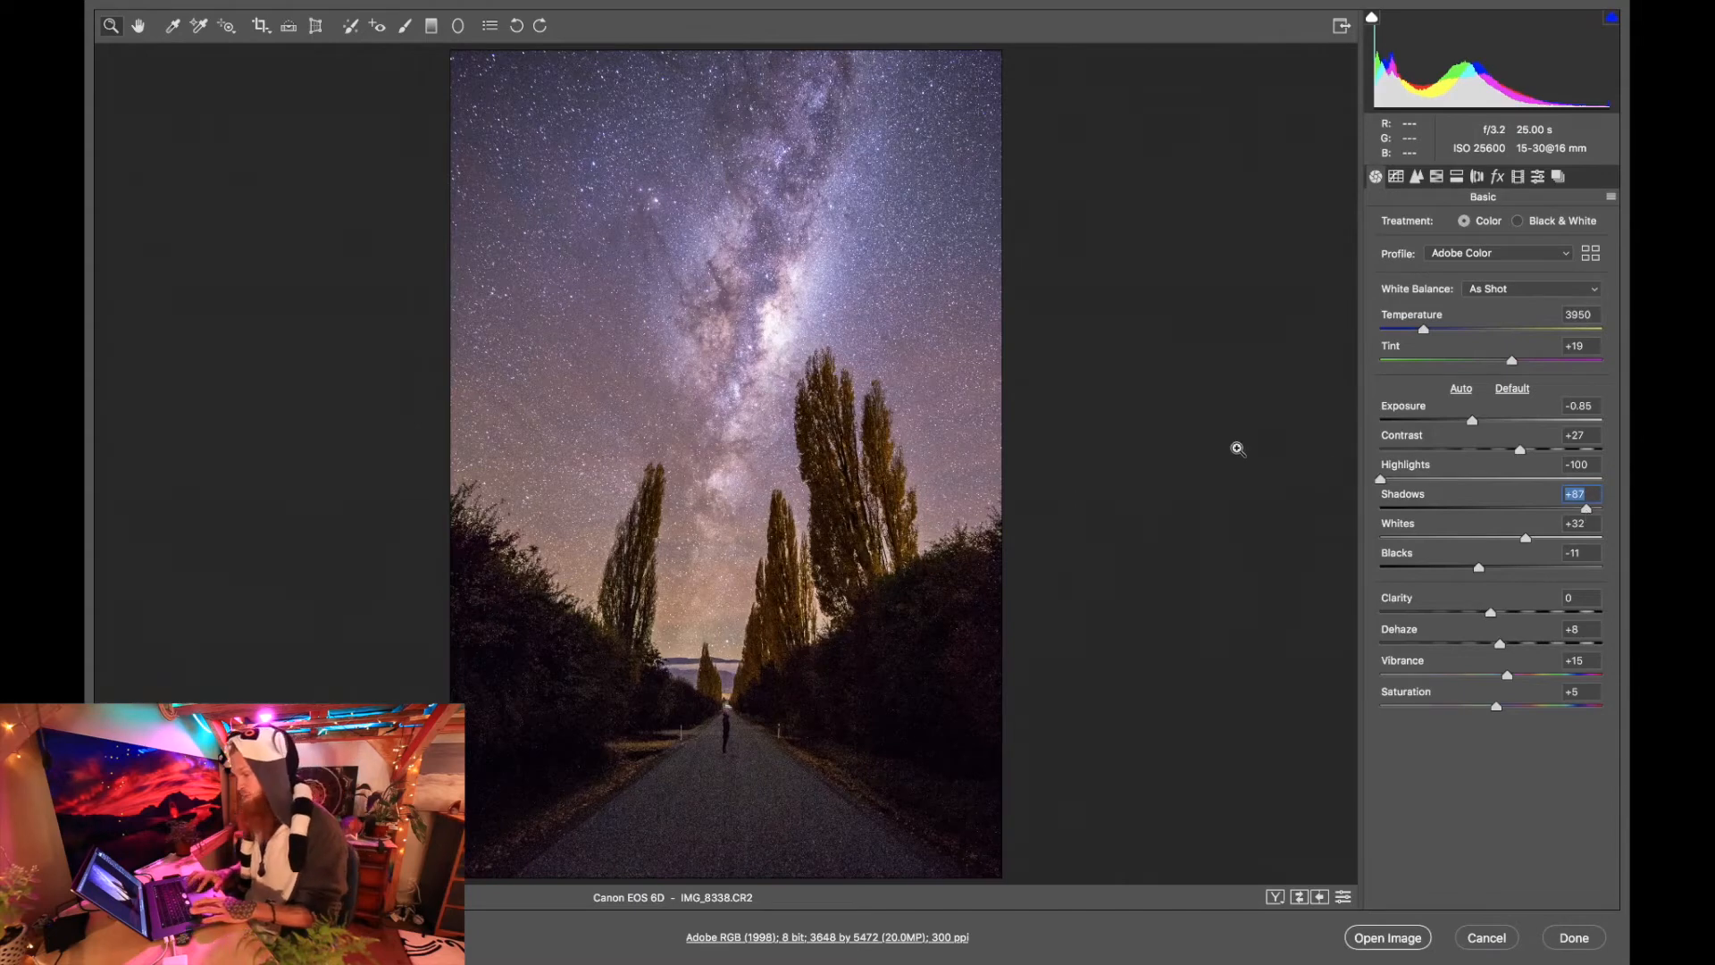
scroll(728, 515, "down", 8)
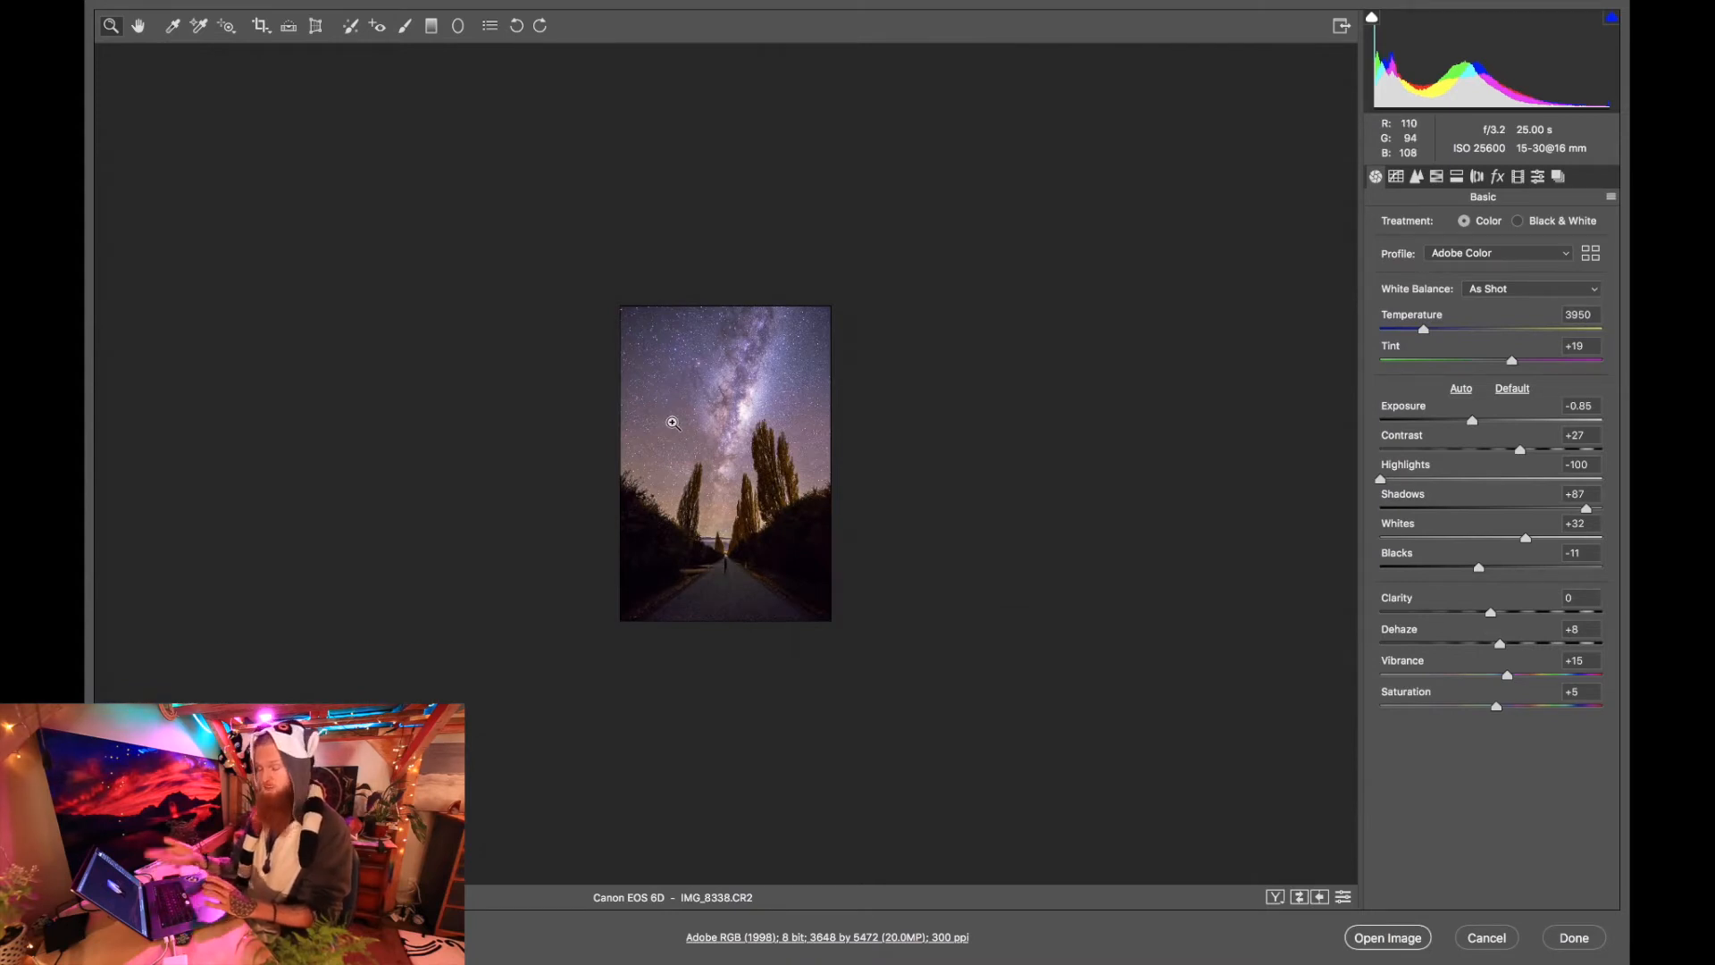
right_click(719, 446)
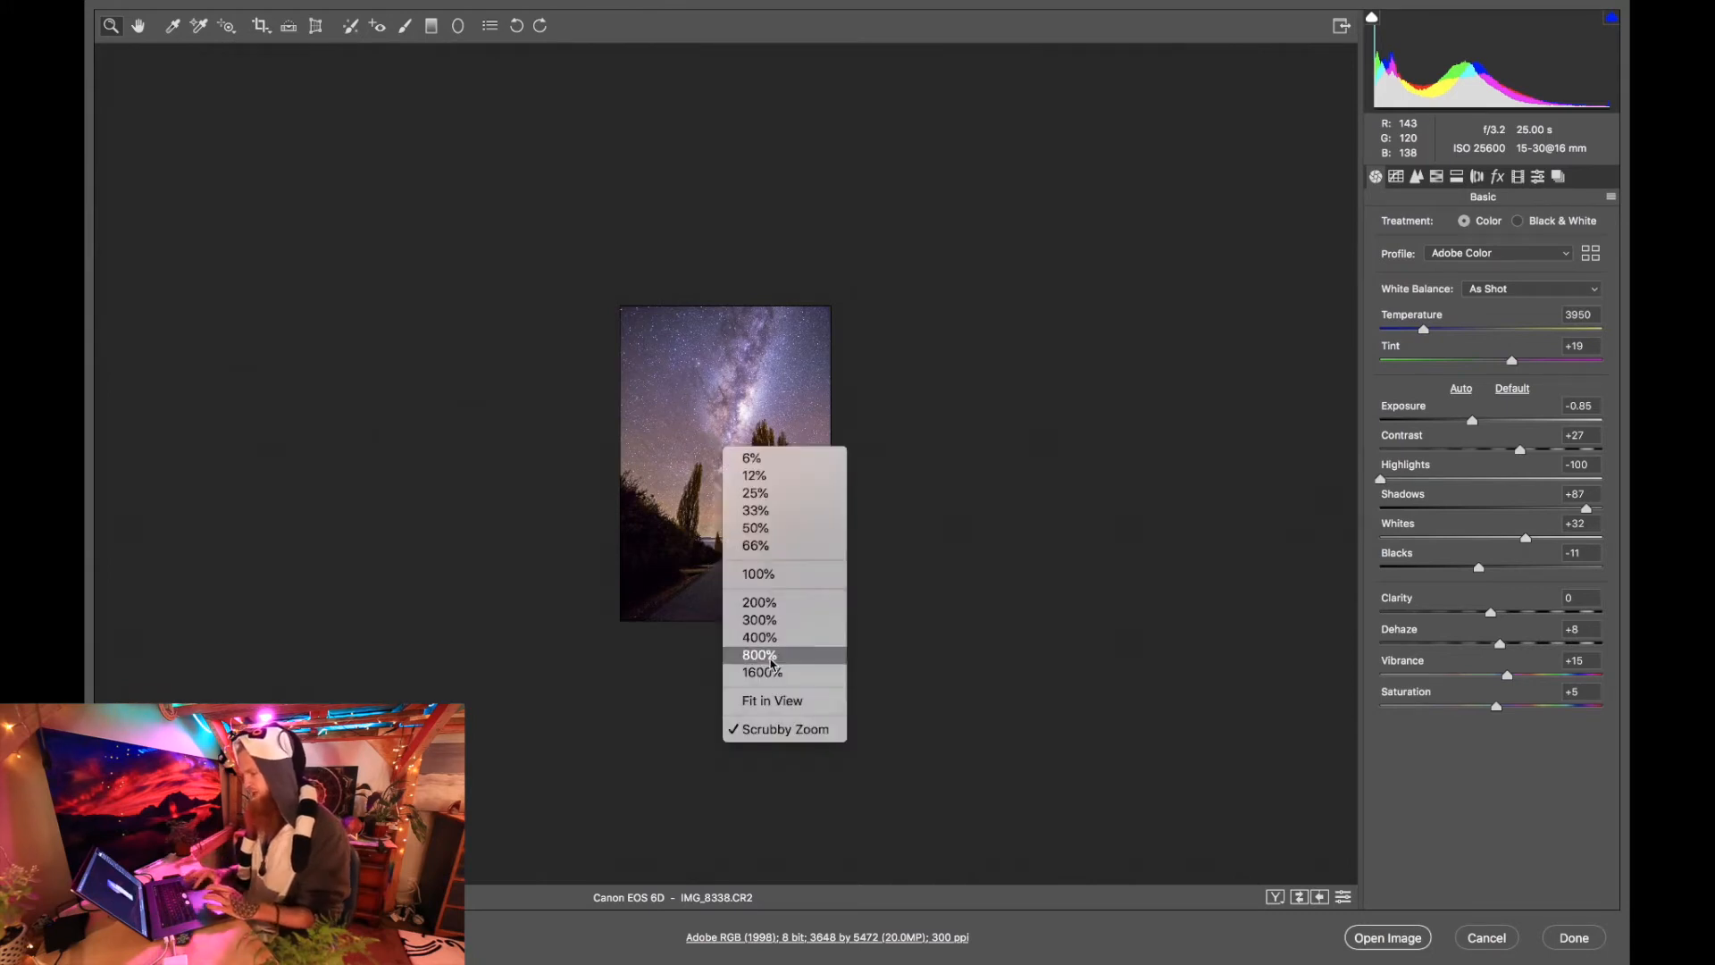
left_click(780, 707)
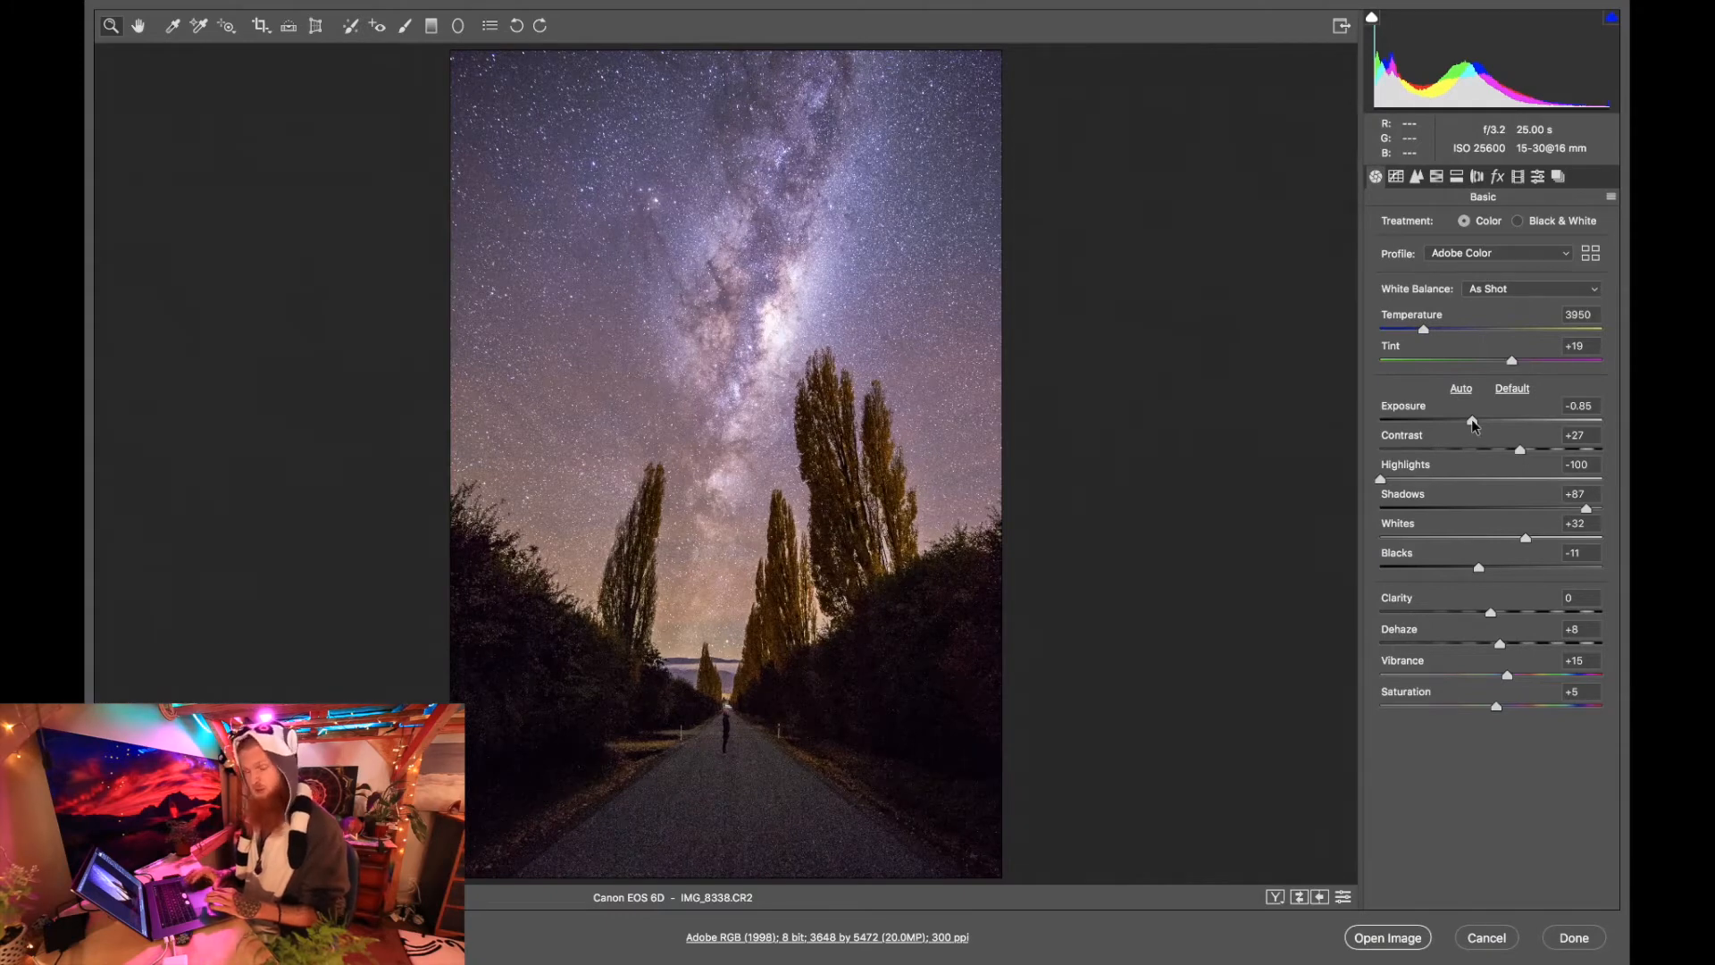
Try lowering the overall Exposure to -1.65, and undo the change.
left_click_drag(1472, 421, 1455, 423)
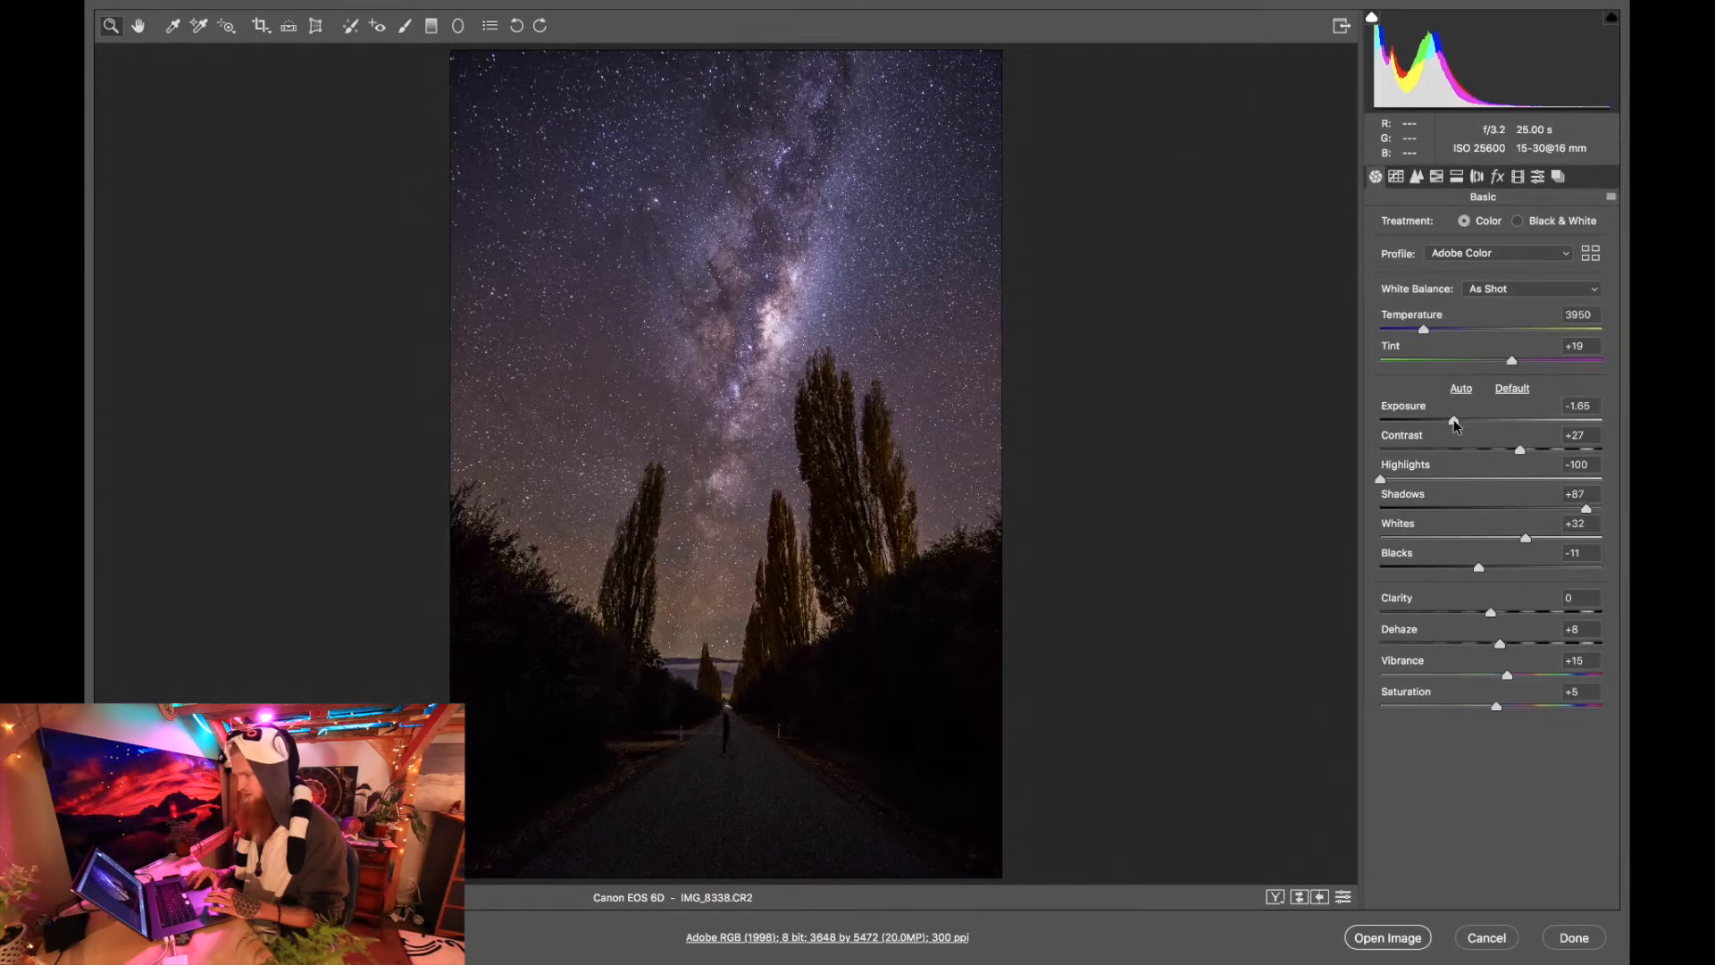
left_click_drag(1456, 424, 1455, 424)
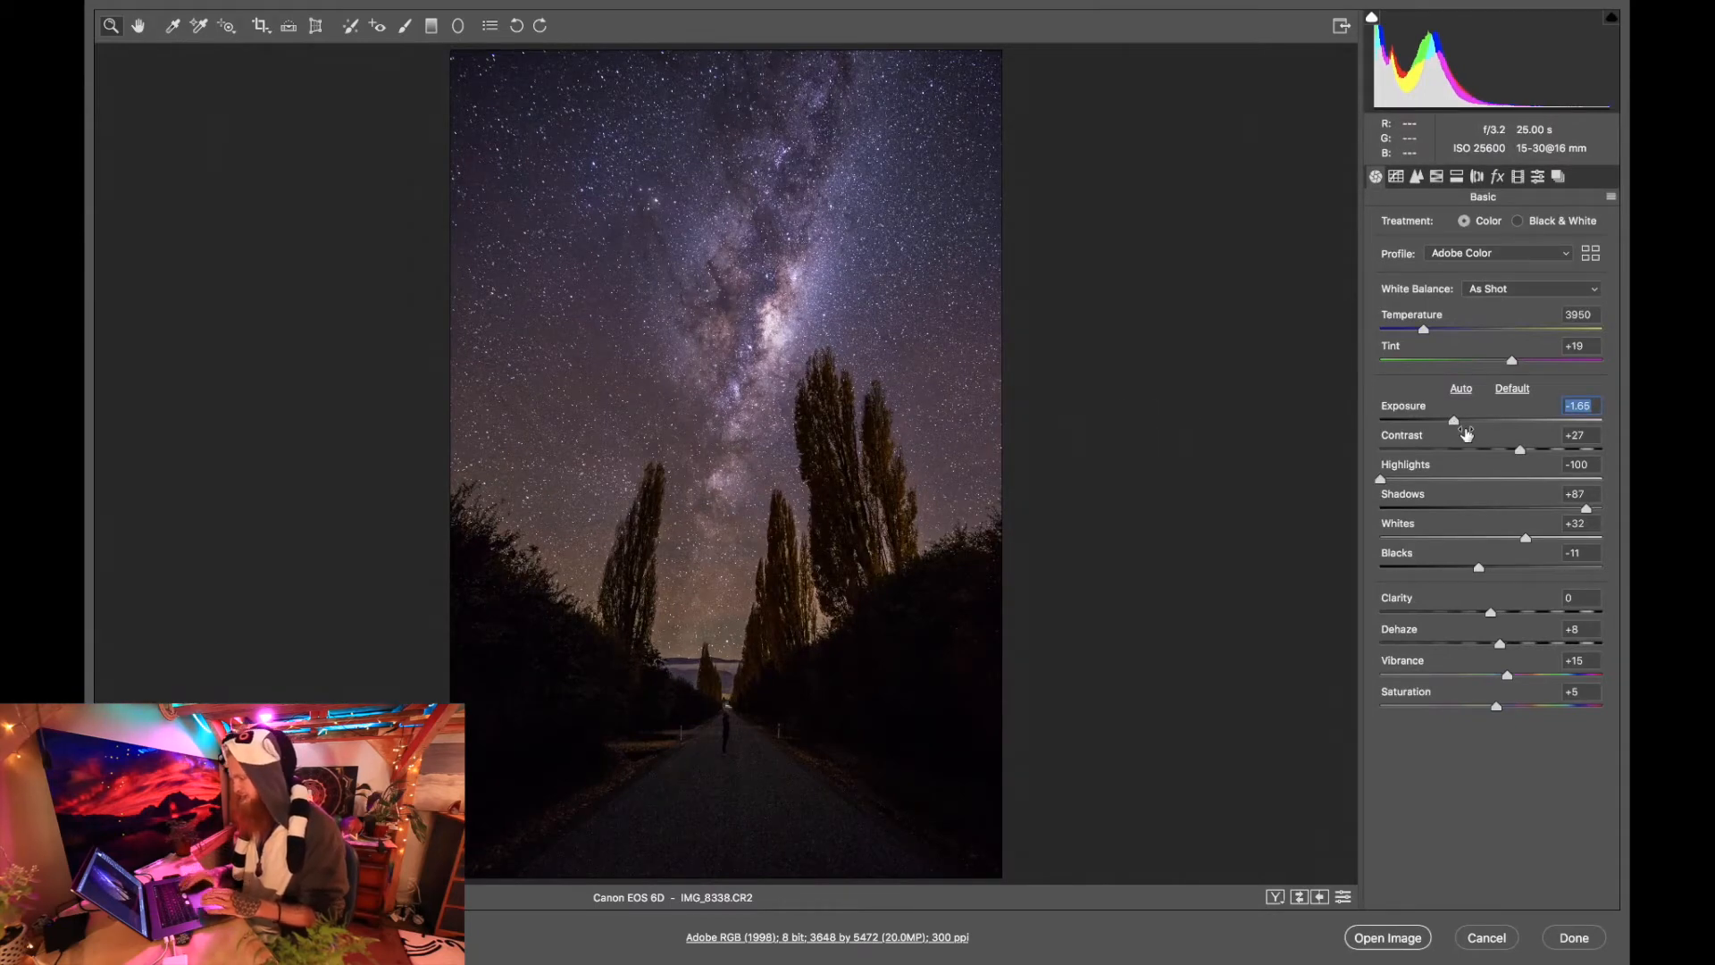
key("super+z")
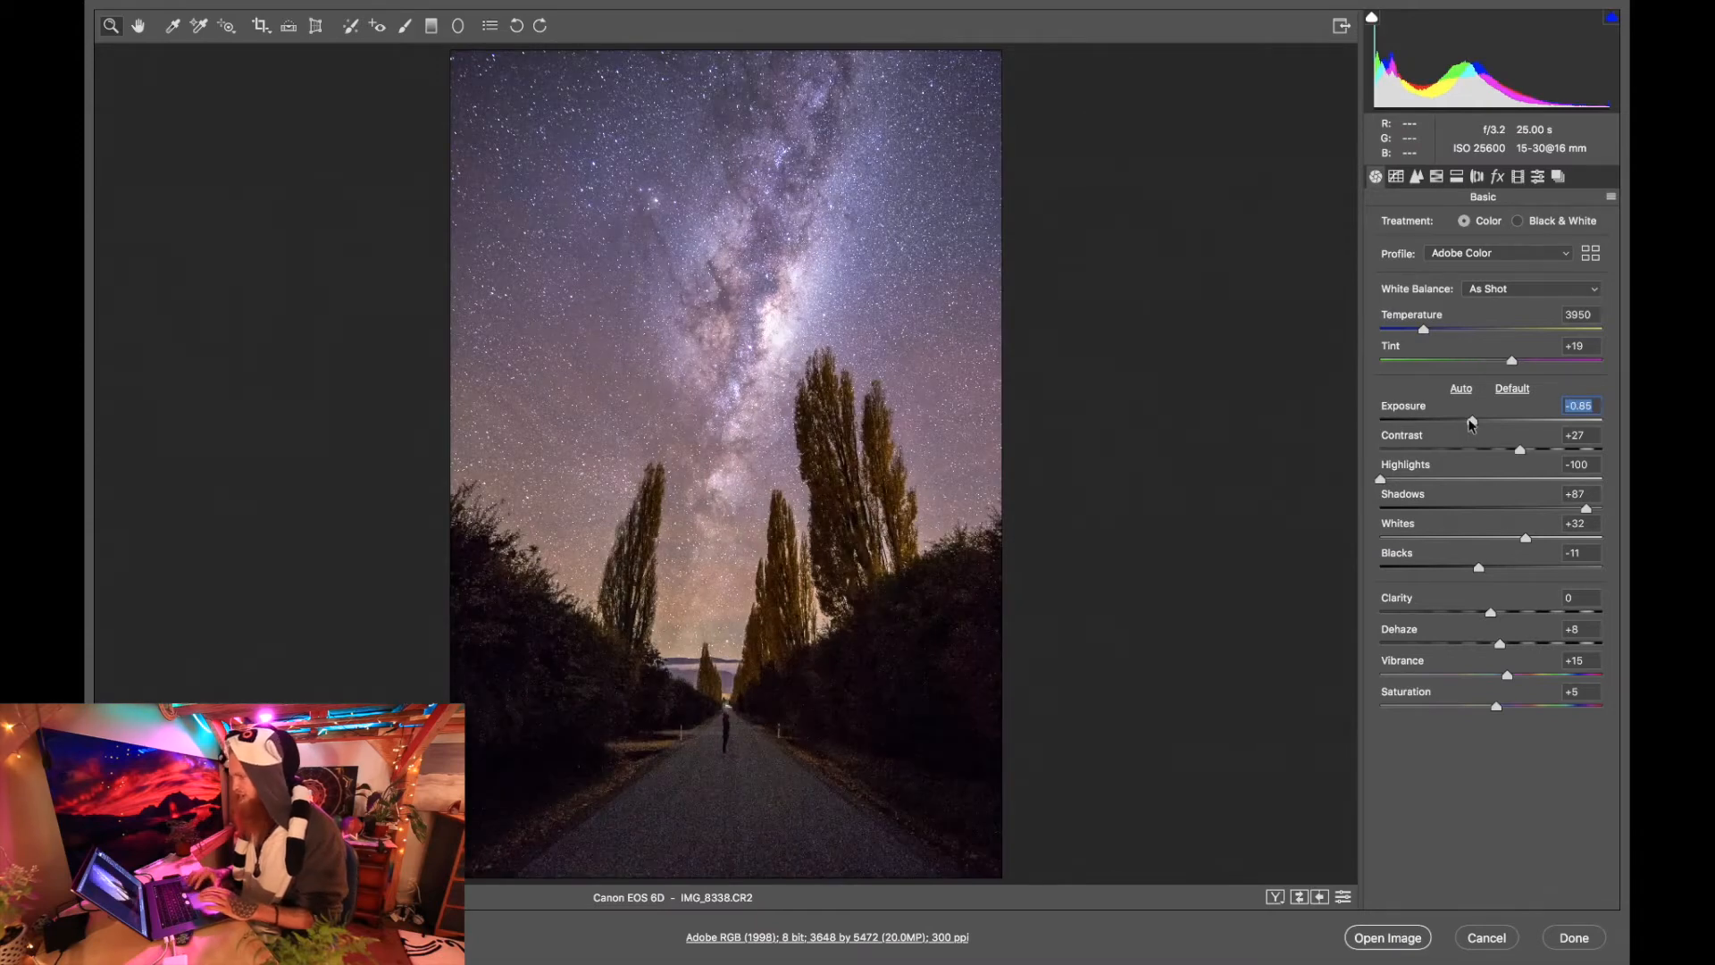
Set up a new adjustment brush with Shadows reset to 0, Exposure at -0.15 and Highlights at -21.
left_click(404, 25)
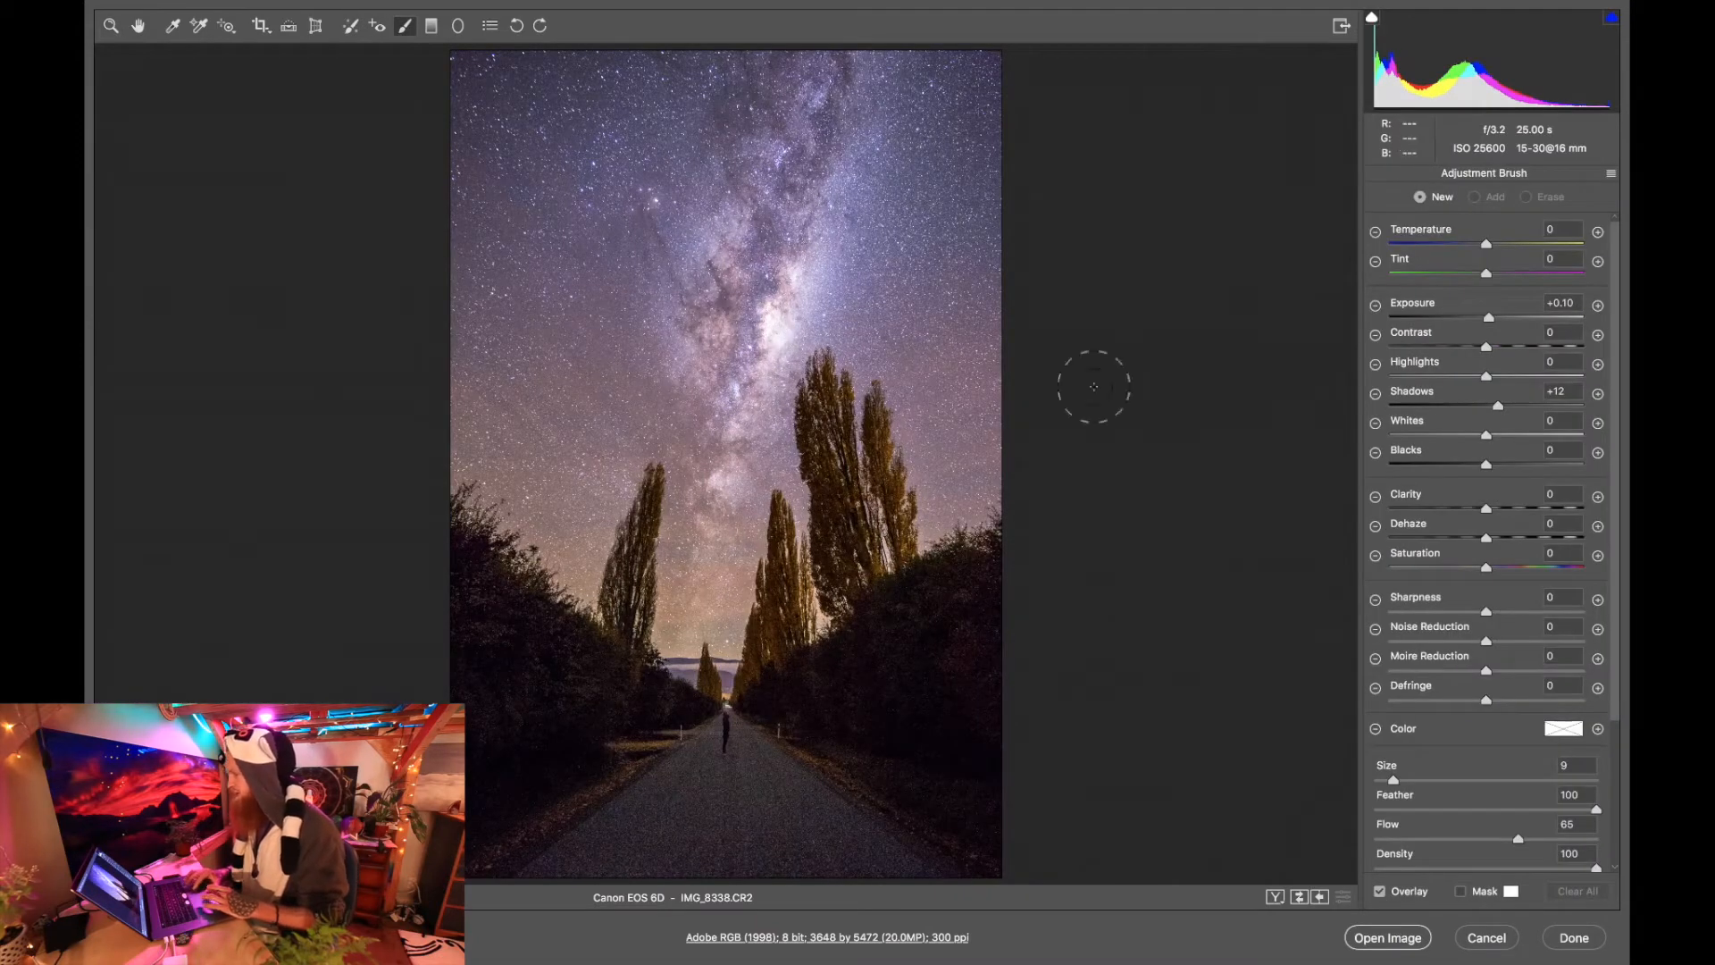
double_click(1498, 405)
double_click(1489, 319)
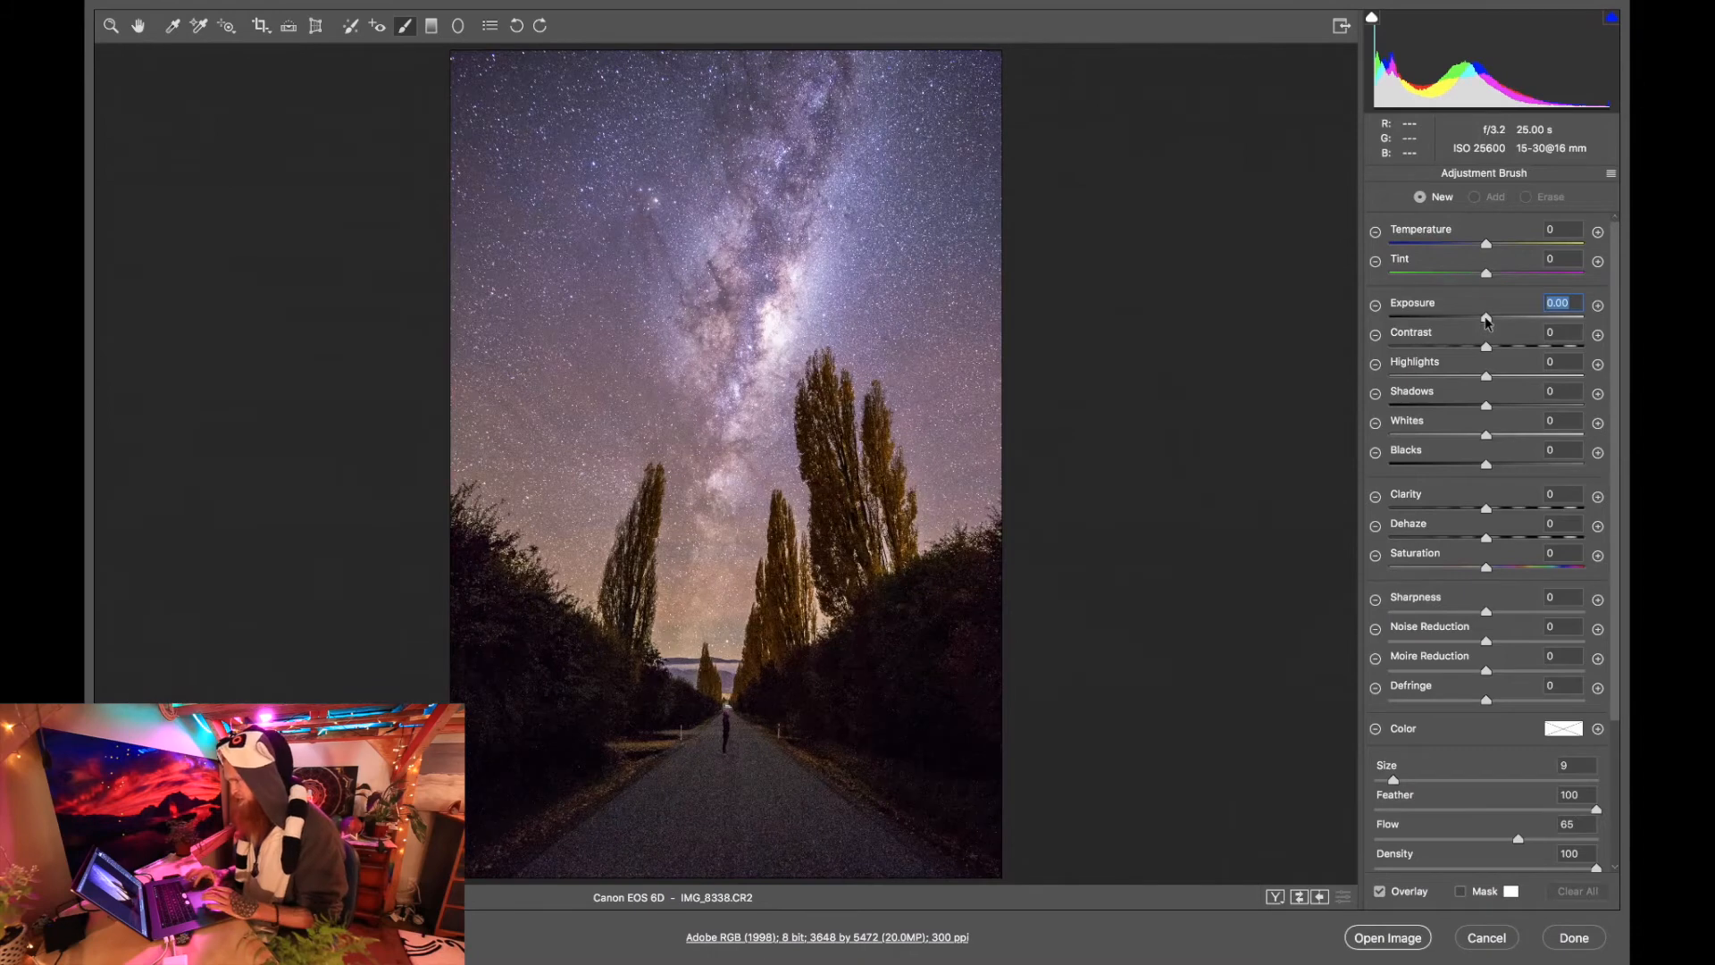
key("Down")
key("Down")
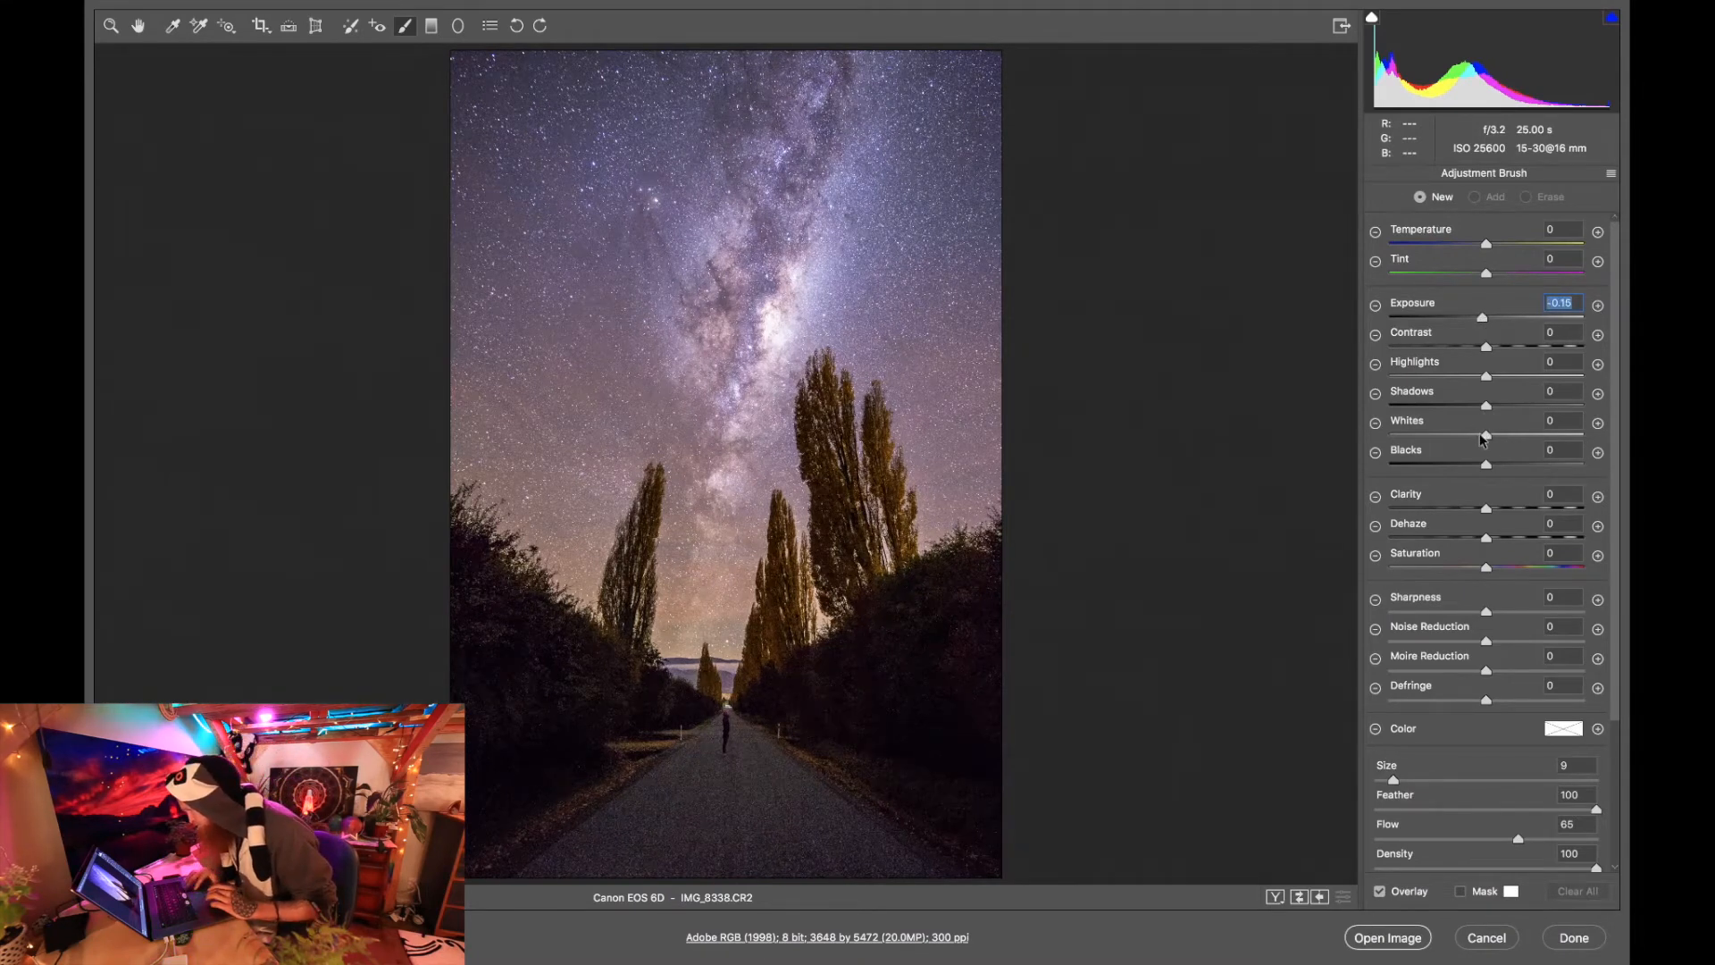
left_click(1466, 377)
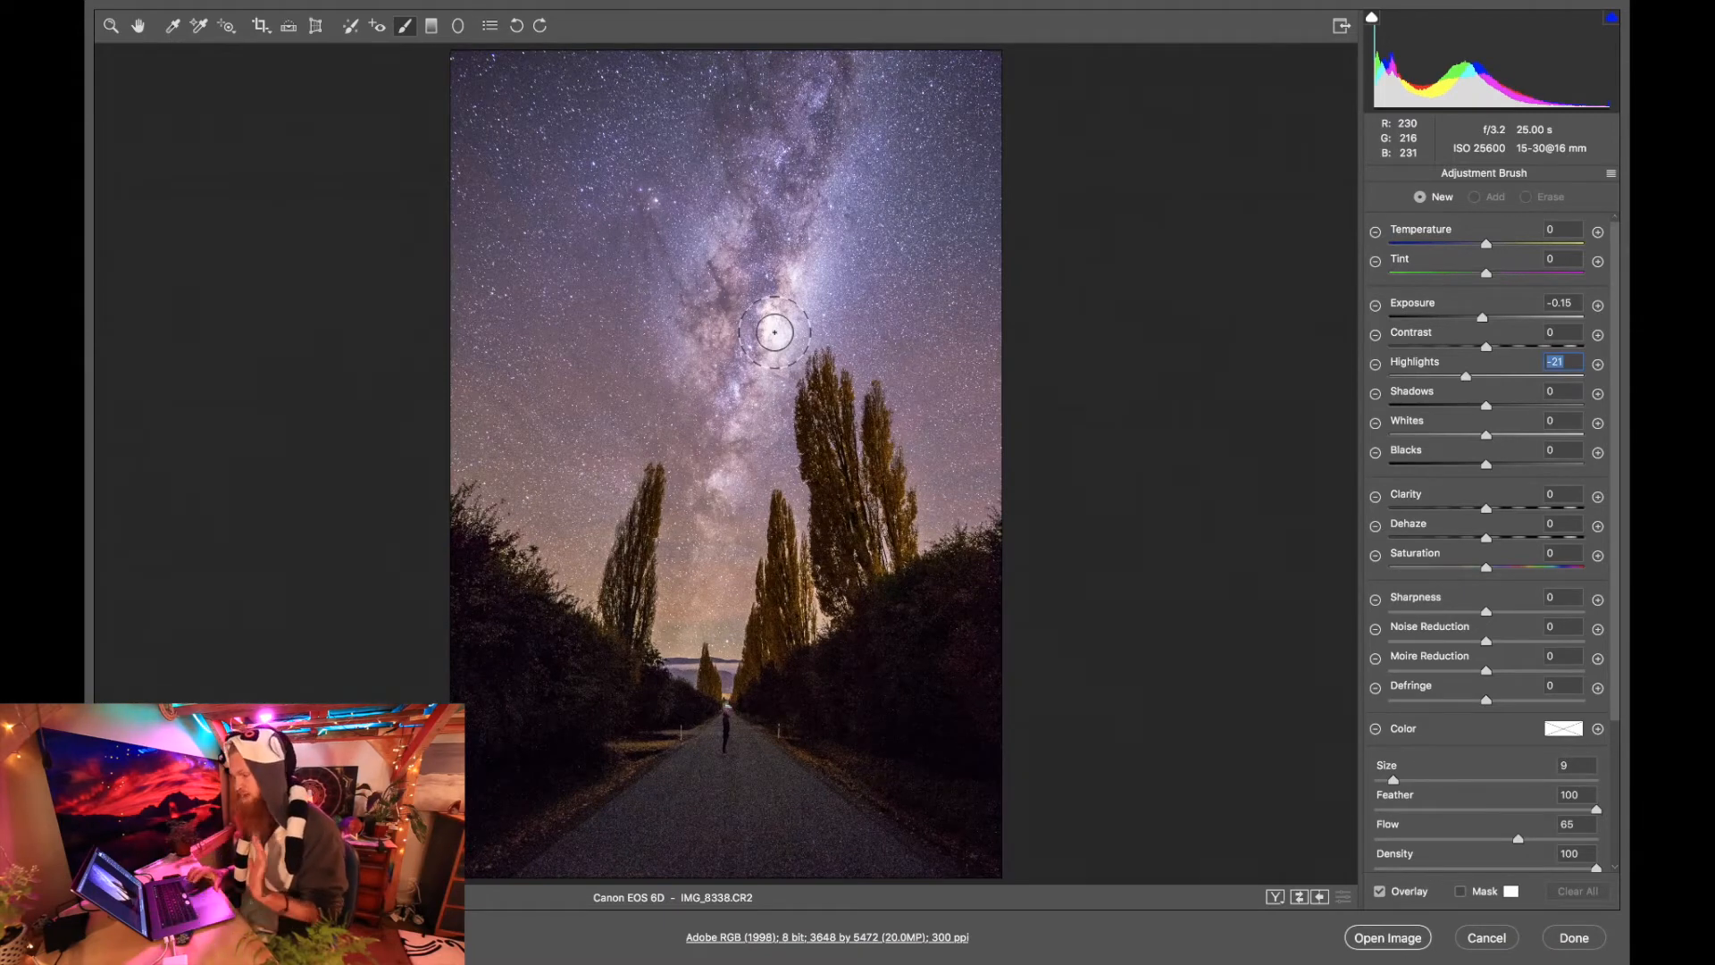
Brush over the bright Milky Way core, and set this adjustment's Highlights to -64 and Exposure to -0.25.
left_click(772, 327)
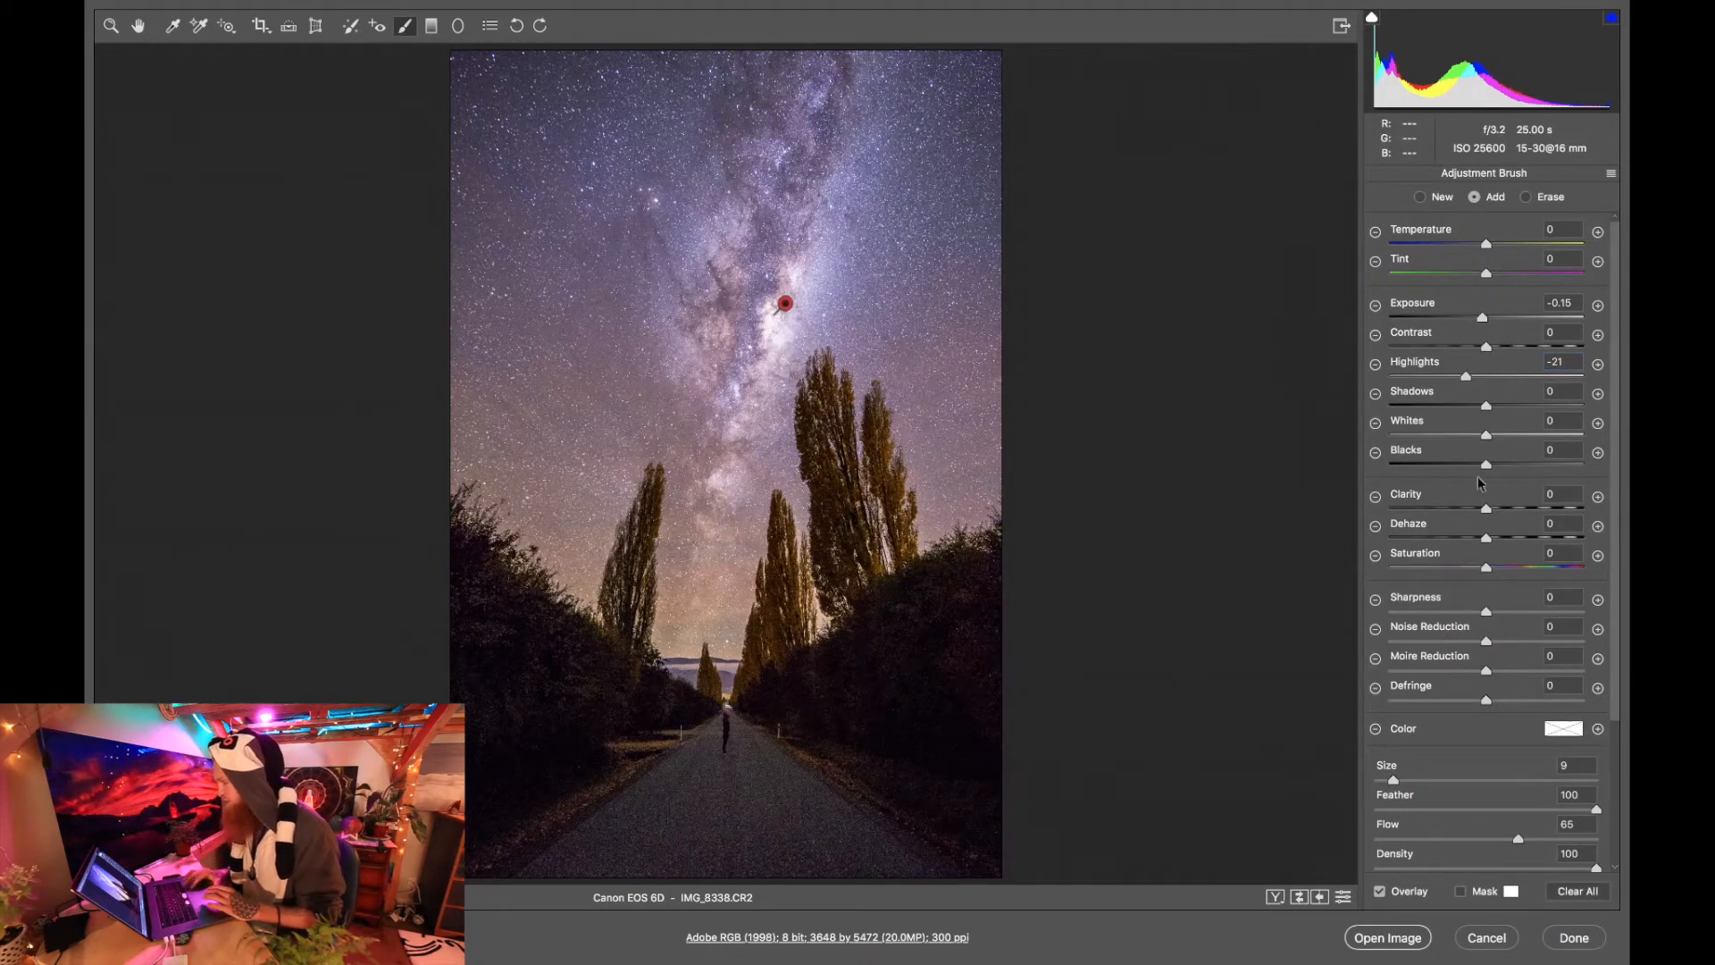
left_click_drag(1467, 377, 1426, 379)
left_click(1483, 319)
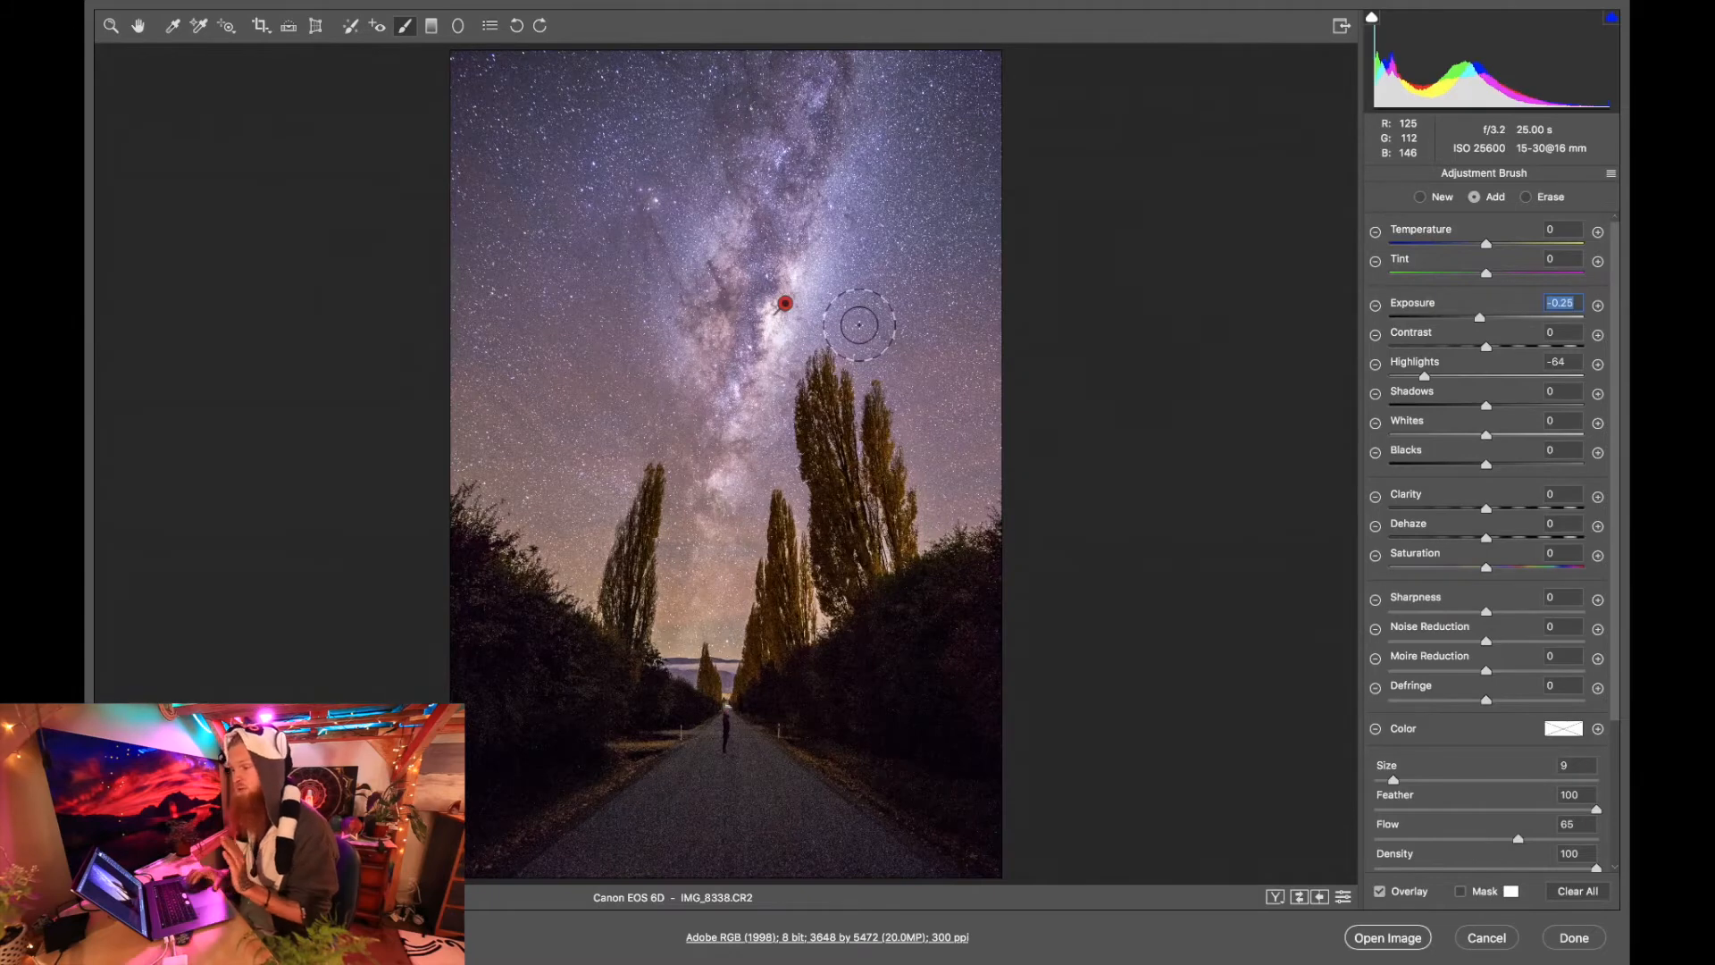
left_click(110, 25)
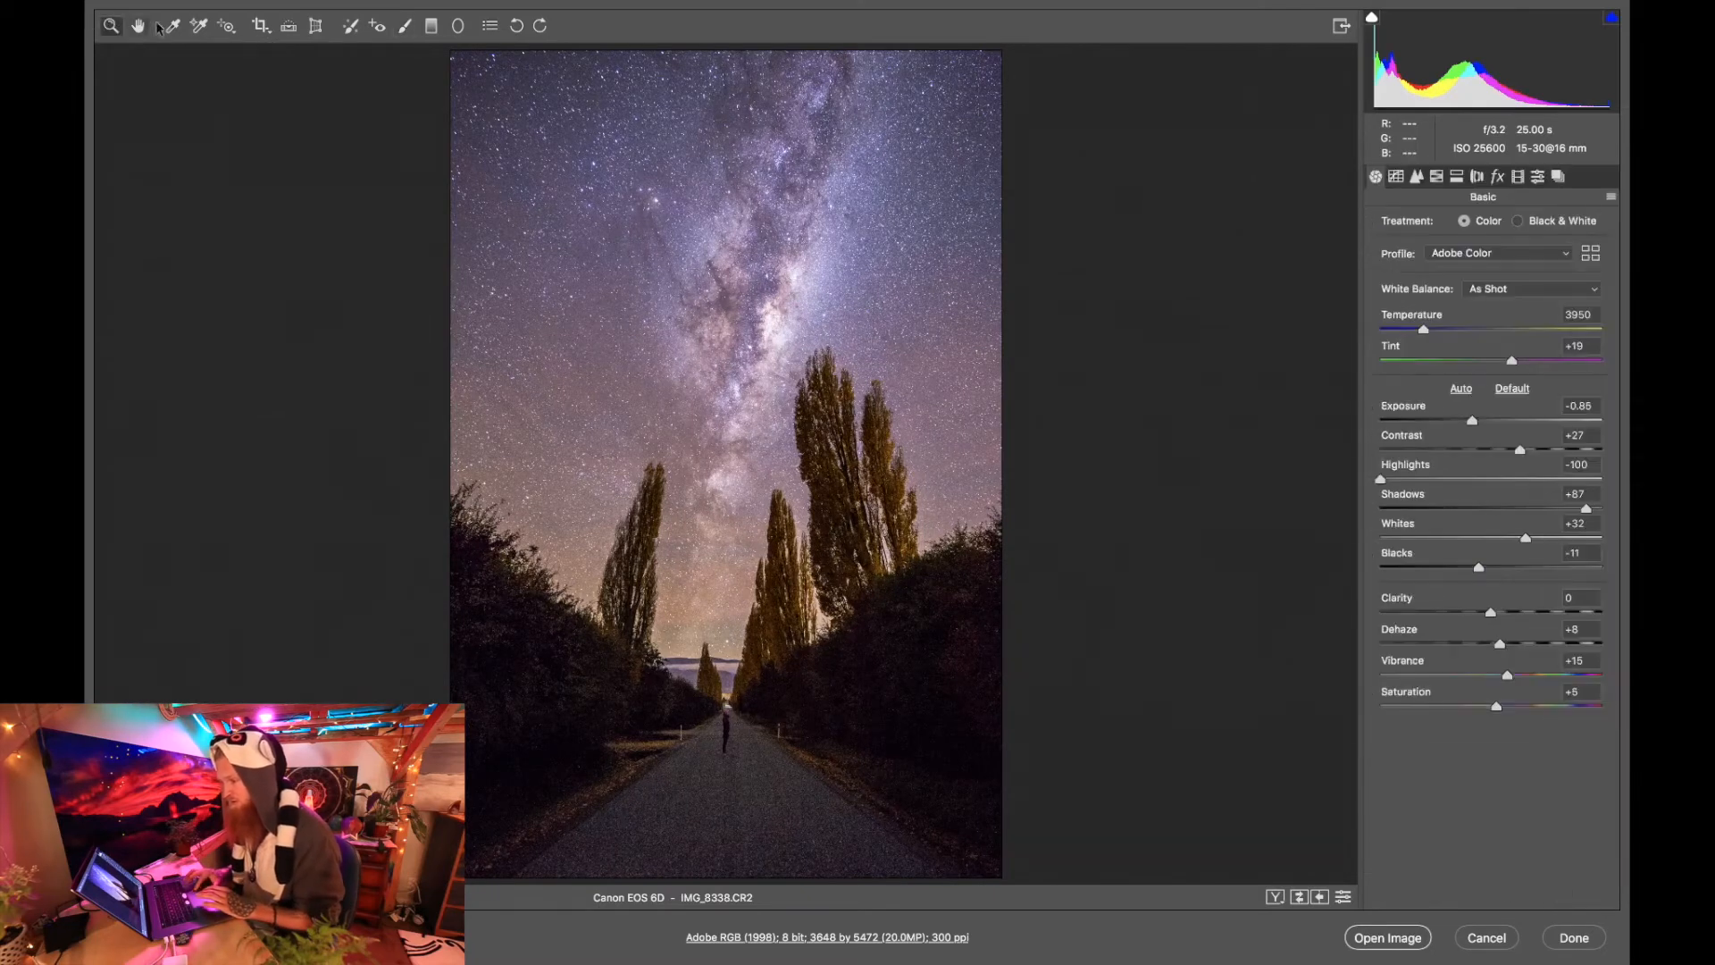
Prepare a second, larger adjustment brush of size 18 with Highlights at -30 and Exposure at -0.15.
left_click(404, 26)
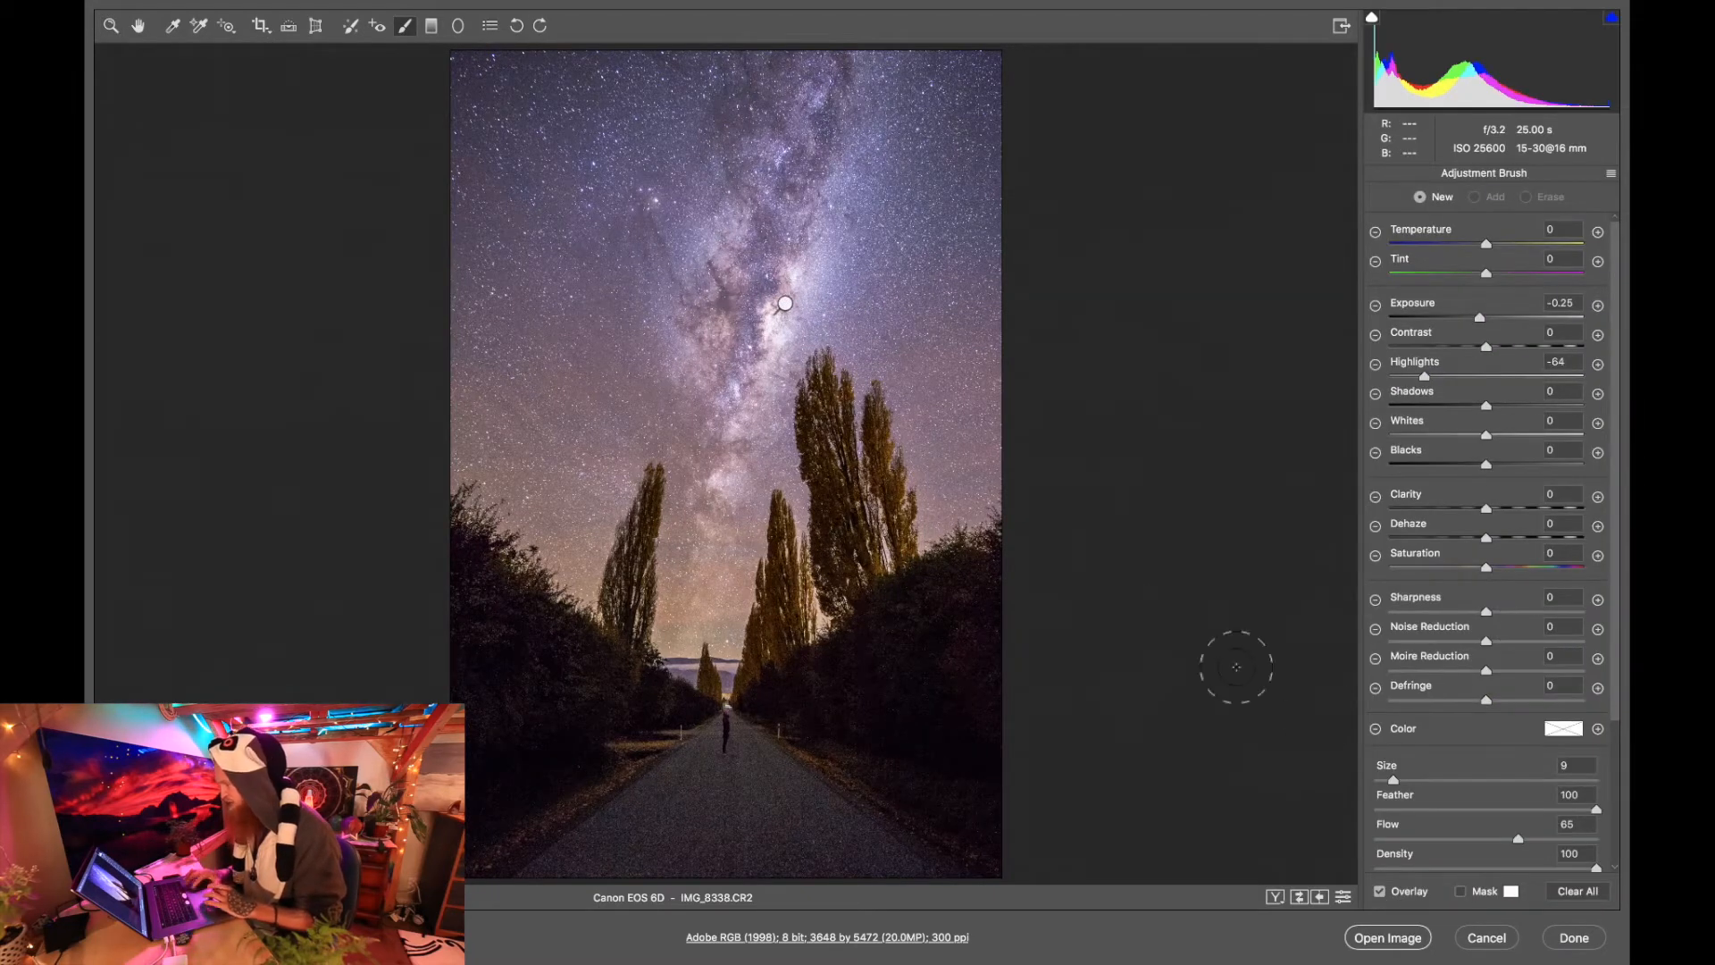
left_click_drag(1395, 782, 1411, 781)
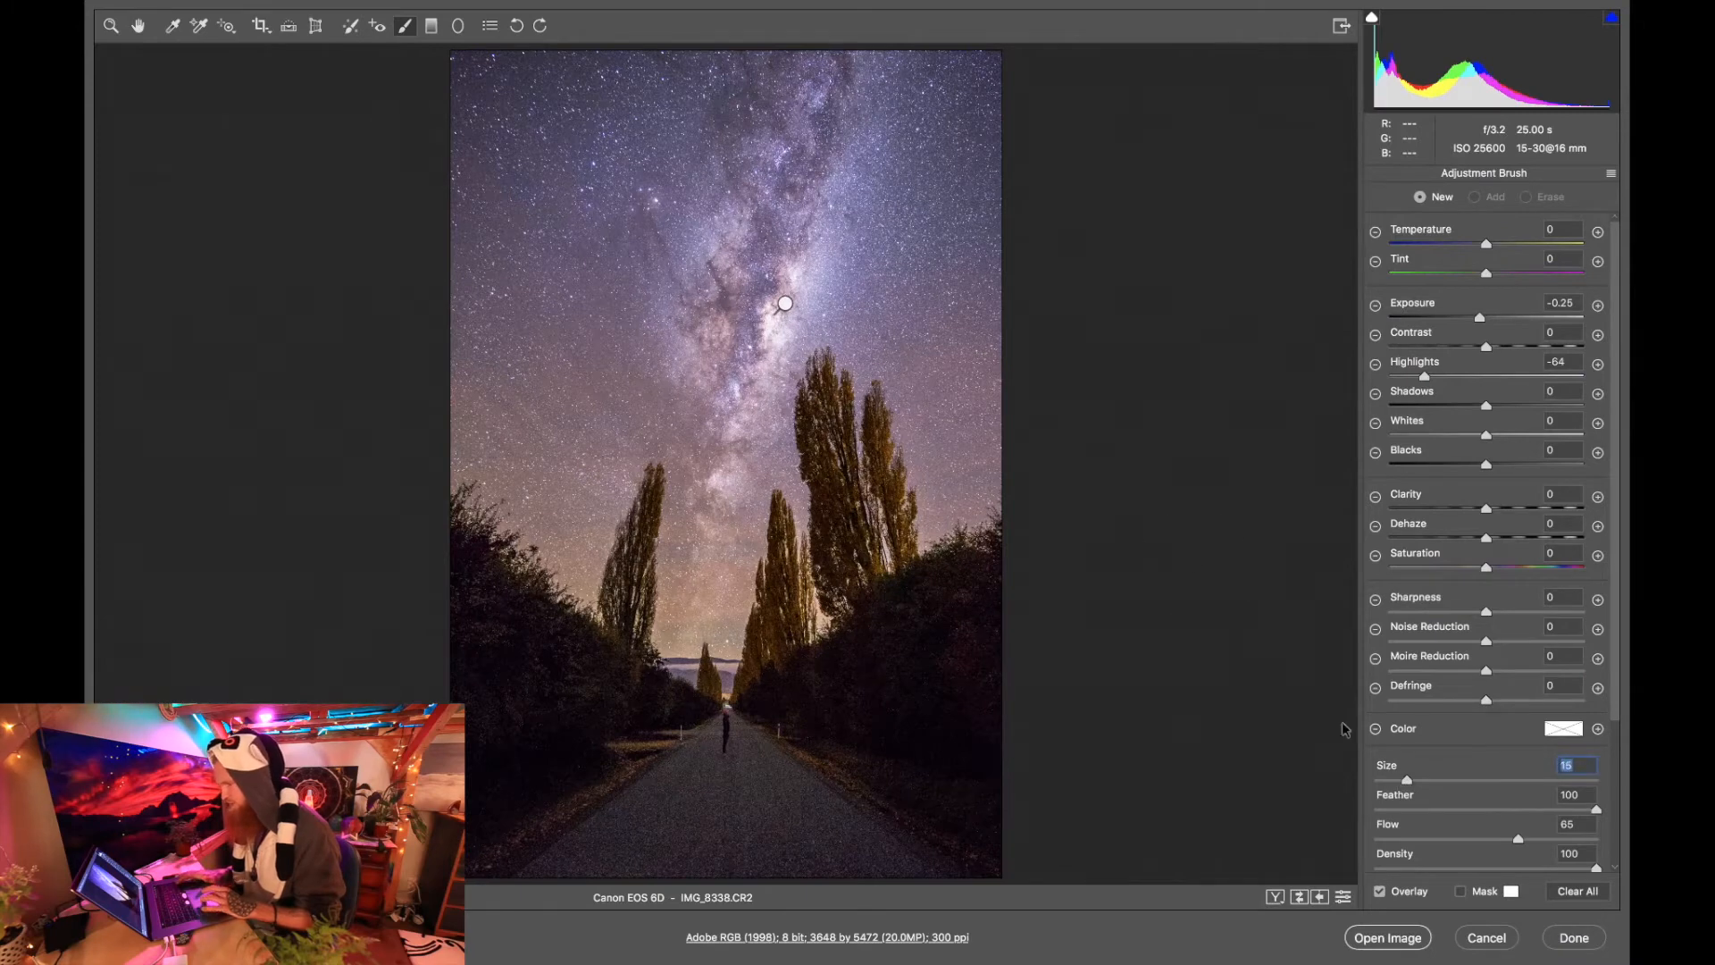
key("]")
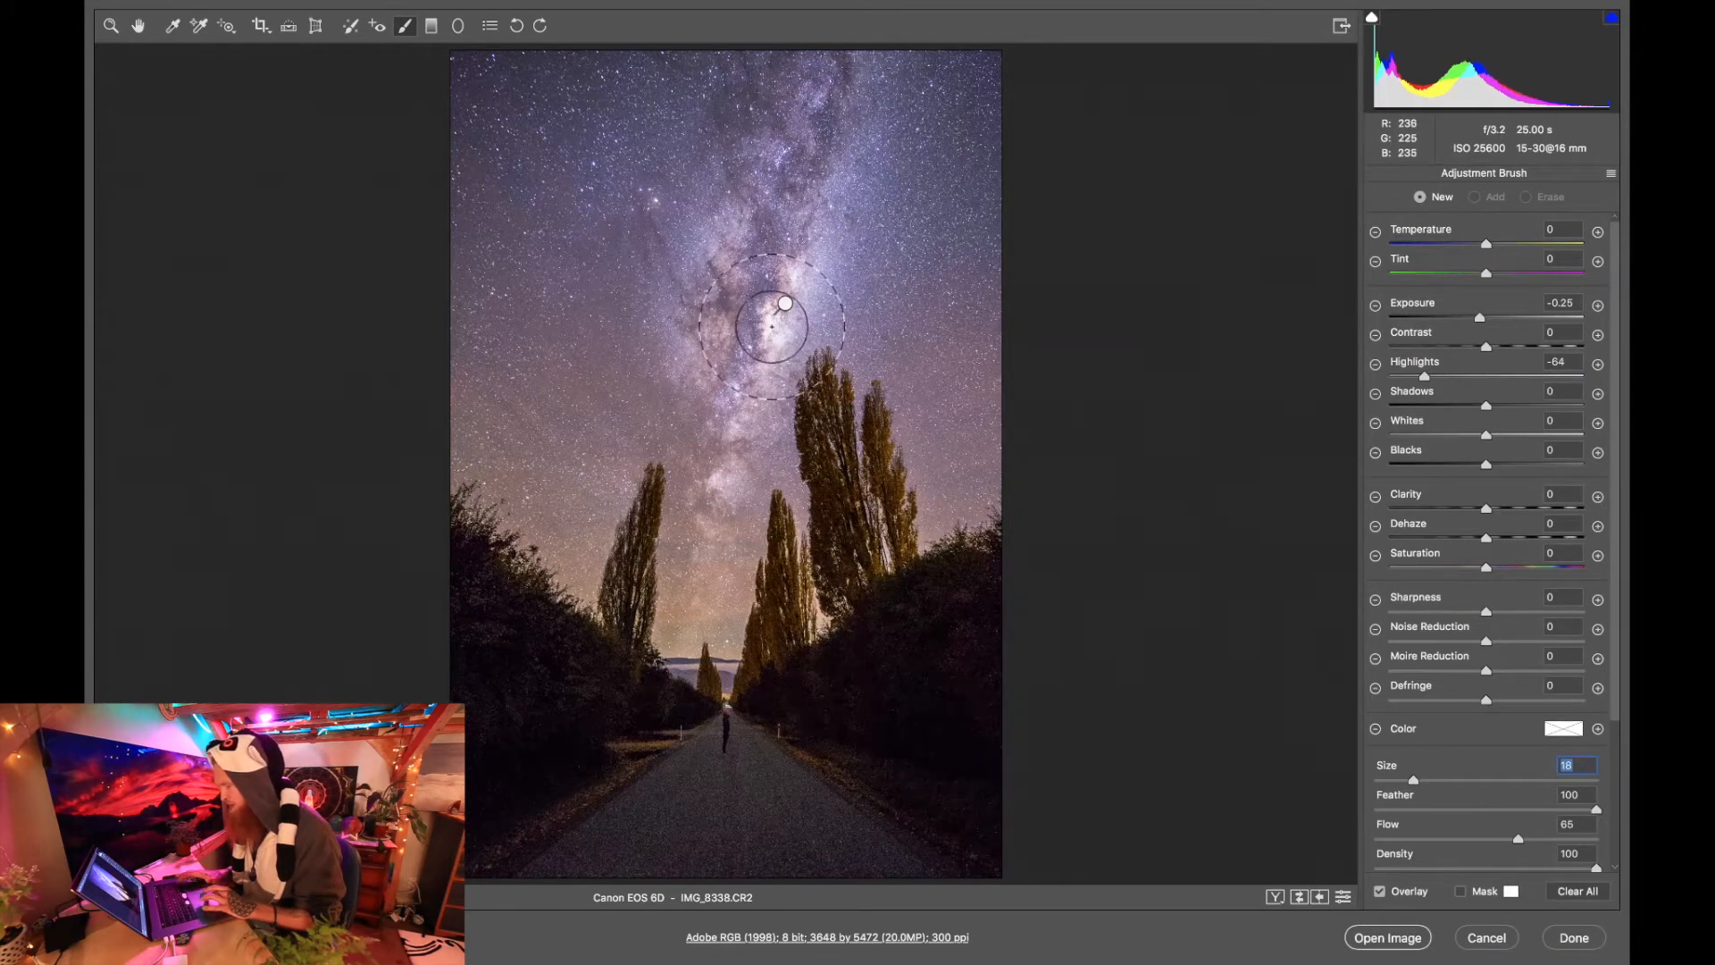
left_click(1458, 376)
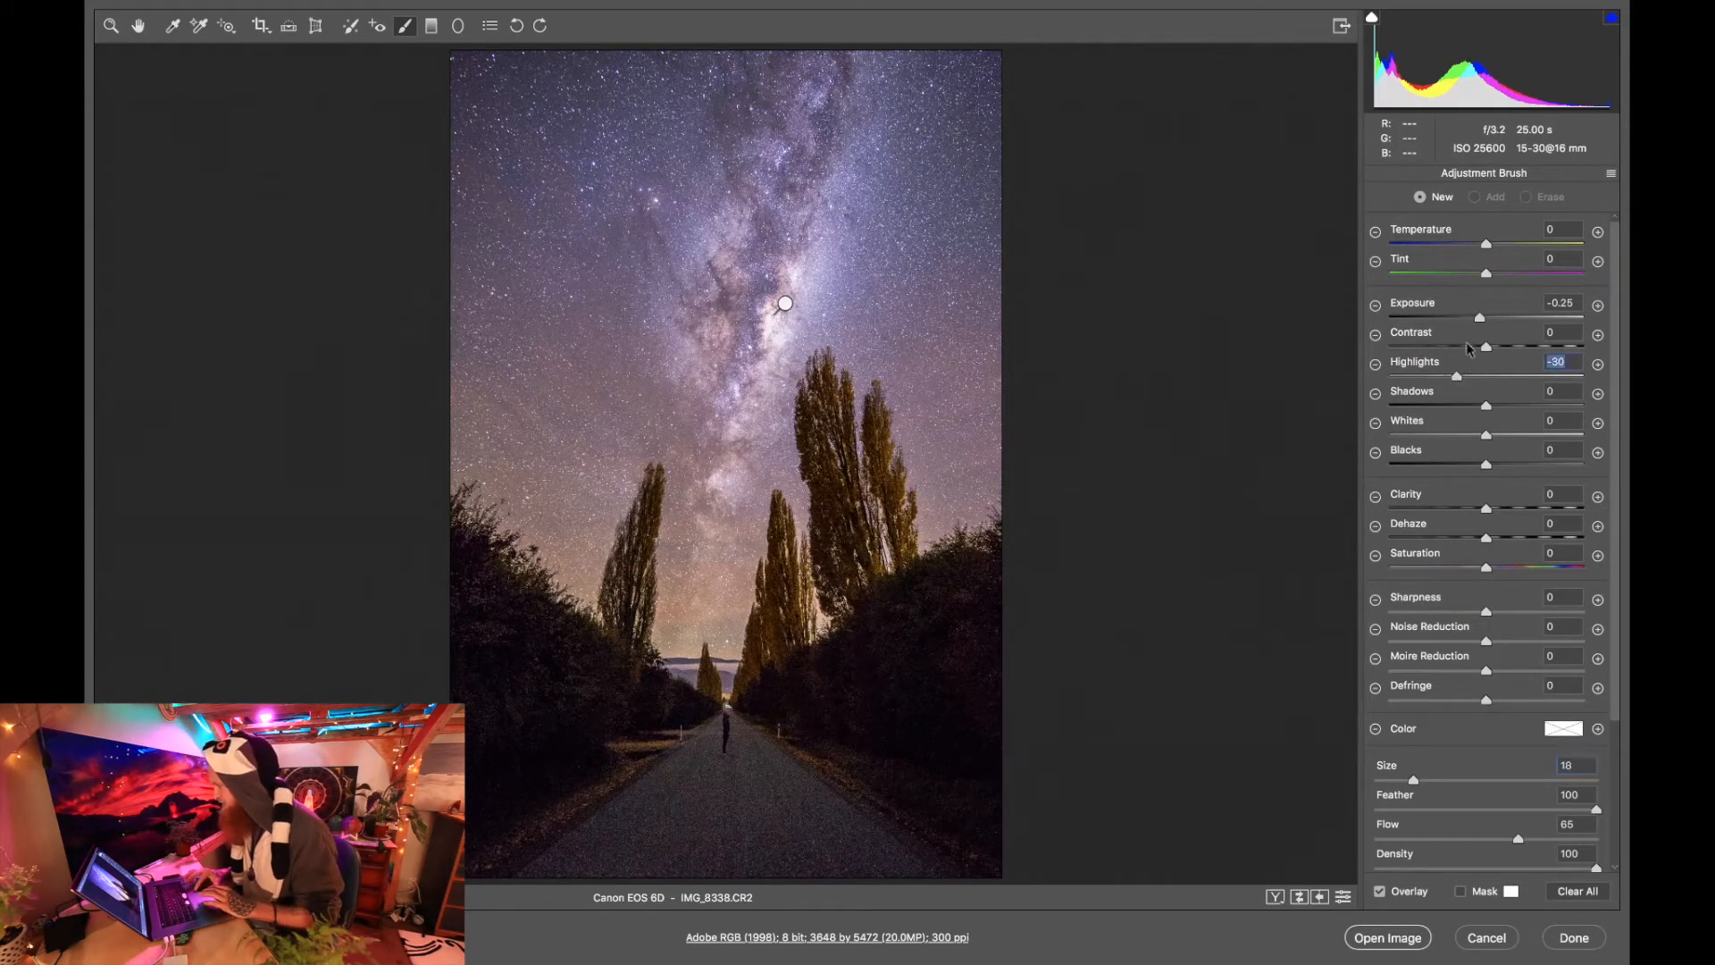
left_click(1481, 318)
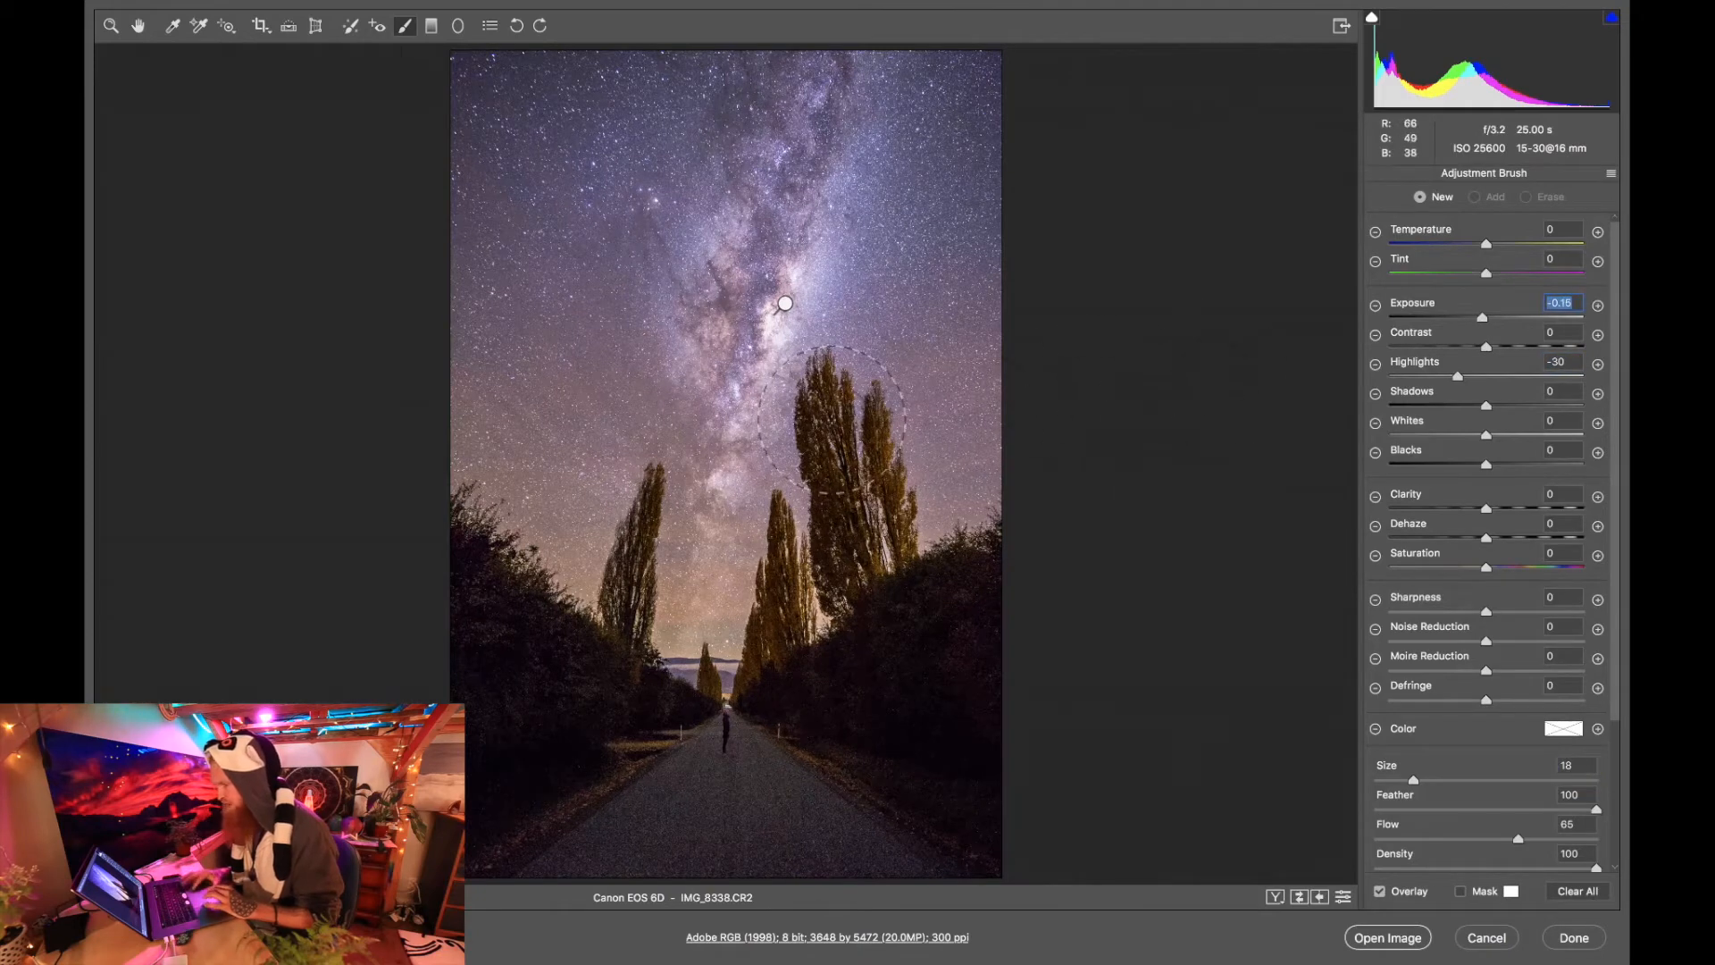
Paint the larger brush along the Milky Way core, and set its Exposure to -0.20 and Highlights to -65.
left_click_drag(757, 374, 774, 223)
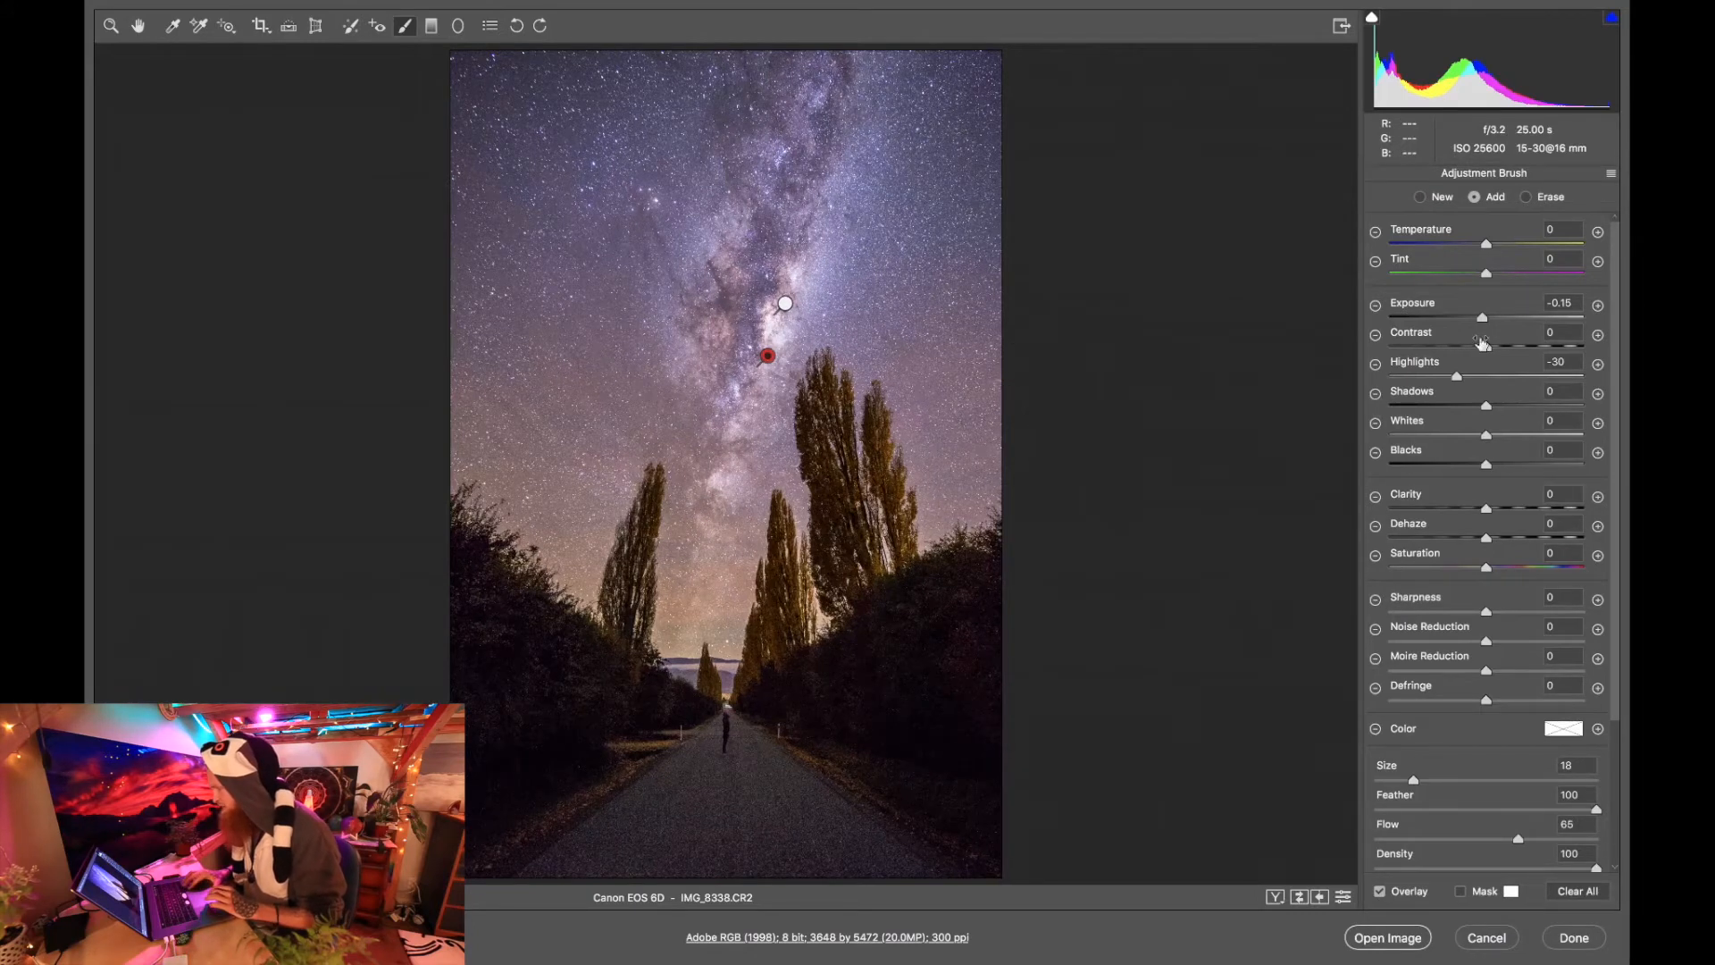
left_click_drag(1484, 324, 1424, 380)
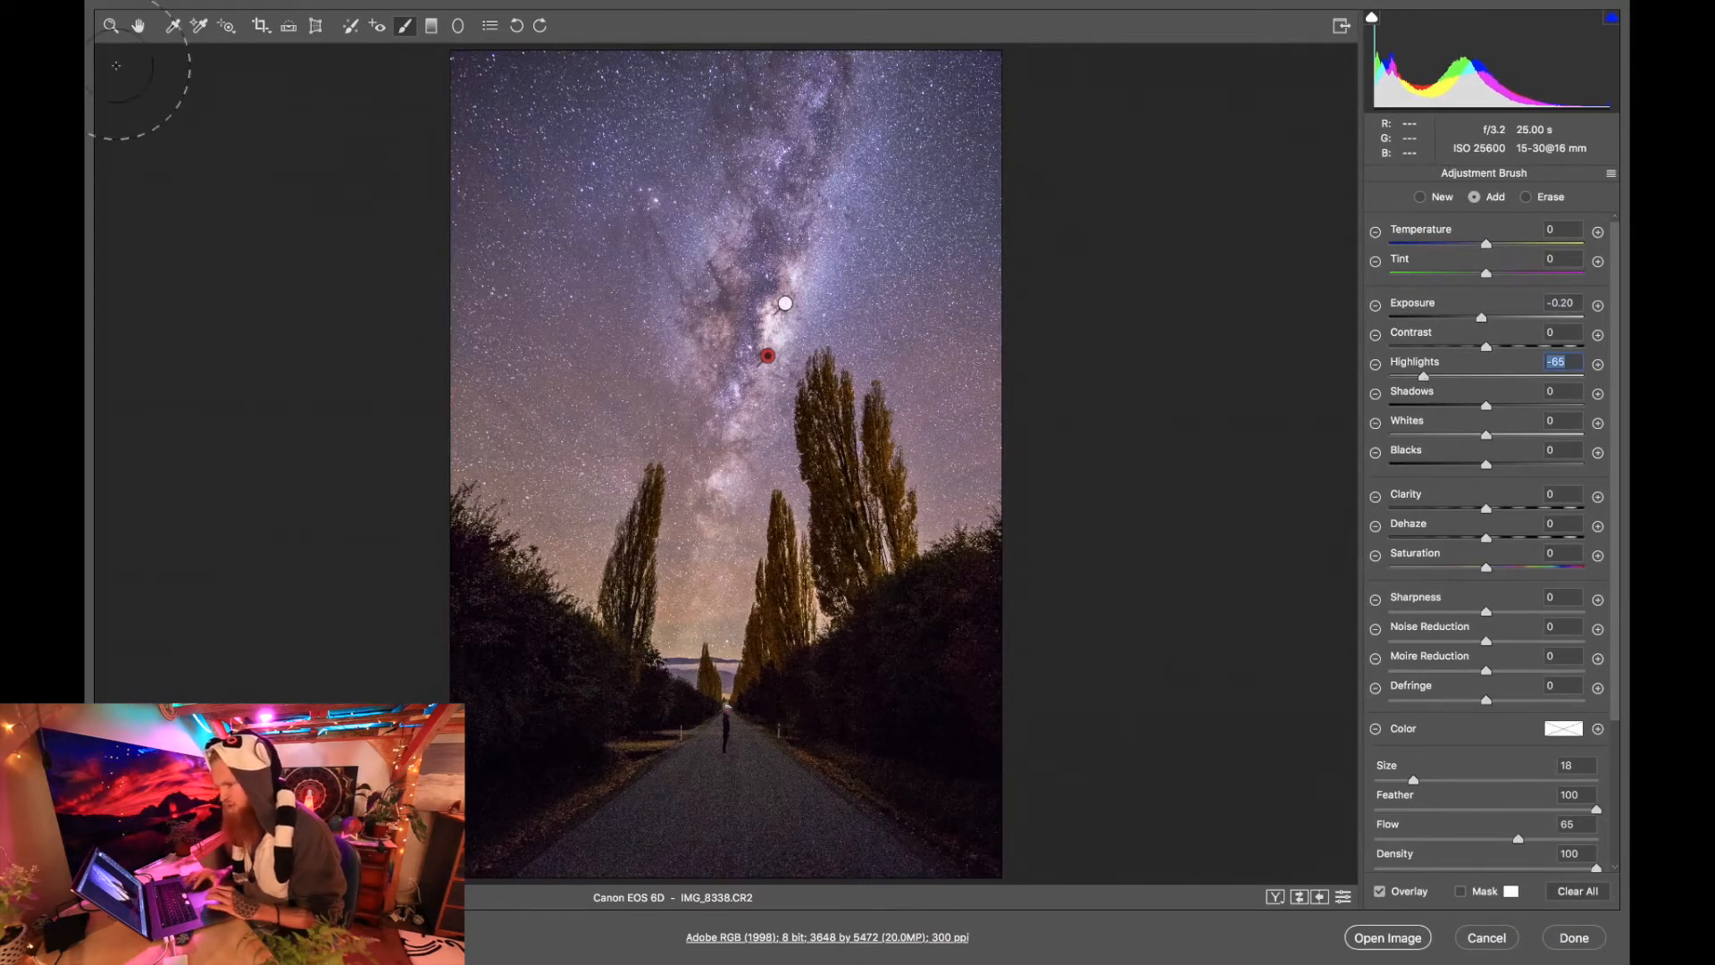
left_click(111, 27)
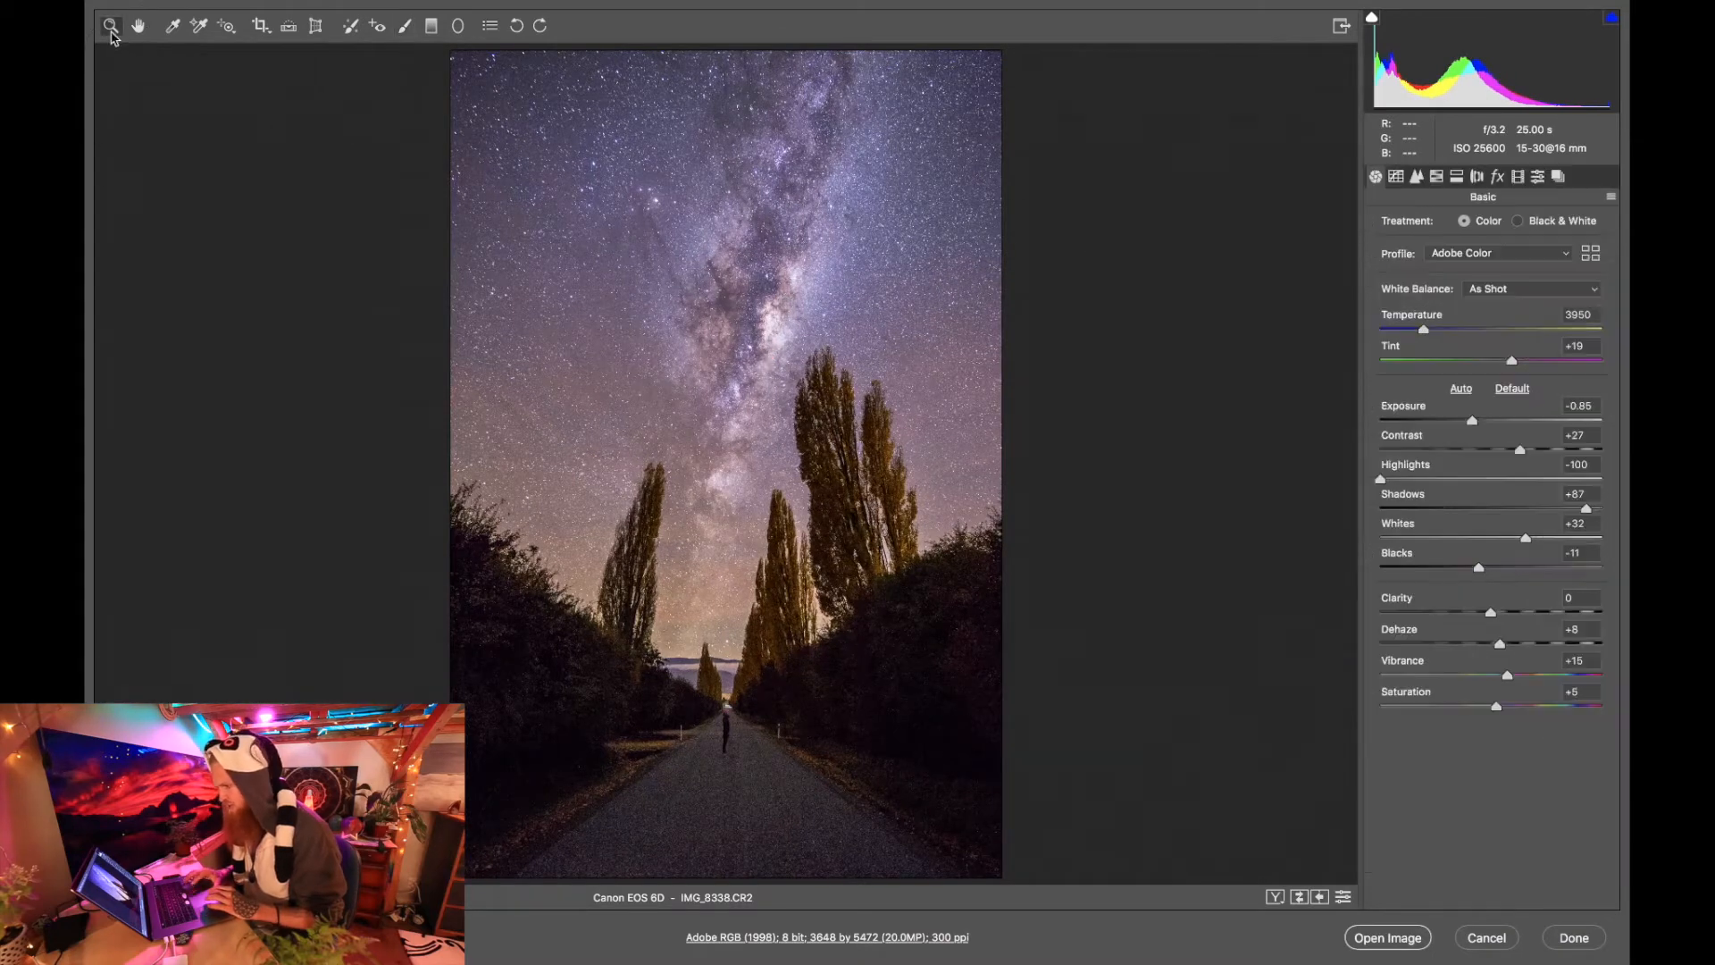
Add a third brush adjustment over the brightest patch of the Milky Way core with a small brush of size 5.
left_click(796, 317)
left_click(799, 464)
left_click(828, 502)
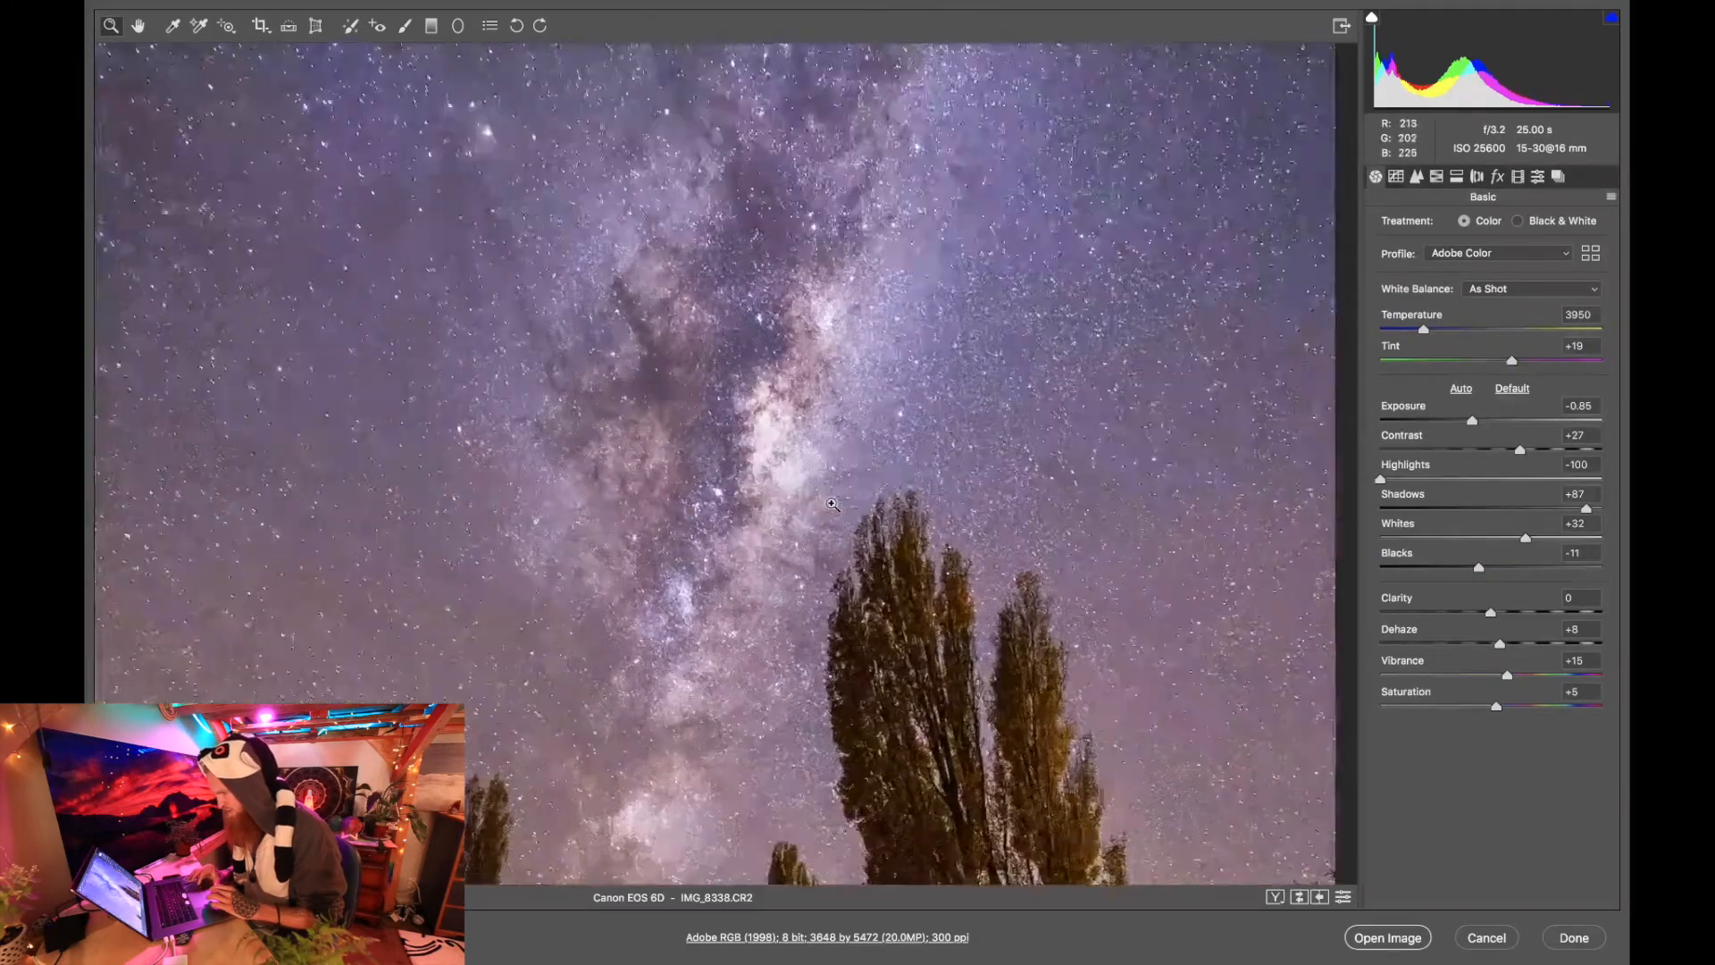
left_click(405, 25)
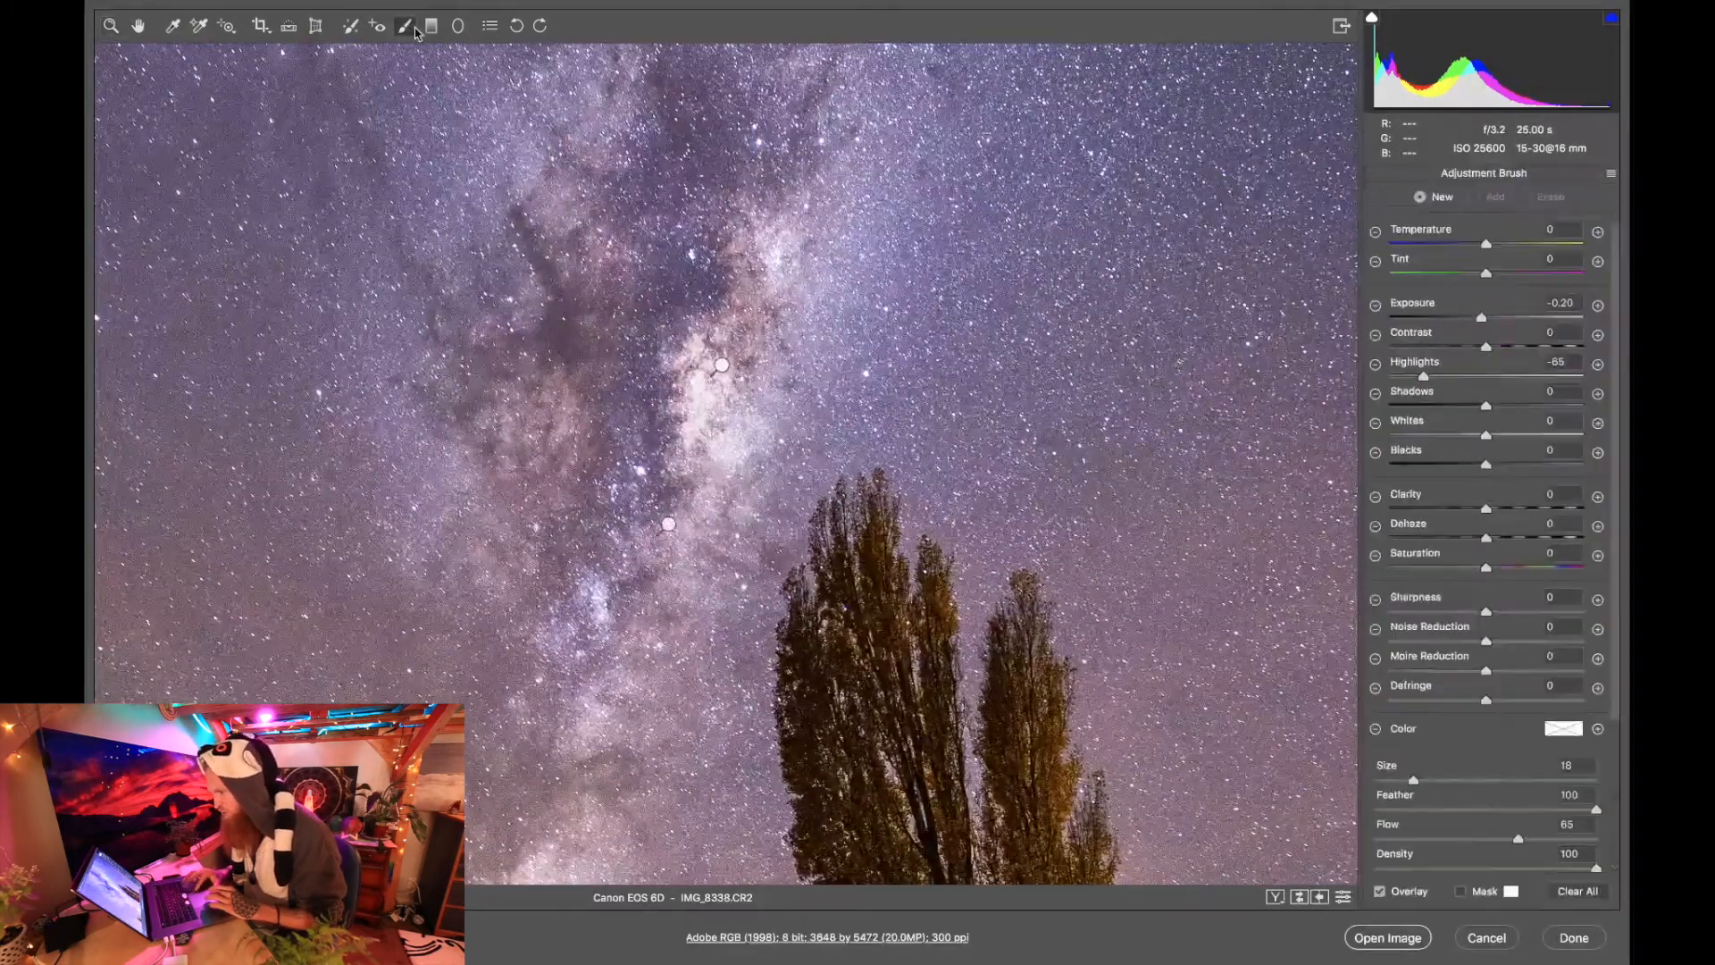
key("bracketleft")
key("bracketleft")
key("bracketleft")
key("bracketleft")
key("bracketleft")
key("bracketleft")
key("bracketleft")
key("bracketleft")
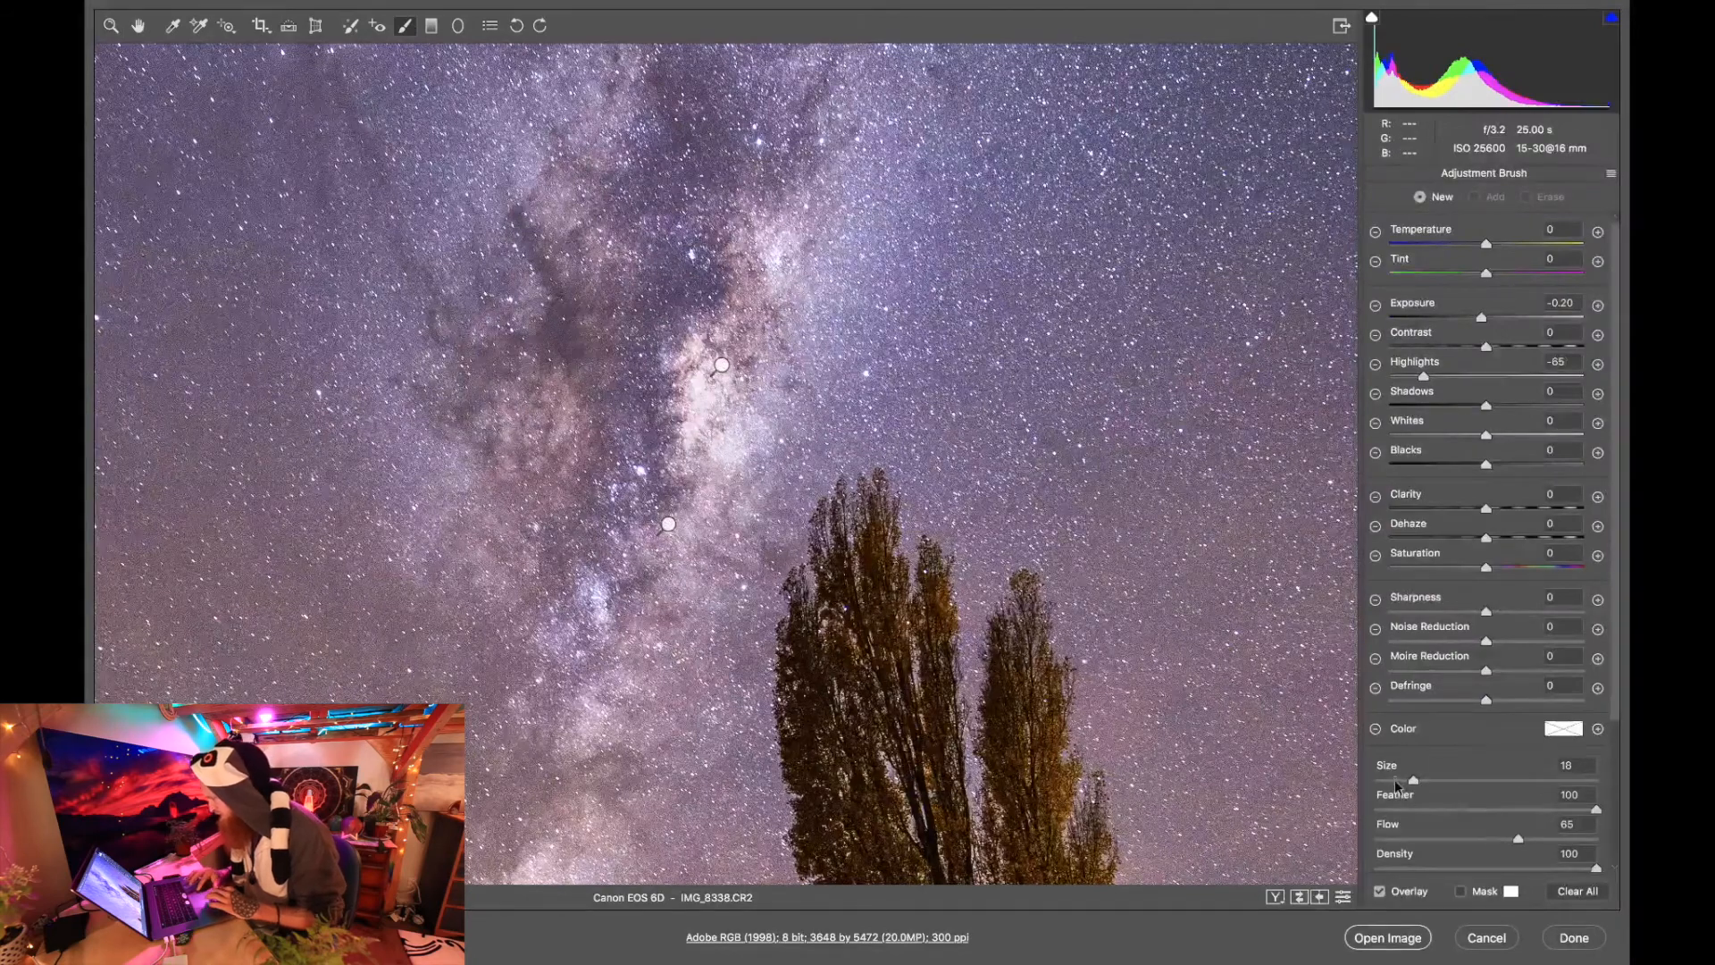
key("bracketleft")
key("bracketleft")
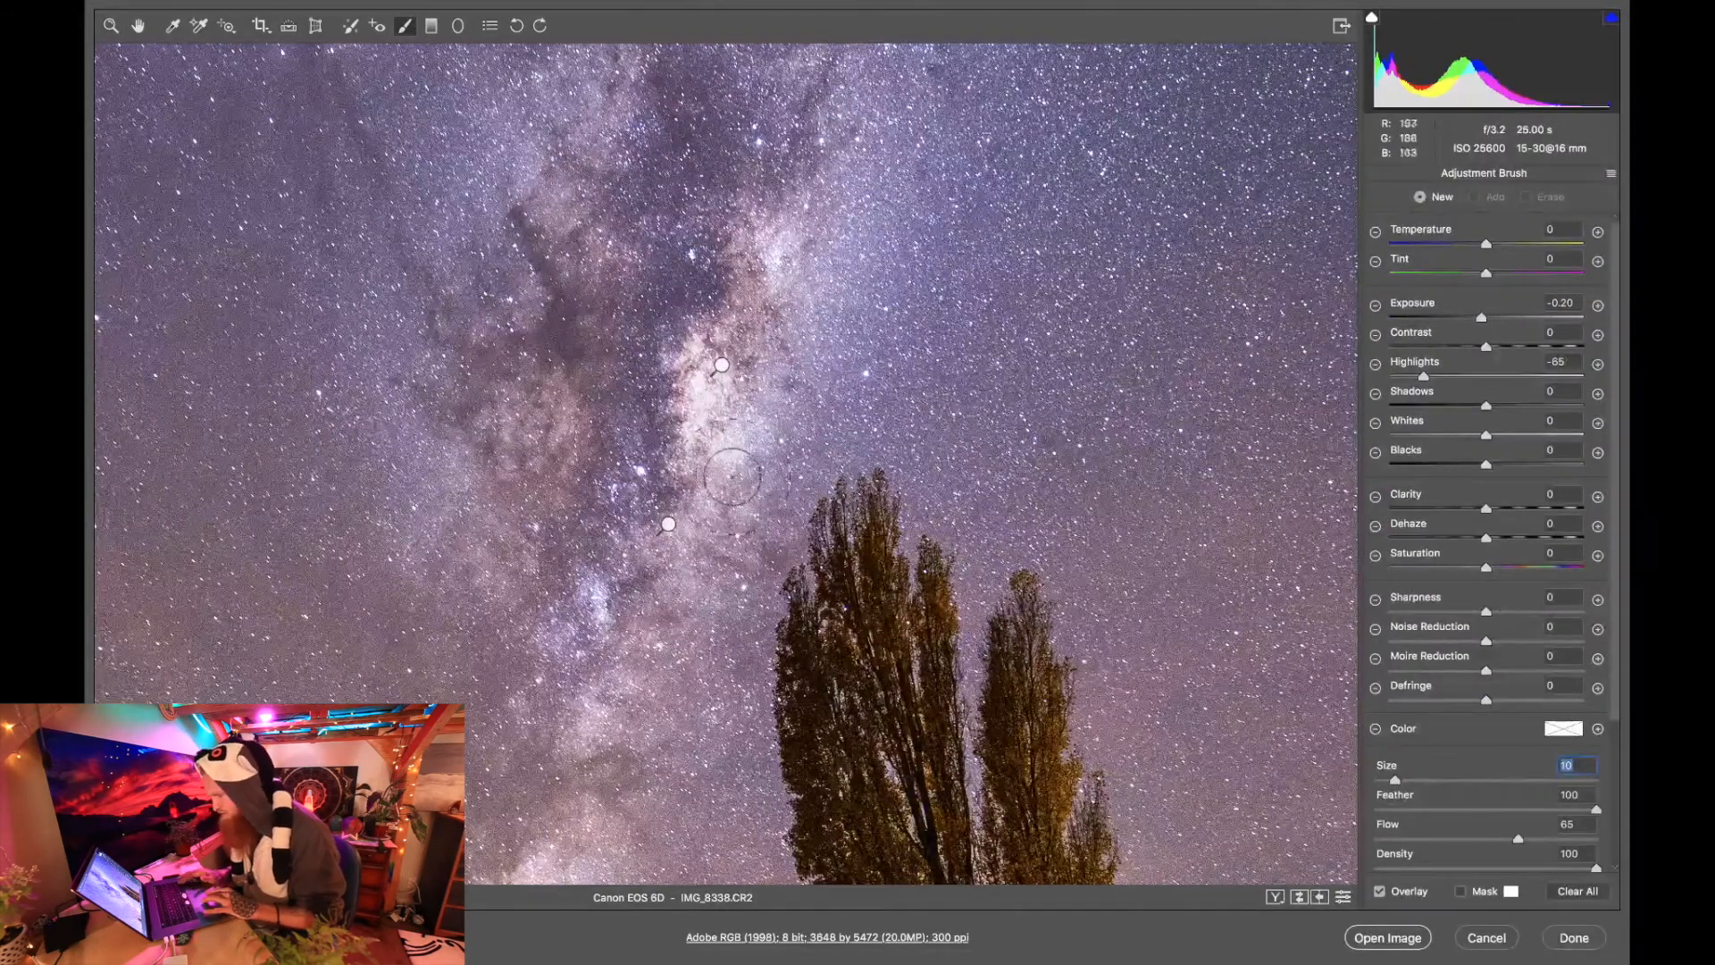
key("bracketleft")
key("bracketleft")
key("bracketleft")
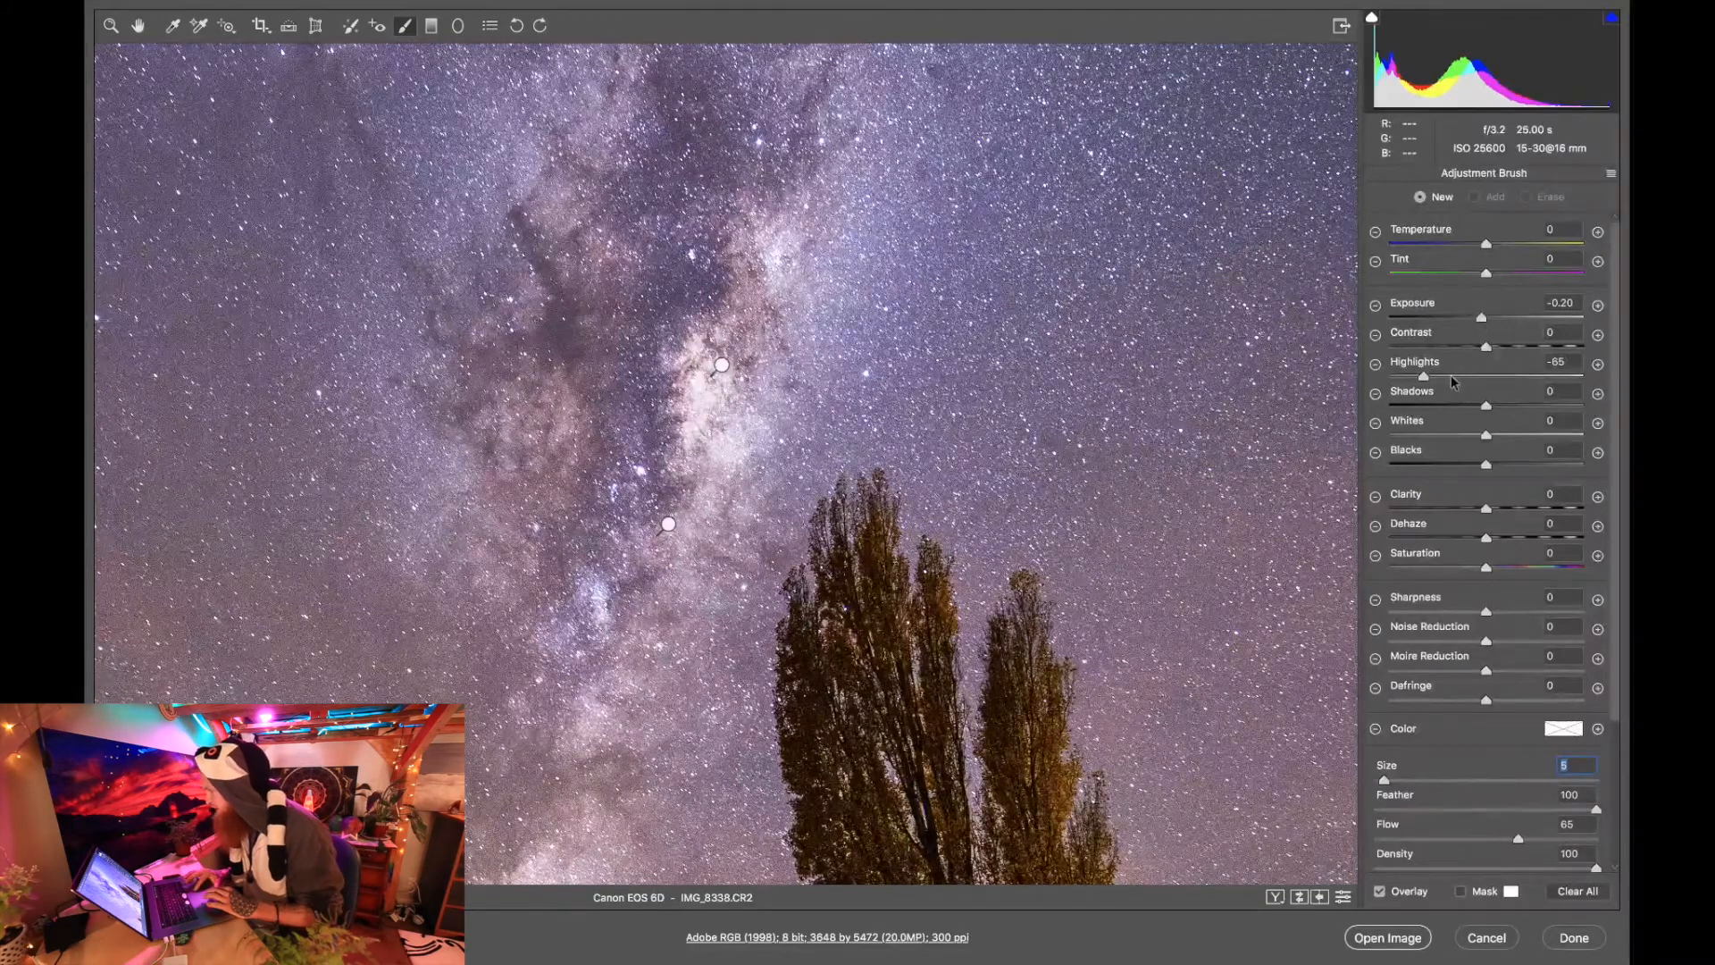
mouse_move(703, 400)
left_mouse_down()
mouse_move(722, 443)
mouse_move(693, 359)
mouse_move(716, 409)
mouse_move(726, 384)
left_mouse_up()
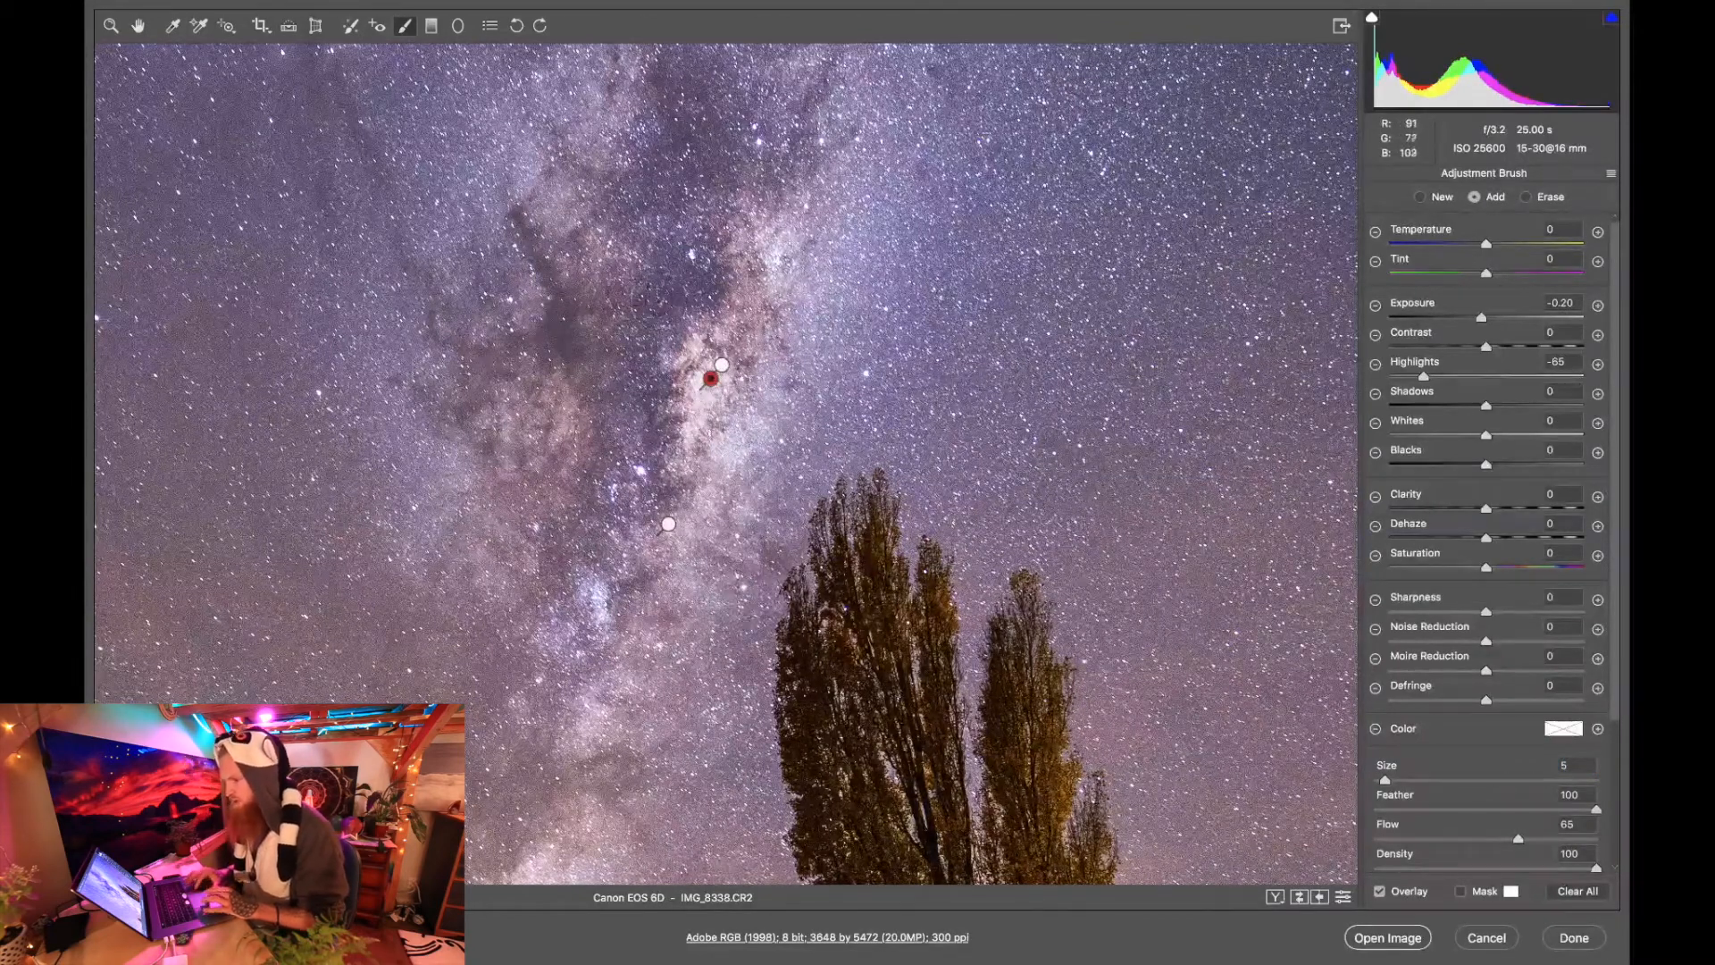
left_click(106, 28)
Raise the basic Whites to +36 and the parametric tone curve's Lights to +25.
right_click(522, 327)
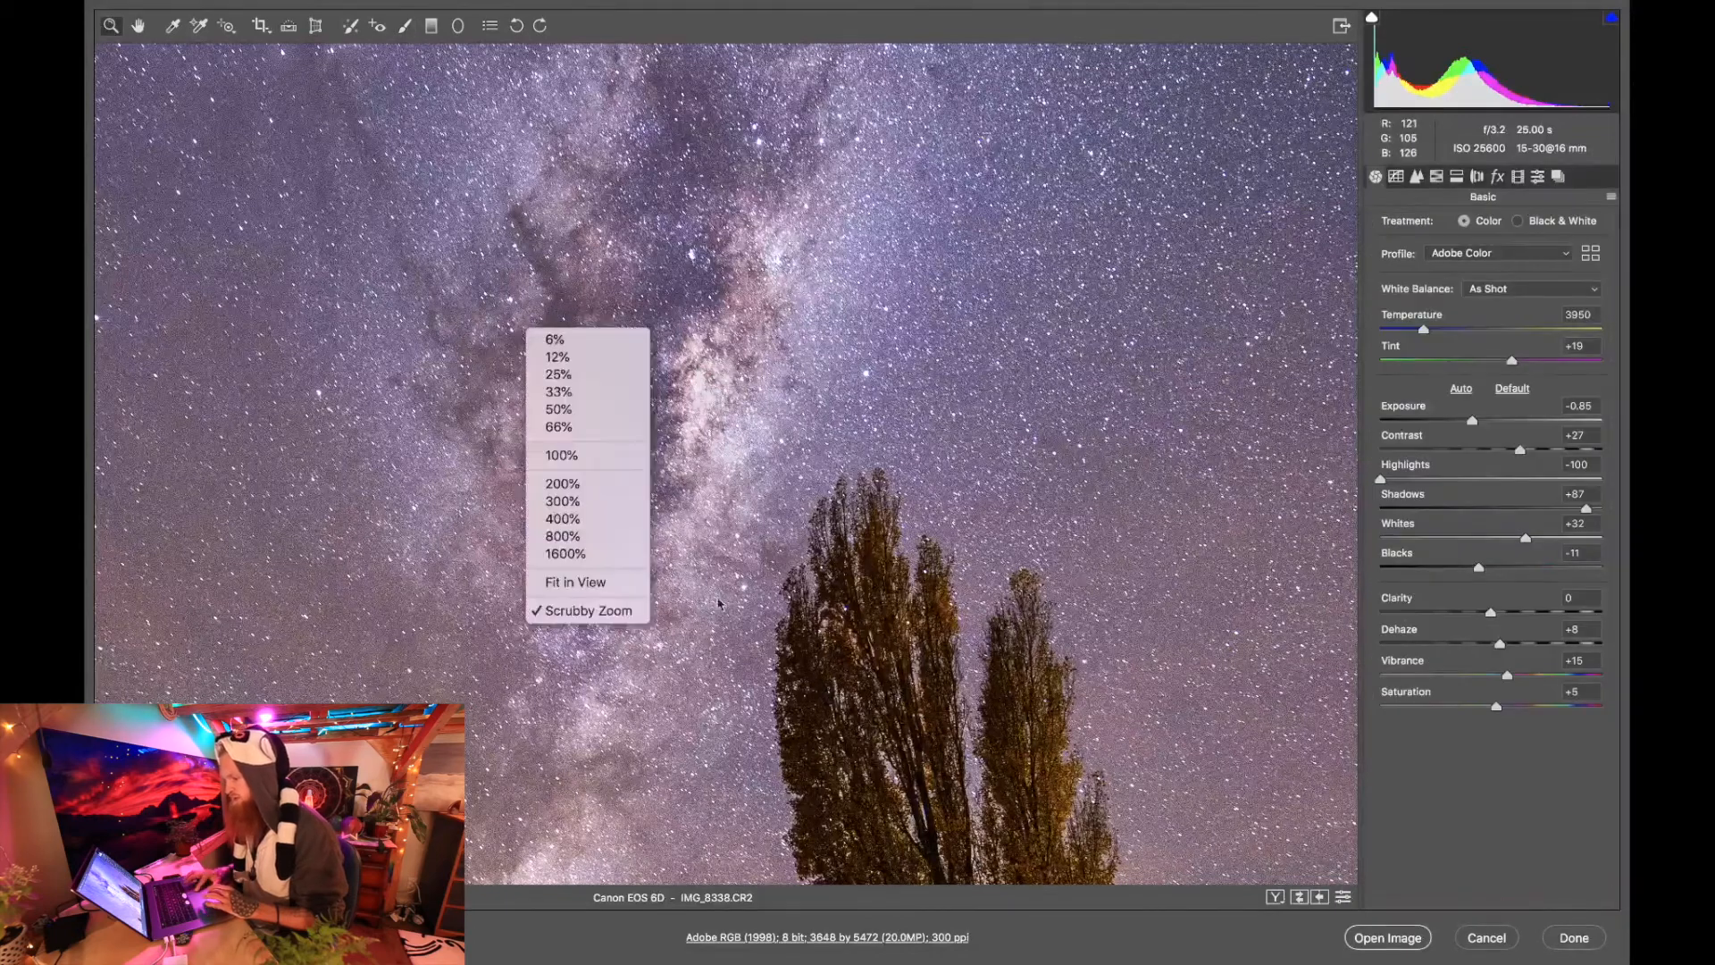
left_click(594, 583)
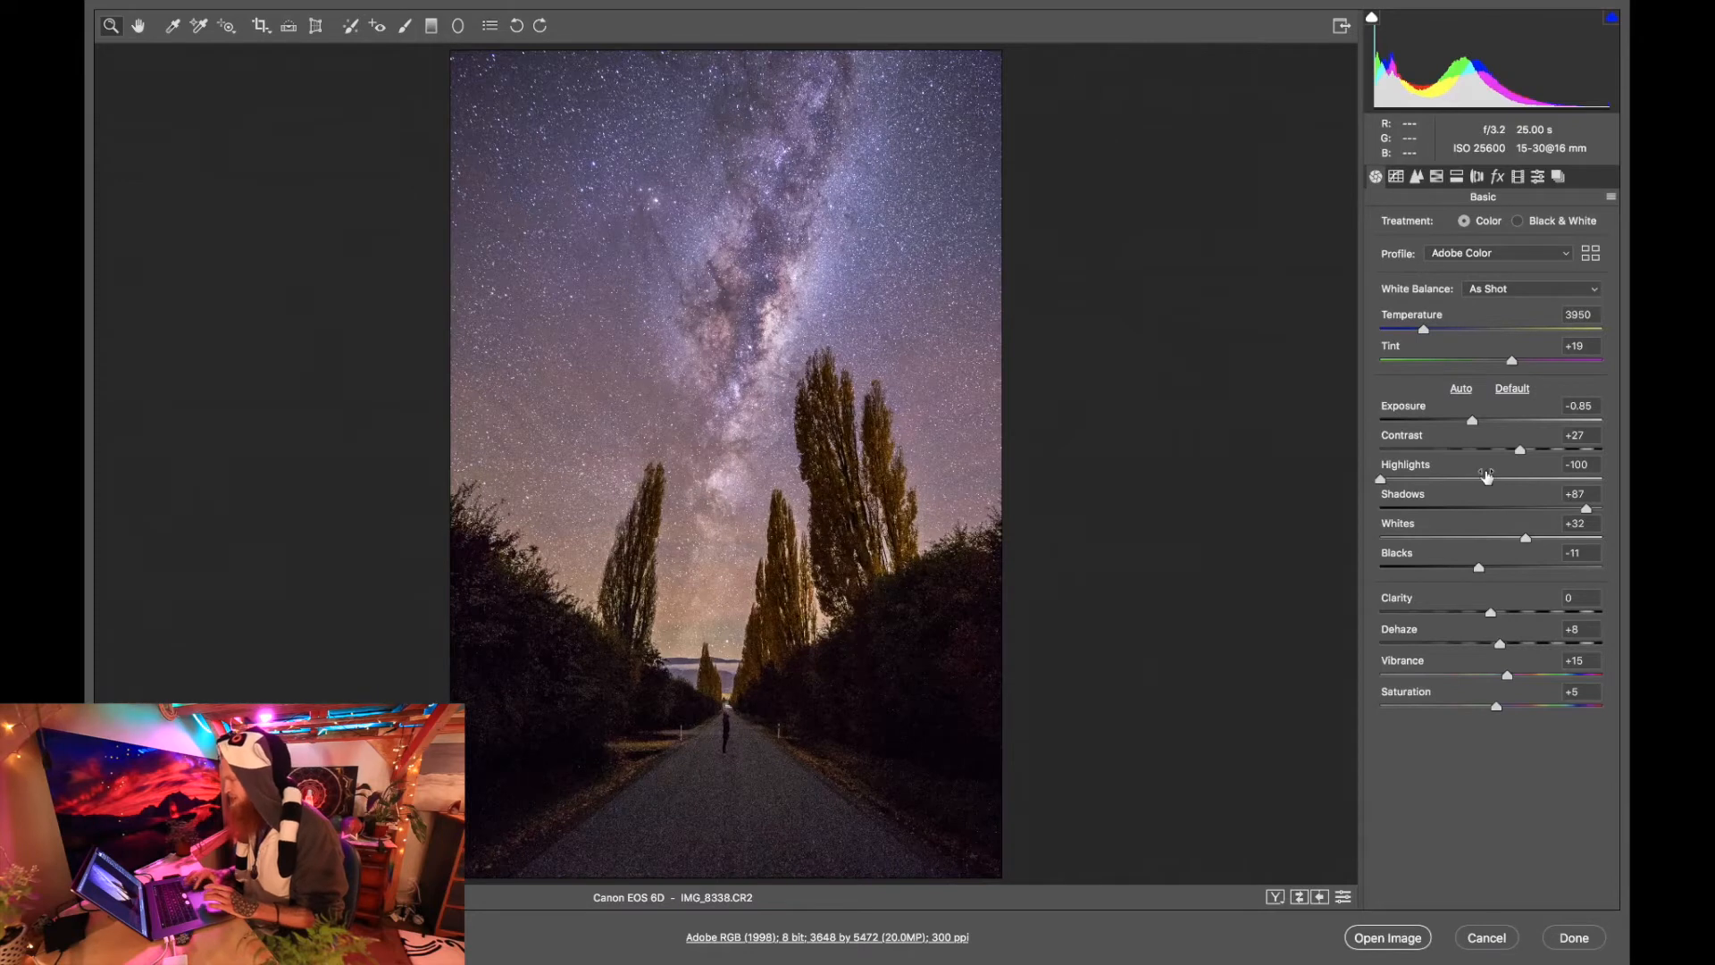
left_click_drag(1531, 542, 1529, 542)
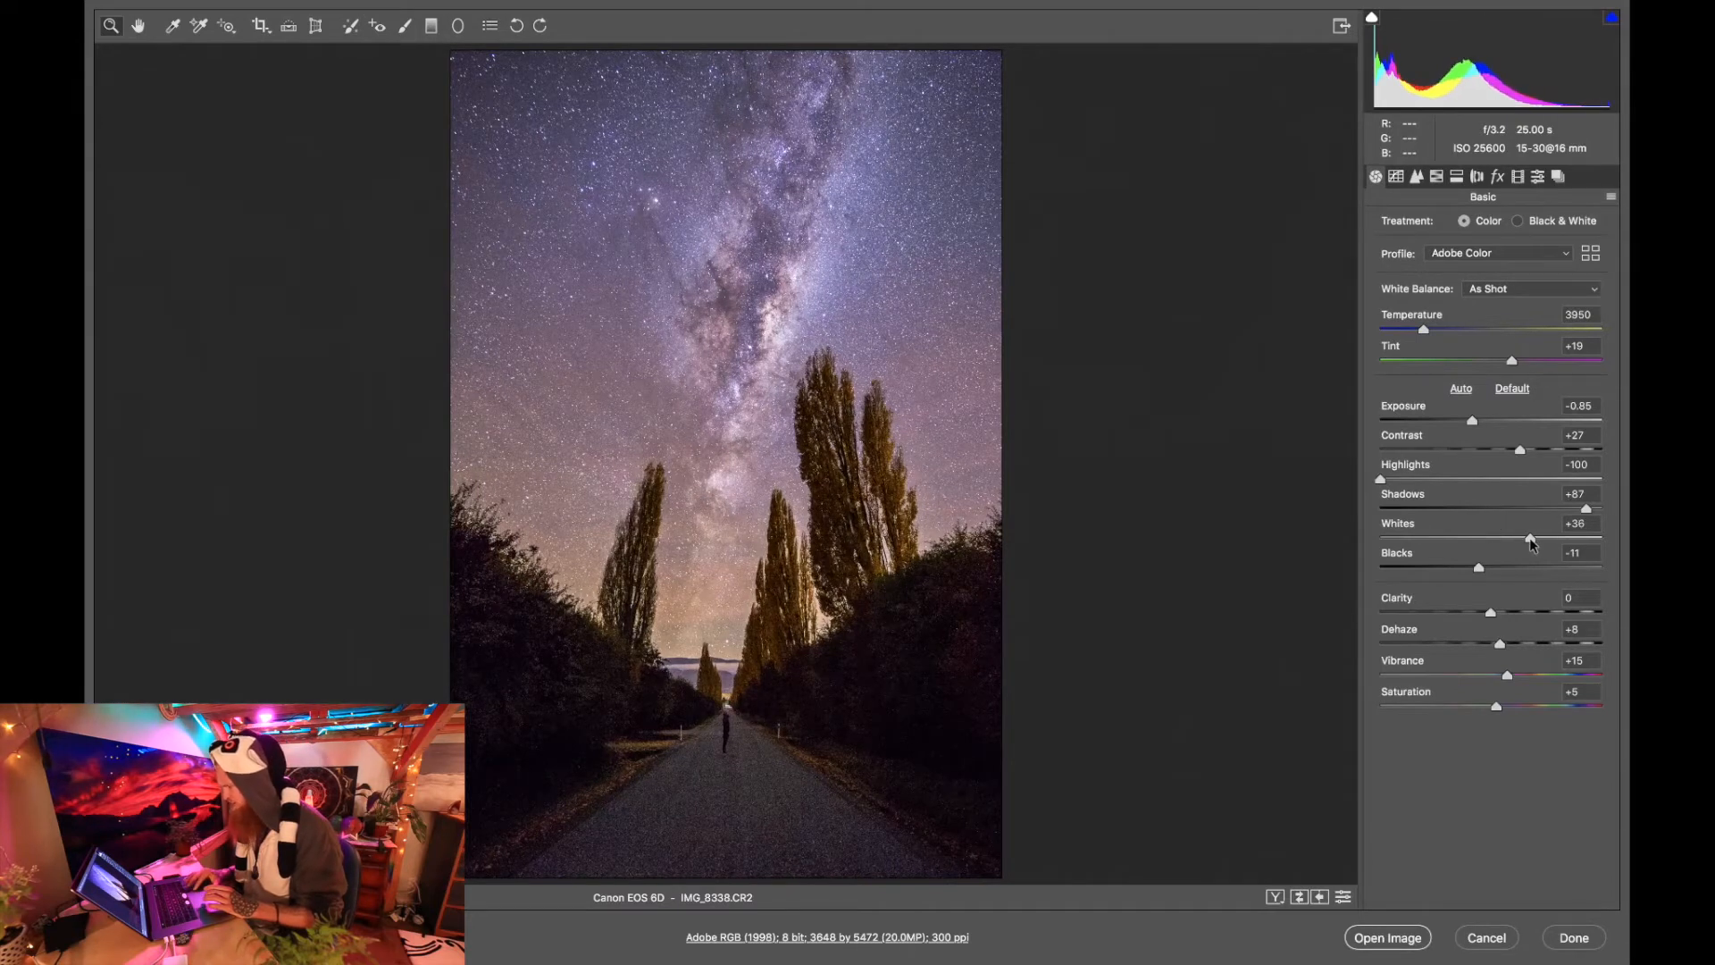
left_click(1396, 176)
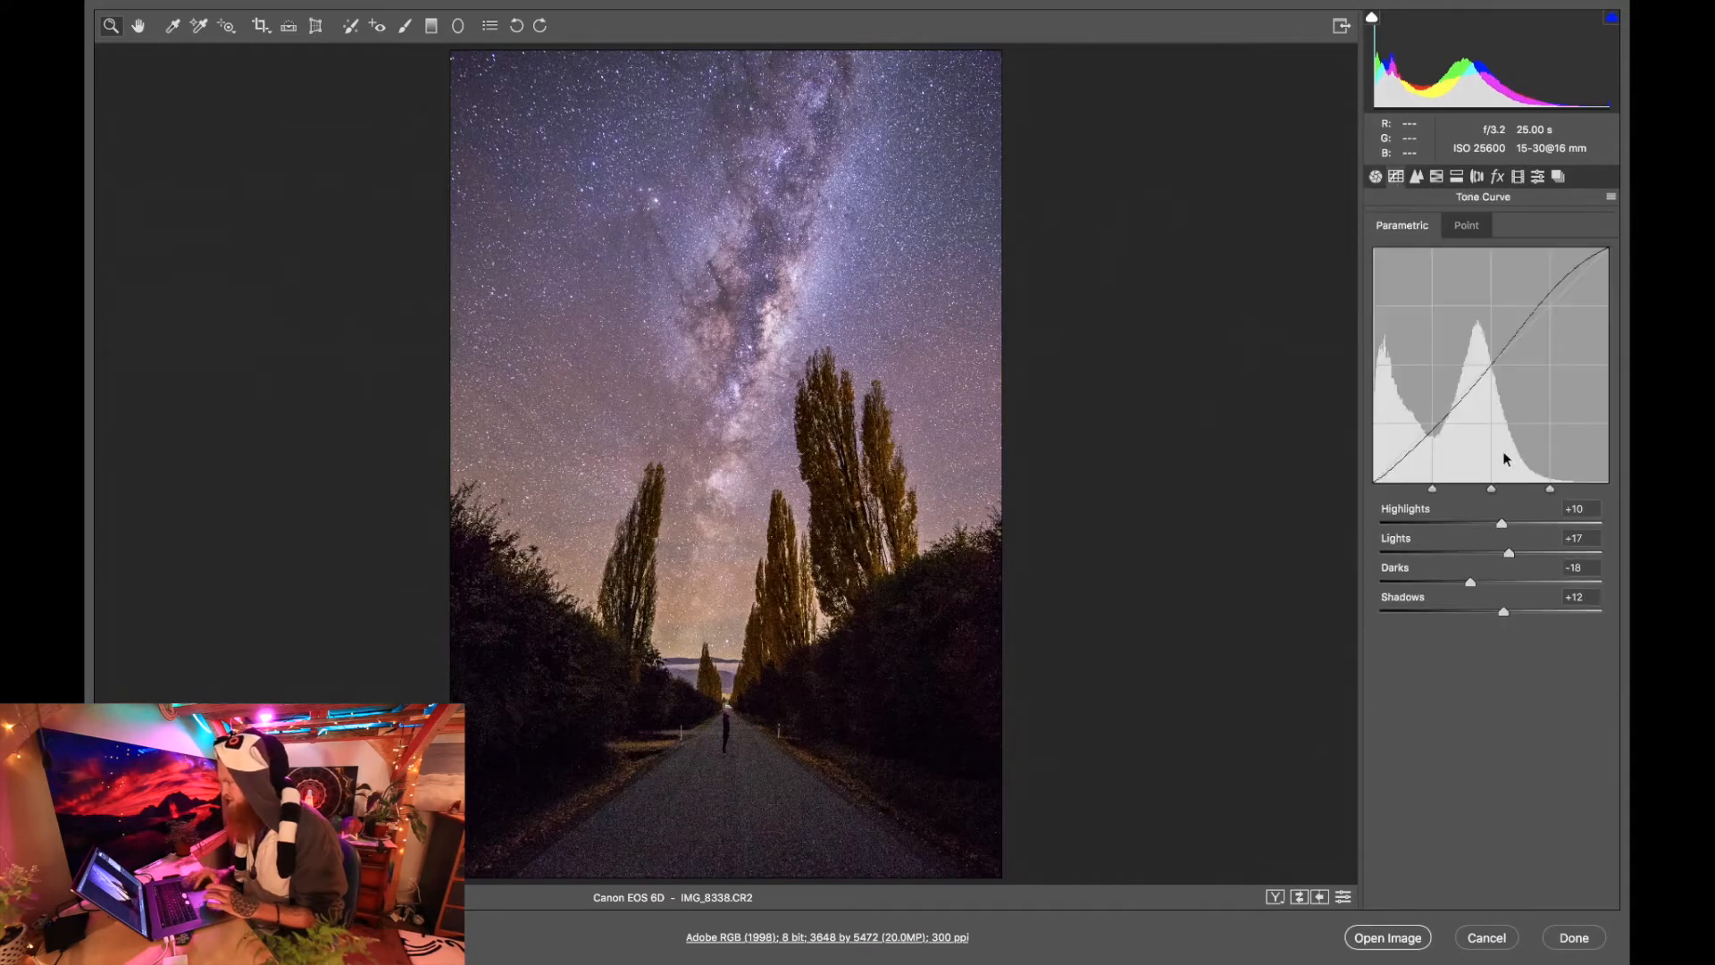
left_click_drag(1509, 554, 1518, 553)
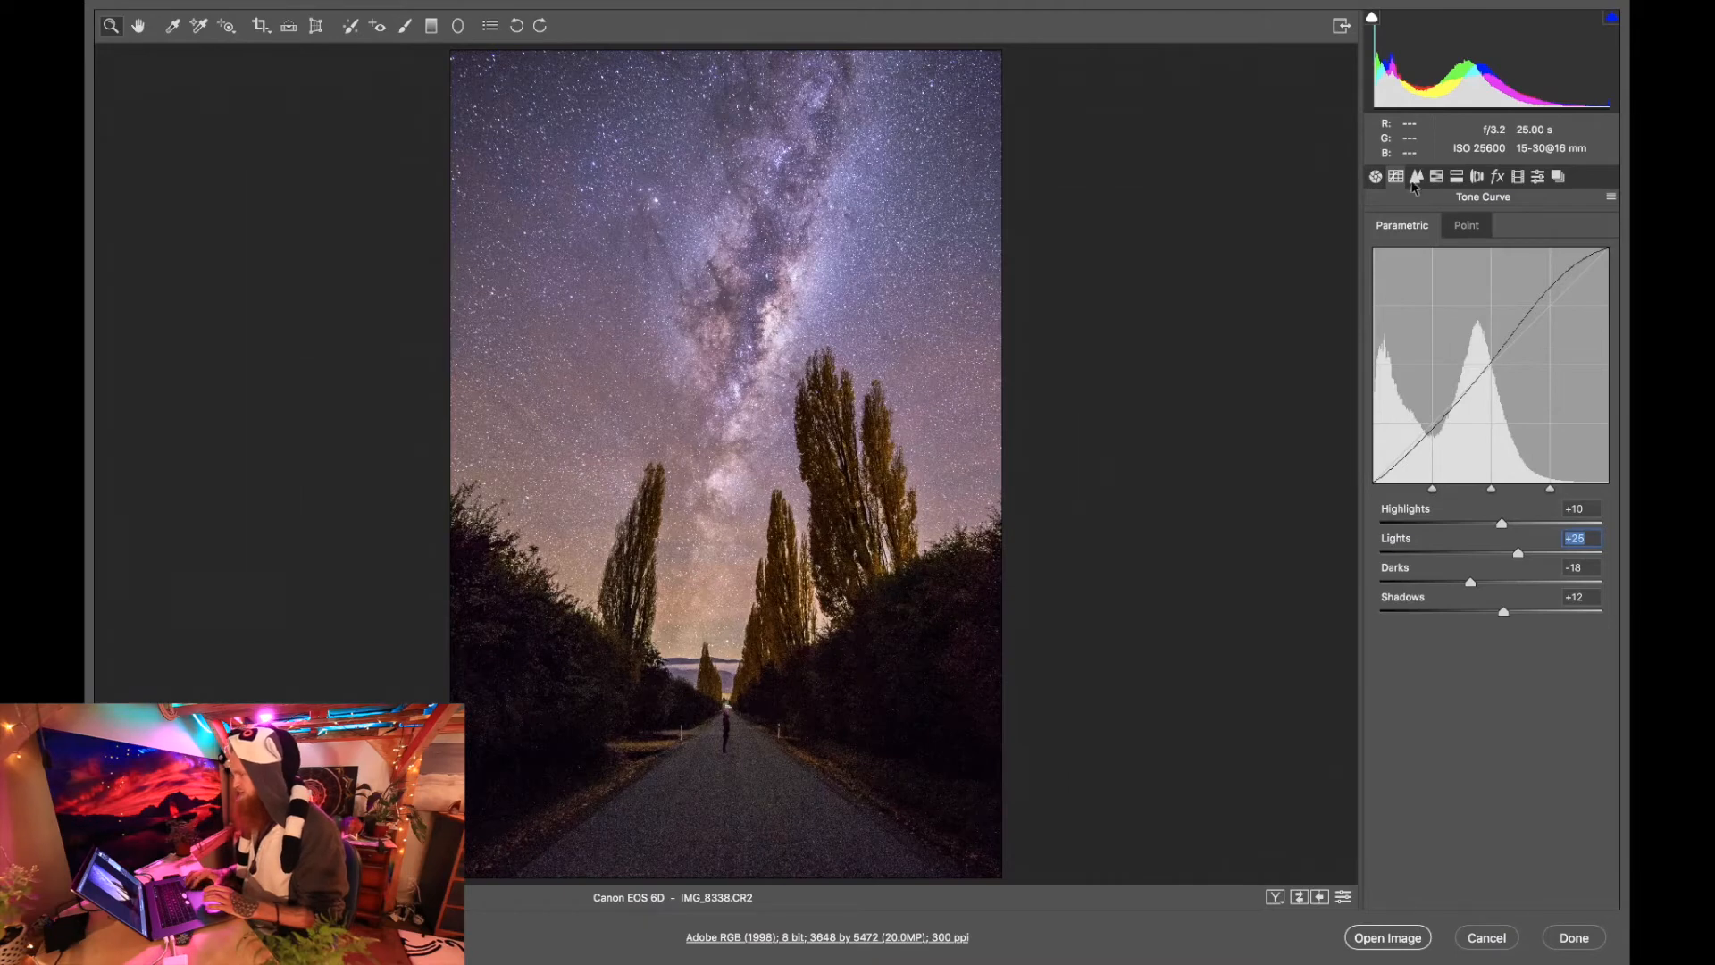
Set the sharpening Amount to 46 and Radius to 1.2.
left_click(1416, 178)
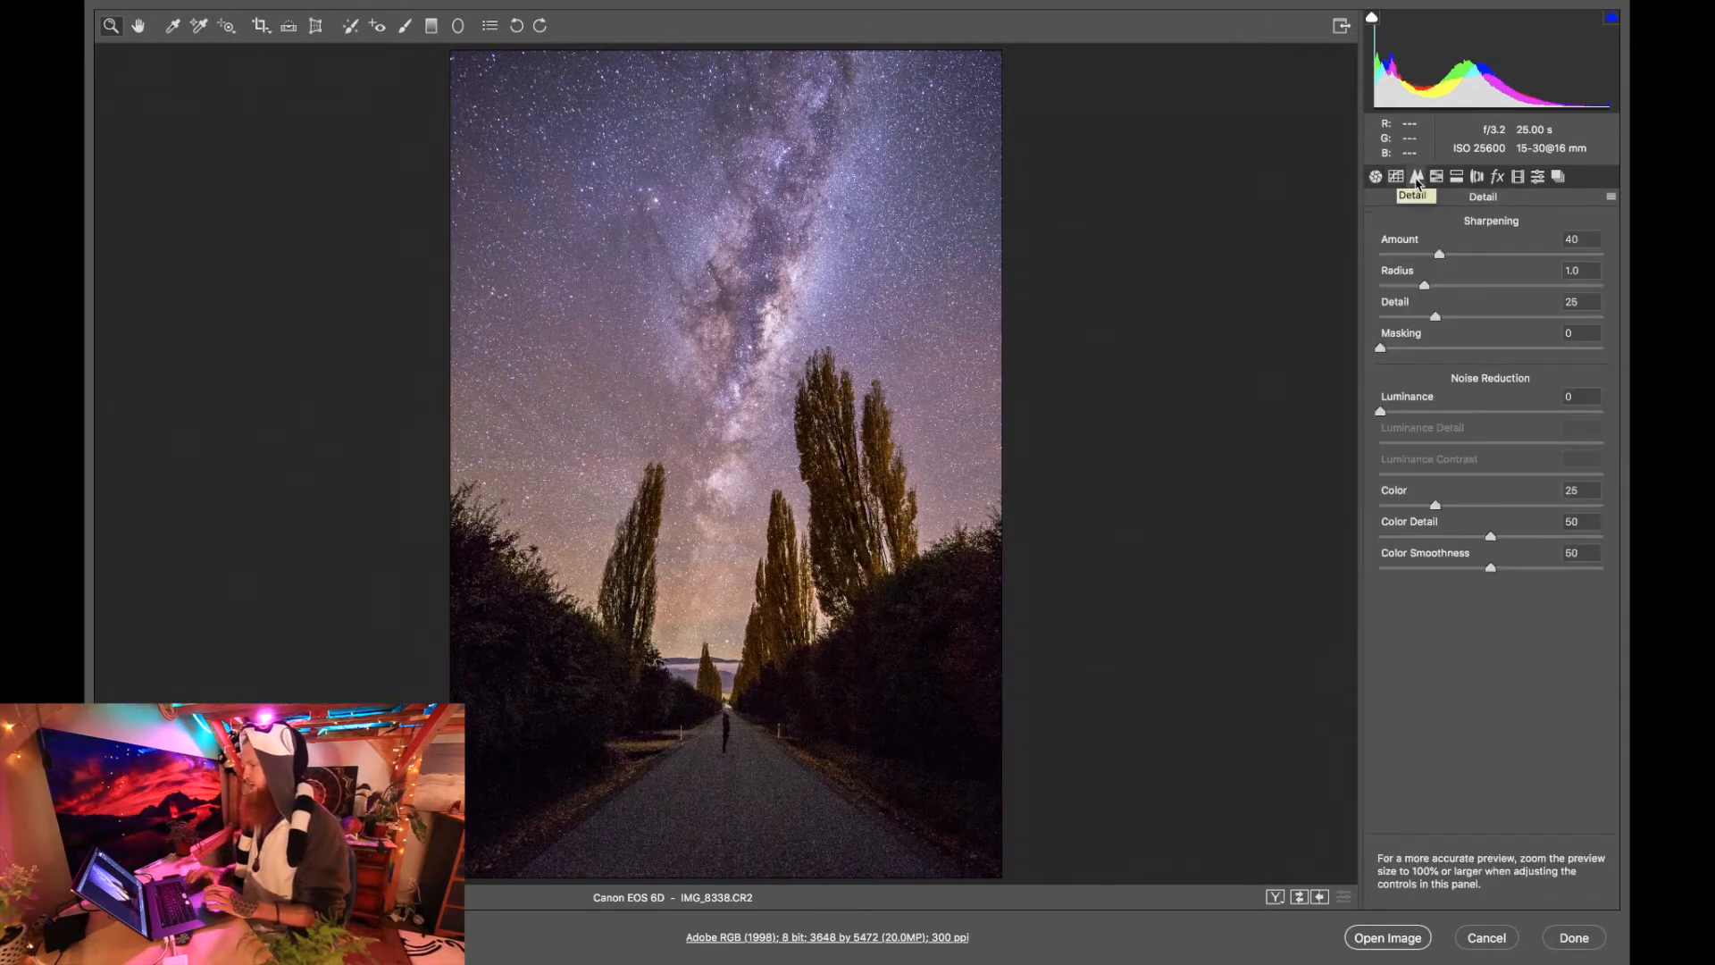
left_click(1448, 255)
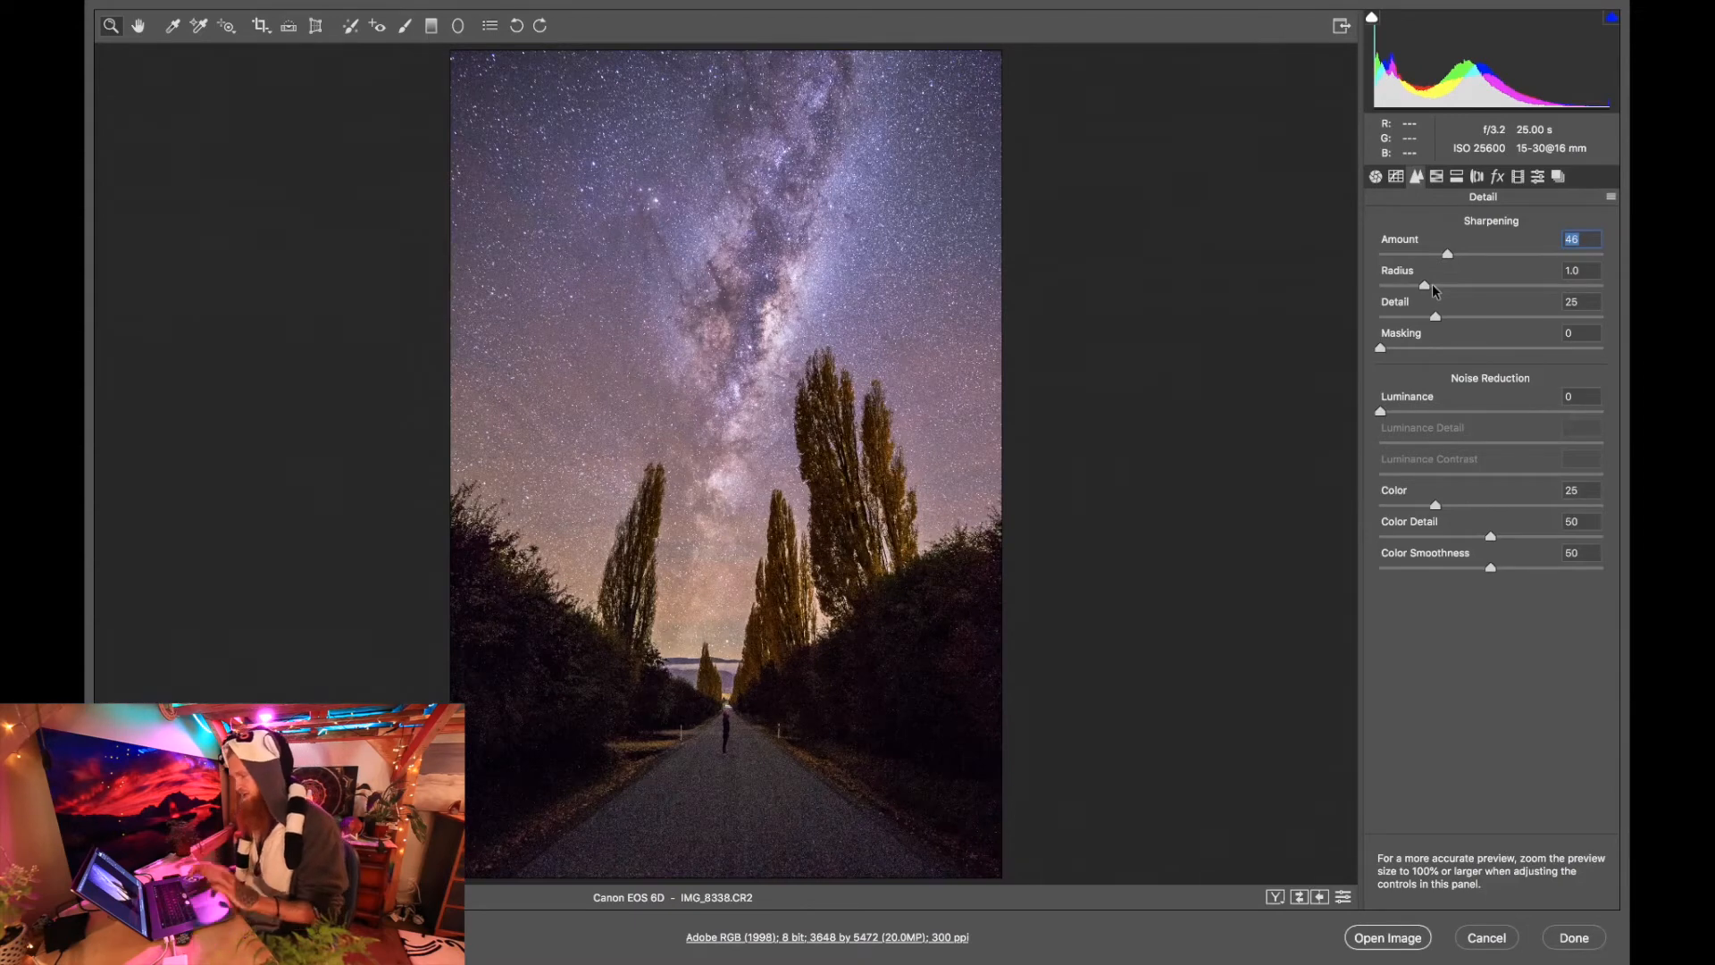
left_click(1439, 286)
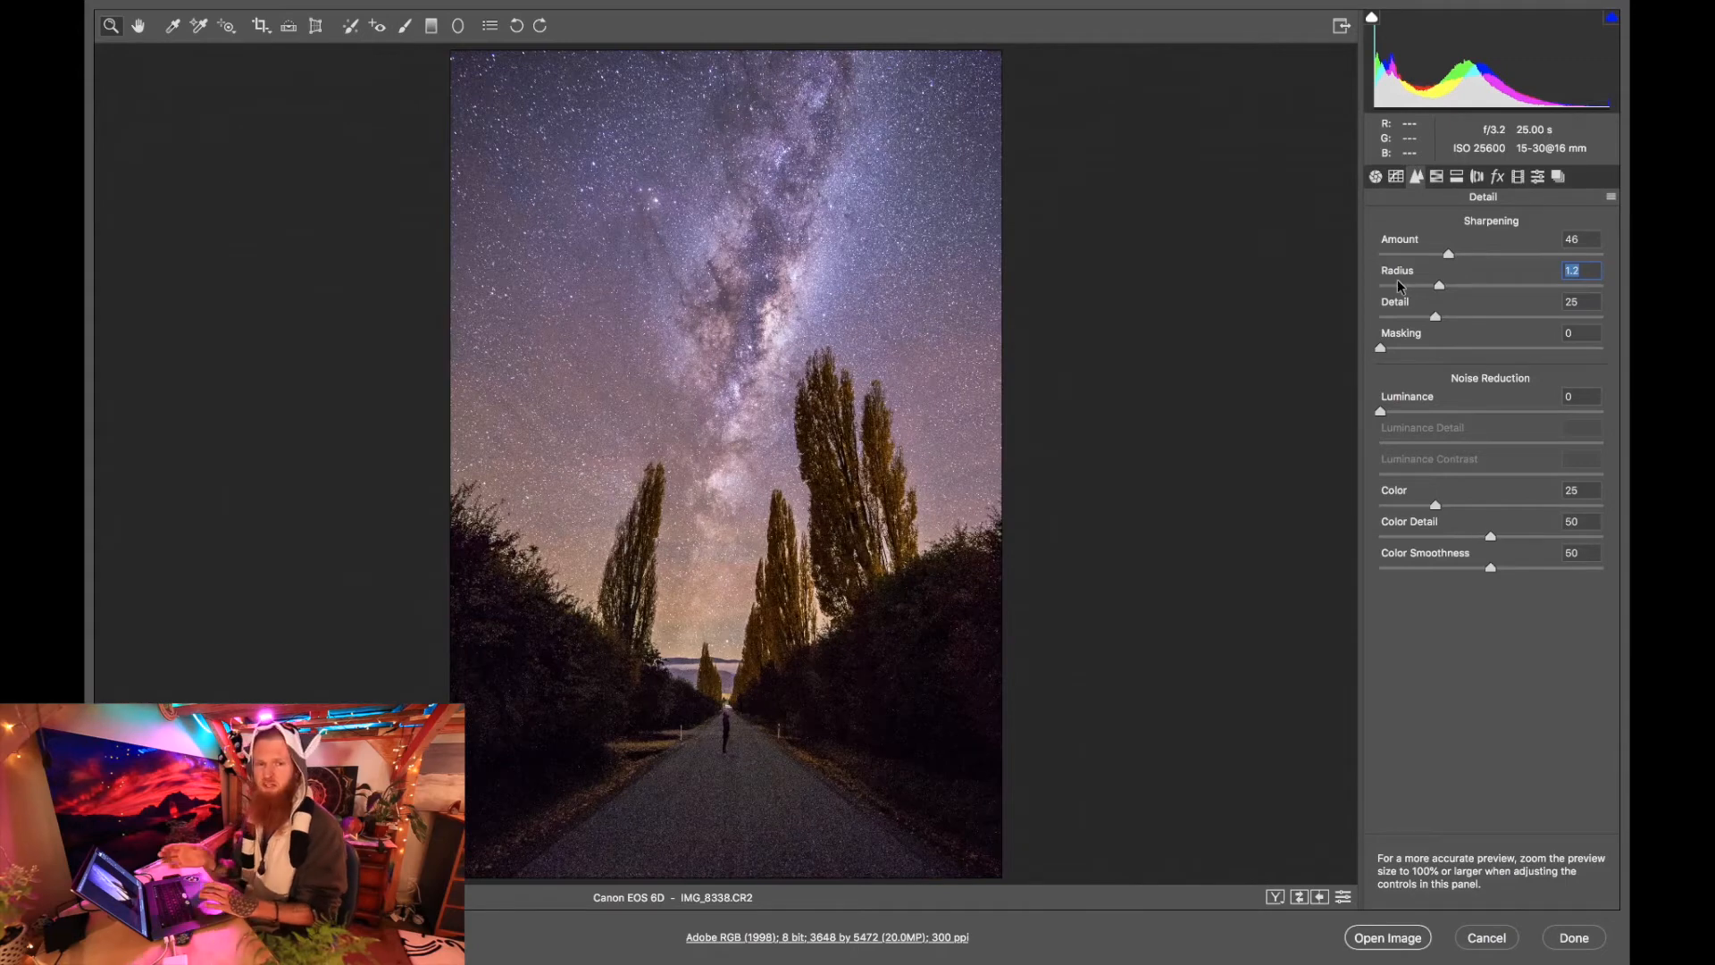
Set the sharpening Detail to 32 and Masking to 77, checking the masked areas in the black-and-white mask preview.
left_click(1451, 318)
left_click_drag(1416, 348, 1552, 353)
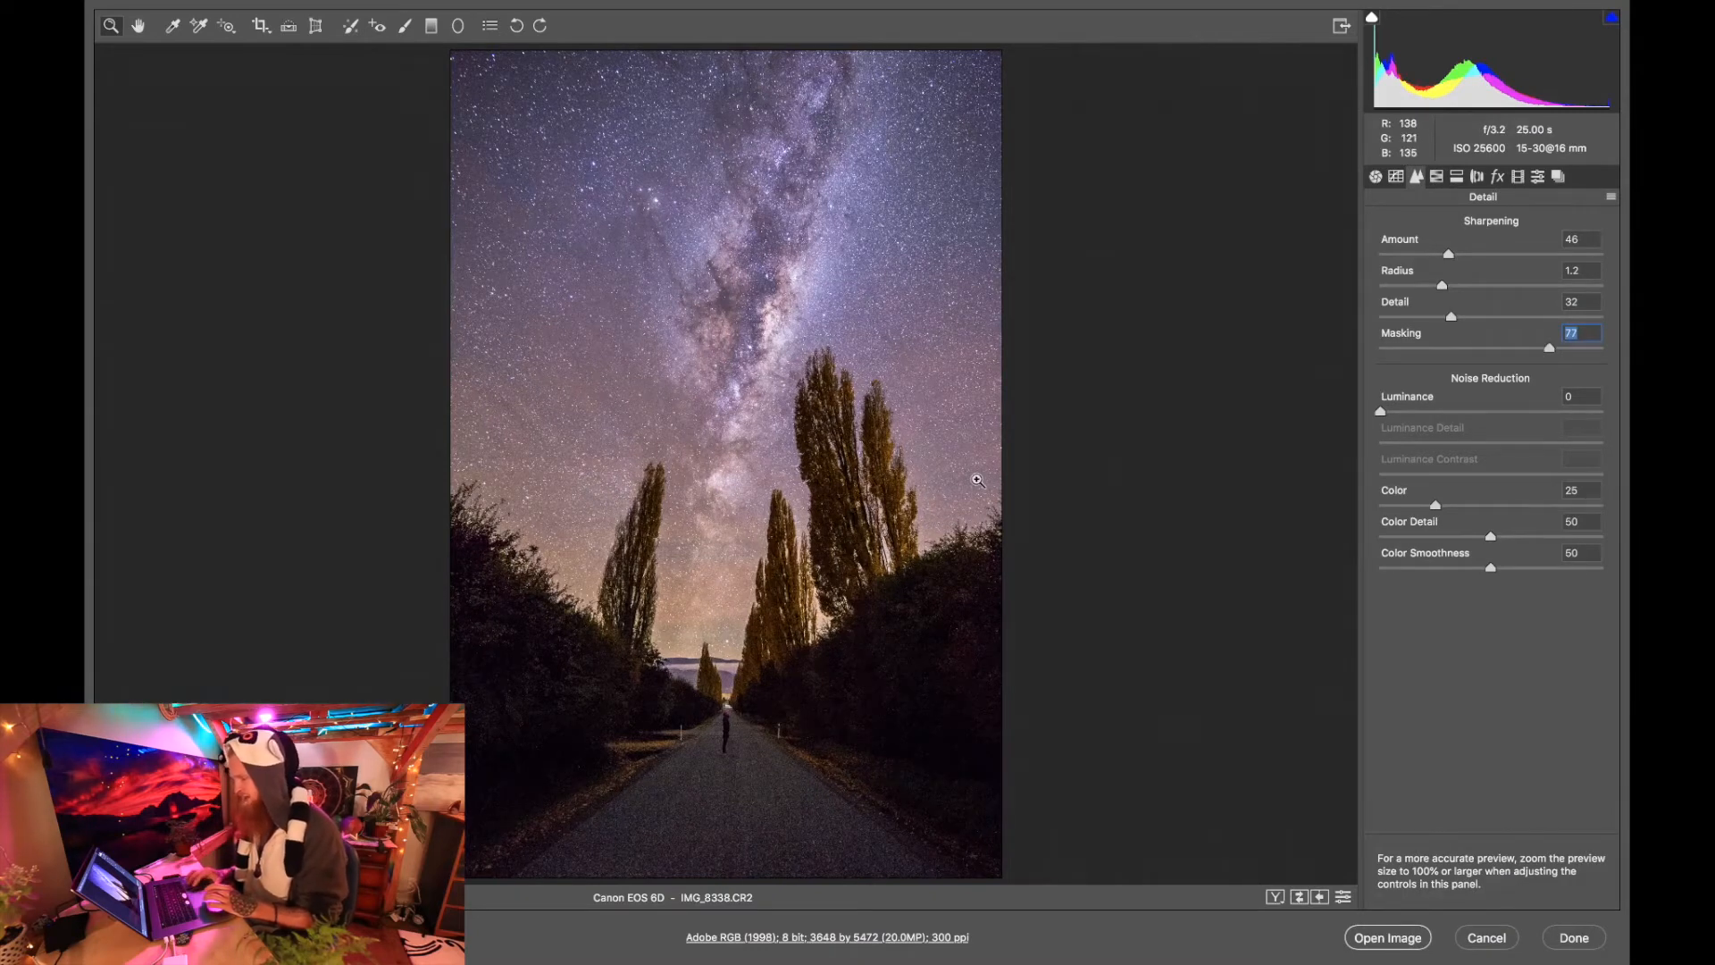
left_click(783, 610)
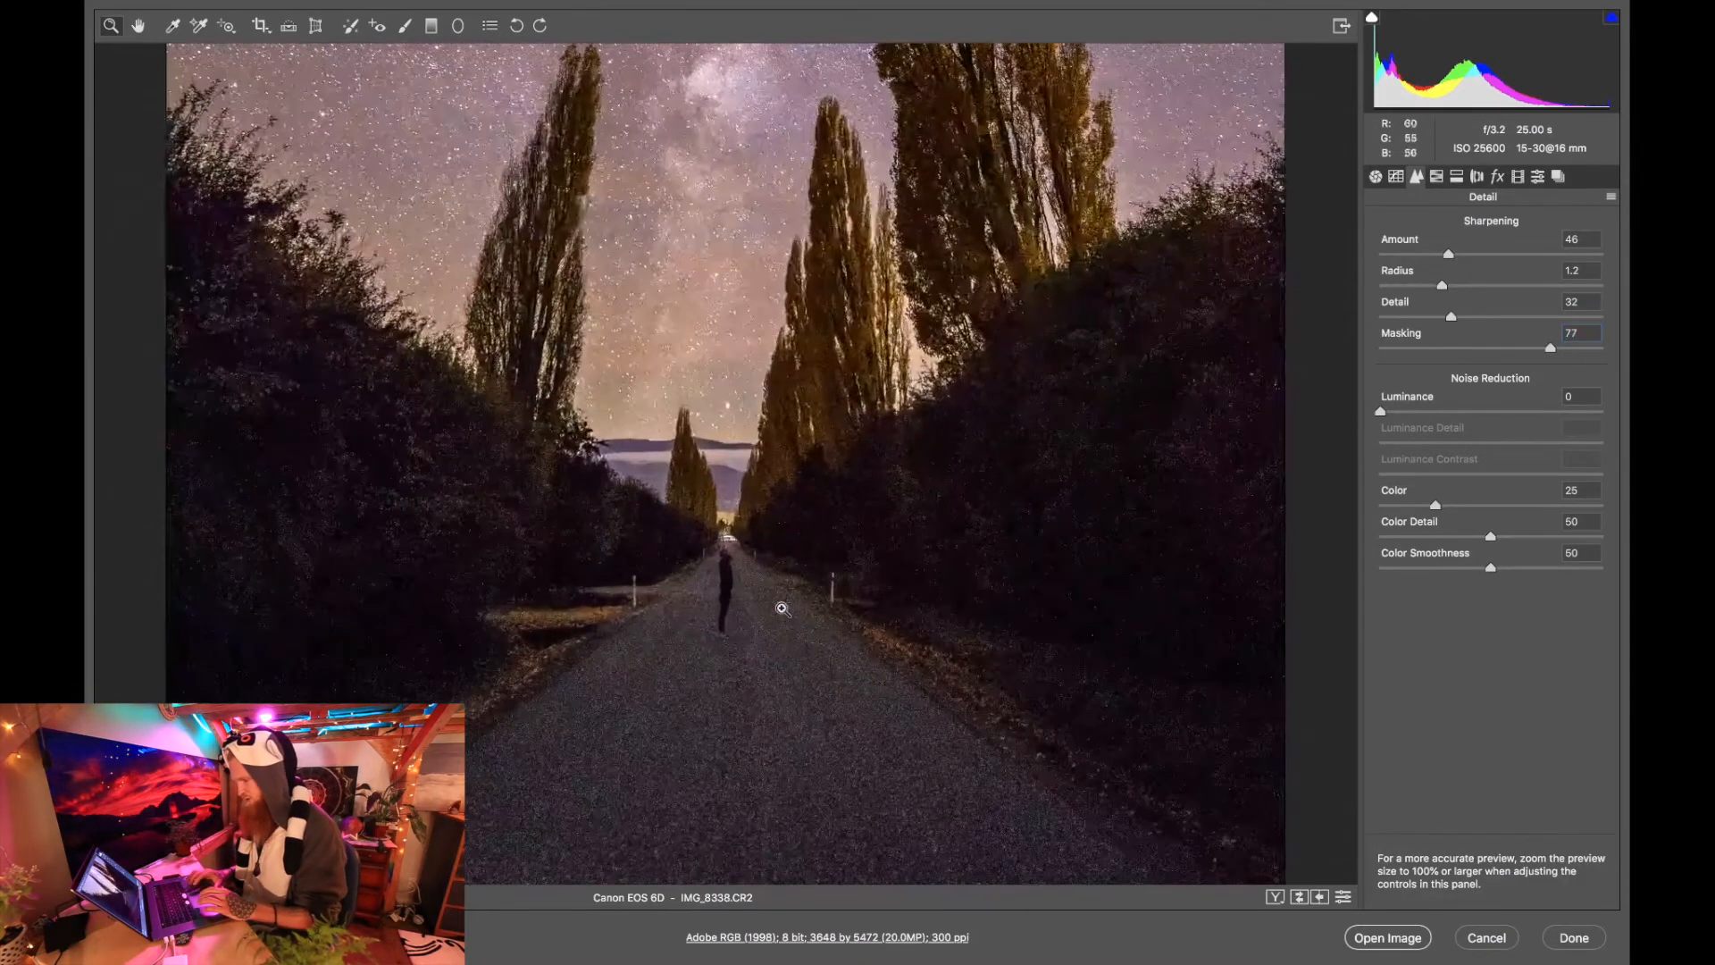
right_click(784, 609)
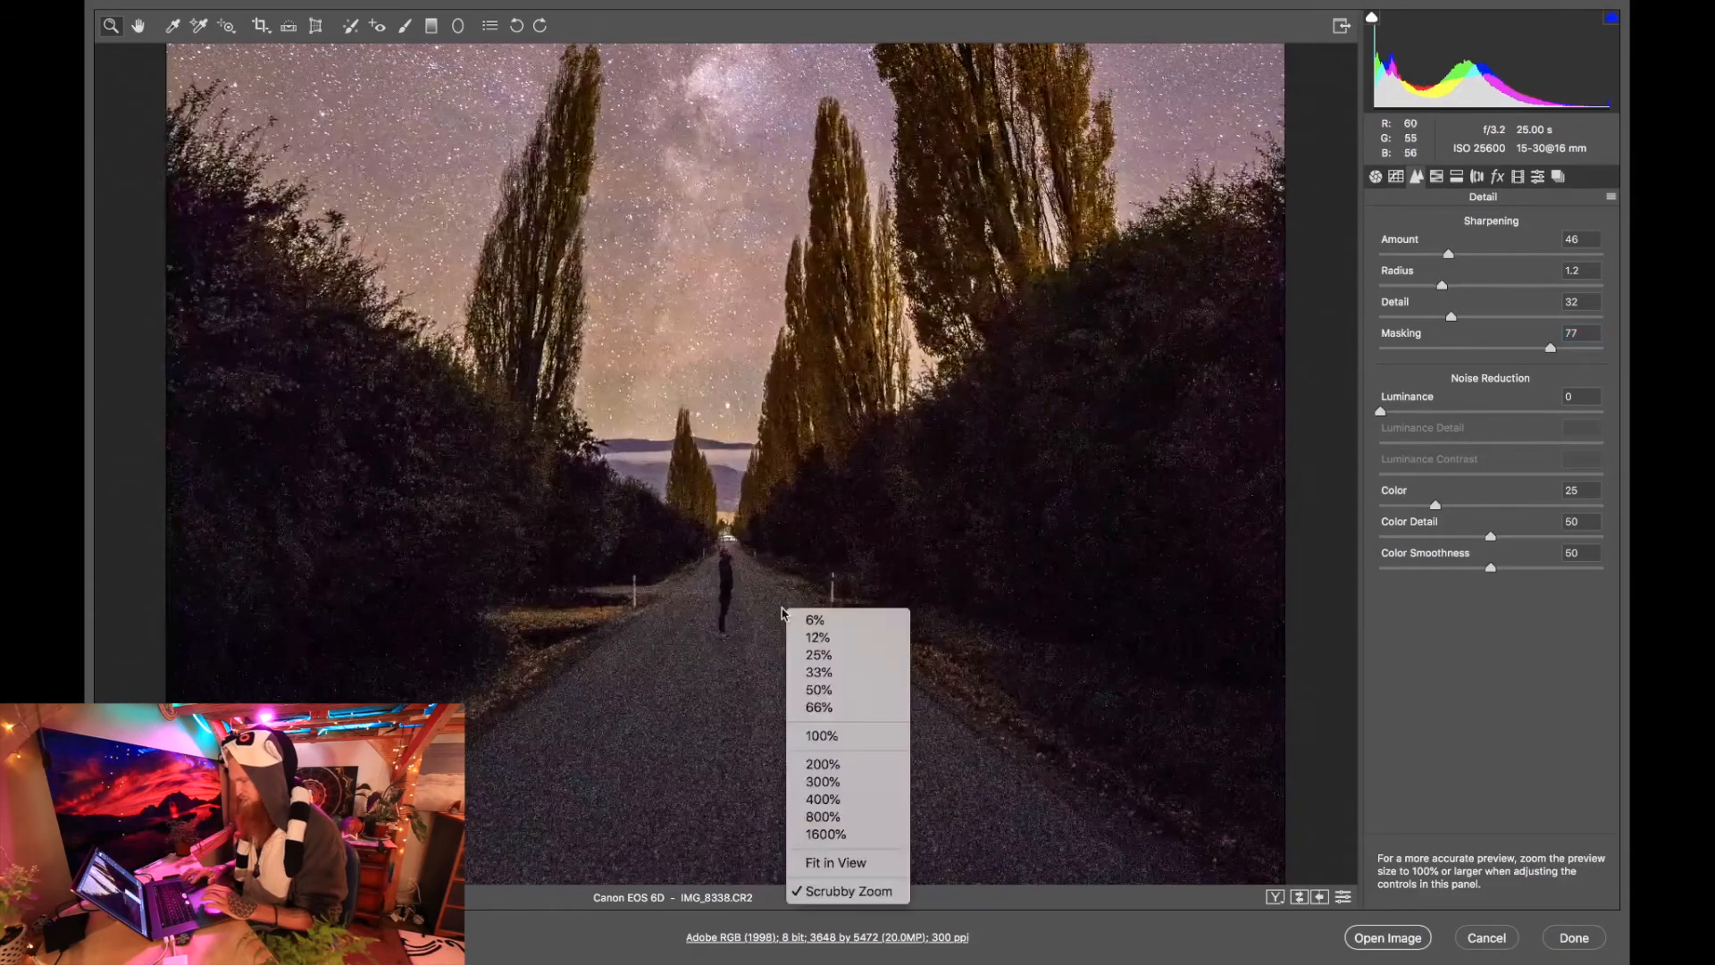
left_click(840, 863)
key("alt")
mouse_move(1555, 353)
left_mouse_down()
mouse_move(1366, 350)
mouse_move(1536, 352)
left_mouse_up()
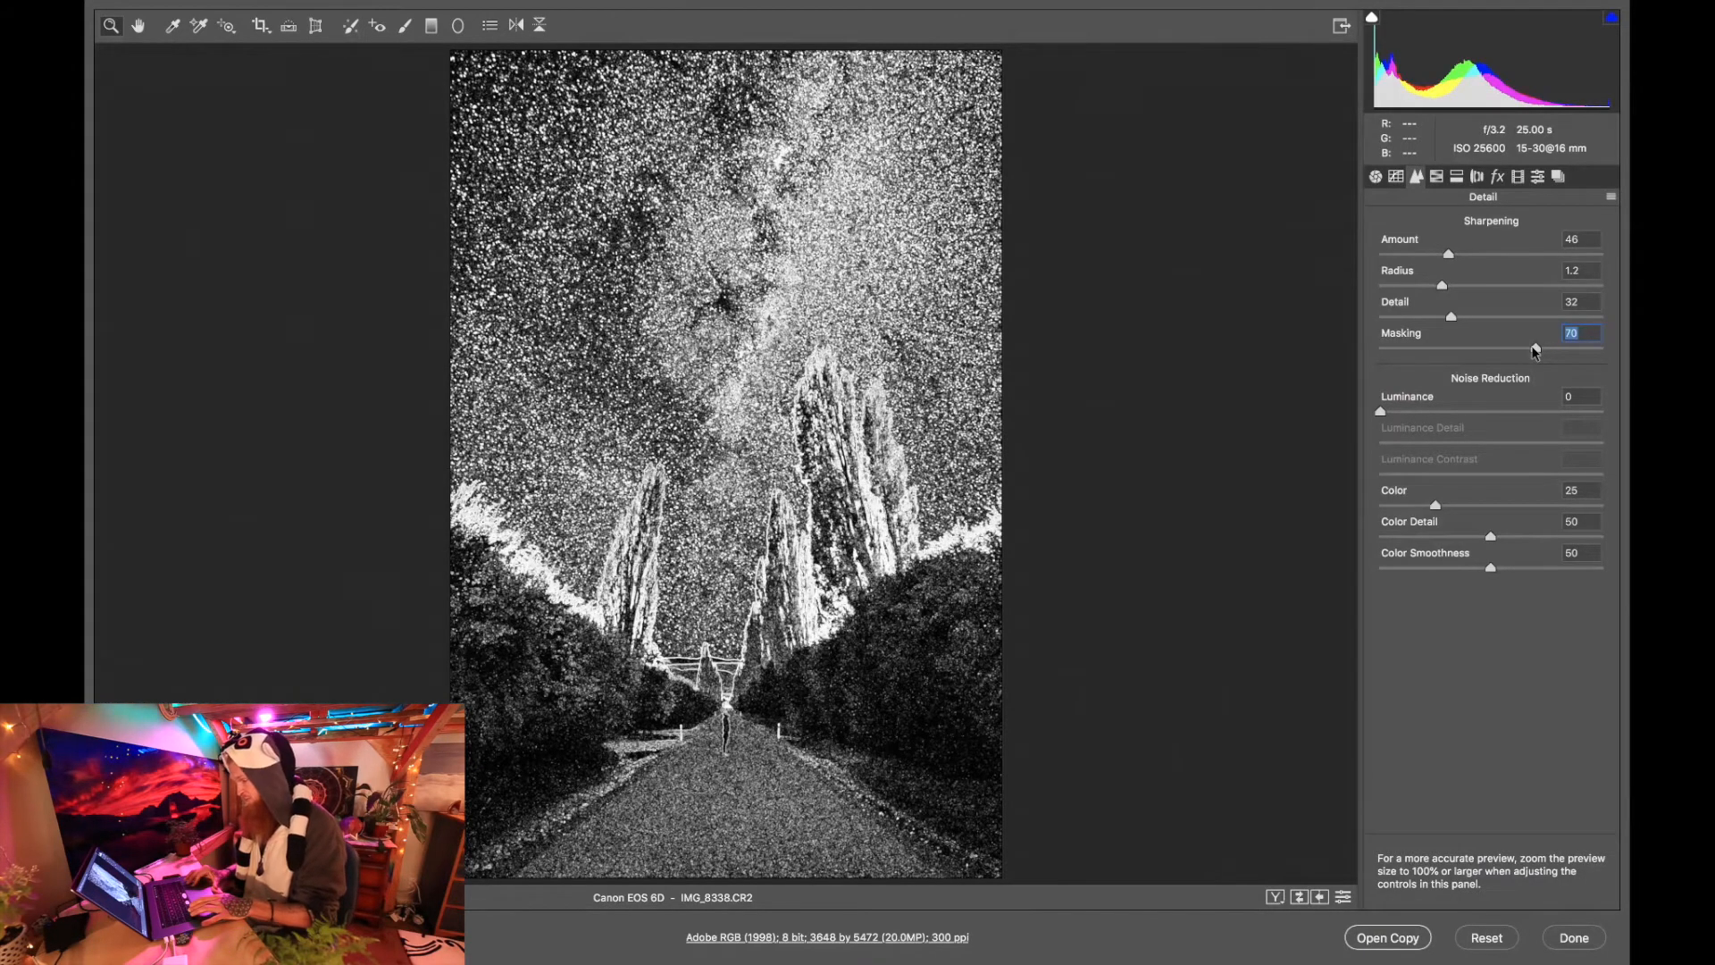
left_click_drag(1534, 352, 1550, 351)
Set the noise reduction Luminance to 34 while viewing the dark road and hedges enlarged.
left_click(724, 588)
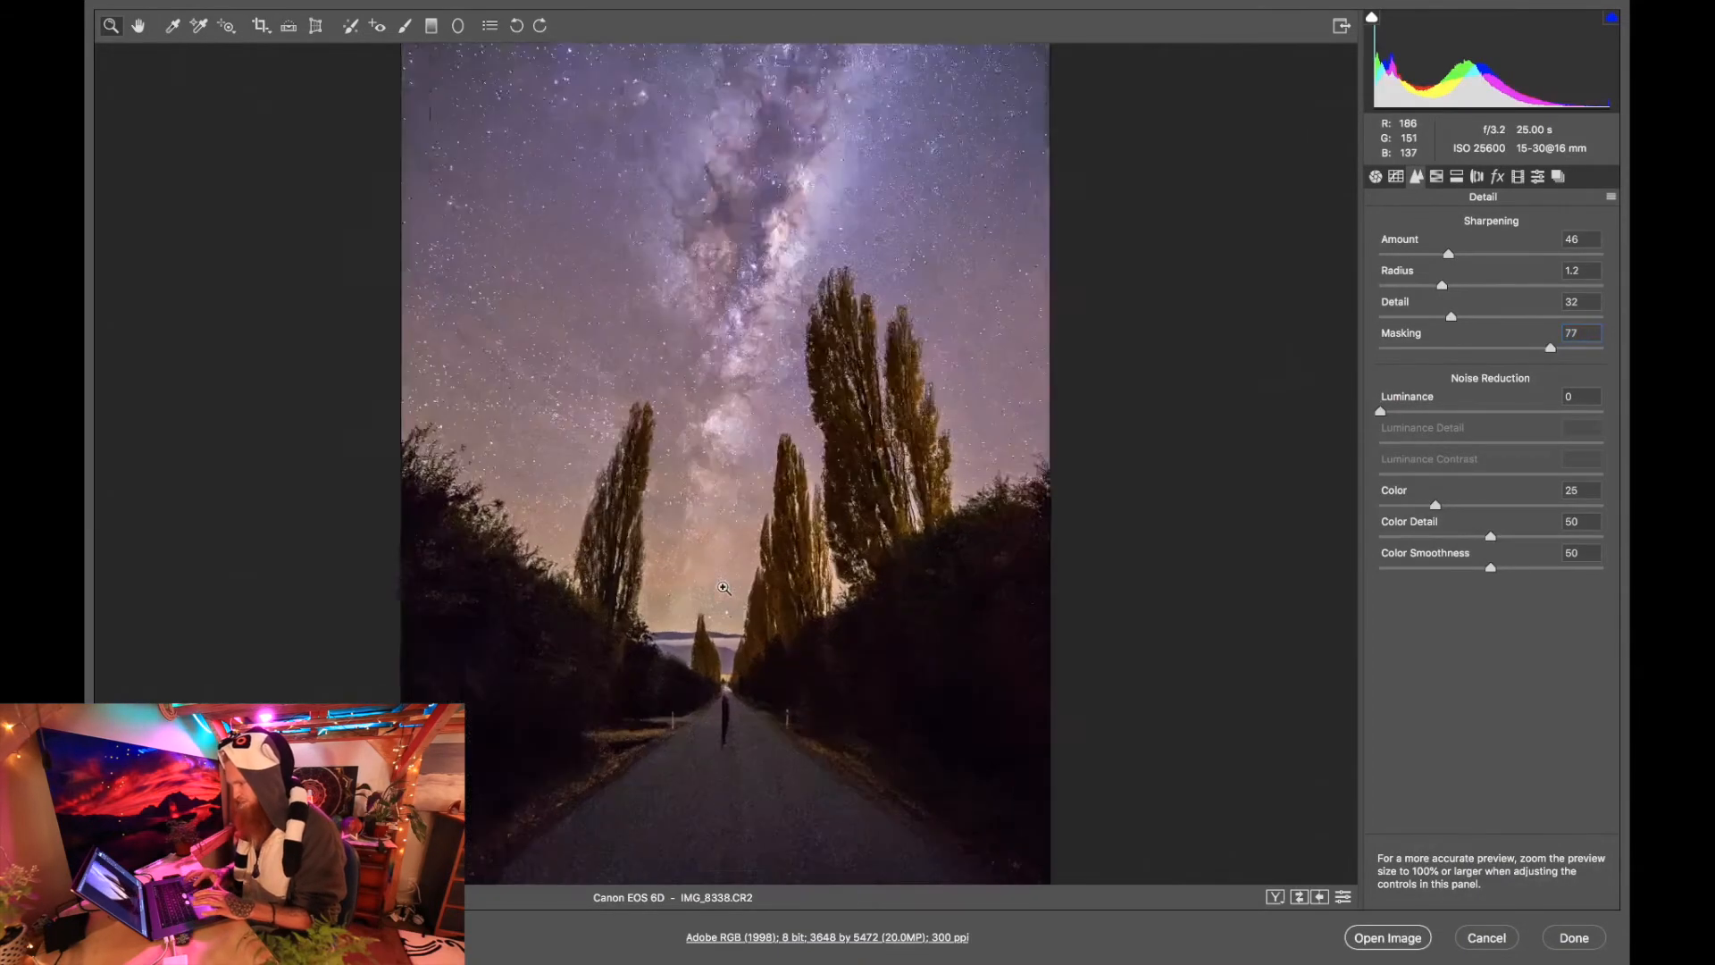
scroll(753, 424, "right", 5)
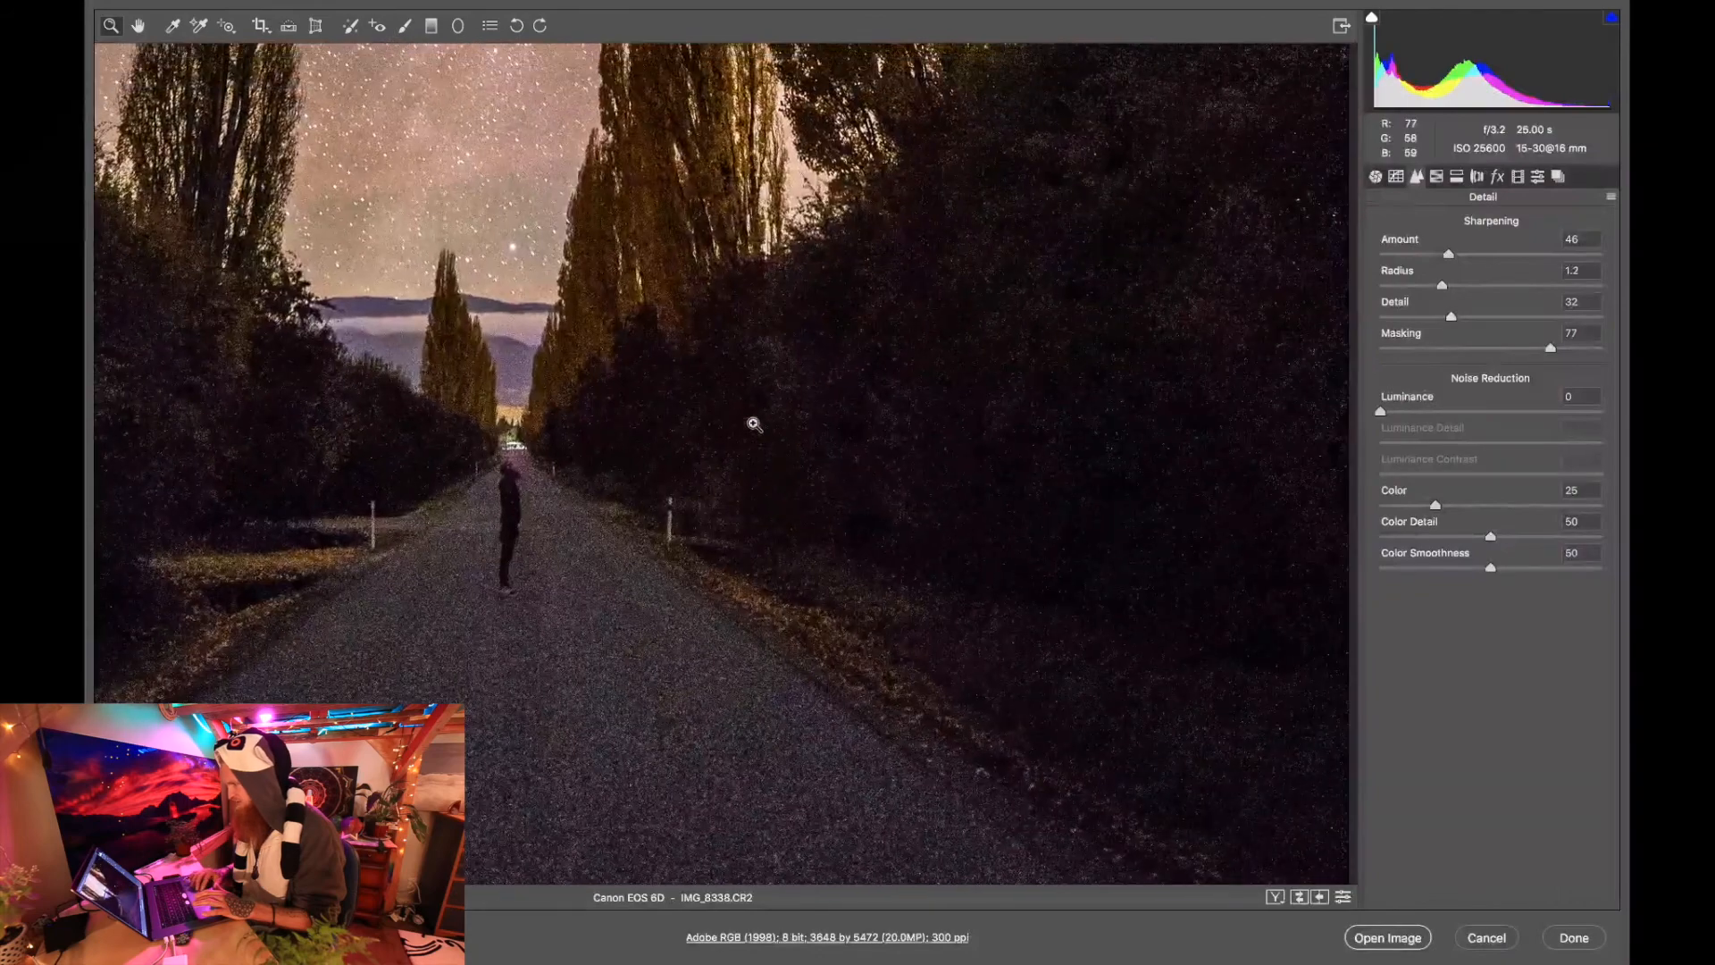
scroll(753, 424, "up", 4)
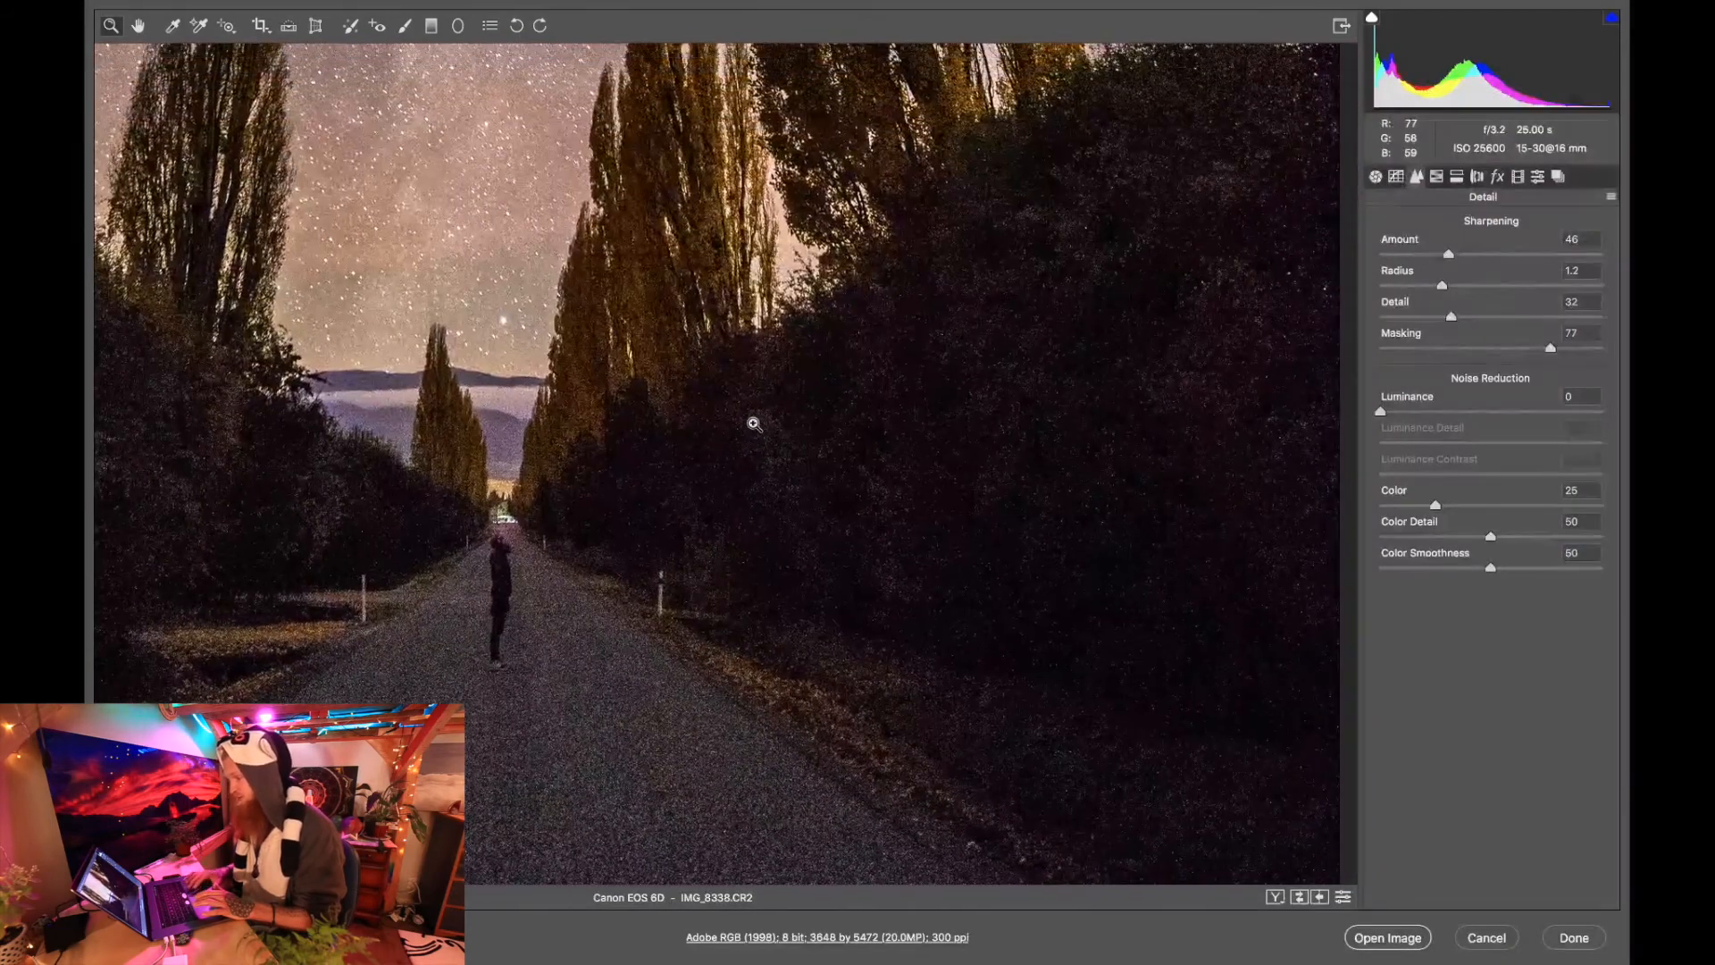
scroll(753, 423, "left", 10)
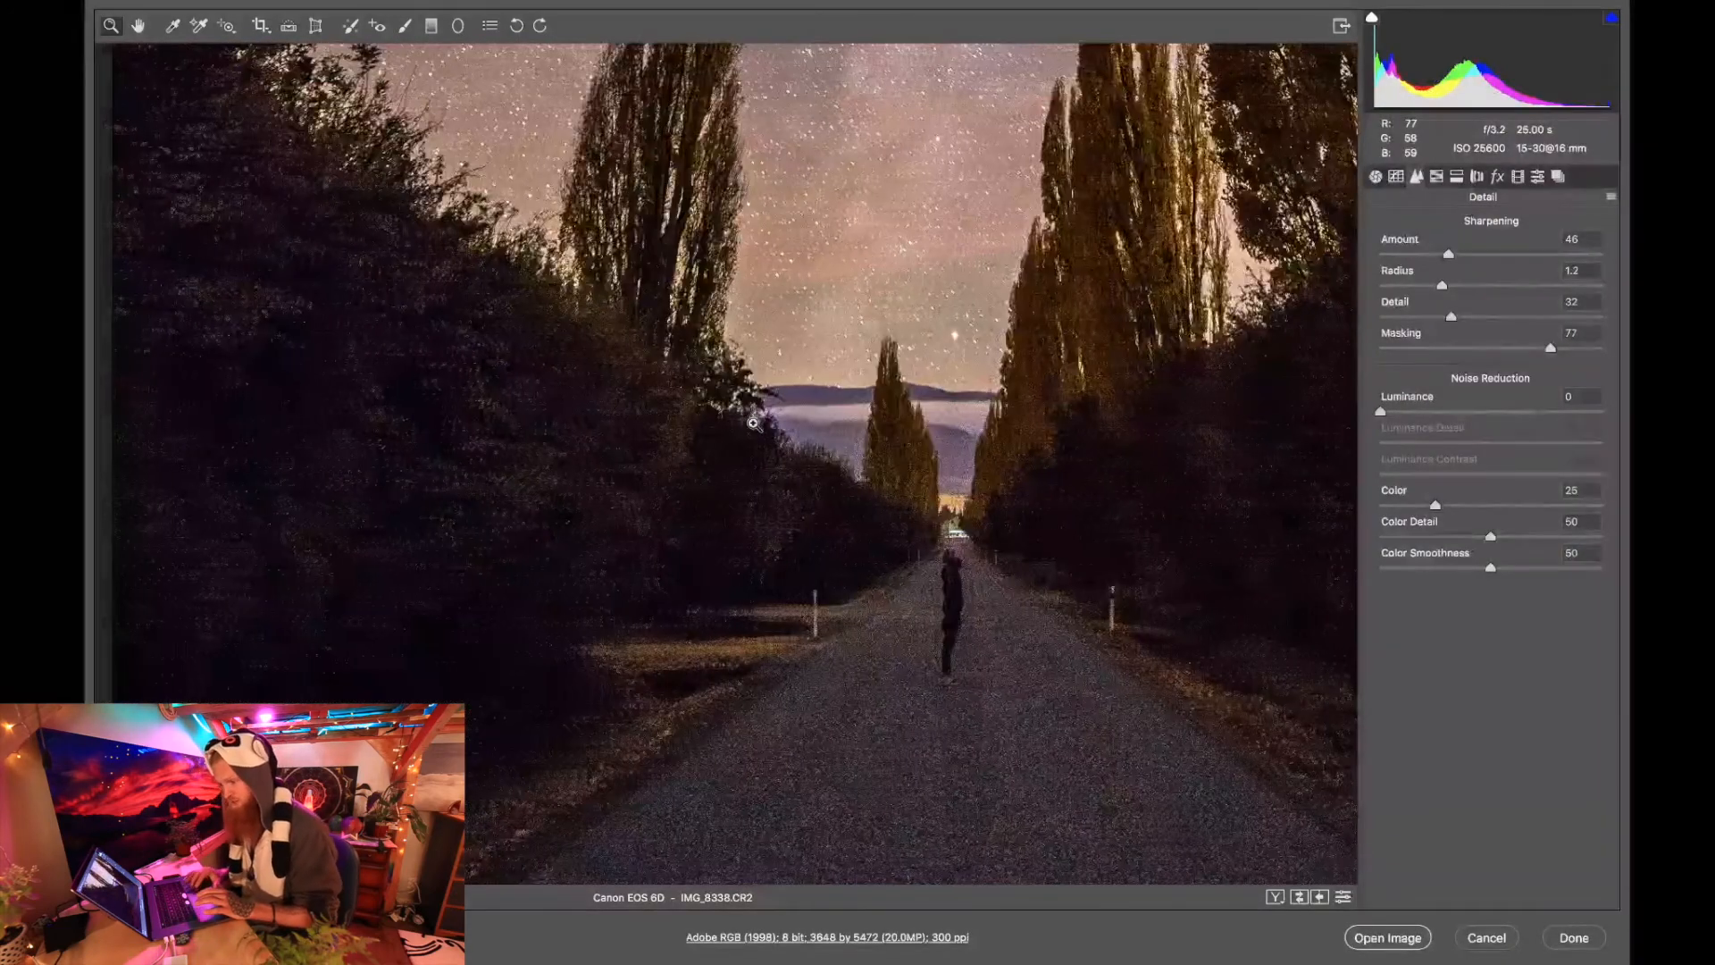
scroll(753, 423, "right", 6)
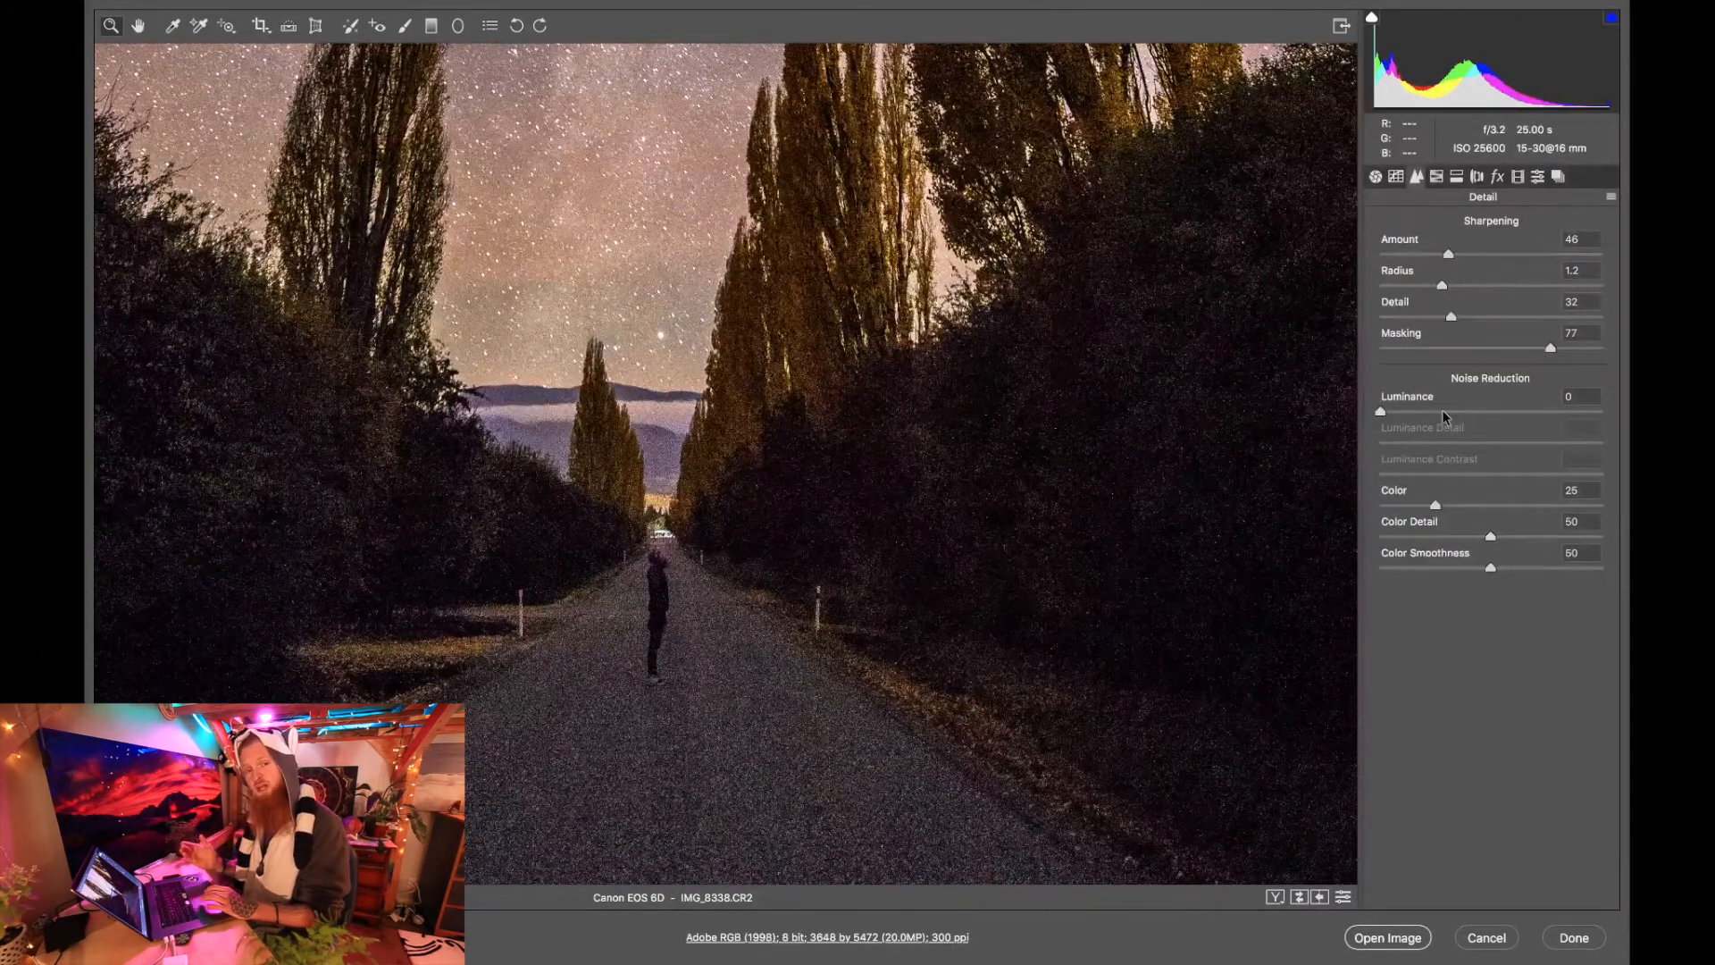
left_click(1448, 412)
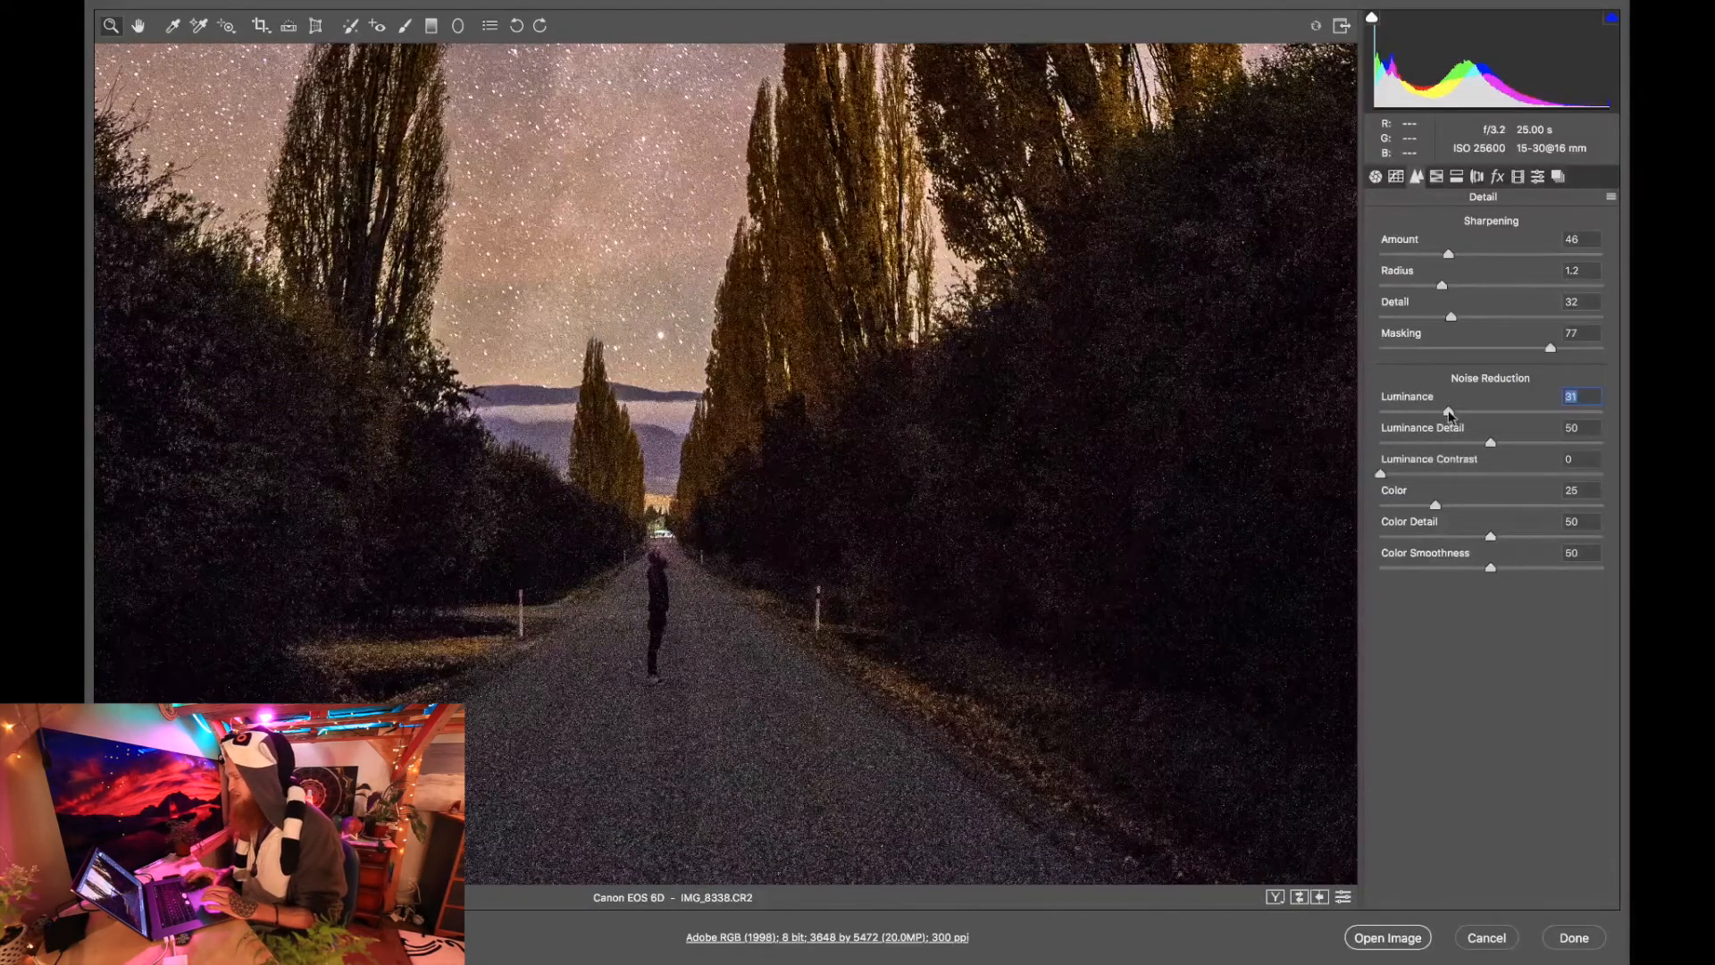
left_click_drag(1449, 414, 1456, 416)
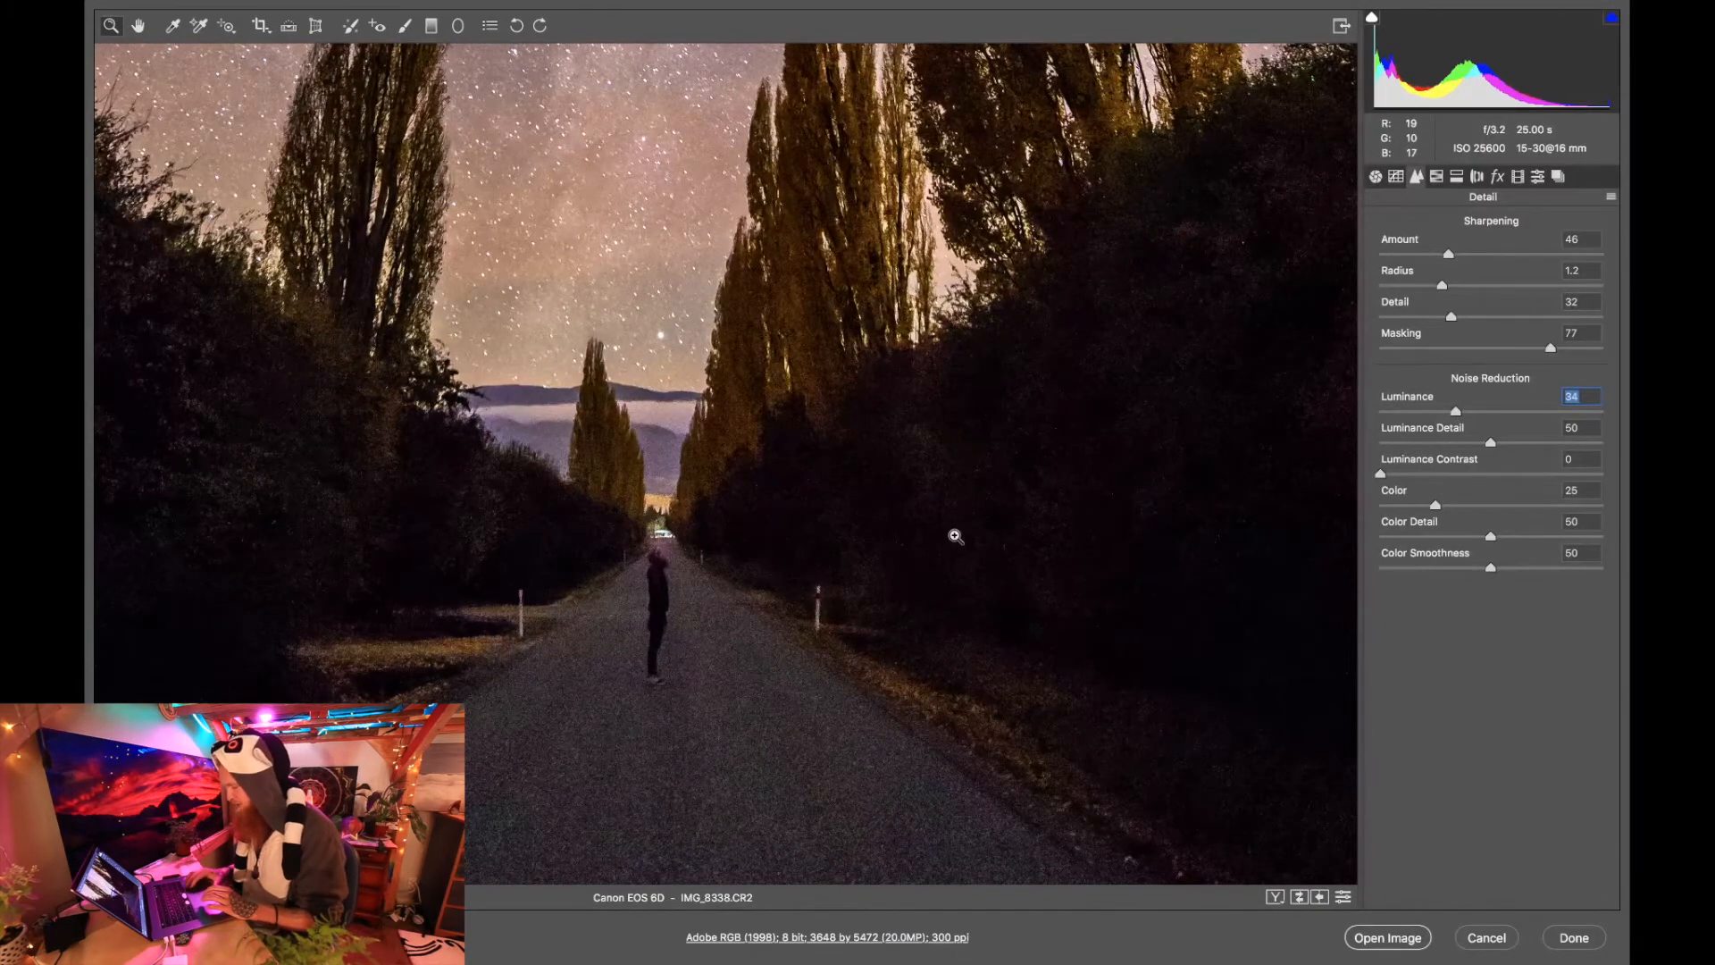
Compare the enlarged photo with and without luminance noise reduction, and examine the noise in the road, trees and sky.
left_click_drag(1456, 413, 1380, 413)
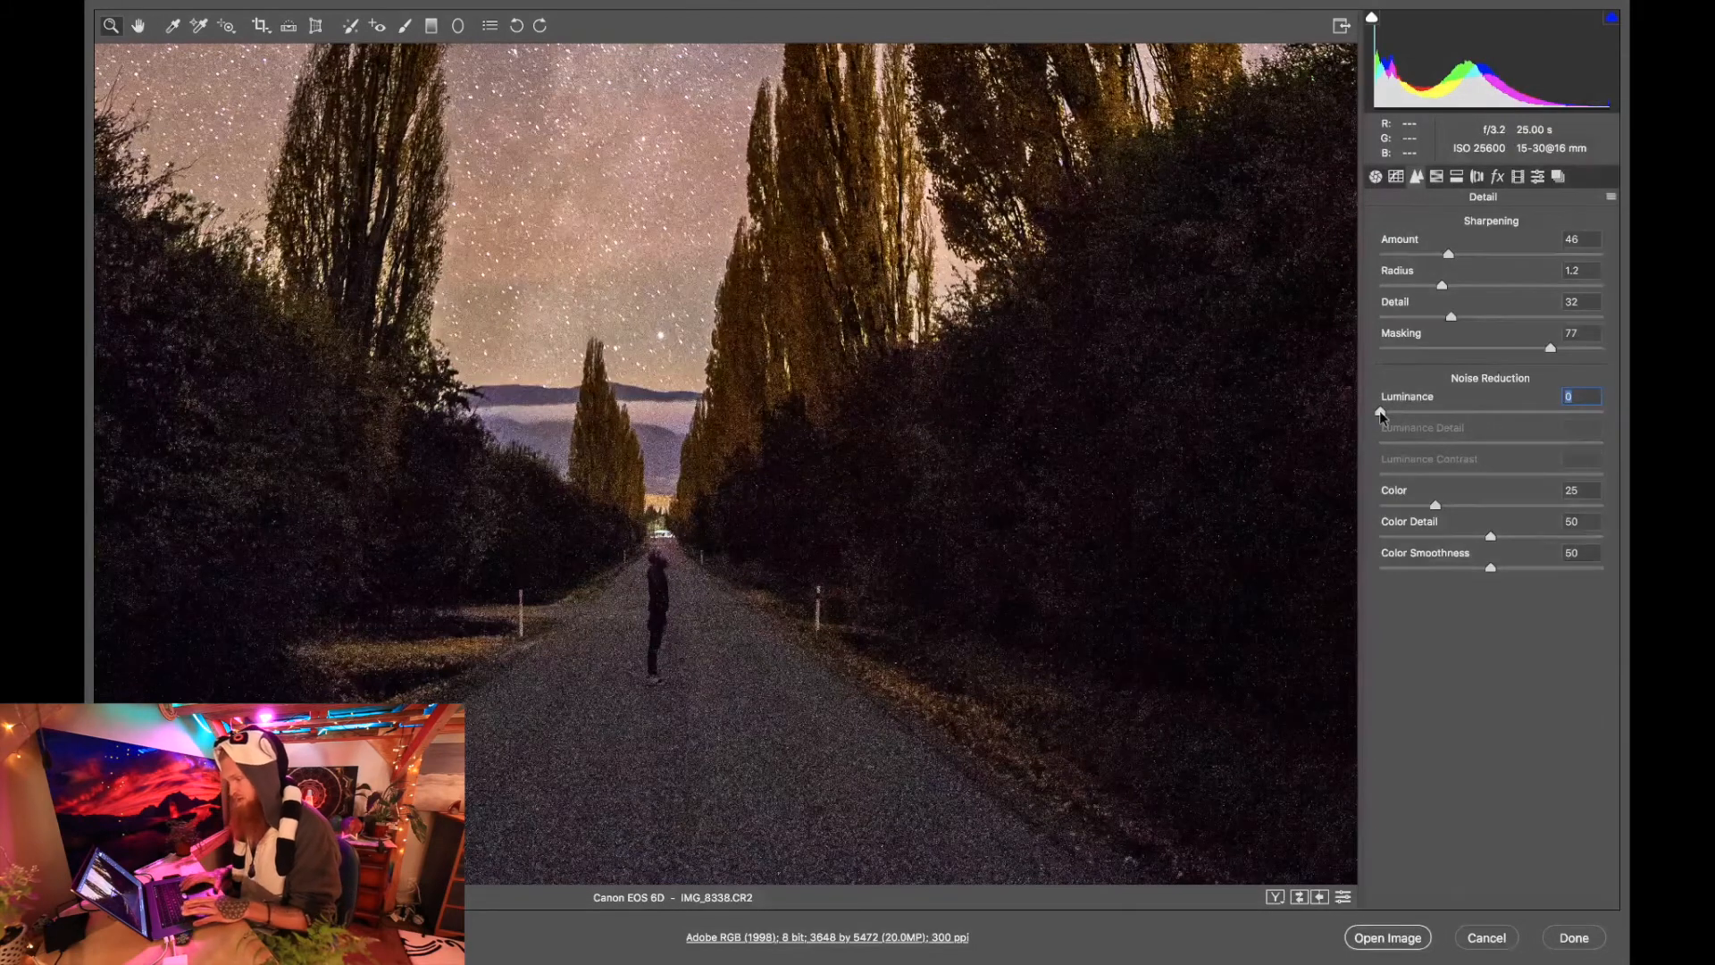
key("super+z")
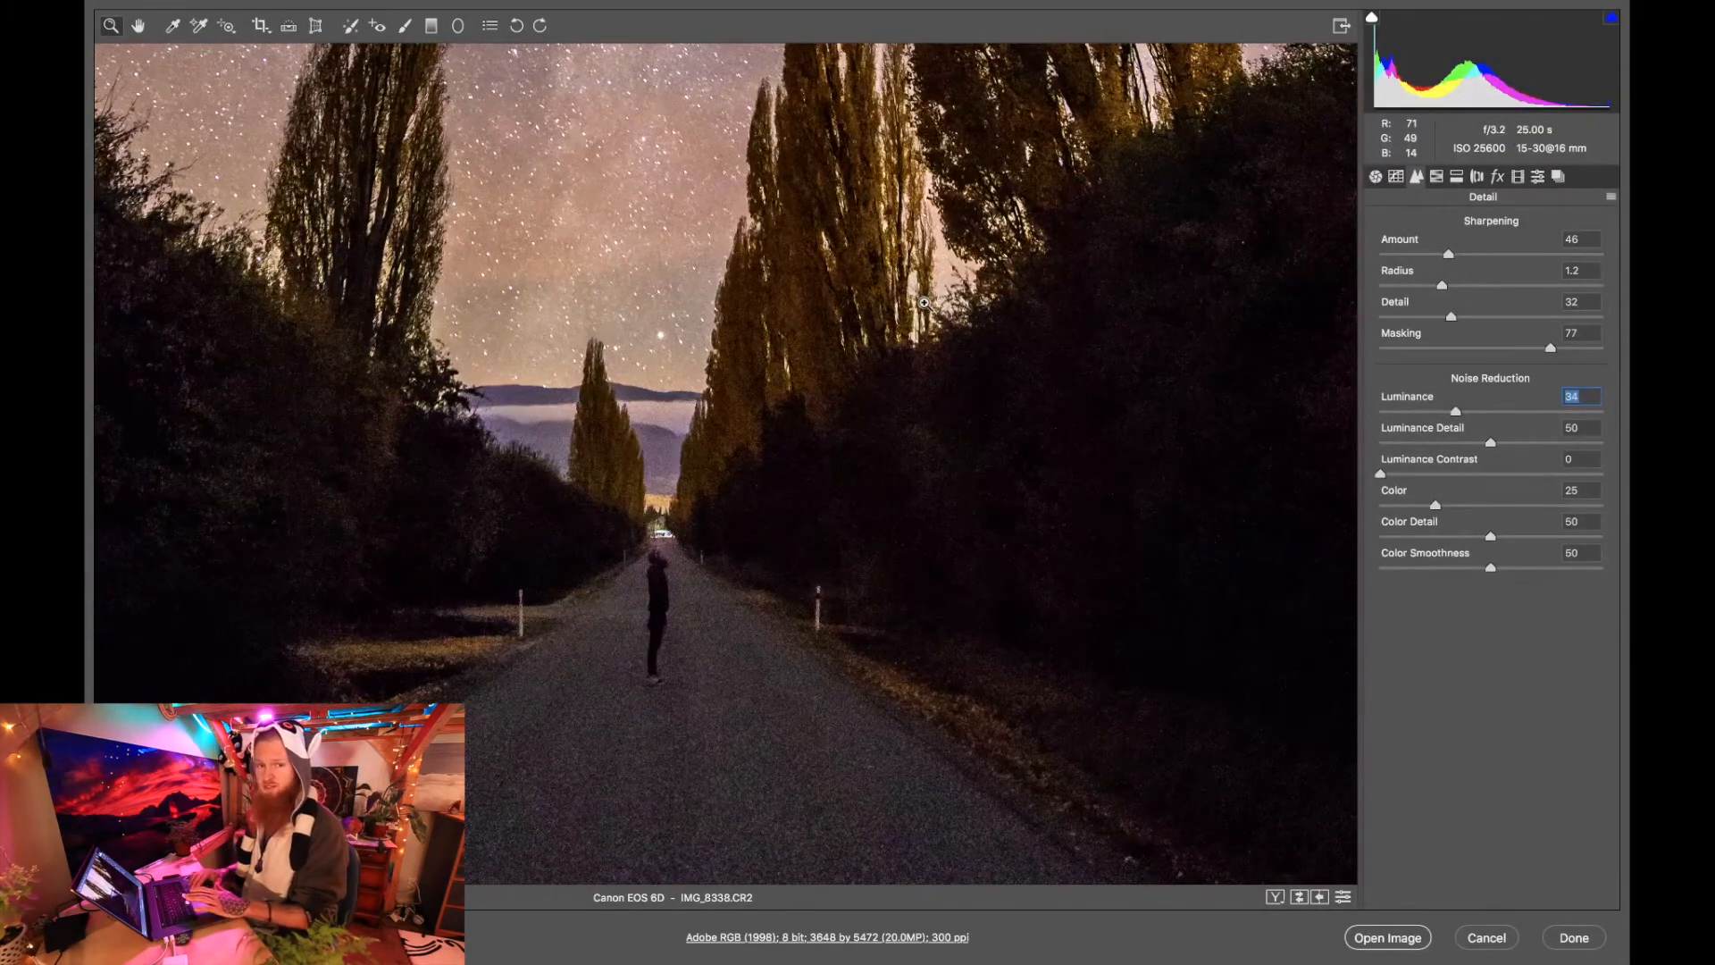
scroll(925, 302, "left", 3)
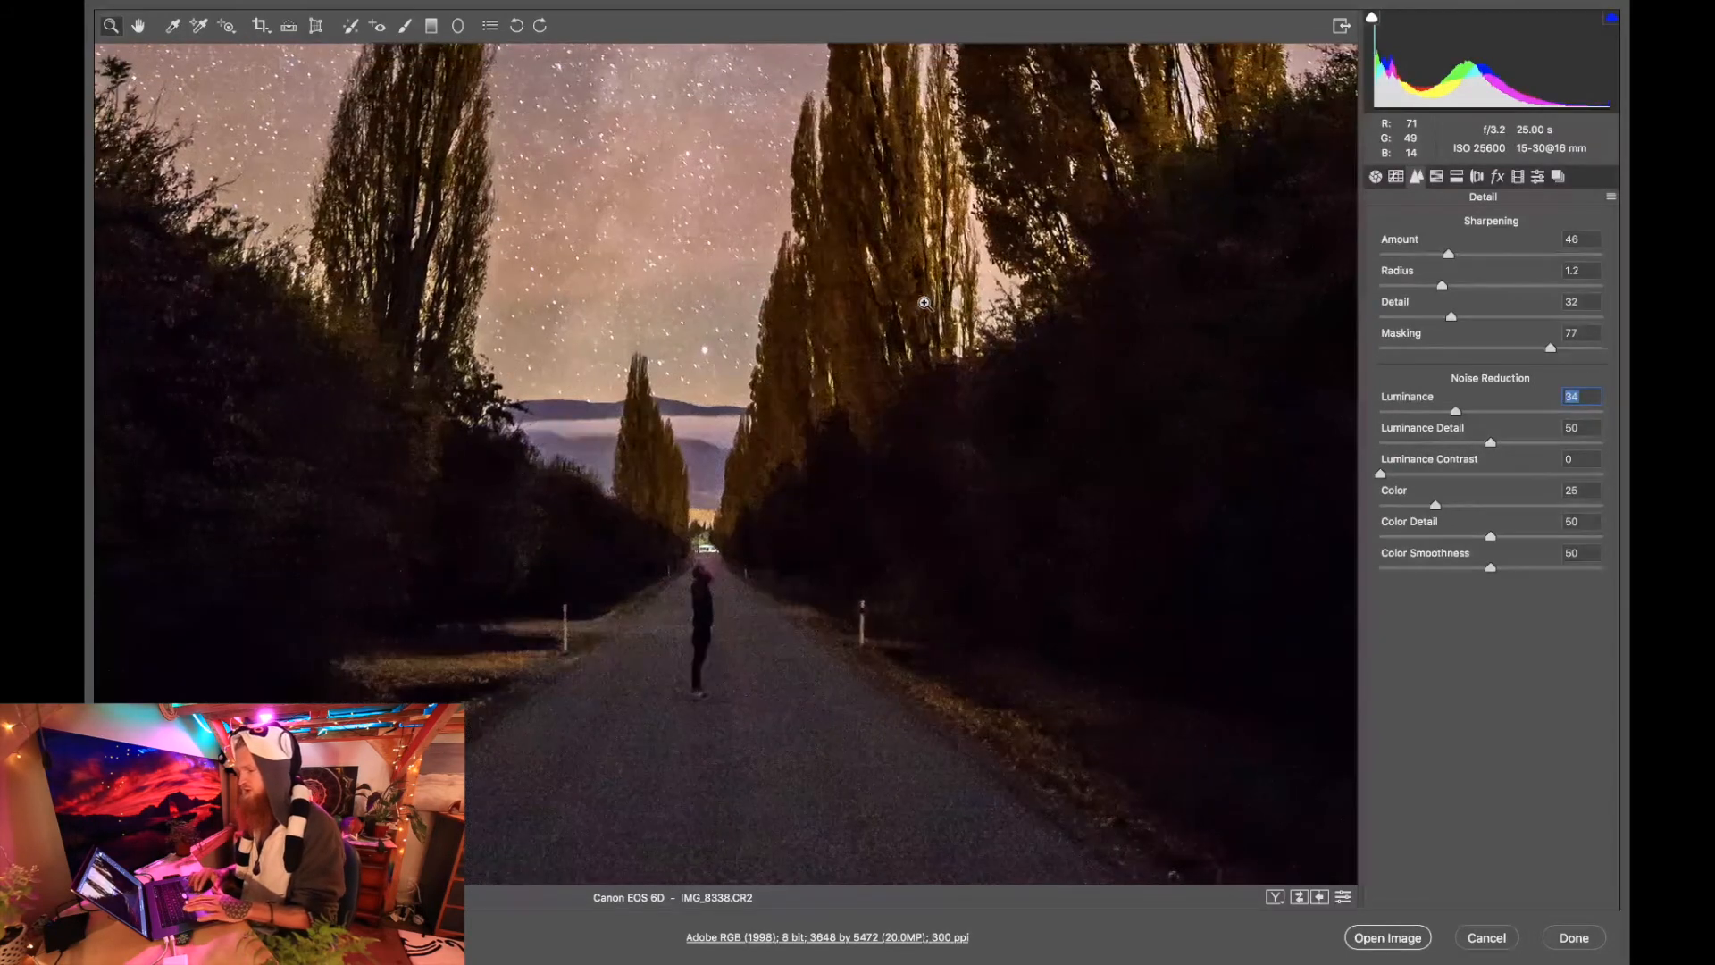
scroll(925, 303, "down", 3)
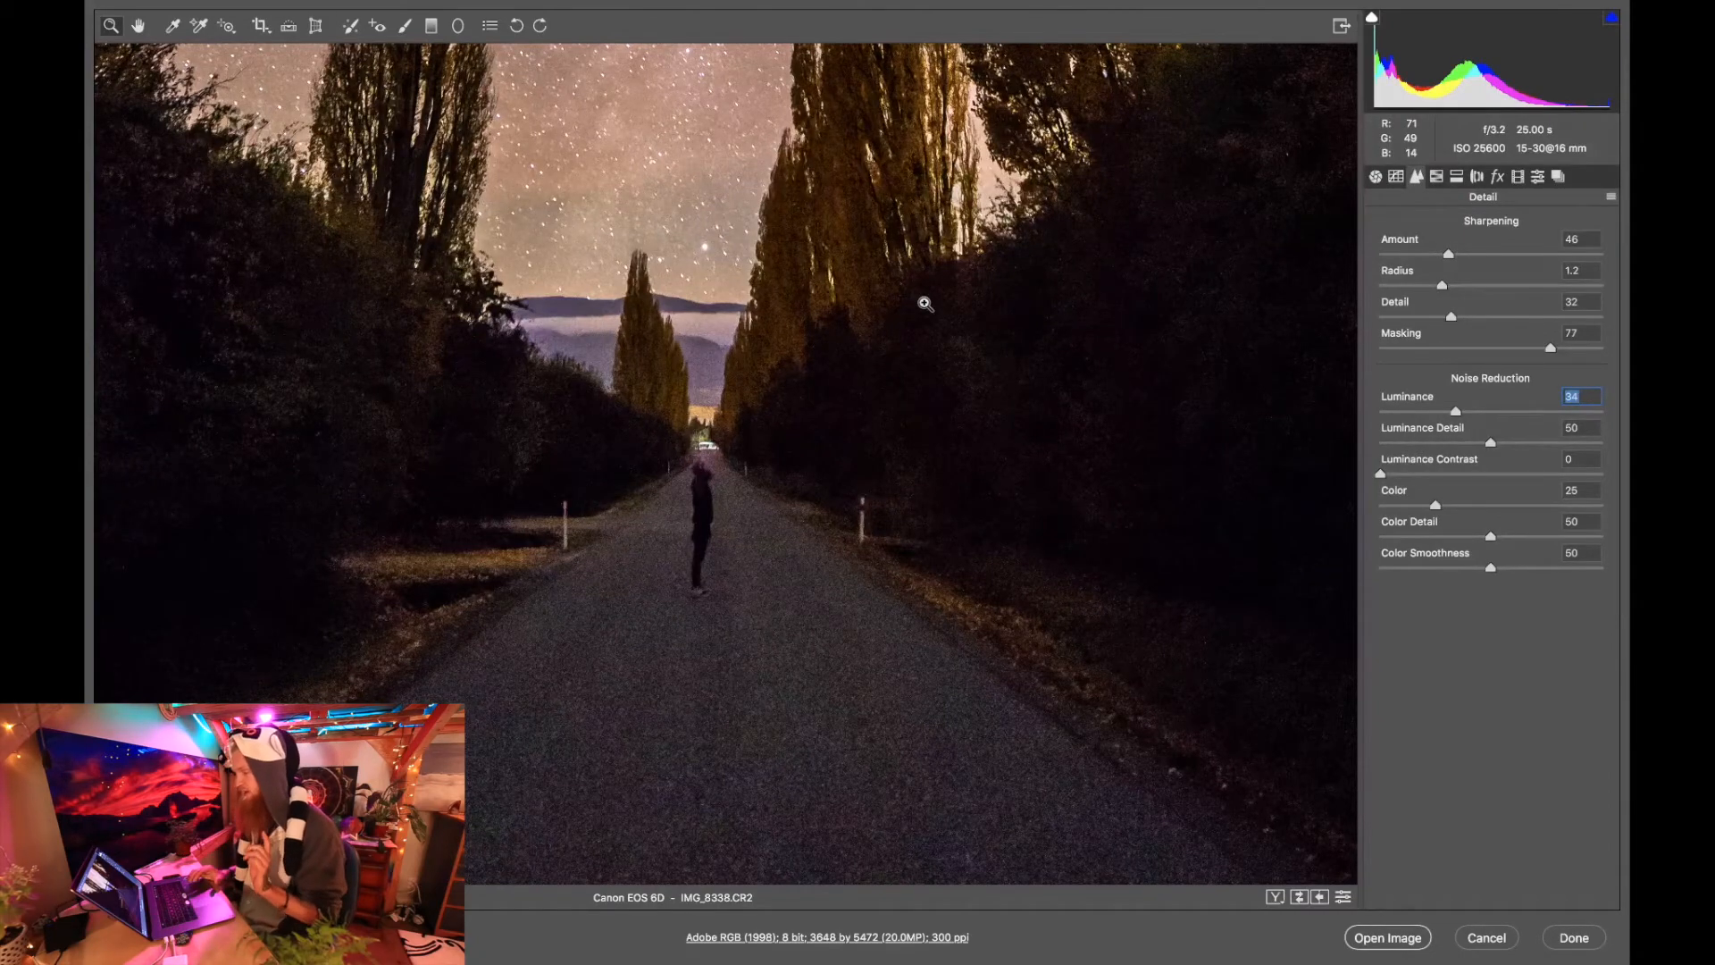
scroll(567, 528, "left", 5)
scroll(572, 529, "up", 5)
scroll(572, 529, "right", 5)
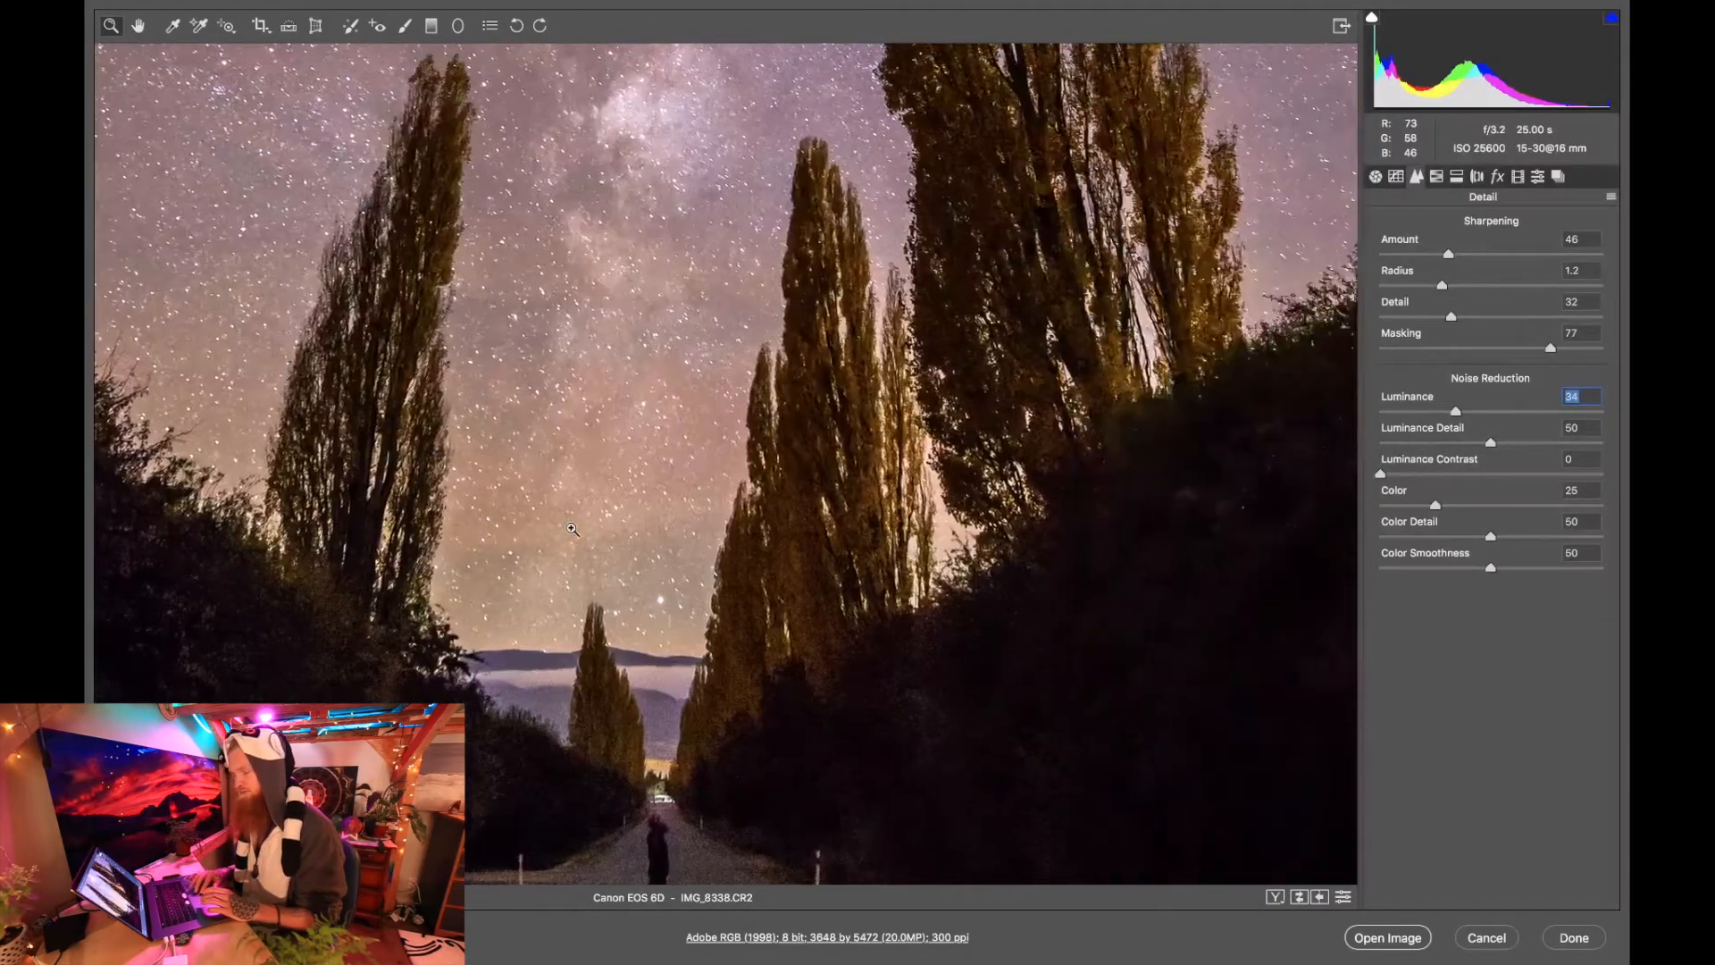
scroll(572, 529, "right", 5)
scroll(572, 529, "down", 10)
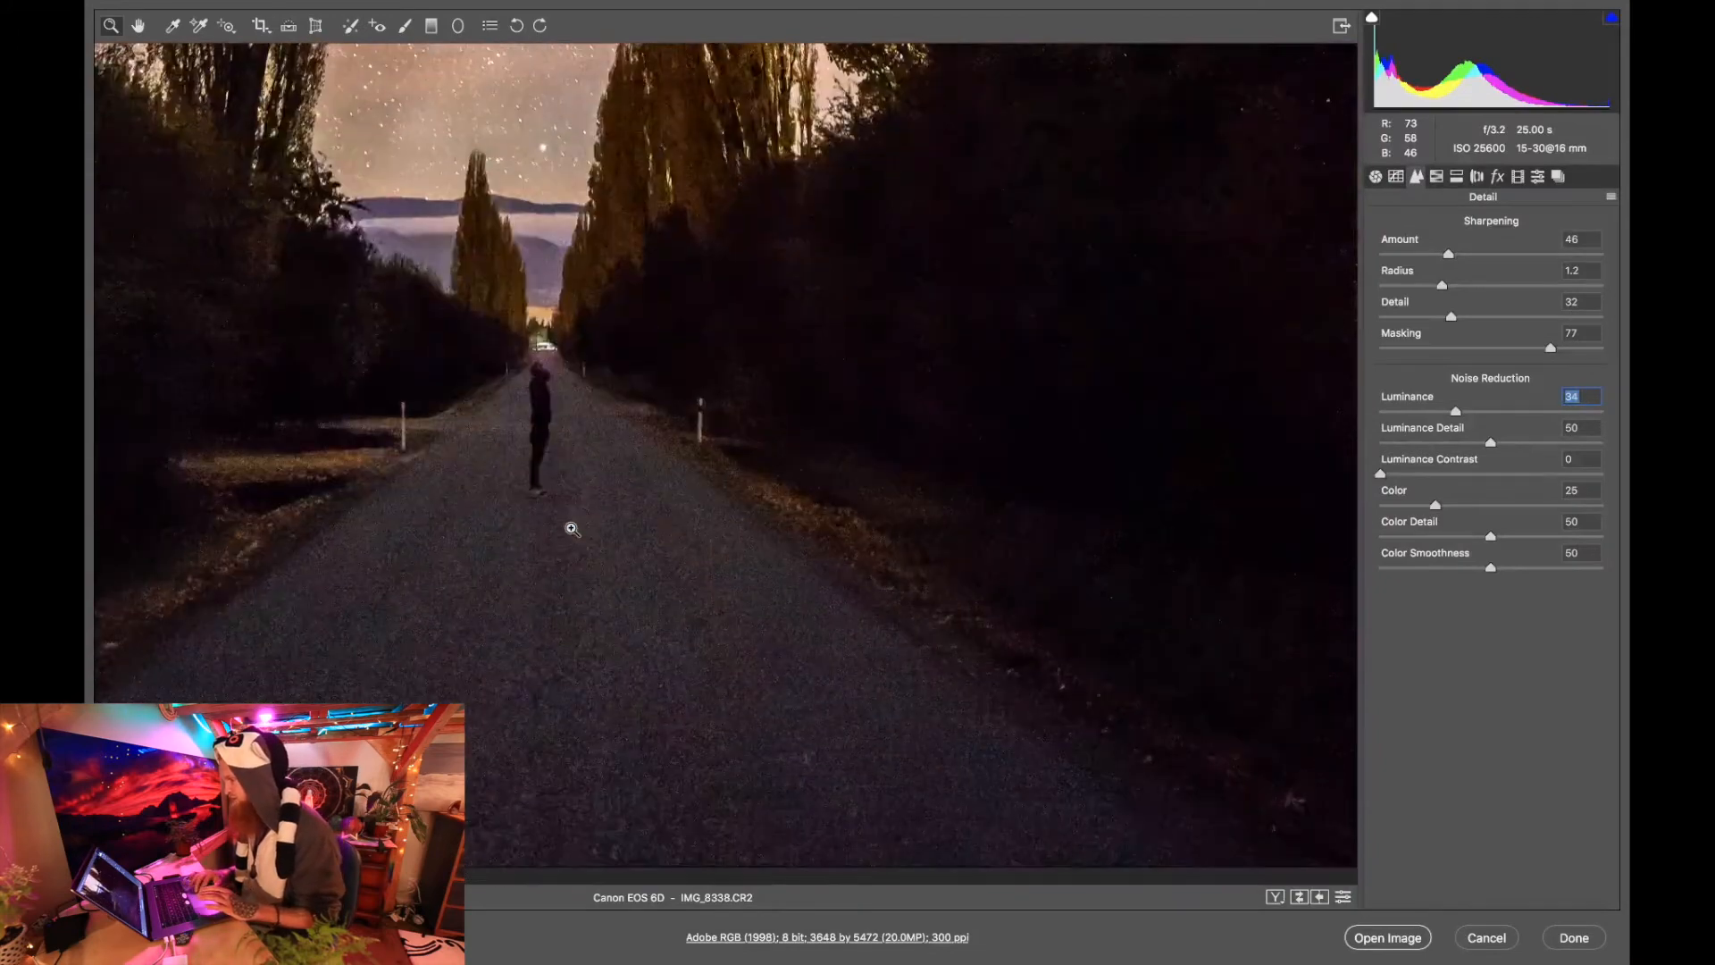
scroll(572, 529, "right", 2)
scroll(572, 529, "up", 10)
scroll(572, 529, "down", 6)
scroll(572, 528, "left", 4)
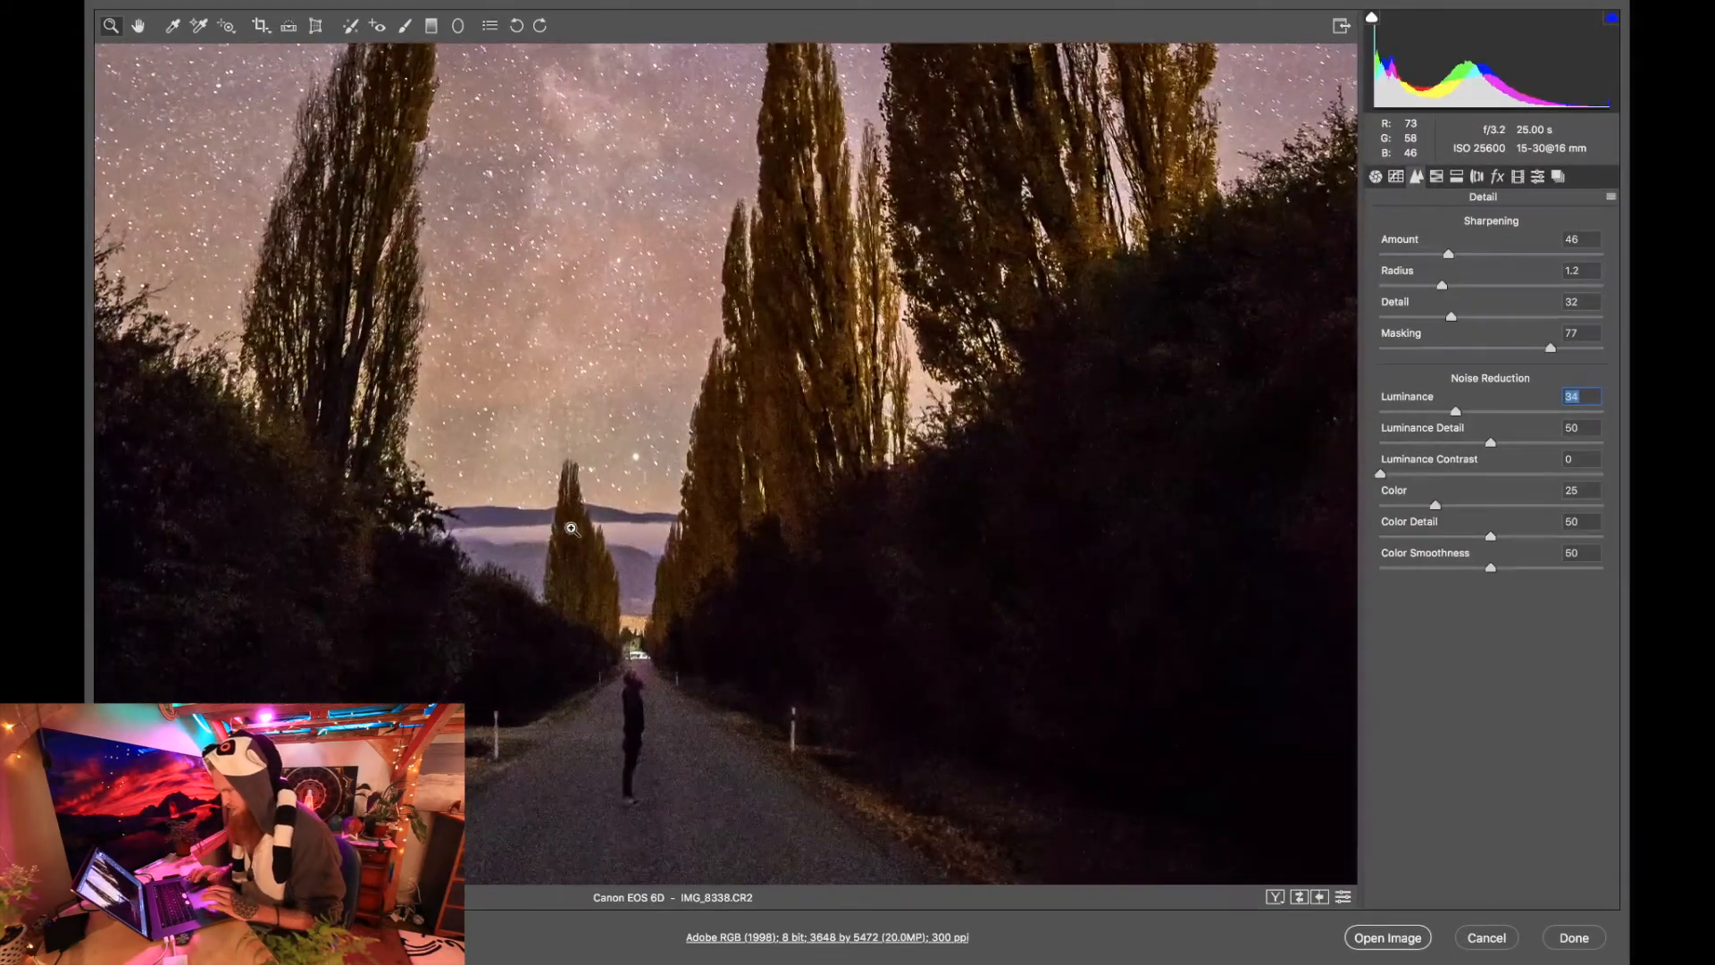
right_click(572, 529)
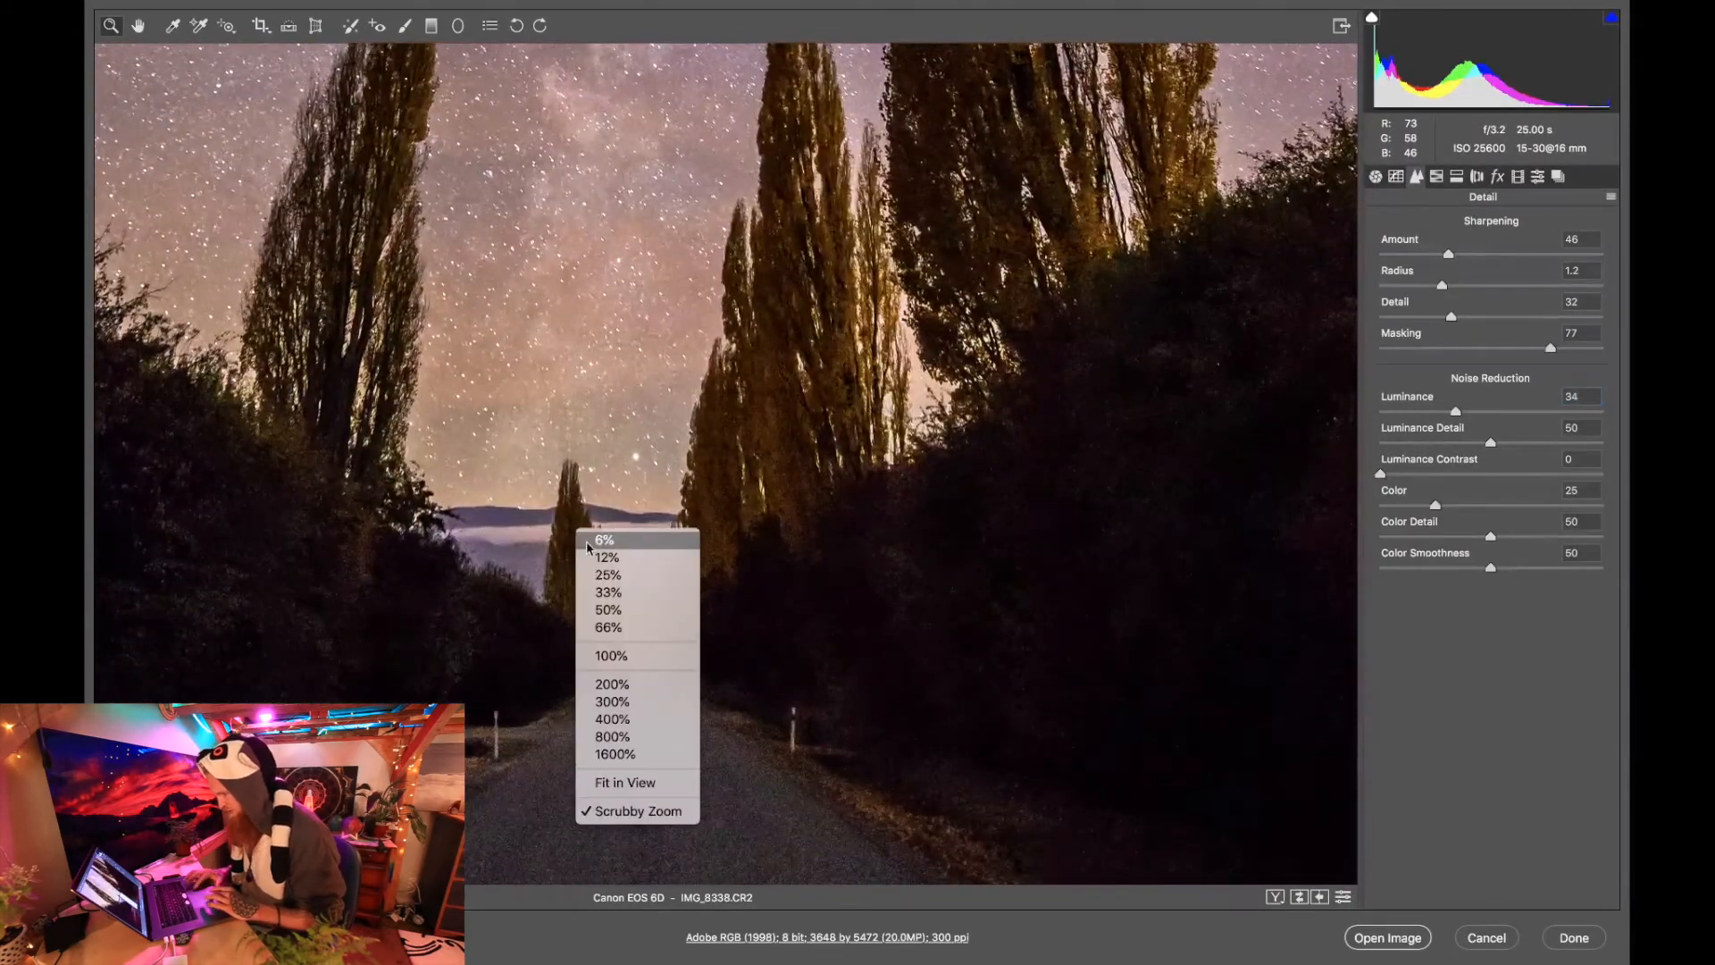
left_click(659, 784)
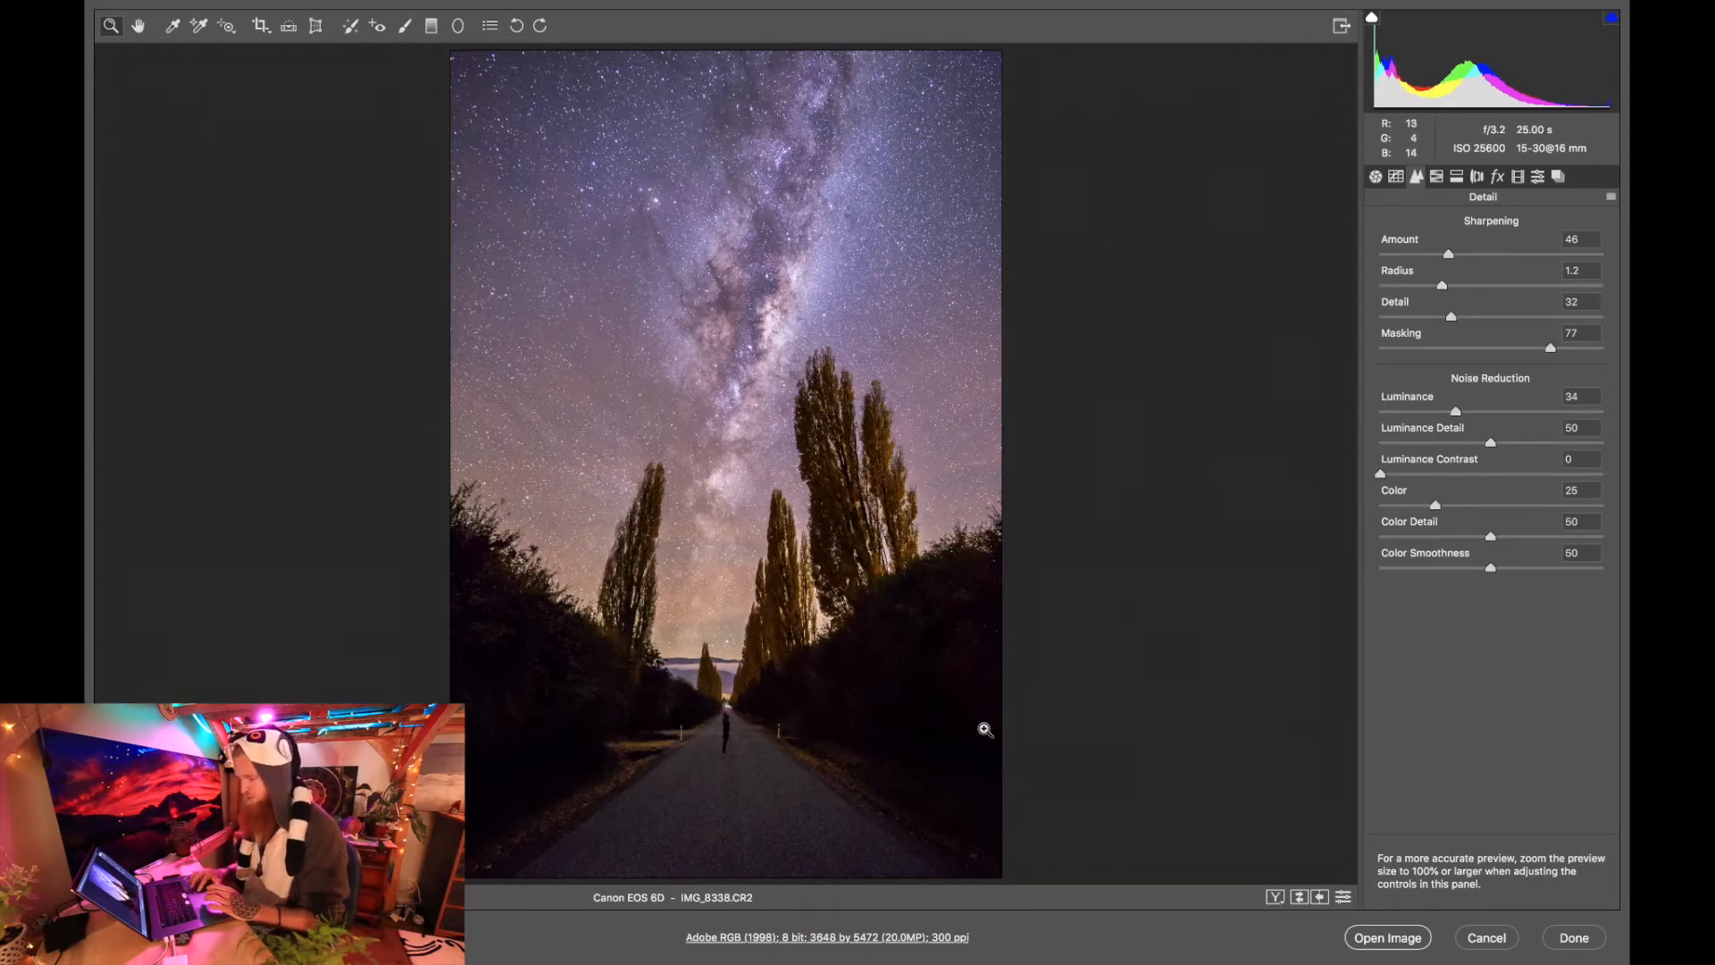
Enable Remove Chromatic Aberration in the lens corrections.
left_click(1437, 179)
left_click(1456, 178)
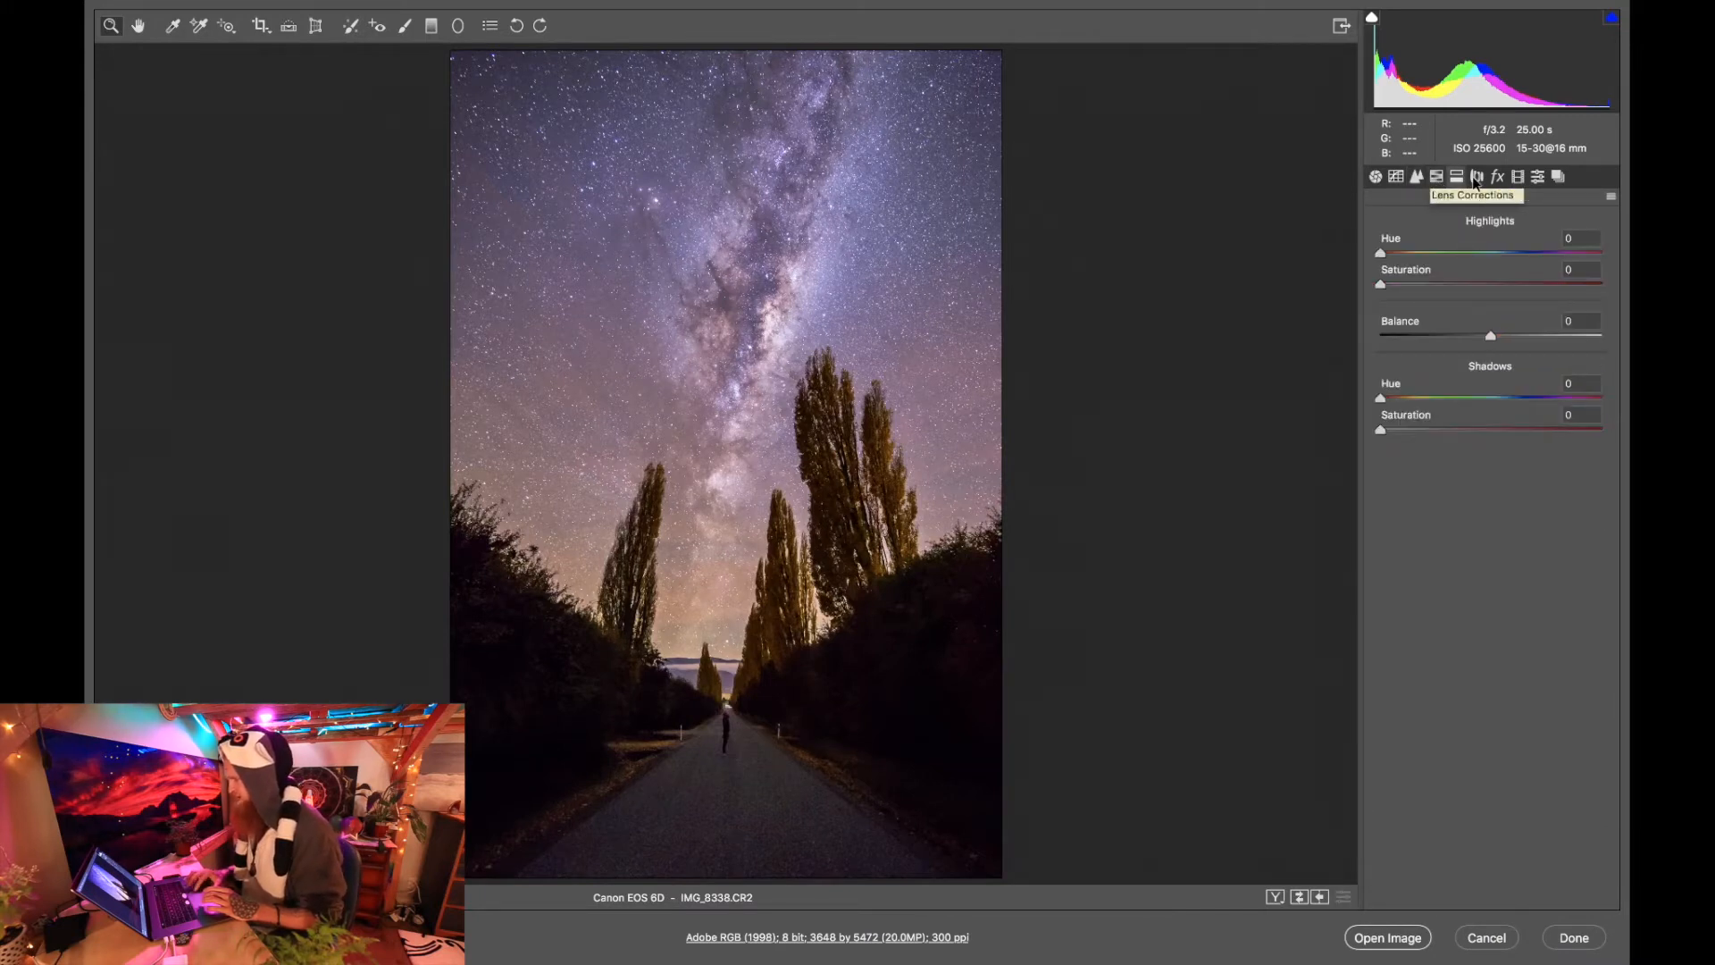
left_click(1476, 178)
left_click(1390, 225)
left_click(1415, 259)
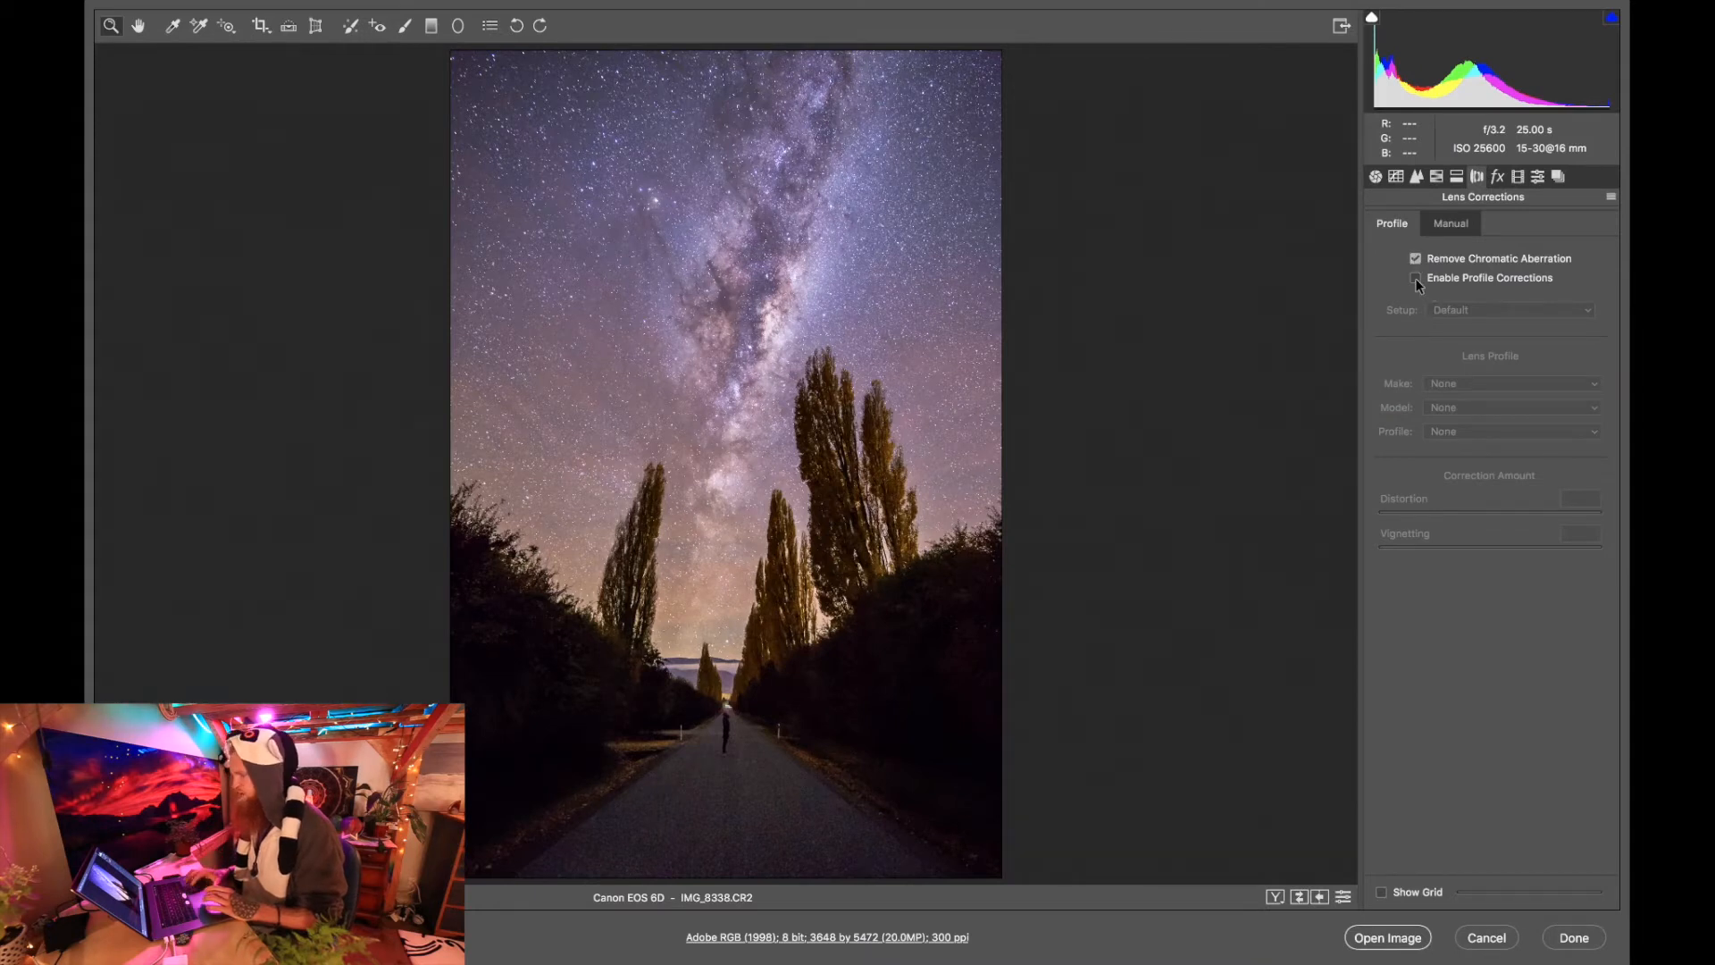
Try the automatic lens profile corrections, and set the manual lens Vignetting Amount to +31 instead.
left_click(1415, 278)
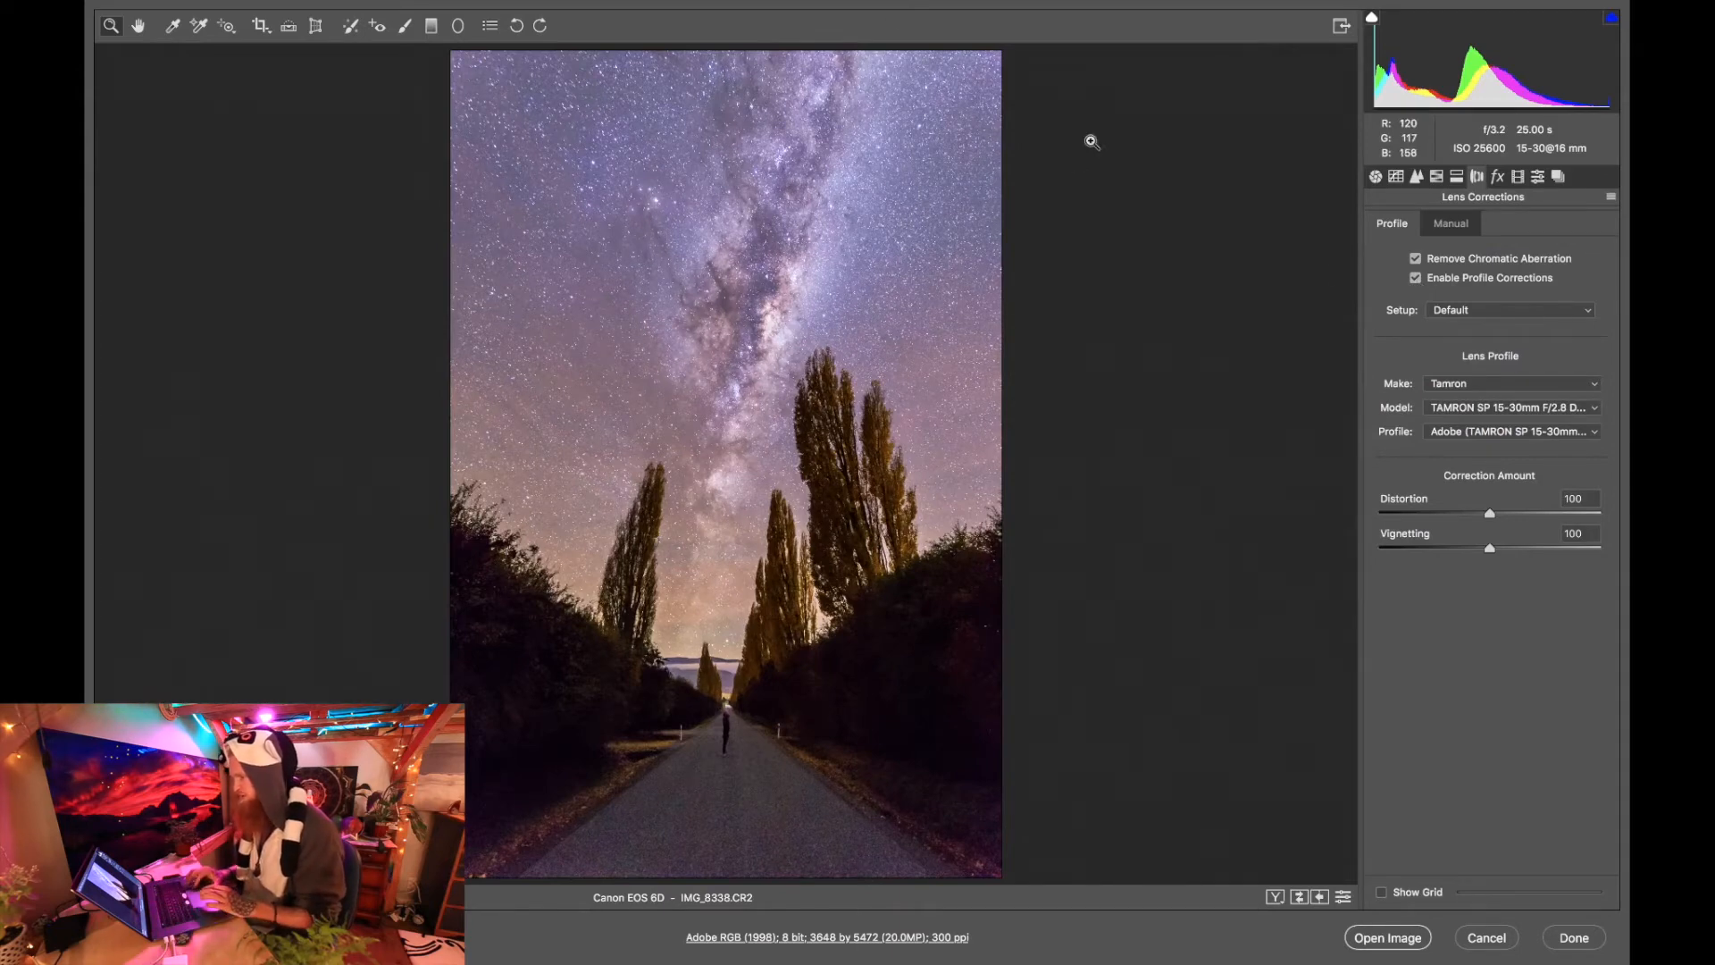
left_click(1415, 279)
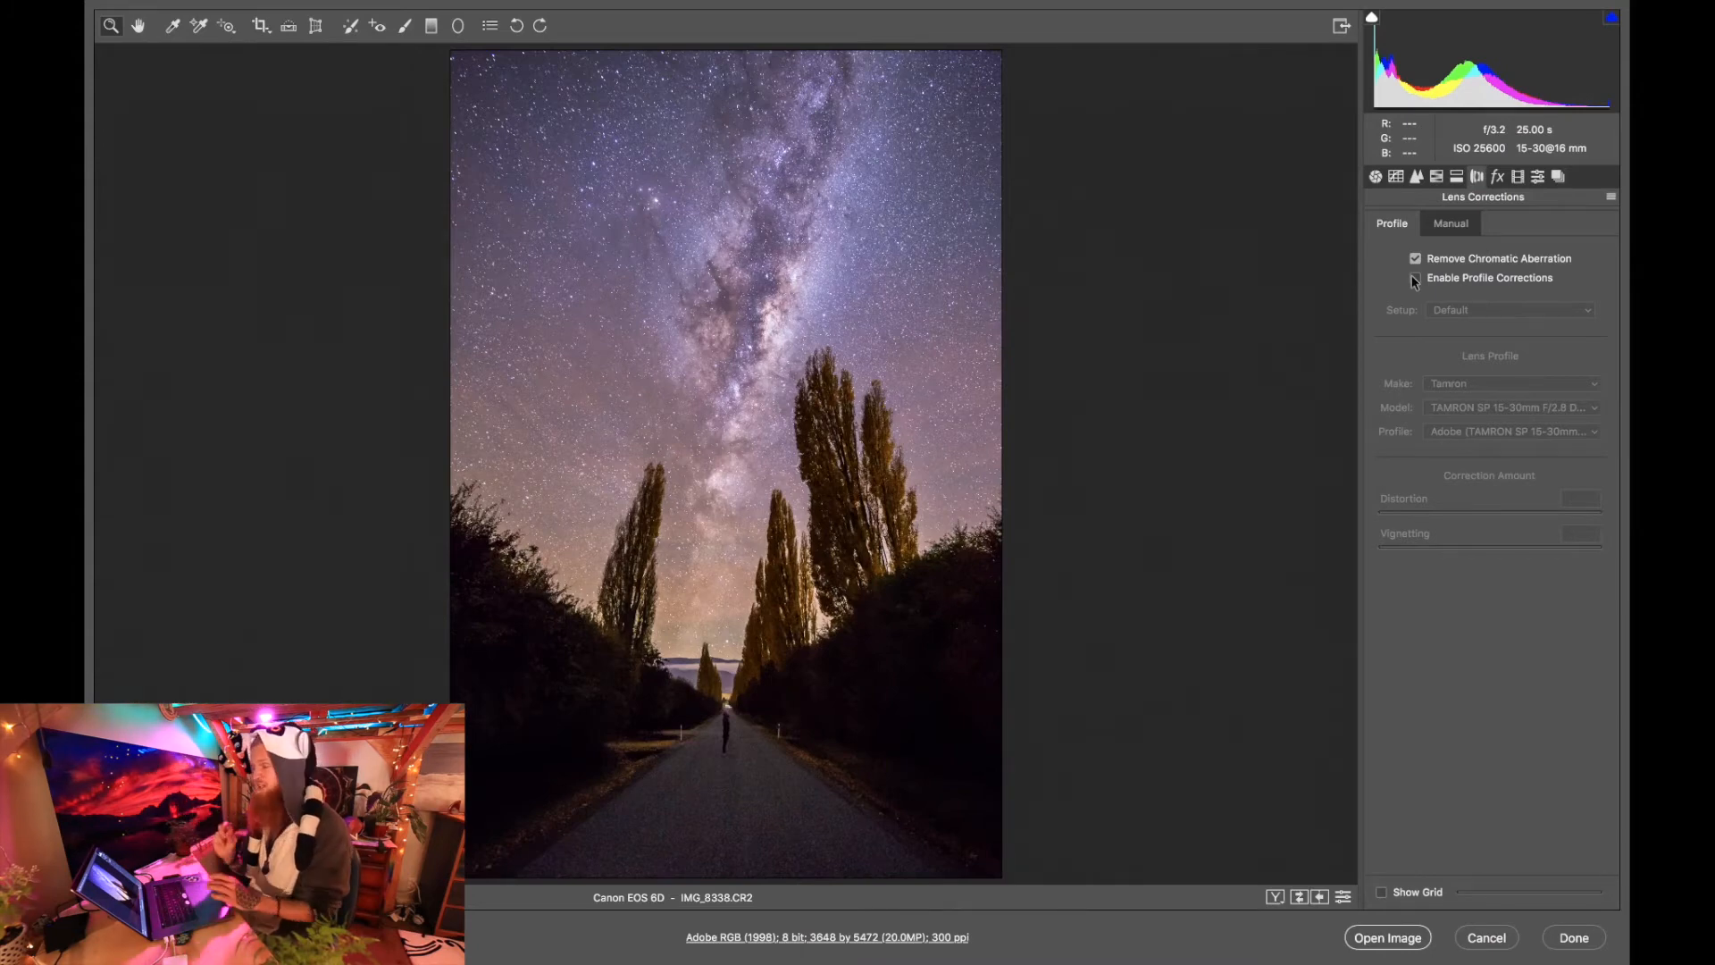
left_click(1465, 218)
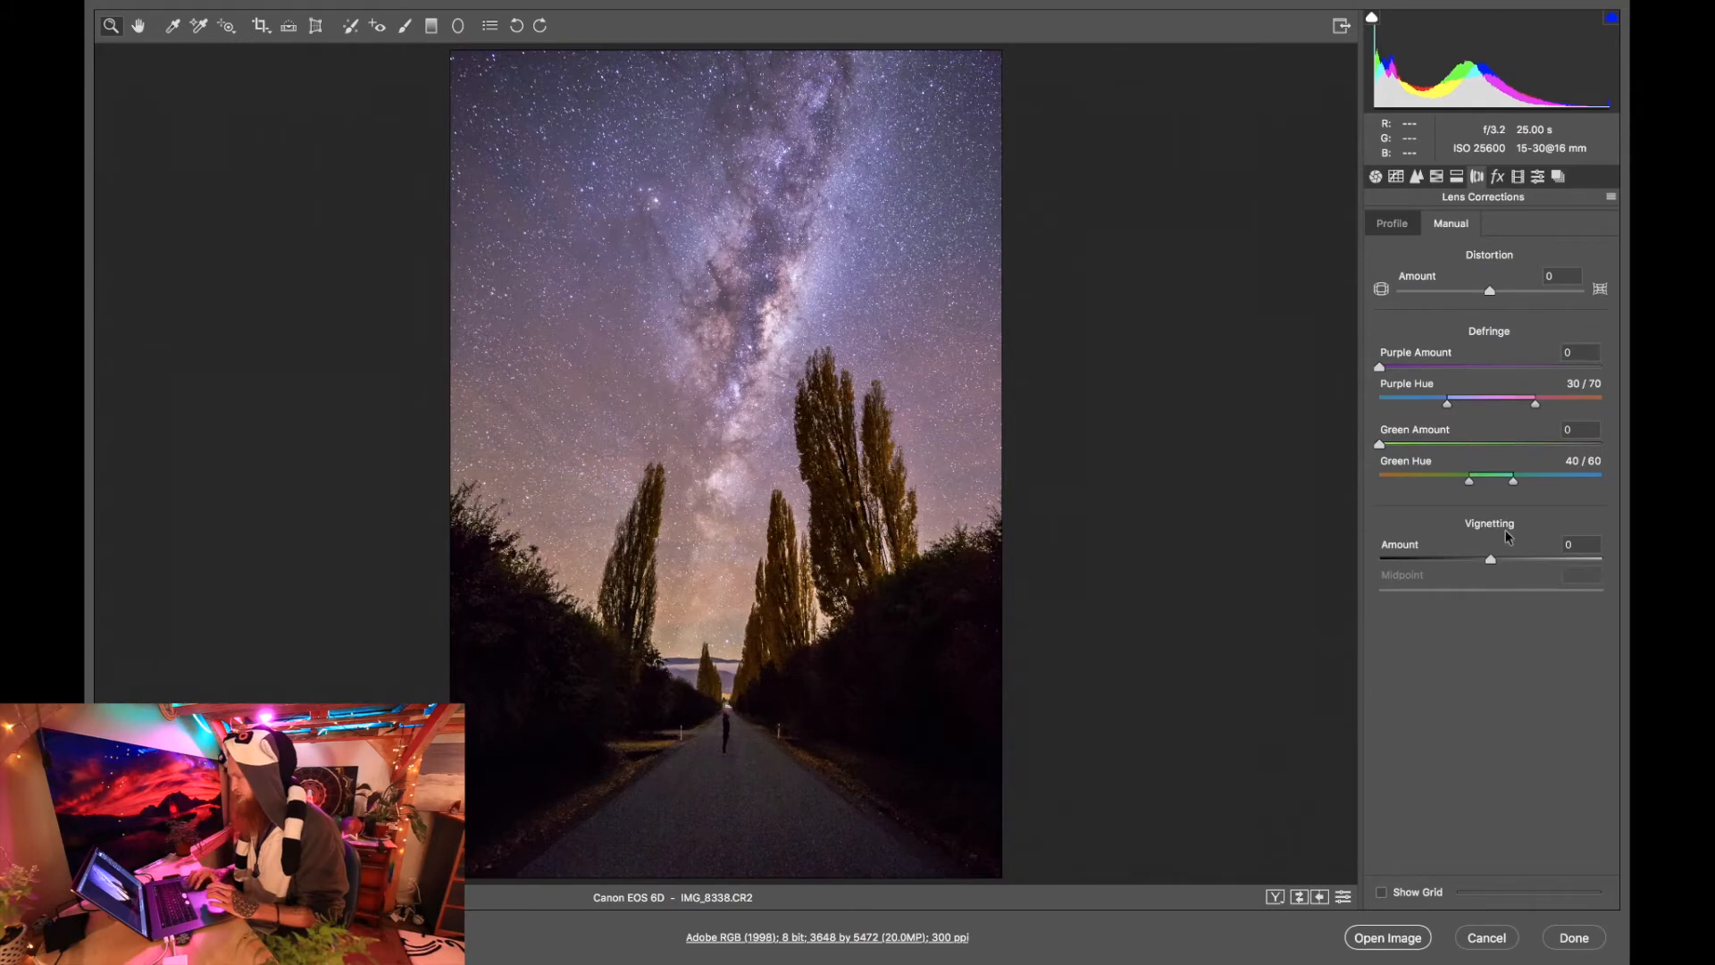
left_click_drag(1508, 564, 1528, 565)
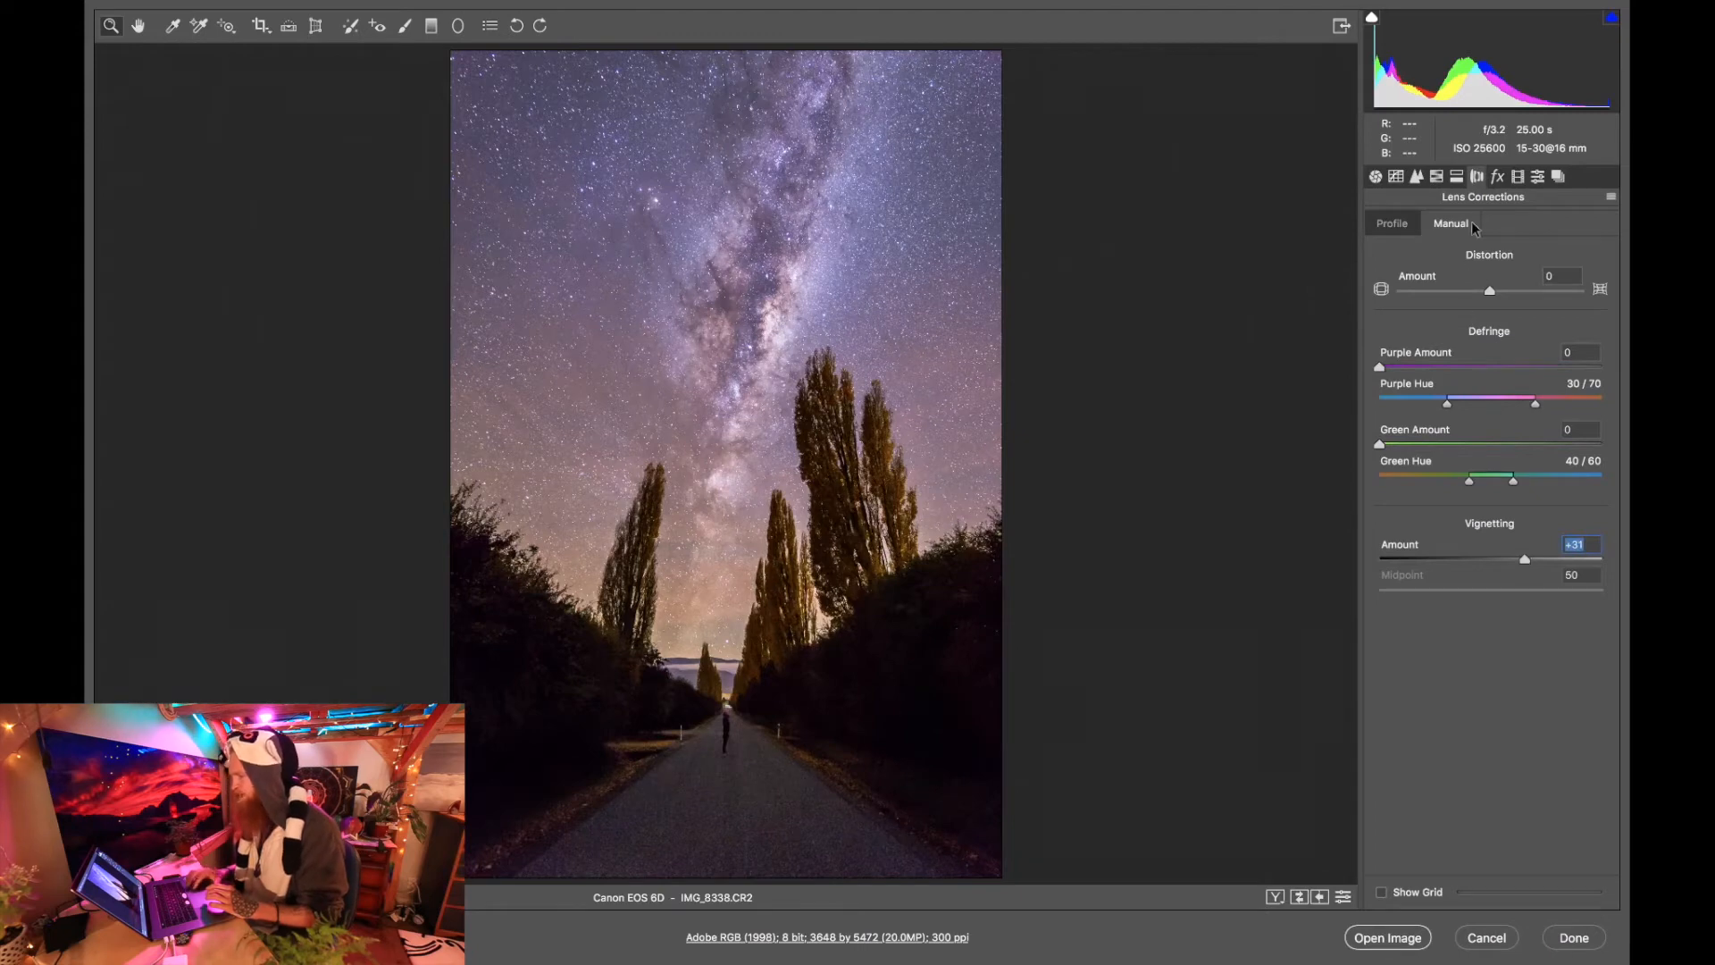
Add a post-crop vignette with Amount -13, Midpoint 25, Feather 81 and Highlights 100.
left_click(1498, 177)
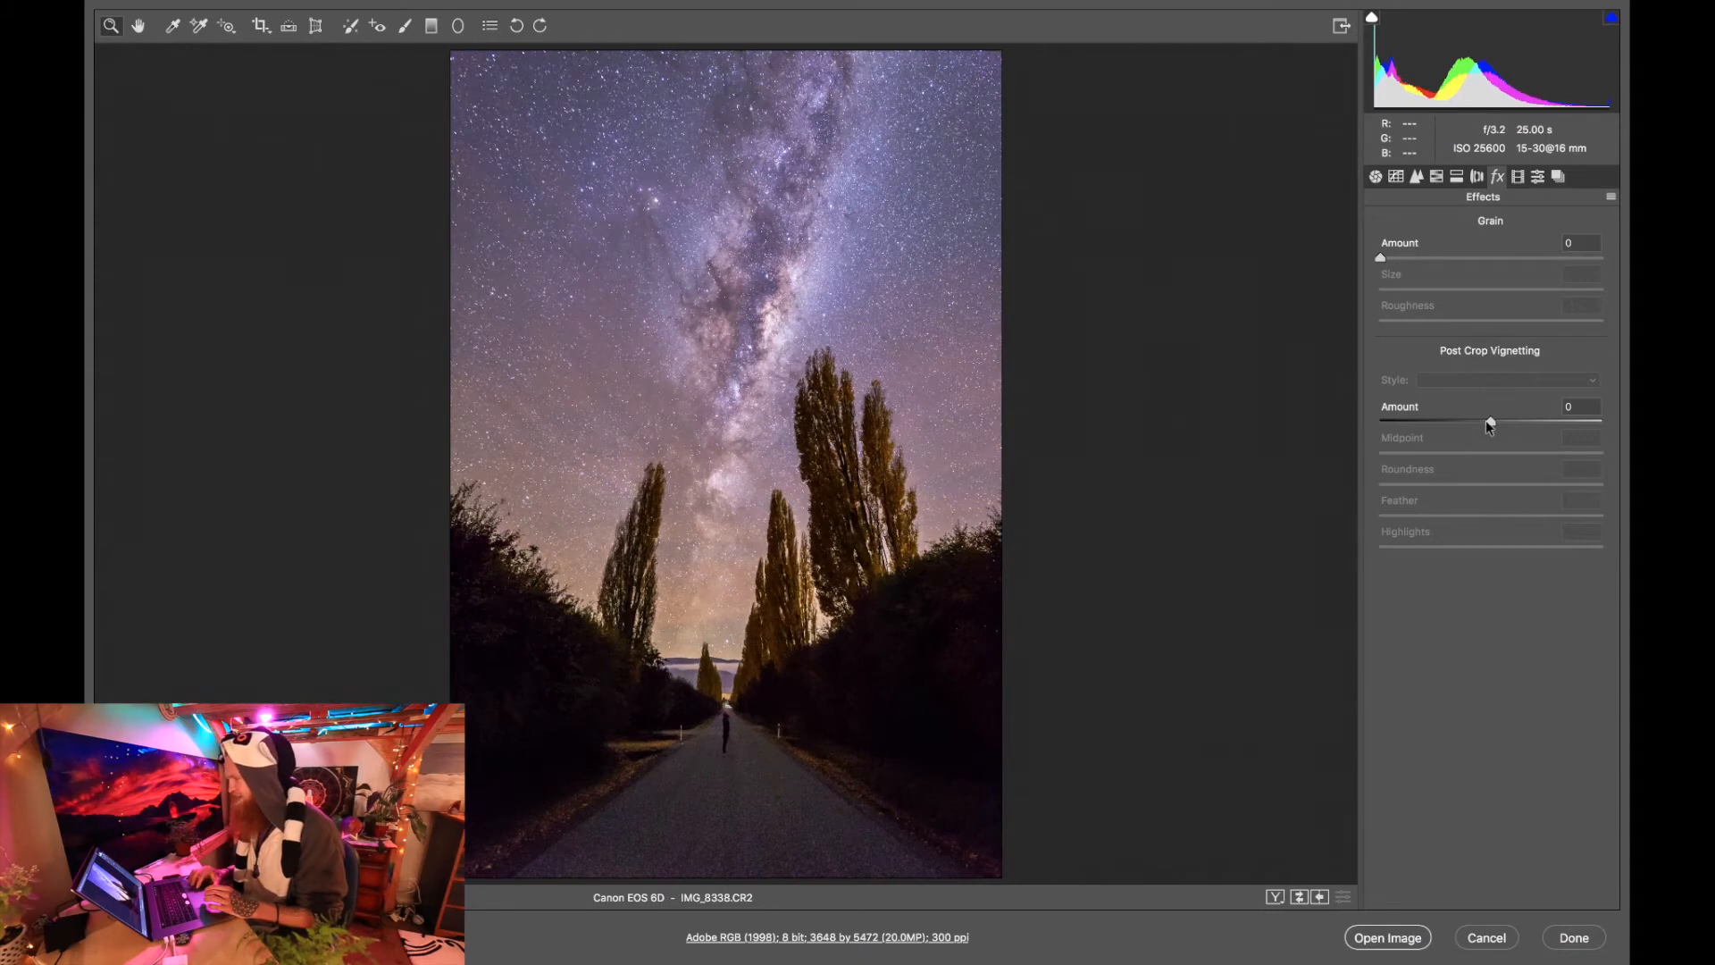
left_click_drag(1488, 419, 1471, 419)
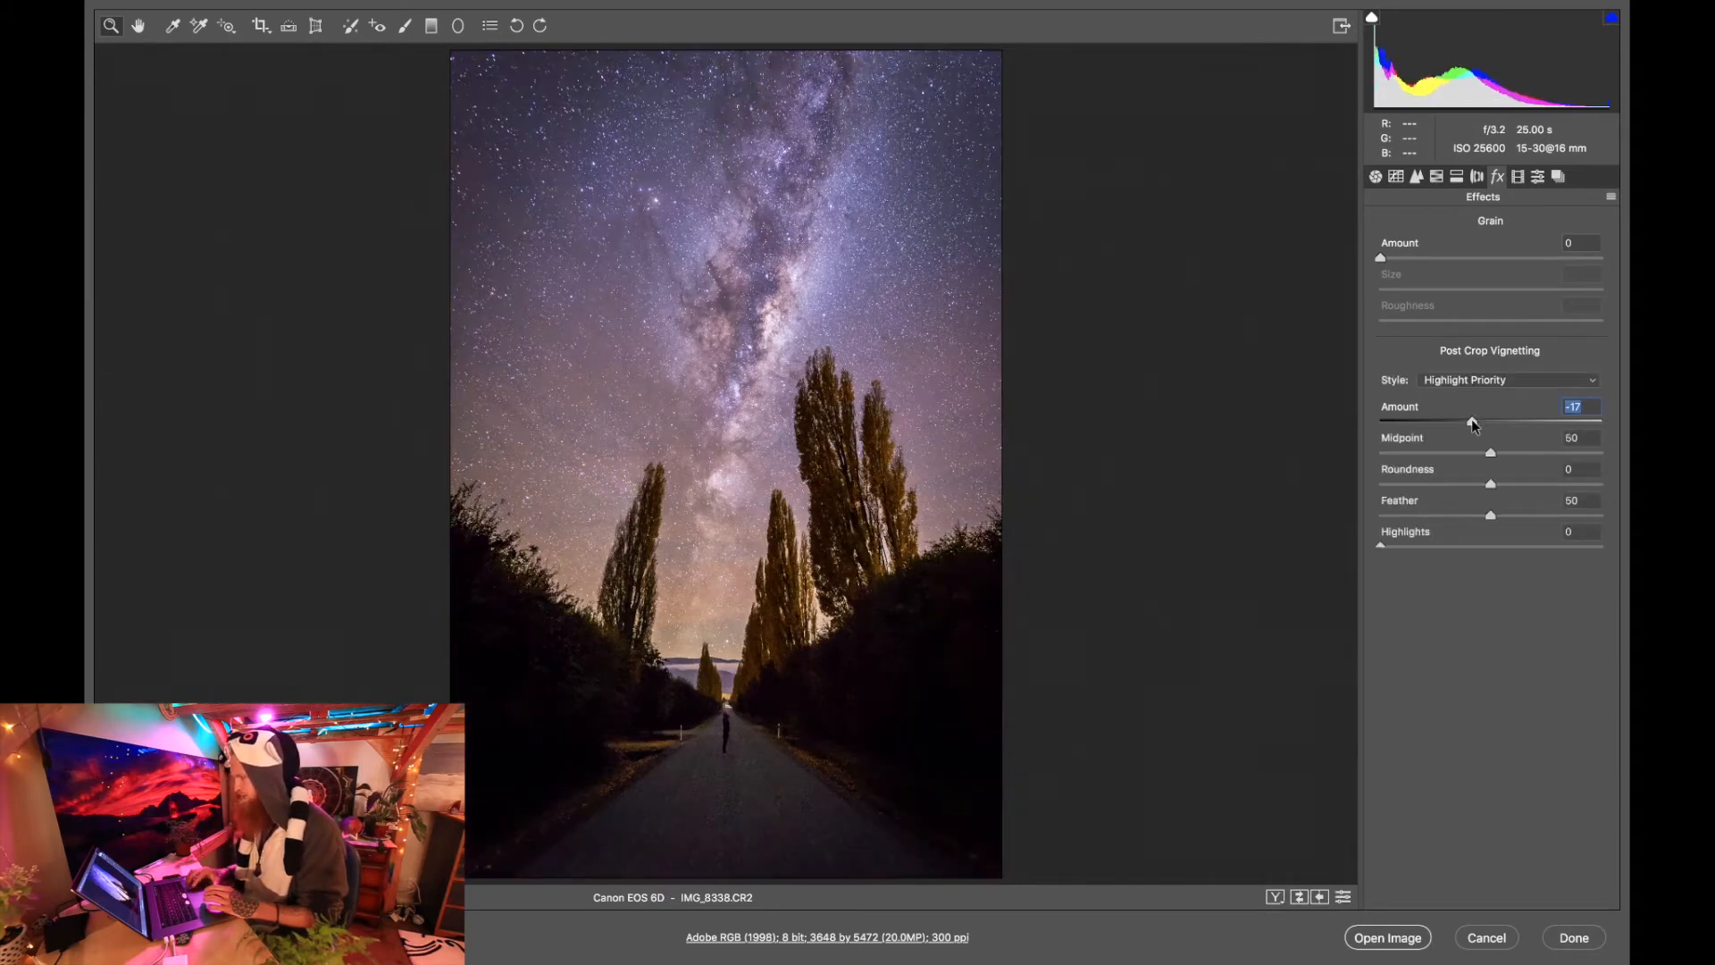
left_click_drag(1465, 453, 1435, 454)
left_click_drag(1490, 515, 1558, 516)
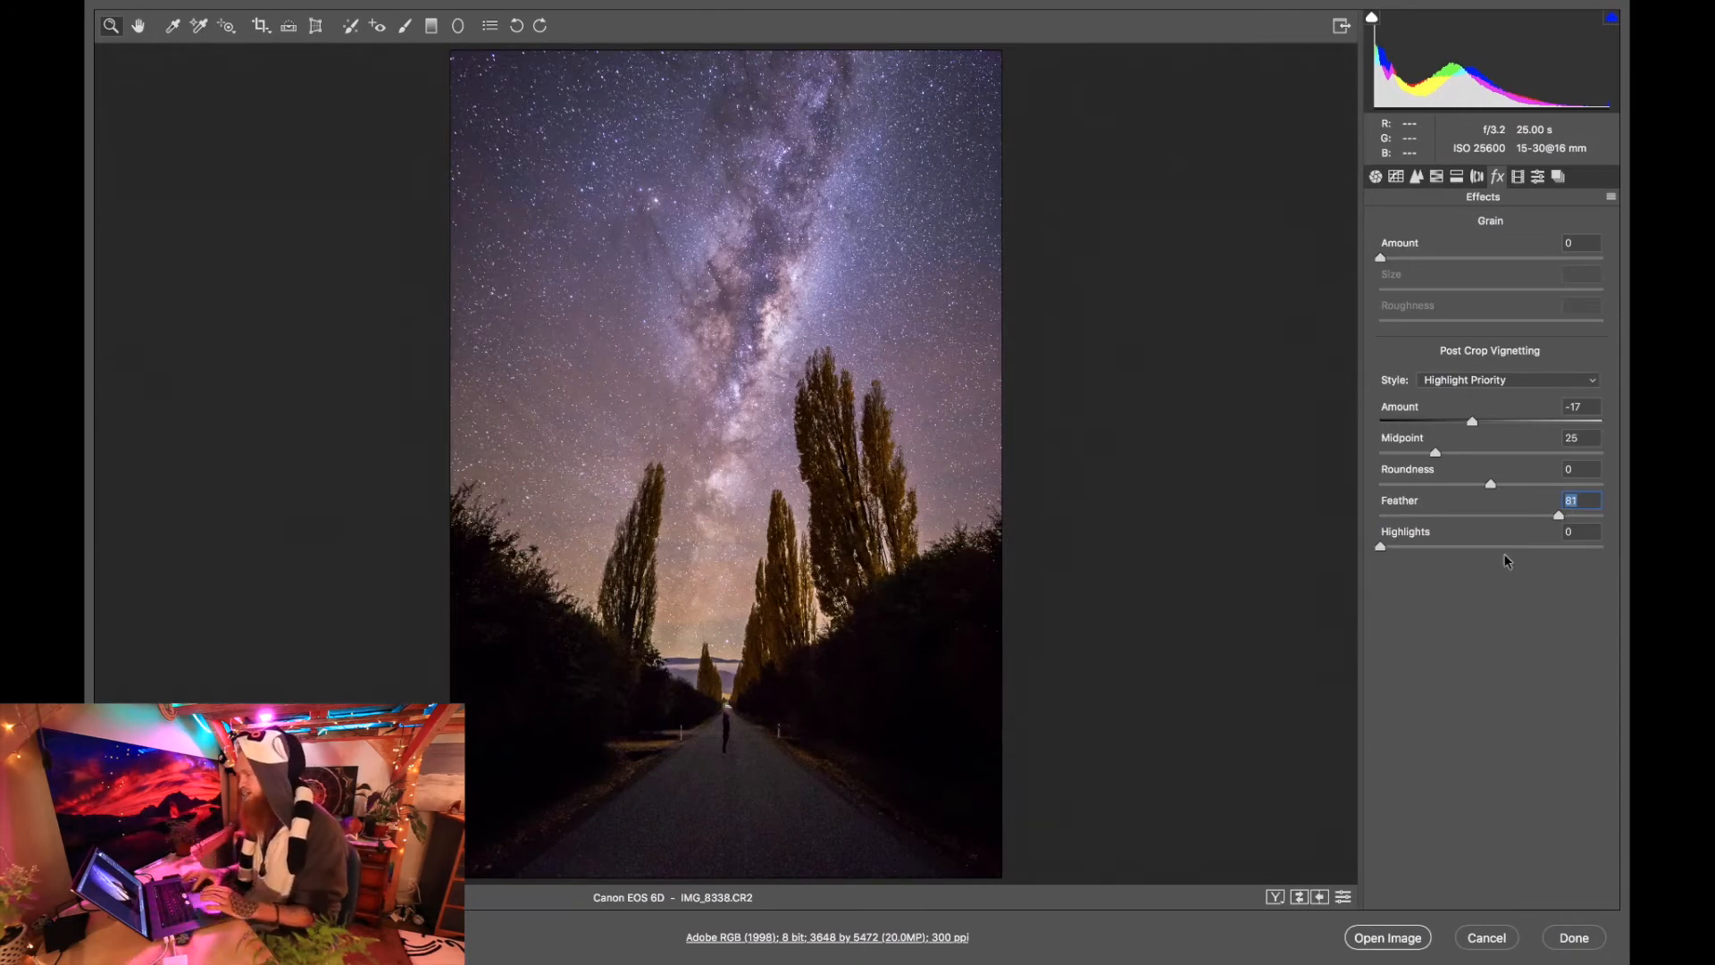
left_click(1602, 549)
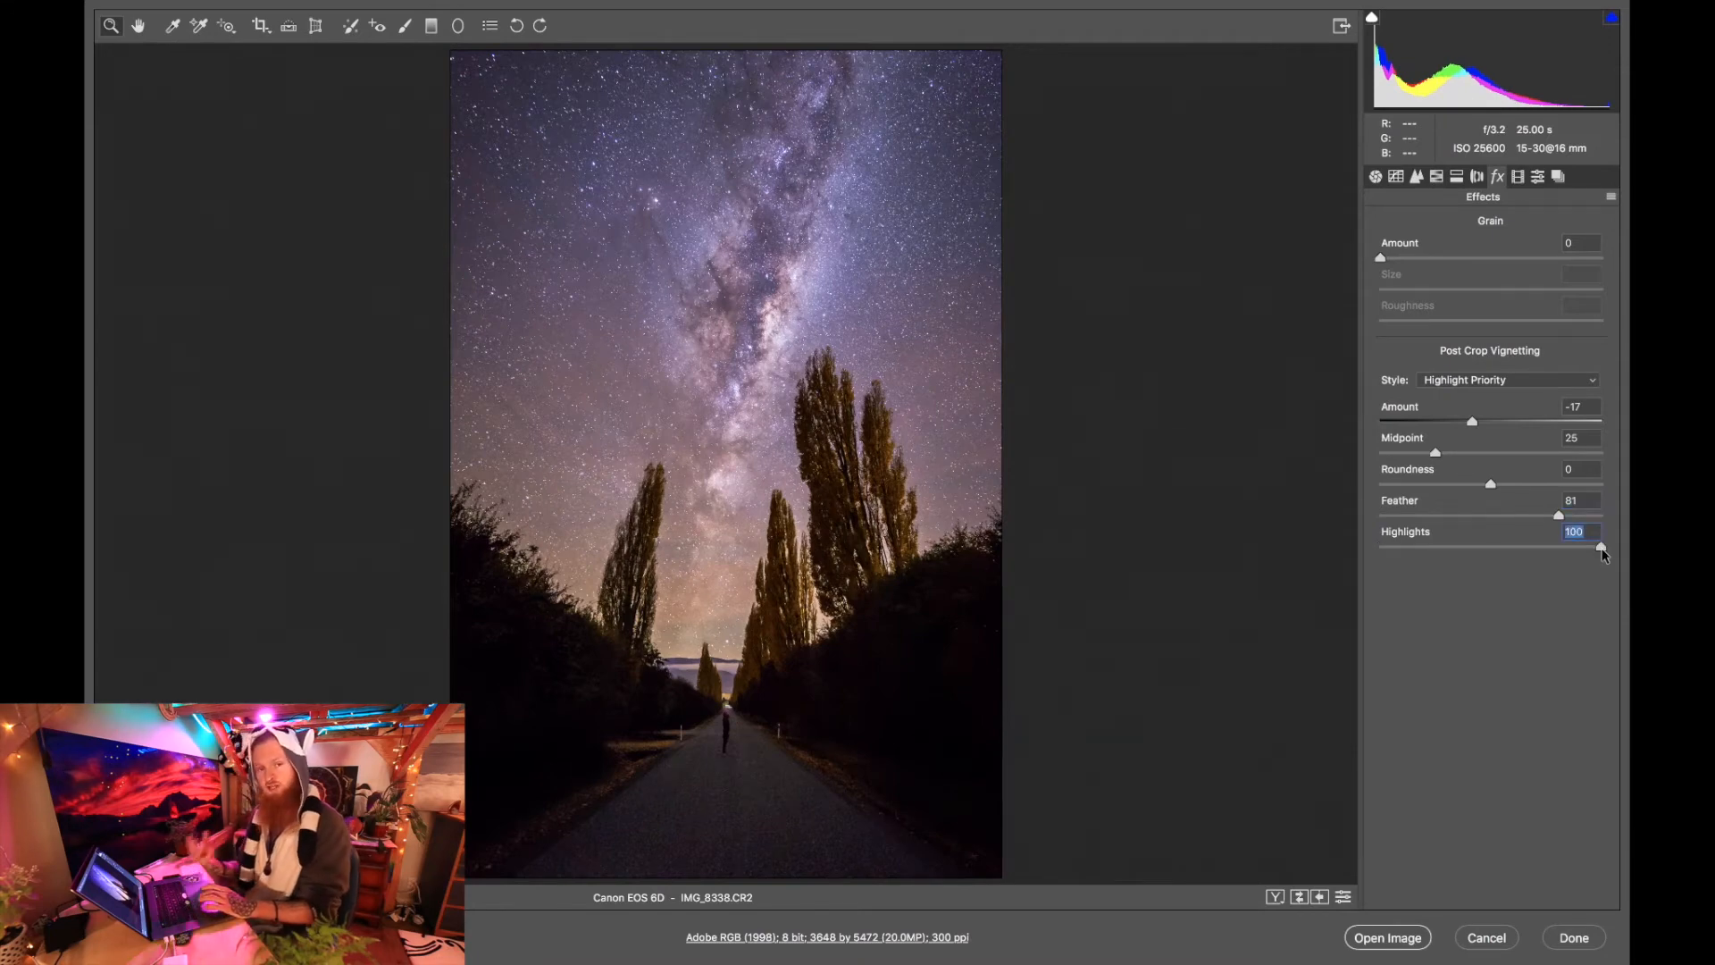
left_click_drag(1474, 427, 1478, 429)
left_click(1478, 427)
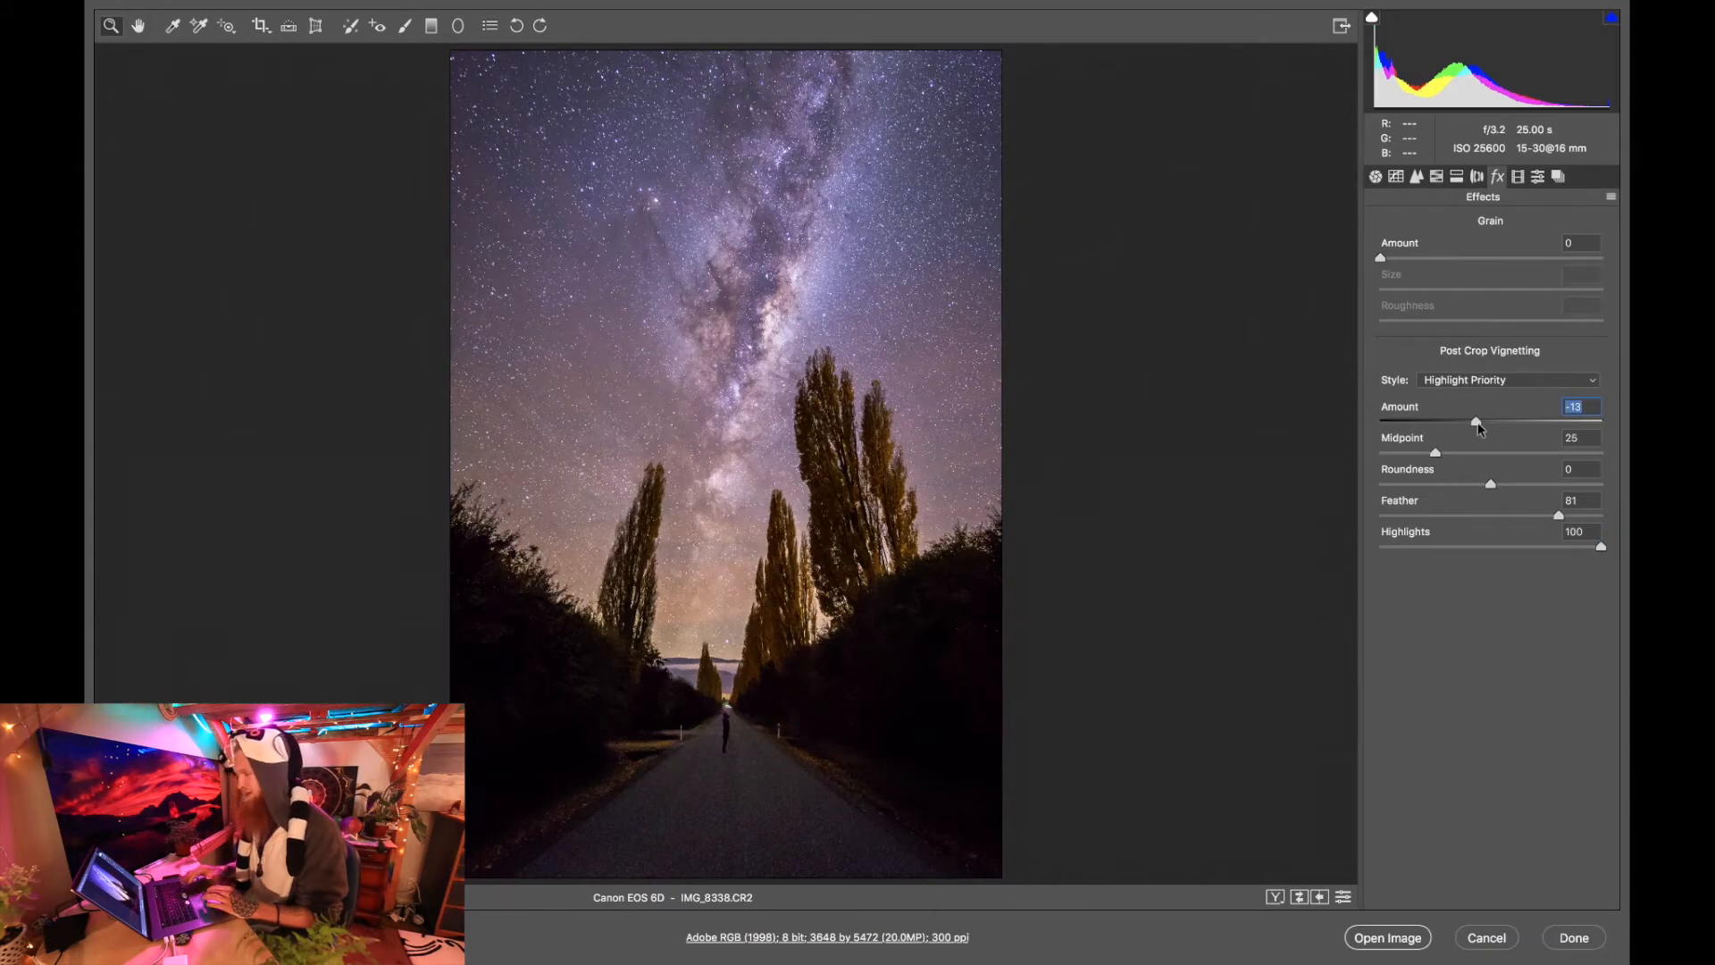
Set the calibration Shadows Tint to +1 and return to the basic adjustments.
left_click(1519, 181)
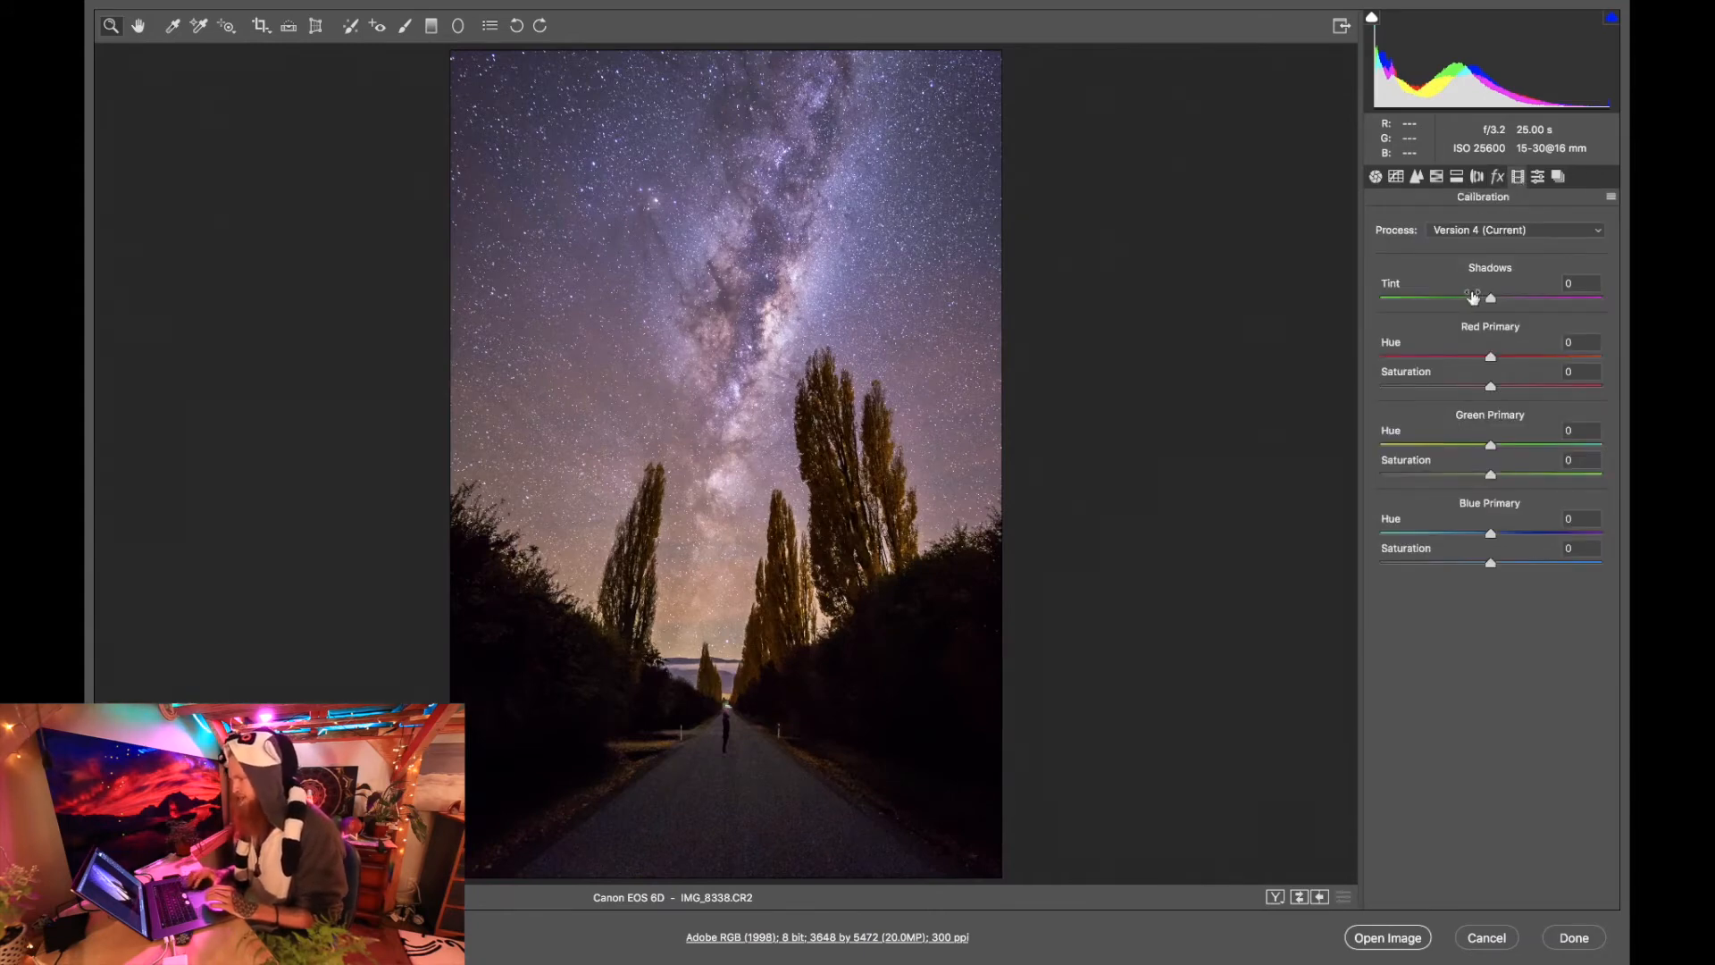
left_click(1490, 298)
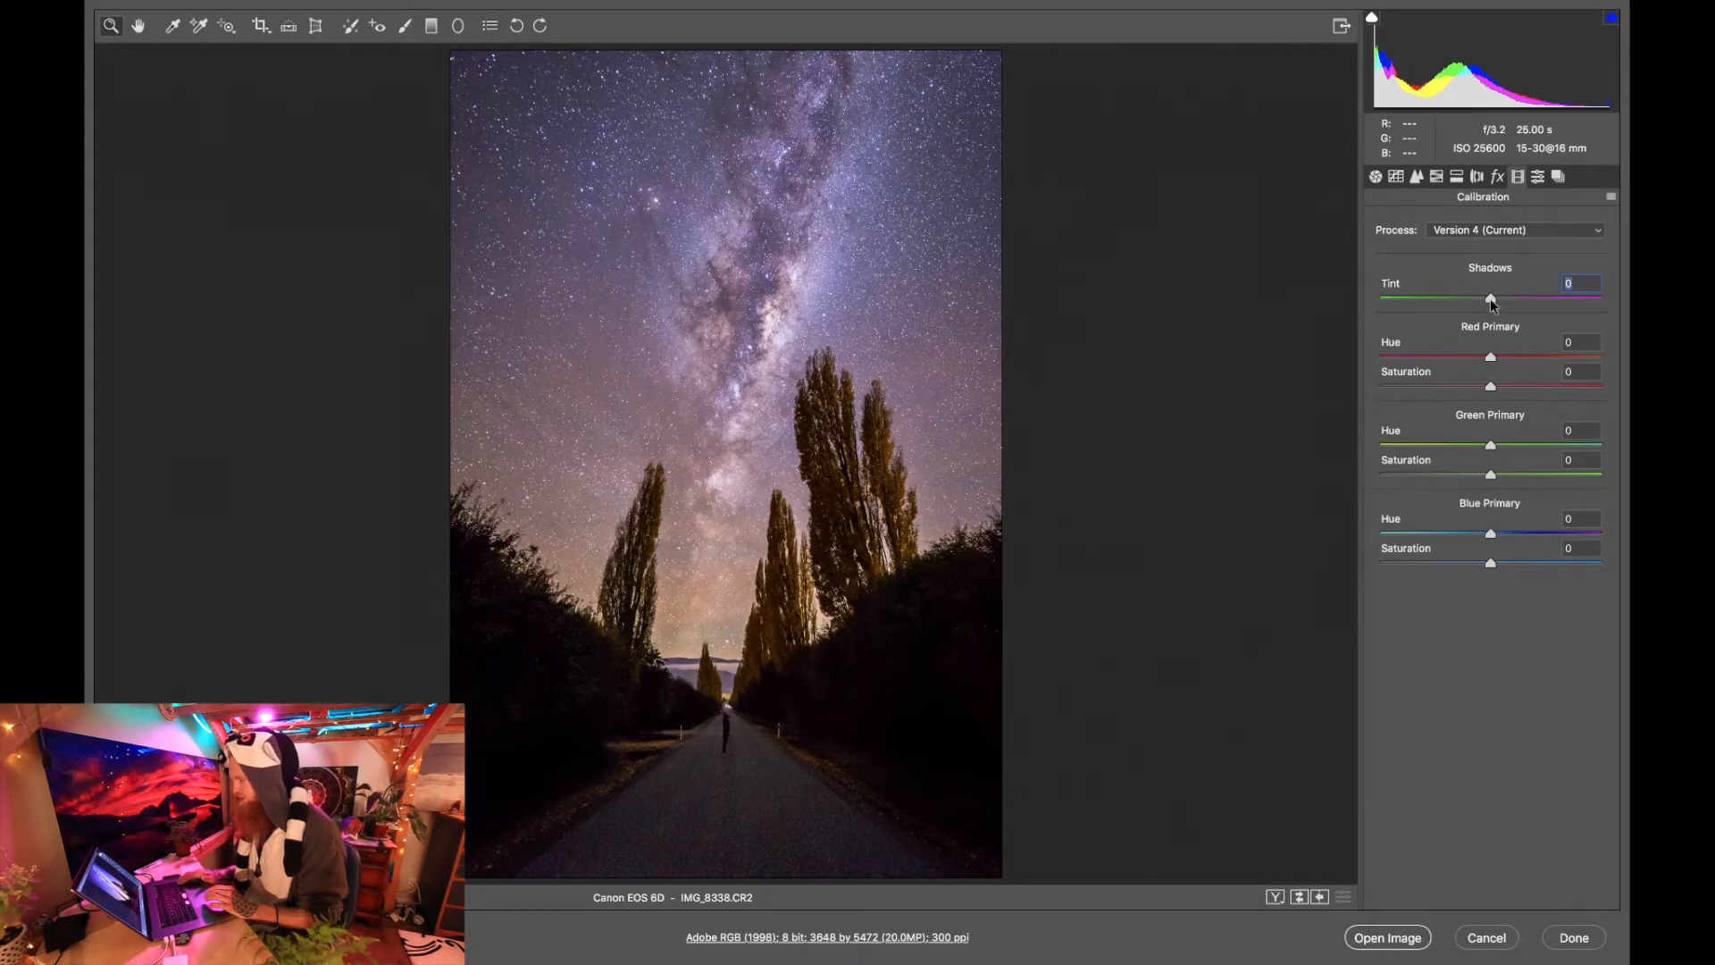
key("Up")
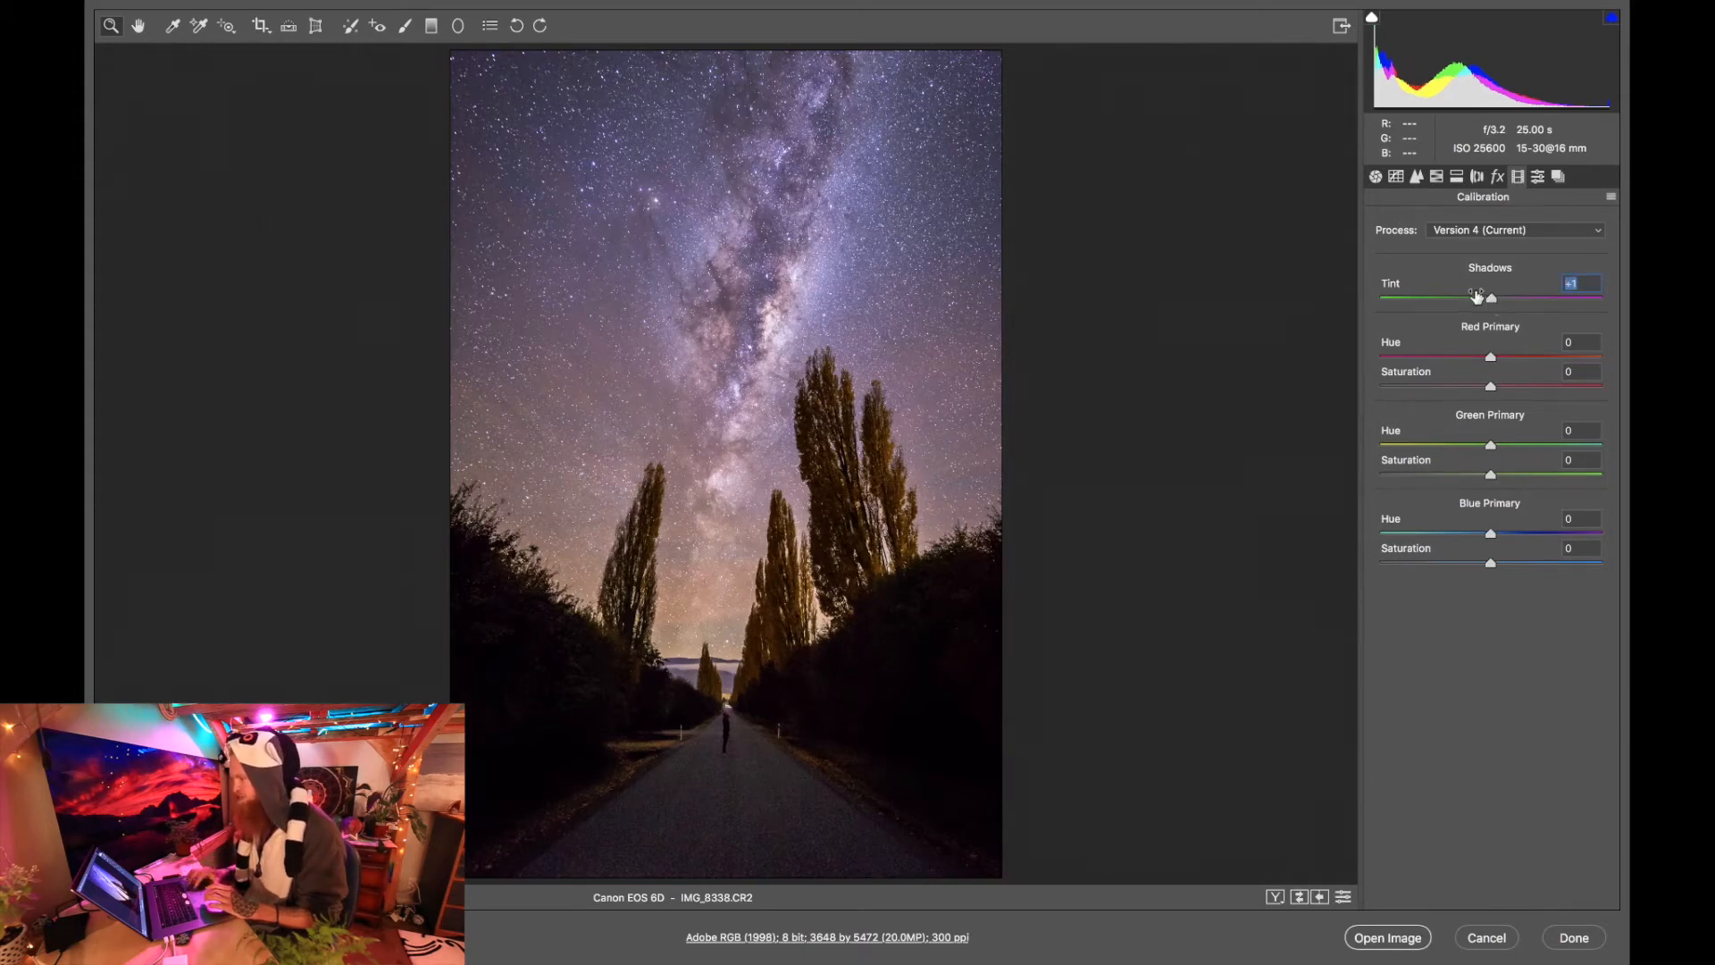
left_click(1376, 177)
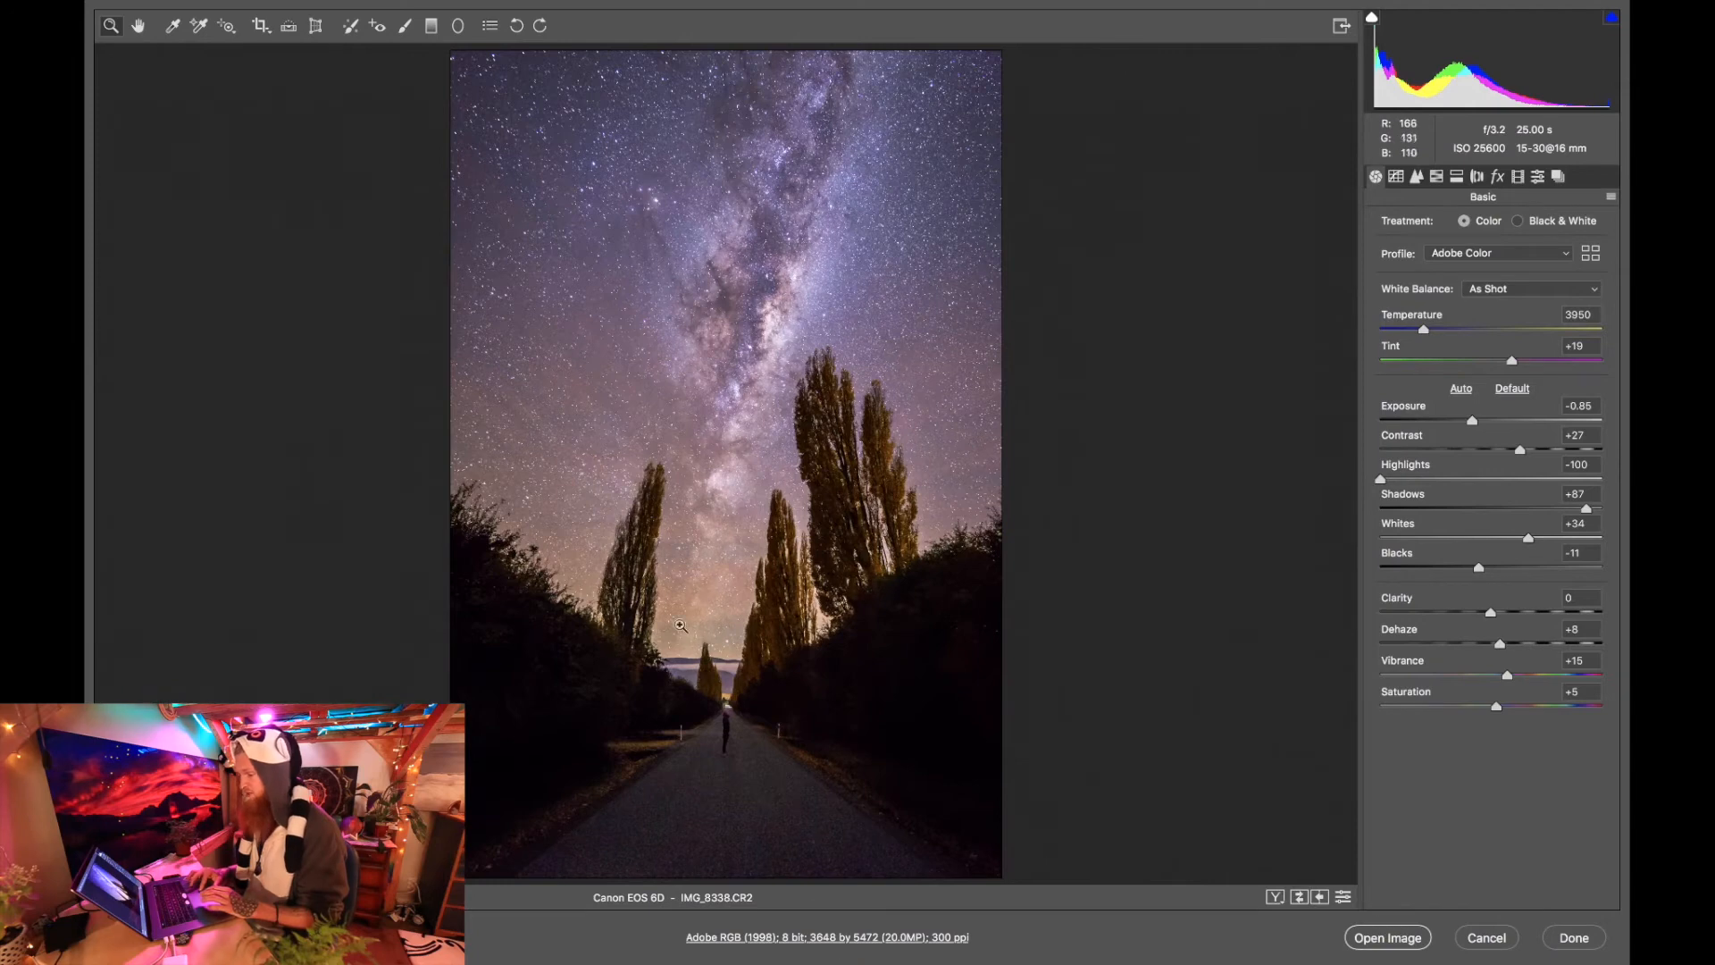
Brush a new local adjustment with Exposure +0.30, Highlights 0 and brush size 27 over the person on the road.
left_click(405, 27)
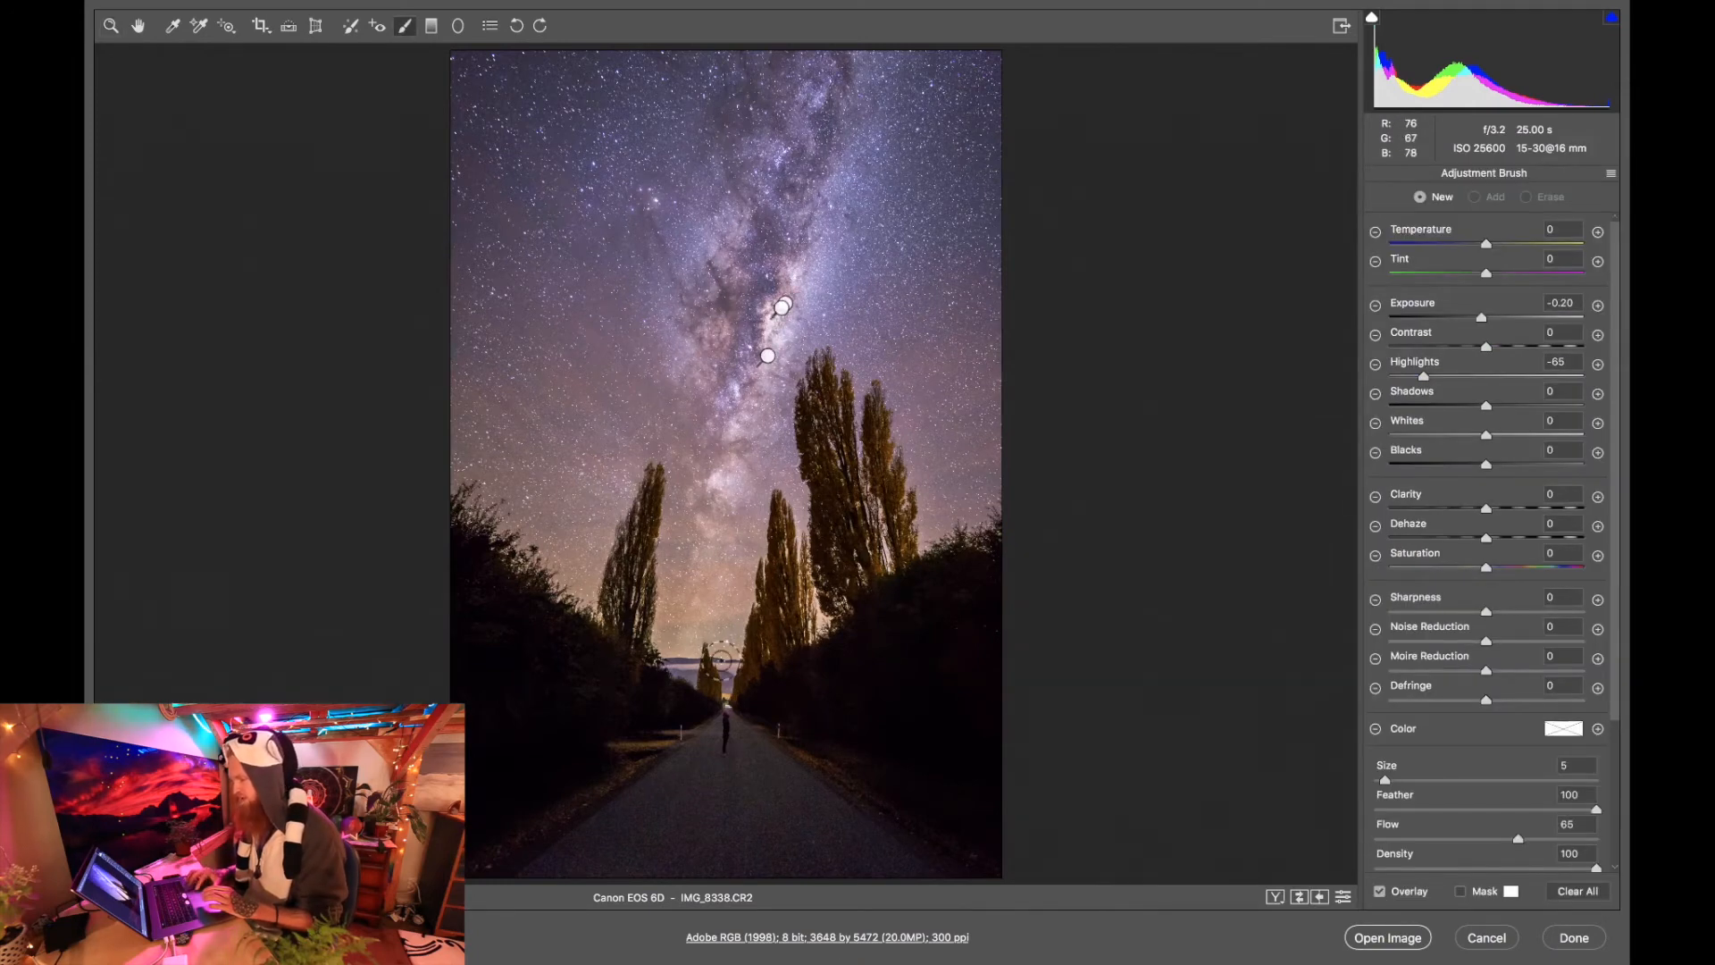
left_click(1432, 780)
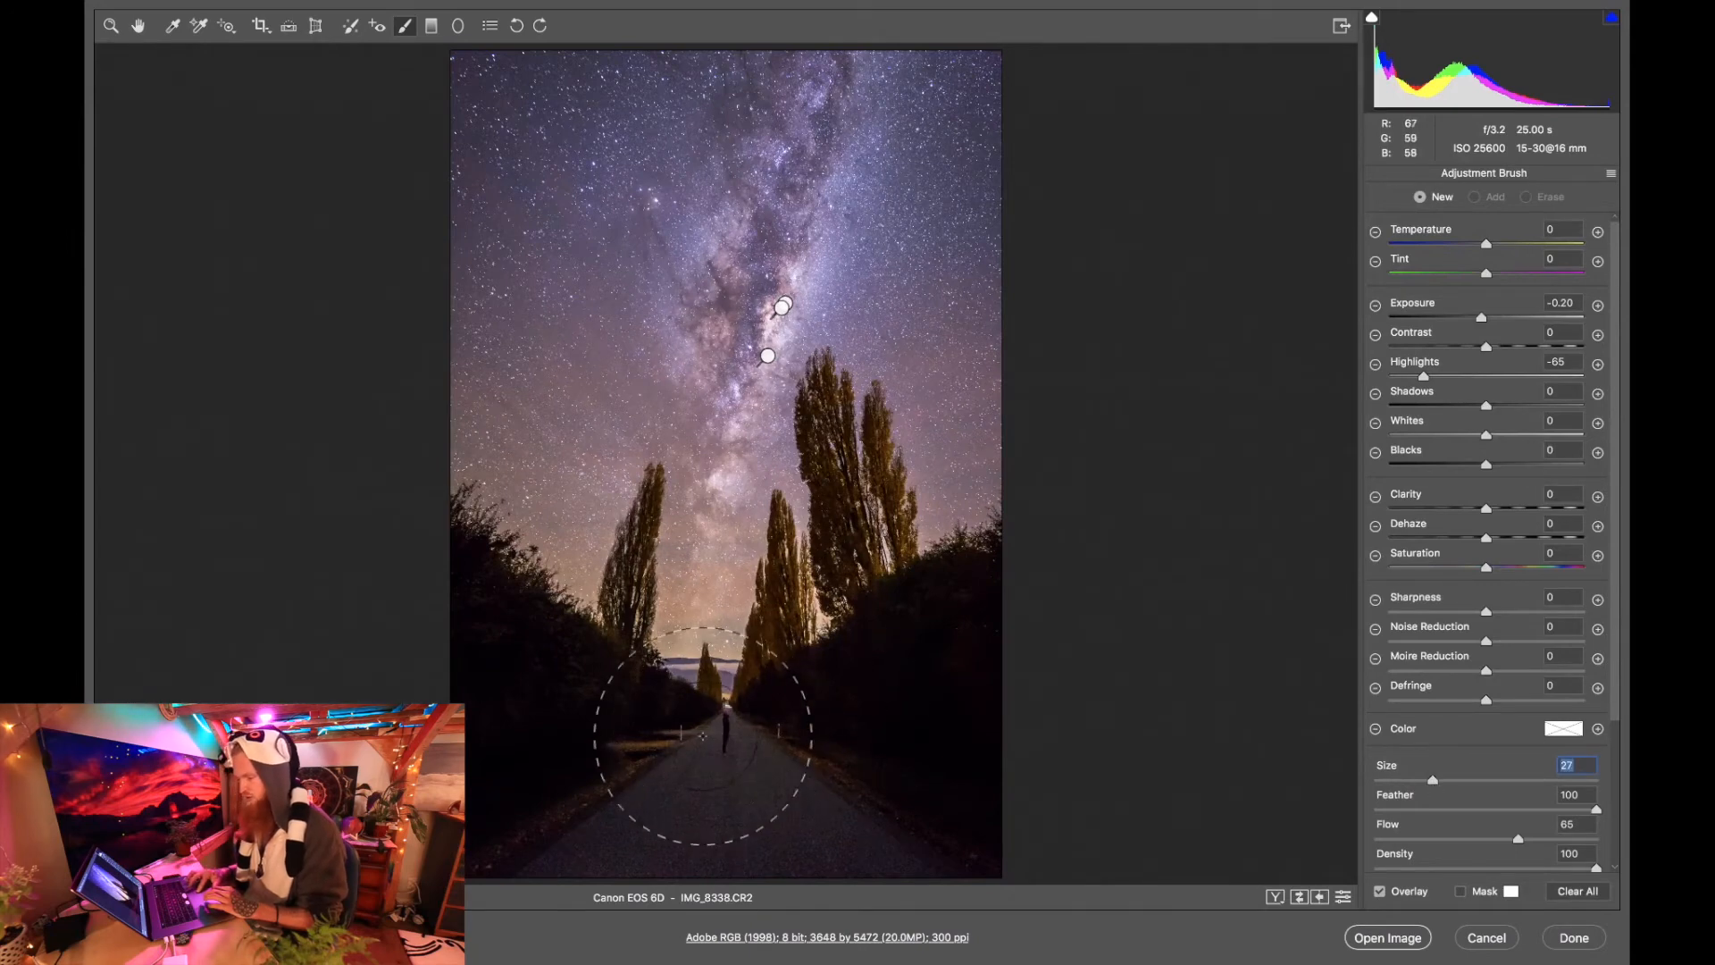
double_click(1424, 376)
double_click(1484, 319)
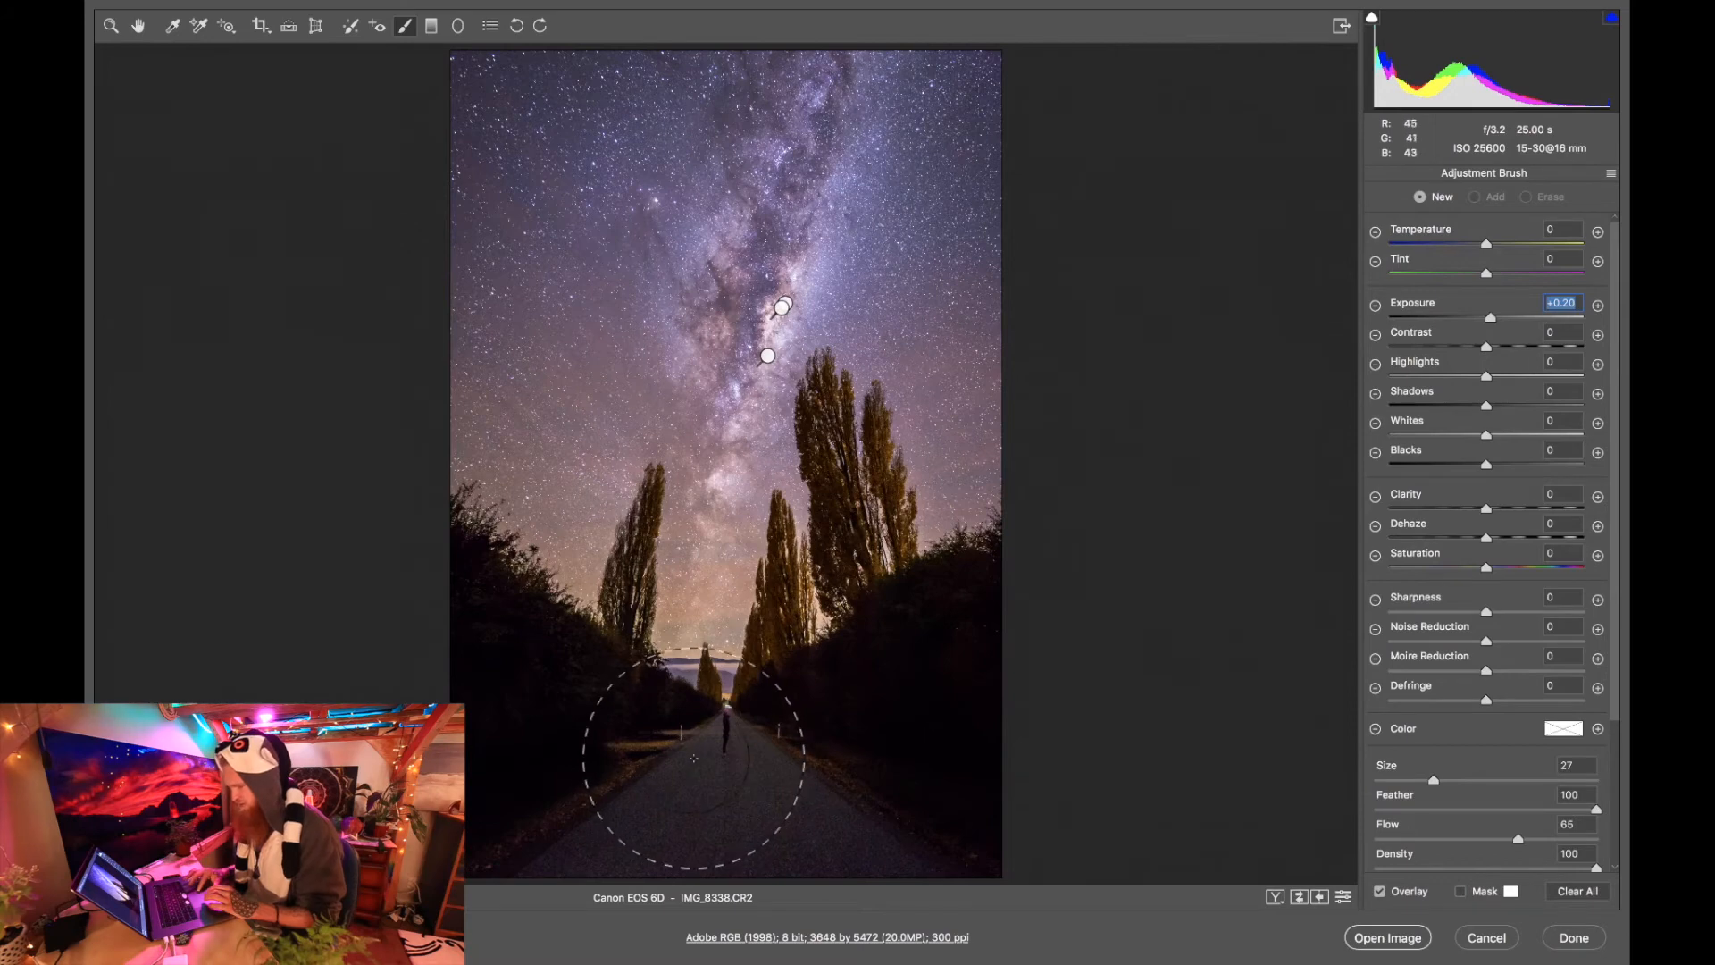
left_click(726, 740)
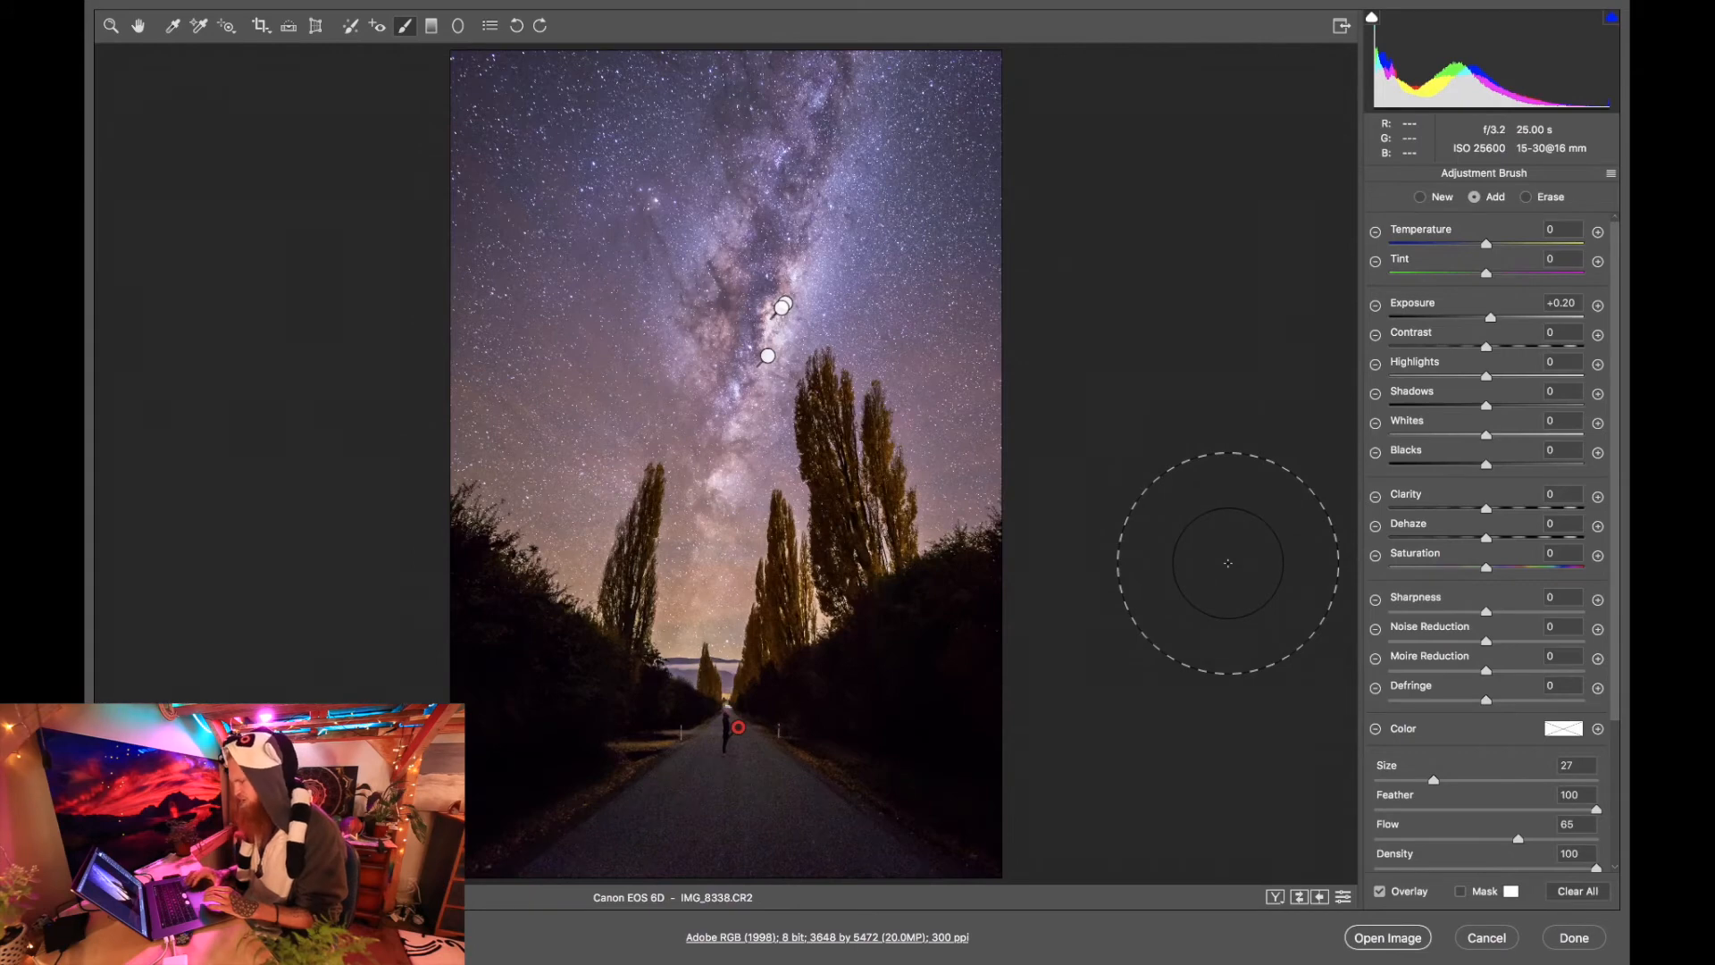
left_click(1494, 319)
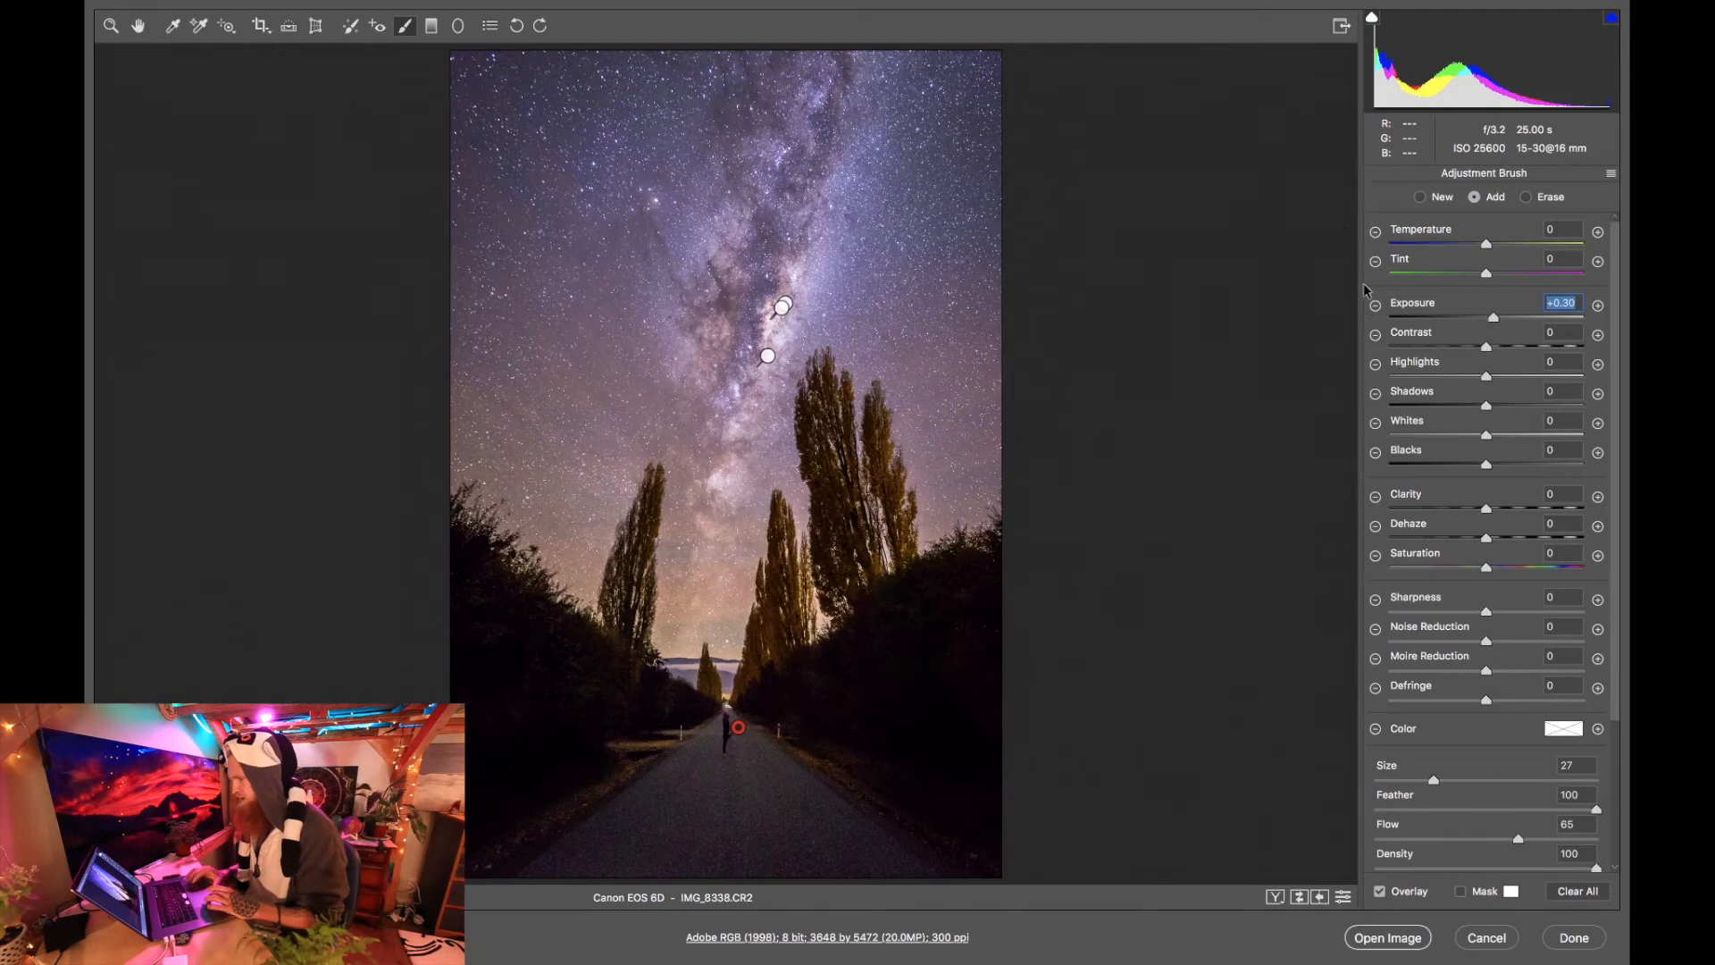
key("z")
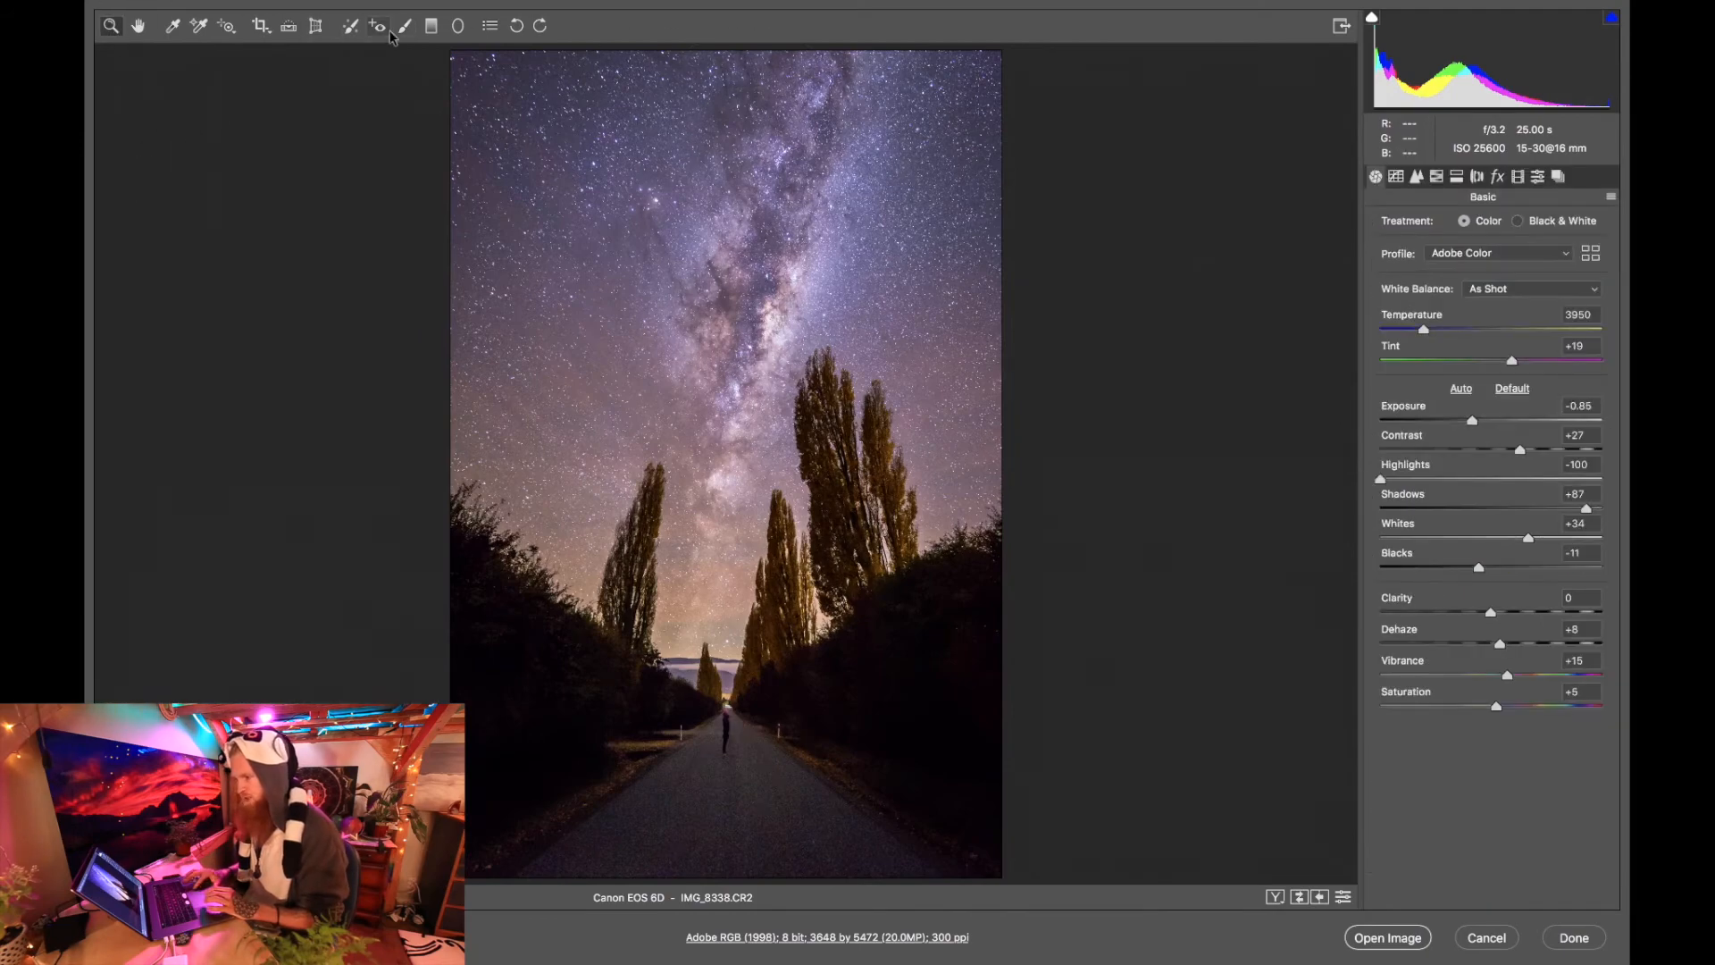
Paint a new Adjustment Brush area with Exposure +0.30 and brush size 5 over the tall poplars right of the road.
left_click(833, 530)
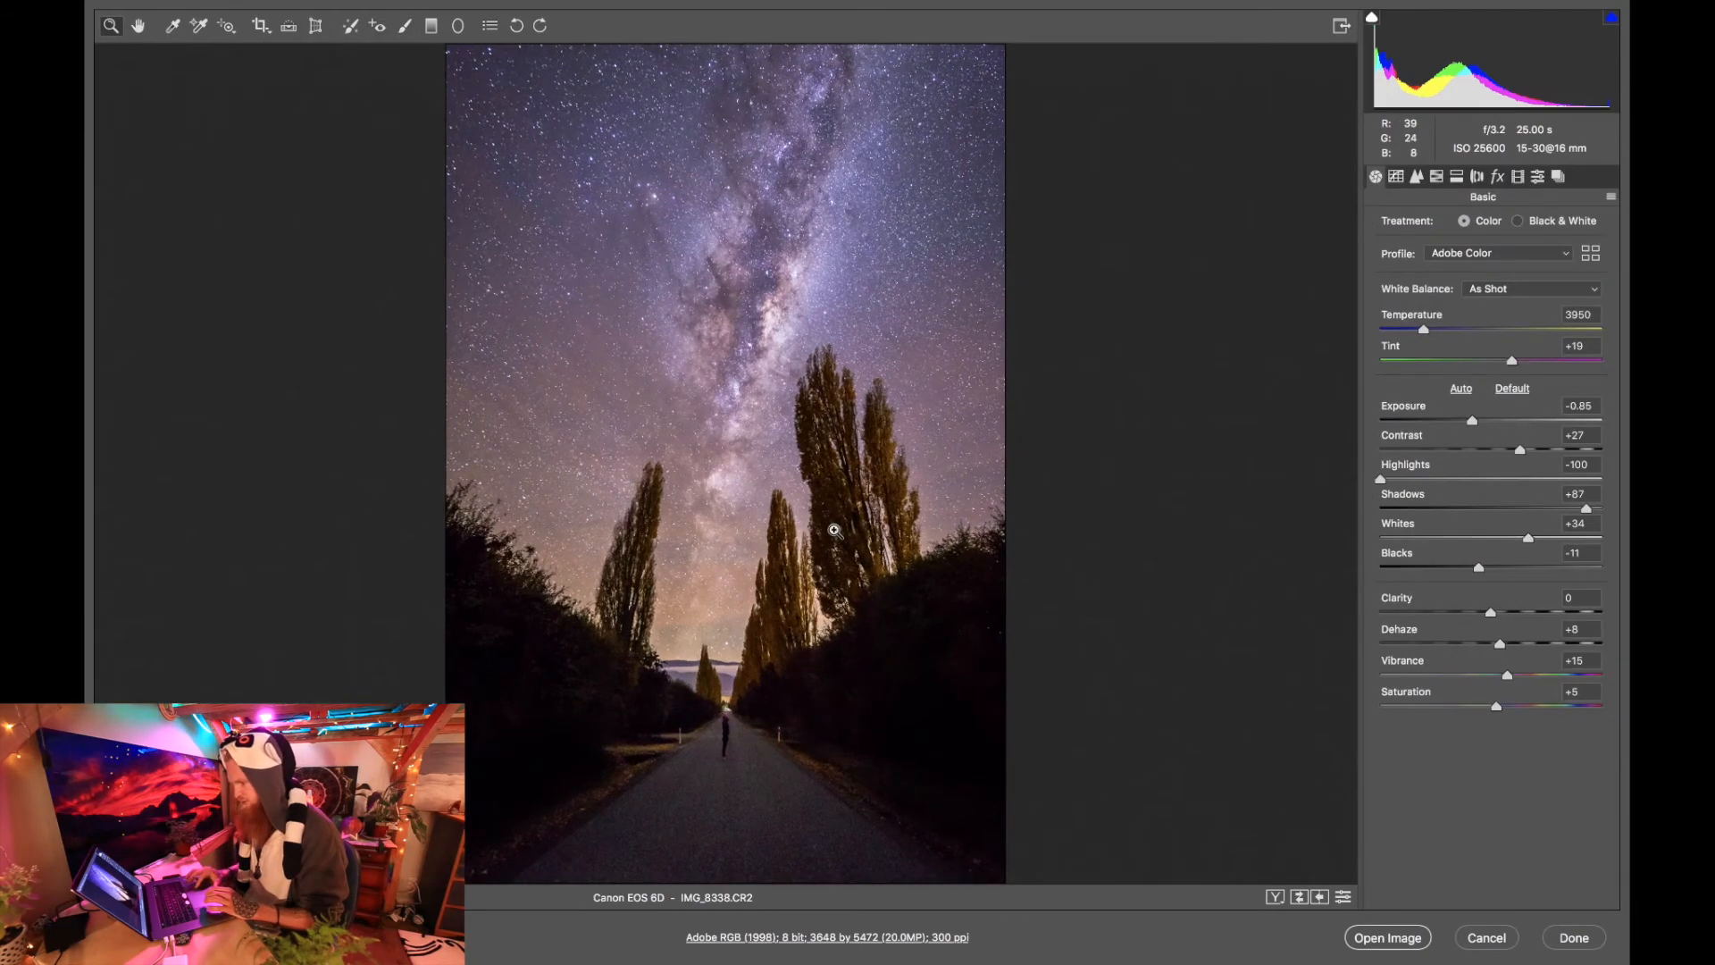
left_click(834, 530)
scroll(833, 529, "up", 1)
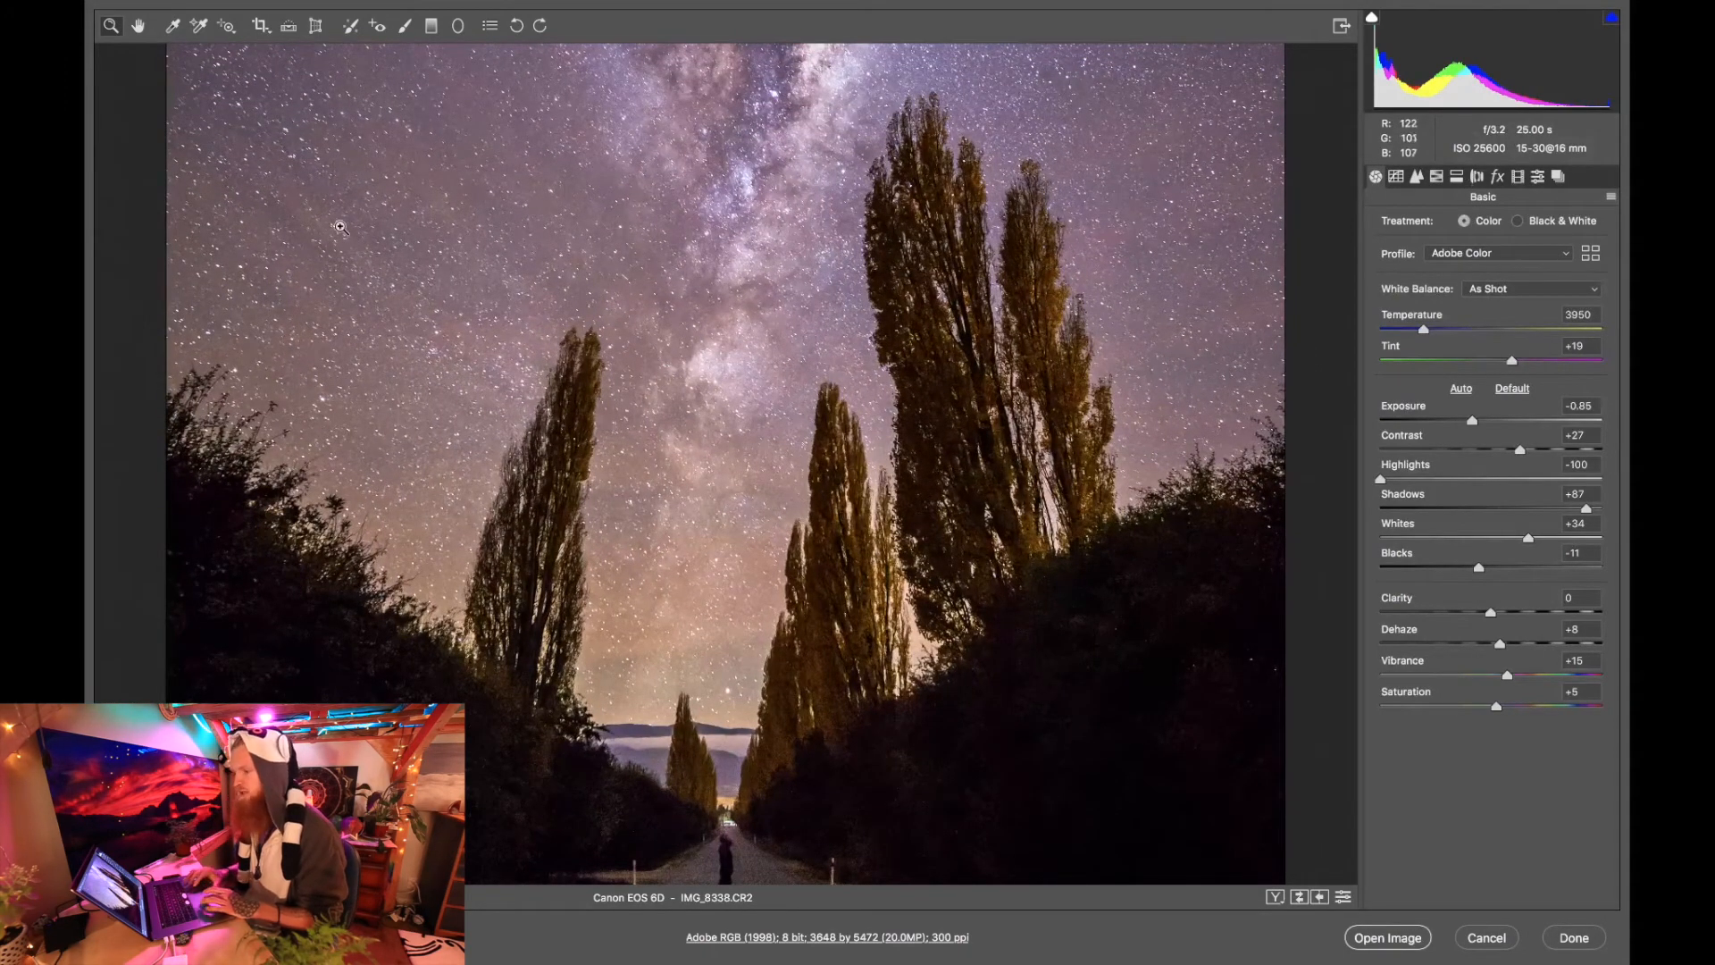
left_click(404, 25)
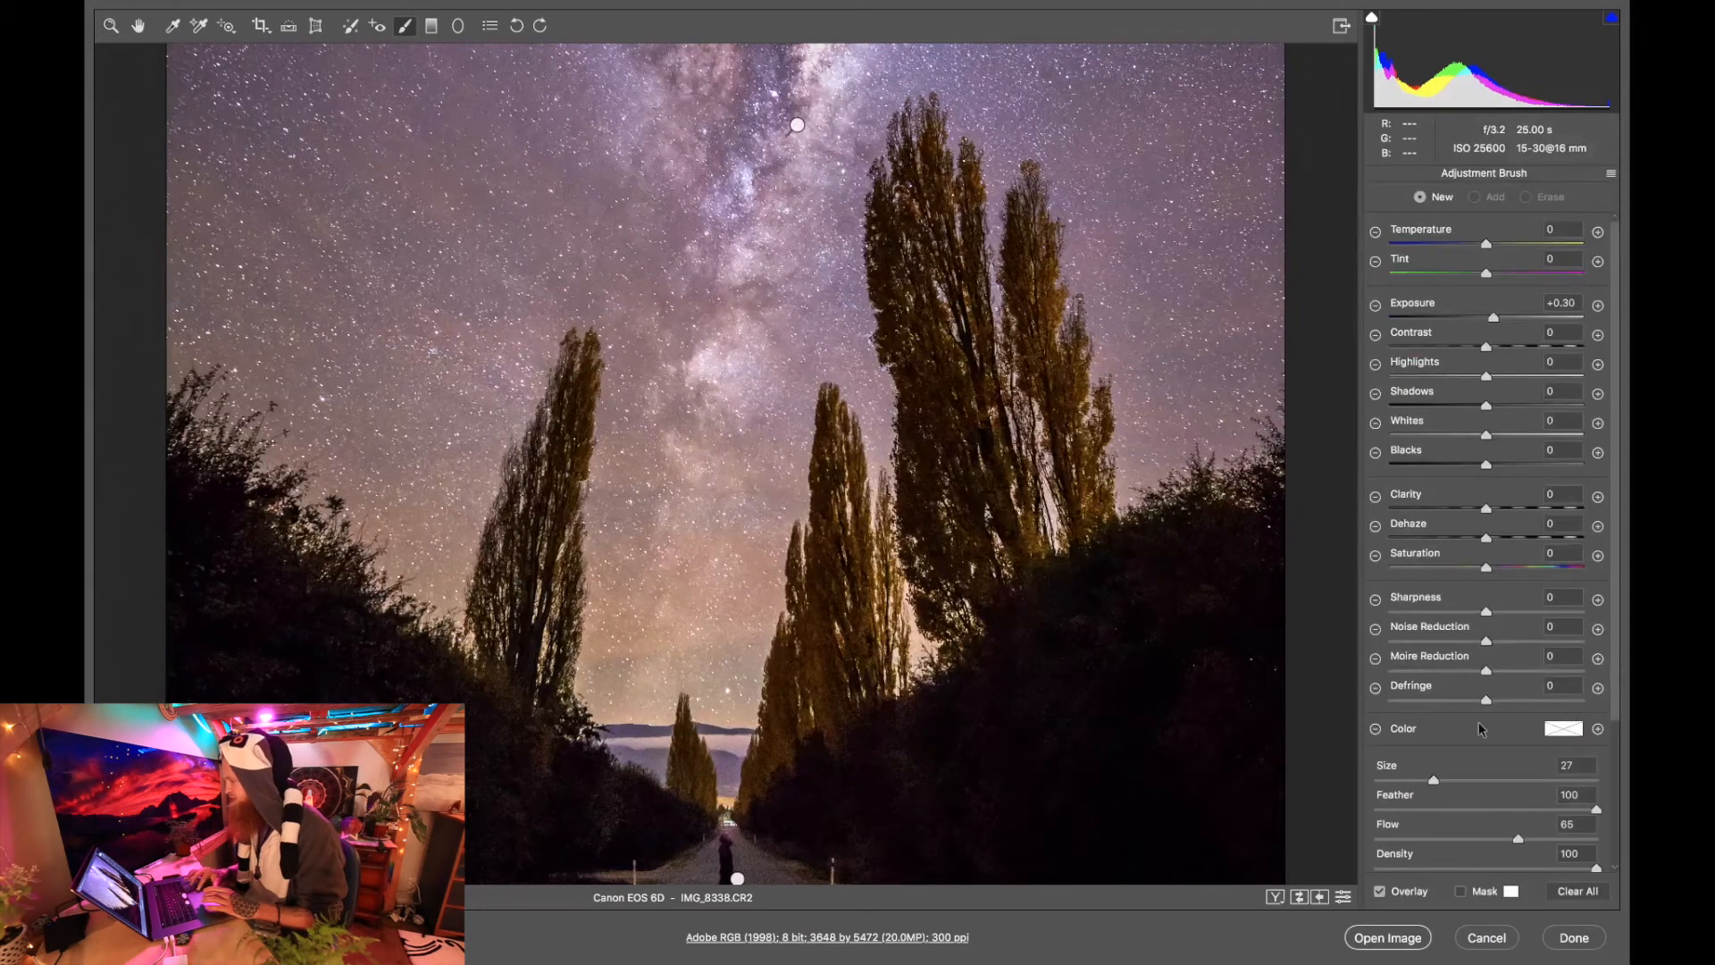
left_click(1399, 781)
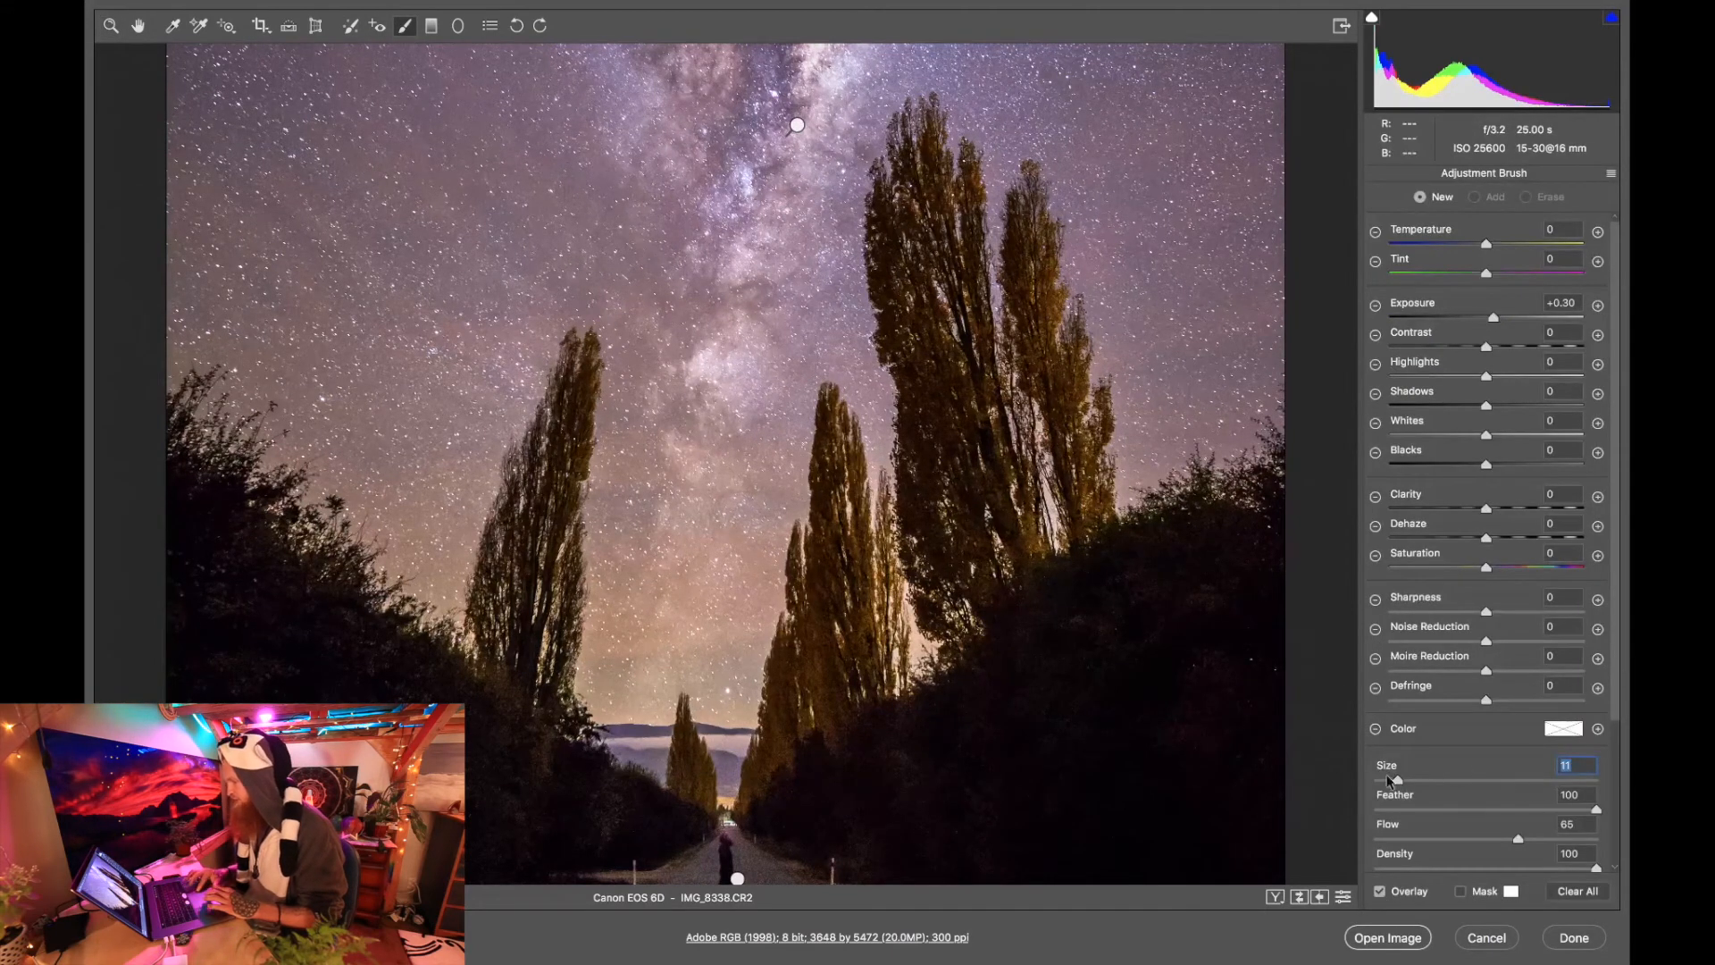
left_click_drag(1395, 782, 1384, 784)
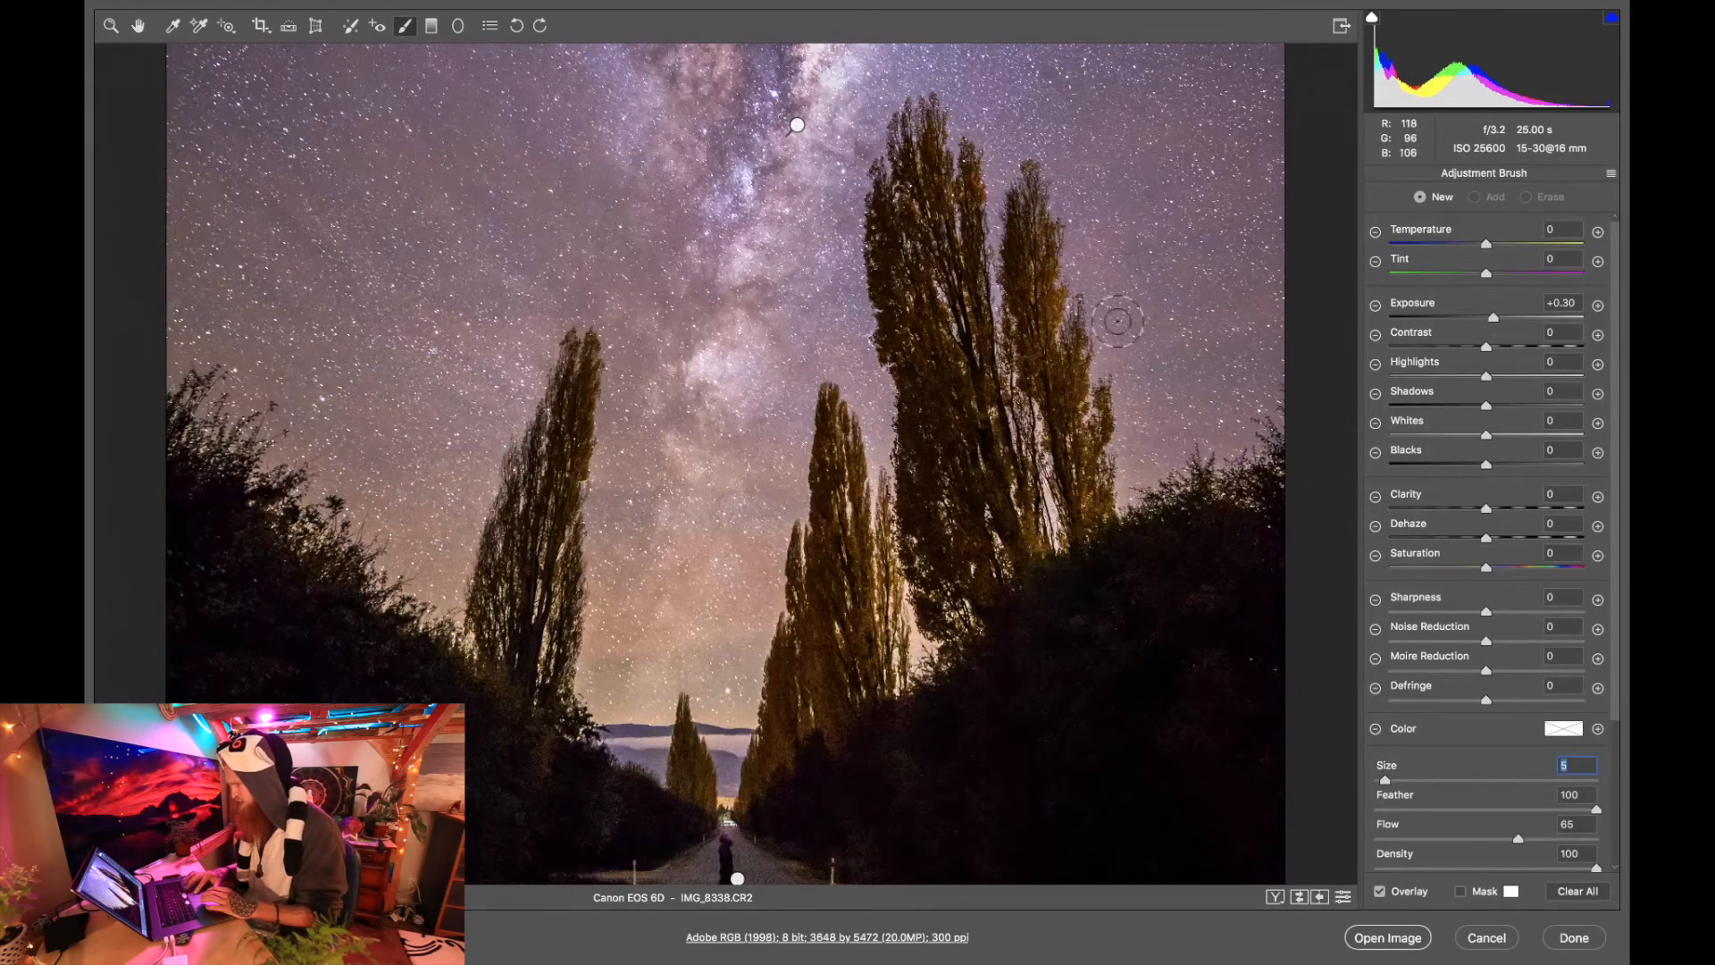
mouse_move(797, 125)
left_mouse_down()
mouse_move(917, 210)
mouse_move(874, 237)
mouse_move(893, 375)
mouse_move(934, 371)
mouse_move(947, 478)
mouse_move(925, 430)
mouse_move(920, 523)
mouse_move(958, 580)
mouse_move(952, 500)
mouse_move(992, 403)
mouse_move(938, 268)
mouse_move(954, 201)
mouse_move(920, 150)
left_mouse_up()
left_click_drag(925, 397, 941, 429)
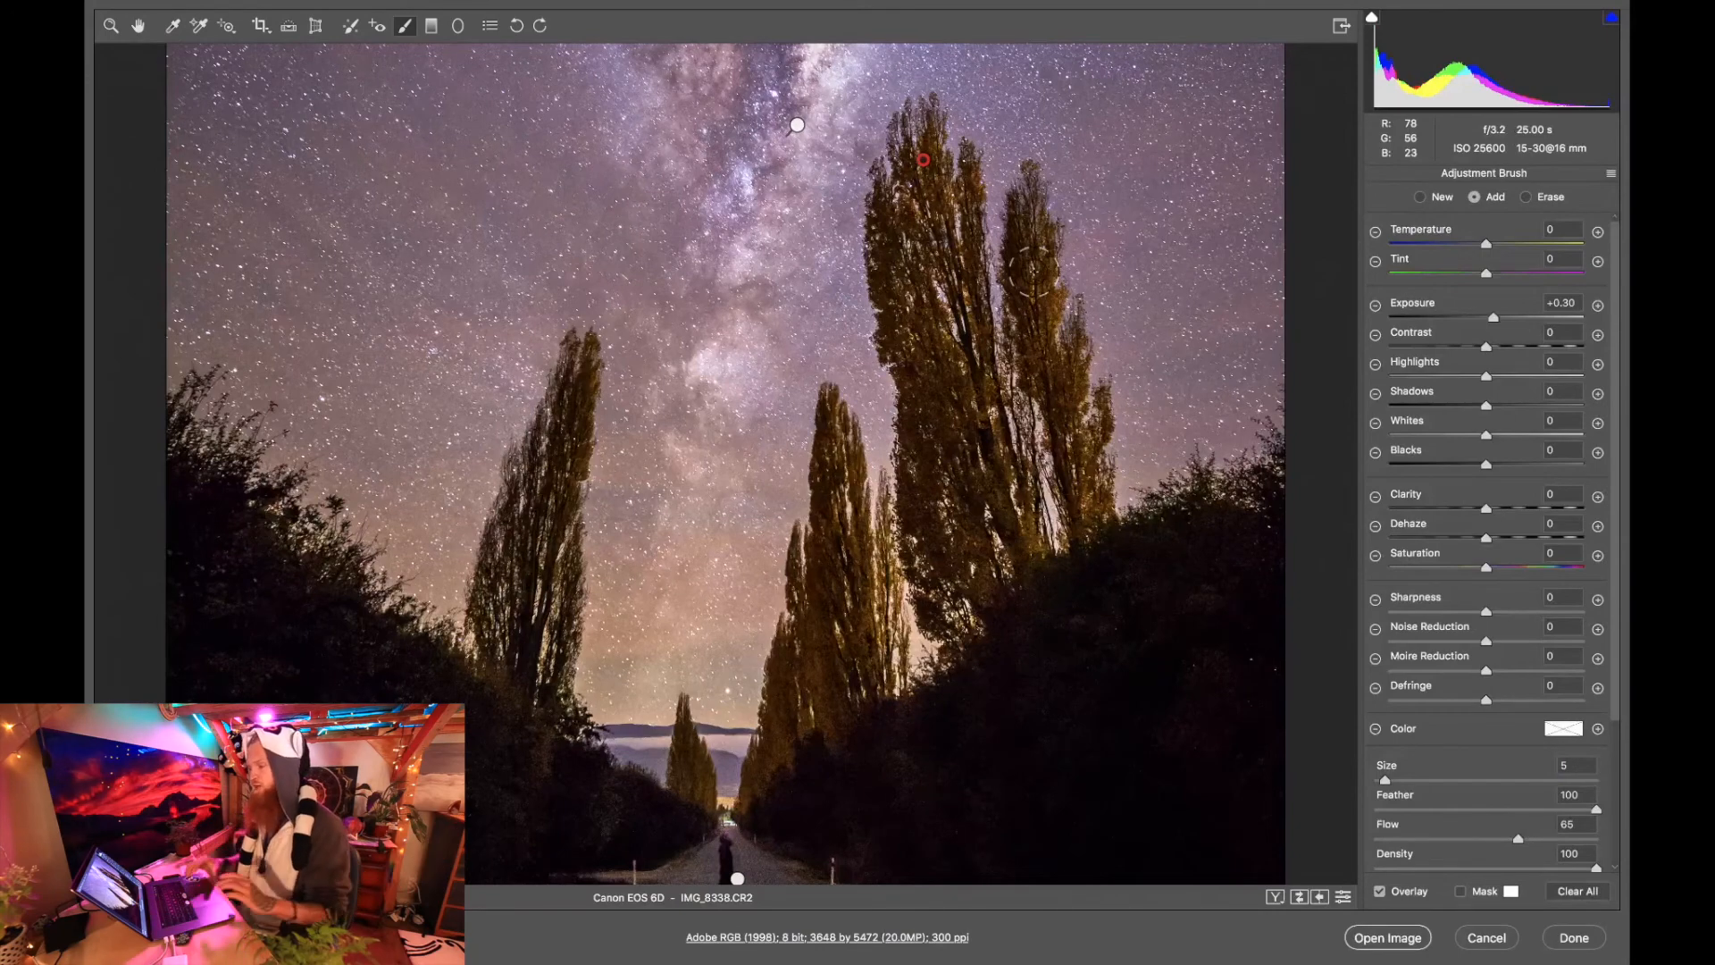
mouse_move(1028, 234)
left_mouse_down()
mouse_move(1028, 304)
mouse_move(1094, 511)
left_mouse_up()
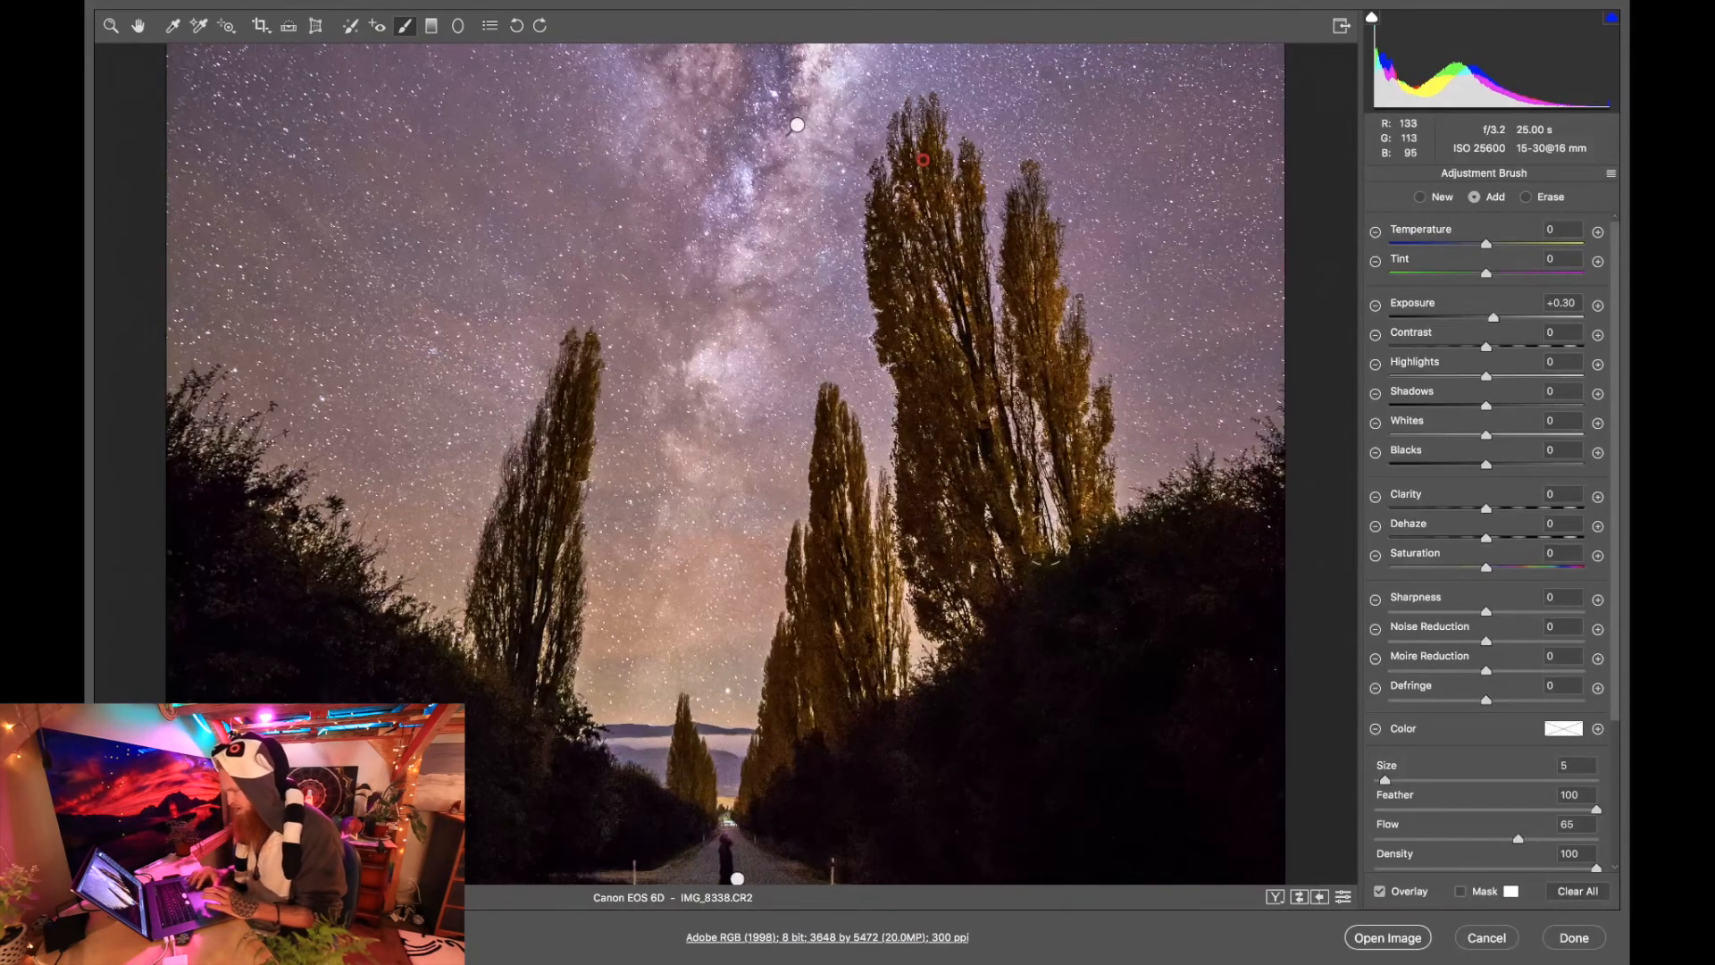
mouse_move(831, 411)
left_mouse_down()
mouse_move(822, 711)
mouse_move(823, 648)
mouse_move(856, 657)
mouse_move(861, 706)
mouse_move(805, 657)
mouse_move(745, 792)
left_mouse_up()
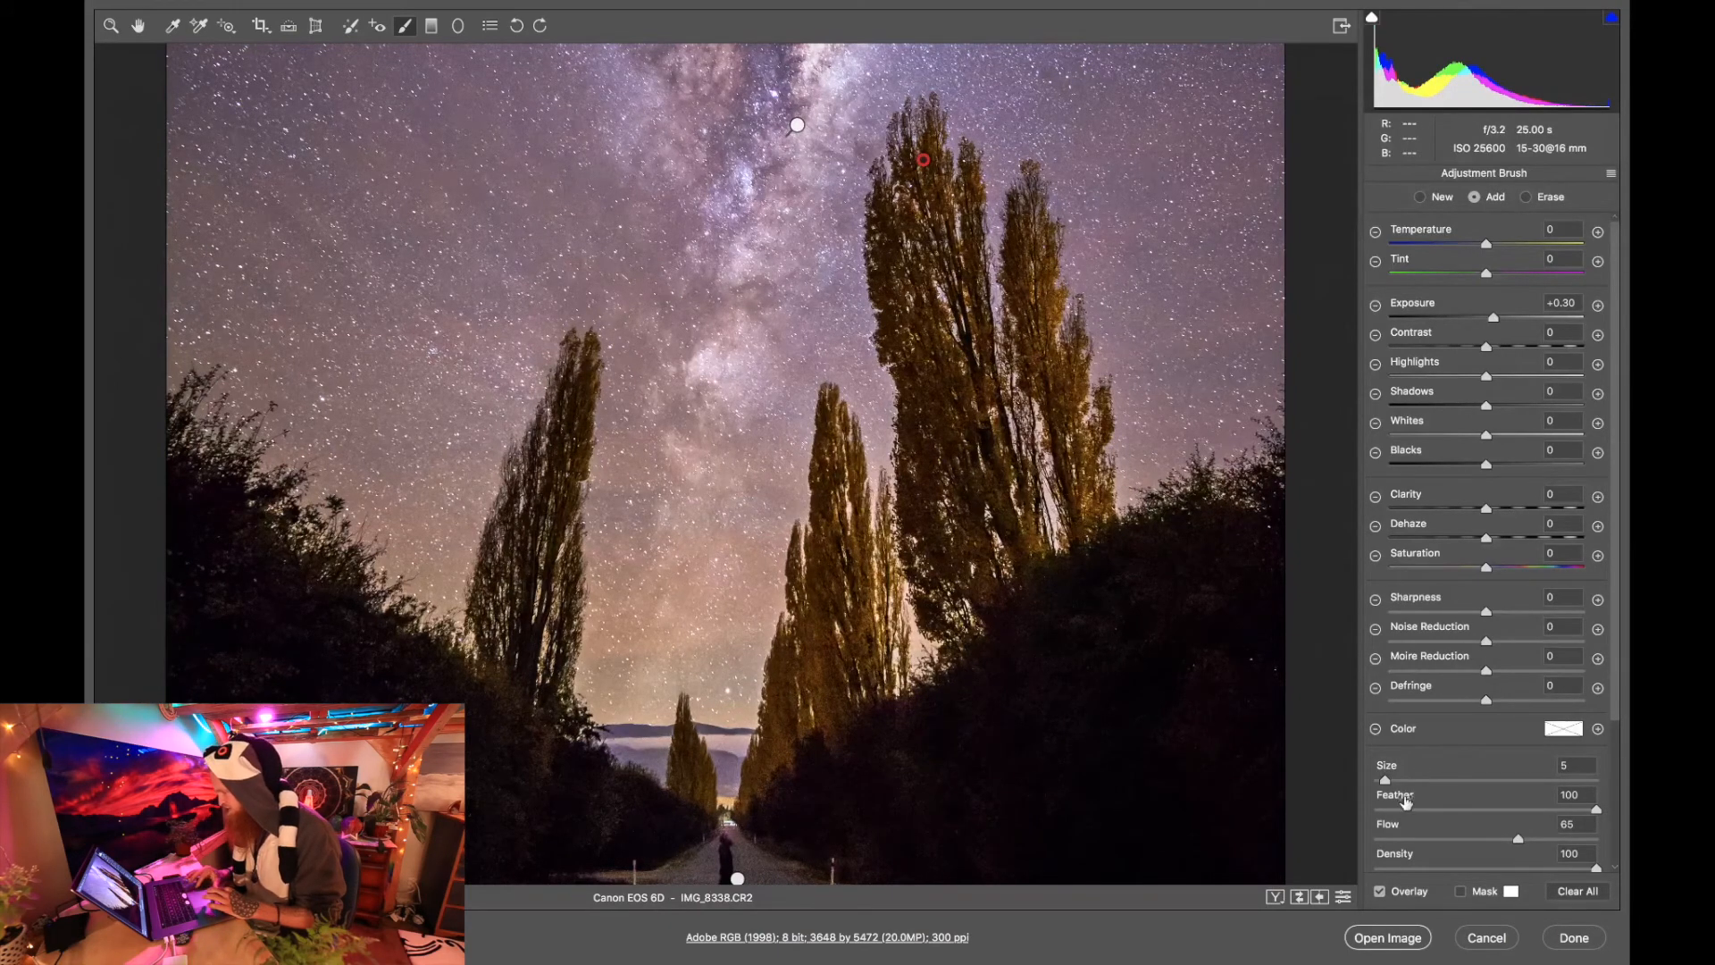
Extend the poplar brightening over the tree left of the road with brush sizes 4 and 5, and return to the full-image view.
left_click_drag(1384, 783, 1380, 781)
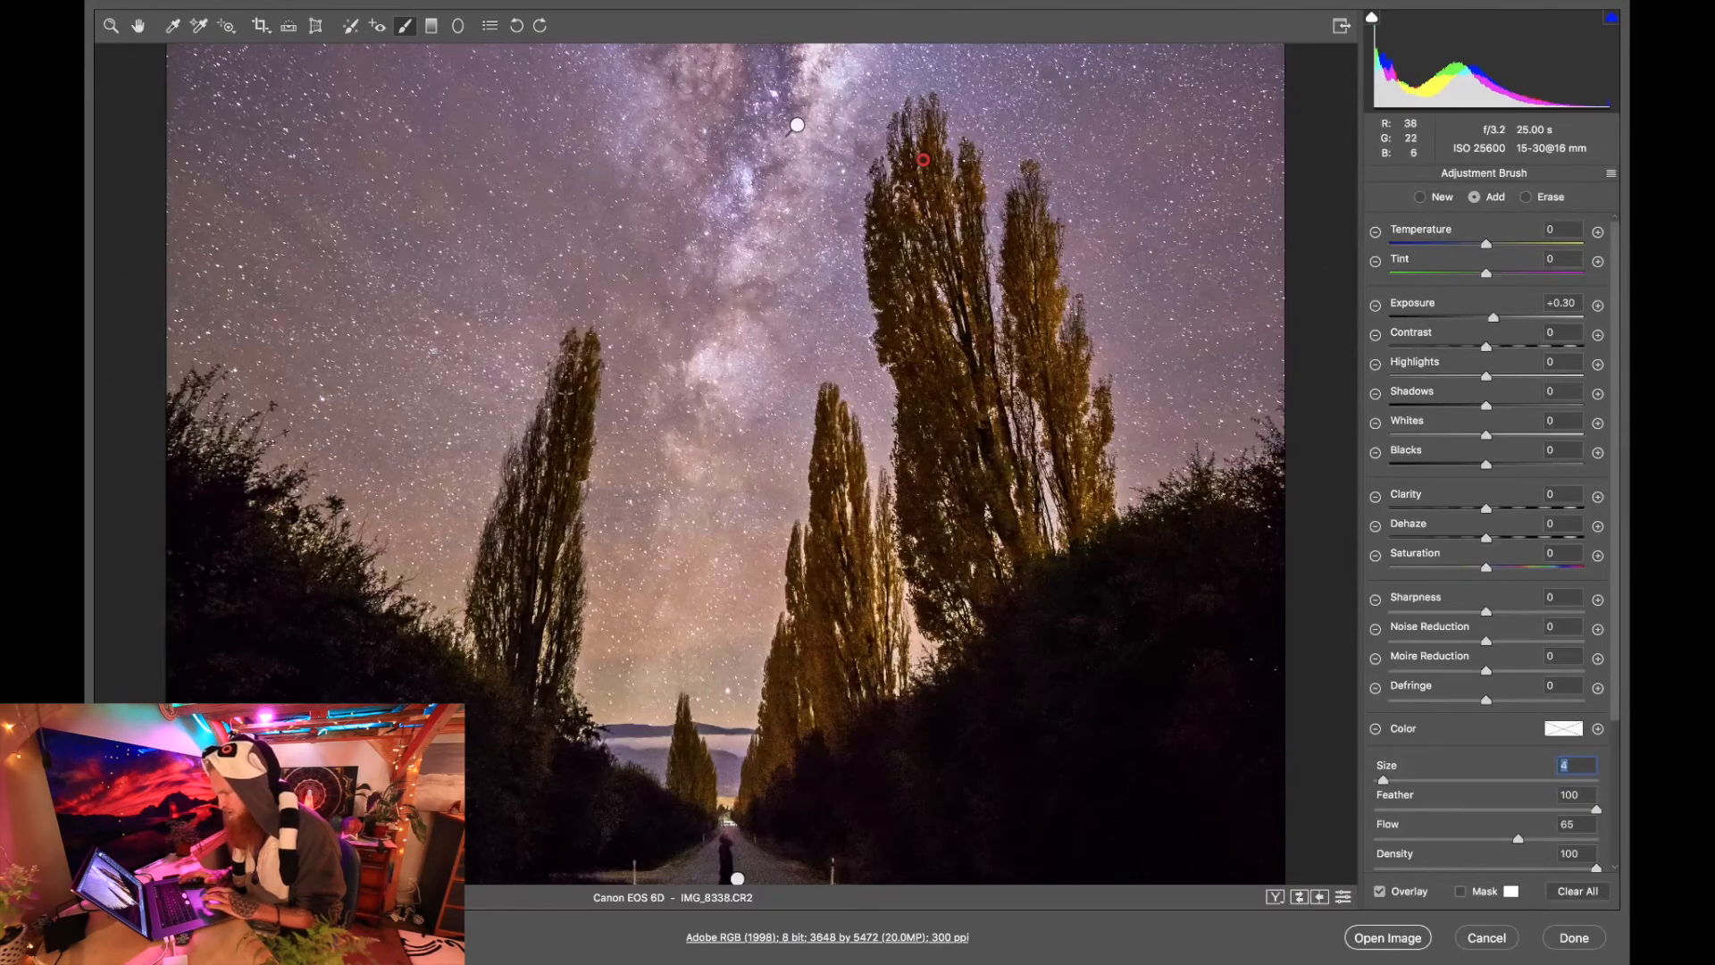
mouse_move(585, 351)
left_mouse_down()
mouse_move(580, 411)
mouse_move(571, 396)
mouse_move(552, 448)
mouse_move(575, 429)
left_mouse_up()
left_click_drag(1381, 781, 1386, 782)
mouse_move(556, 452)
left_mouse_down()
mouse_move(518, 661)
mouse_move(572, 572)
mouse_move(520, 616)
mouse_move(549, 437)
left_mouse_up()
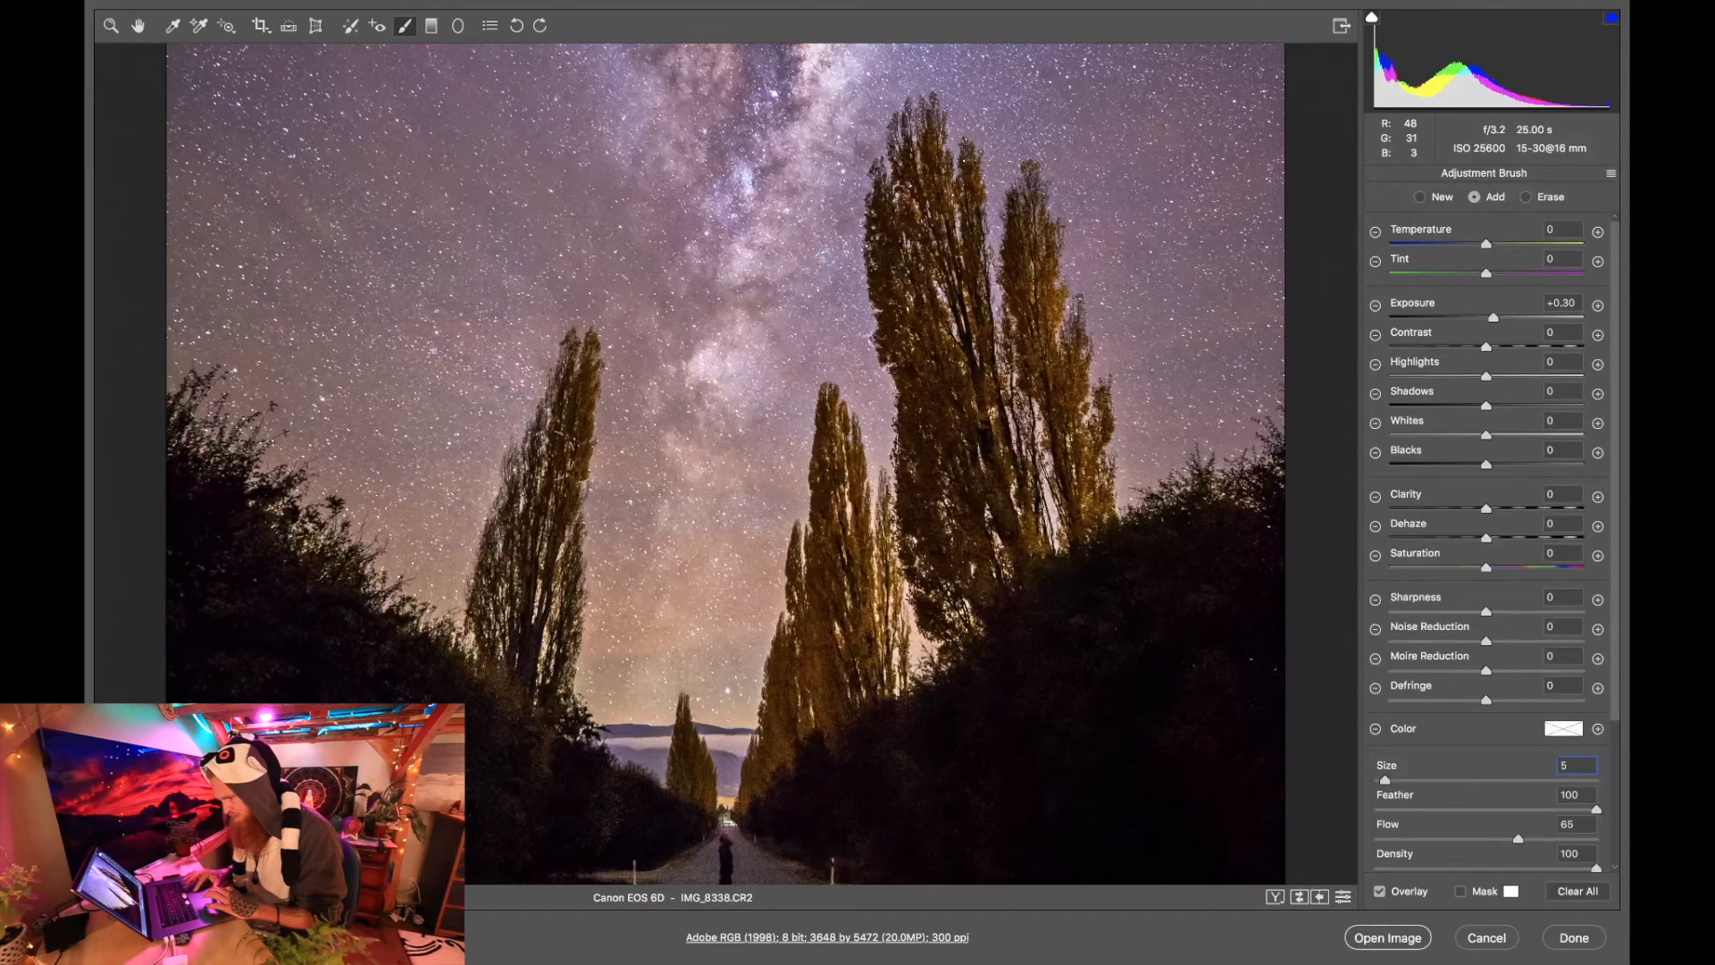
left_click_drag(554, 585, 552, 594)
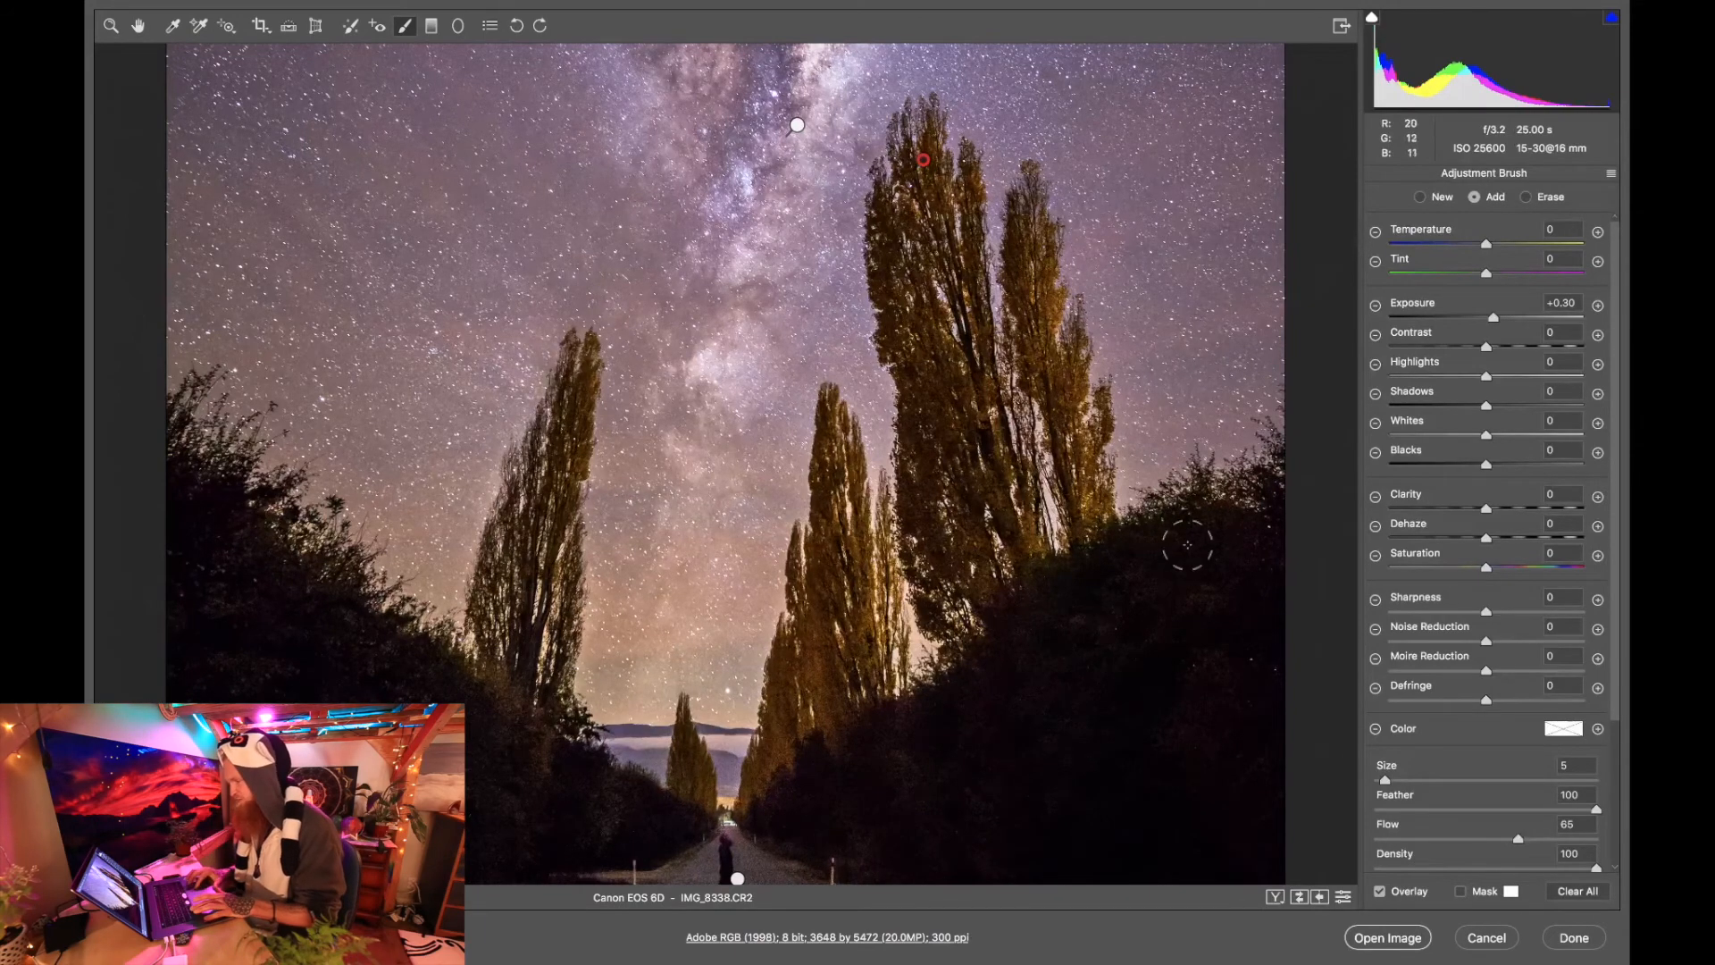
left_click(111, 25)
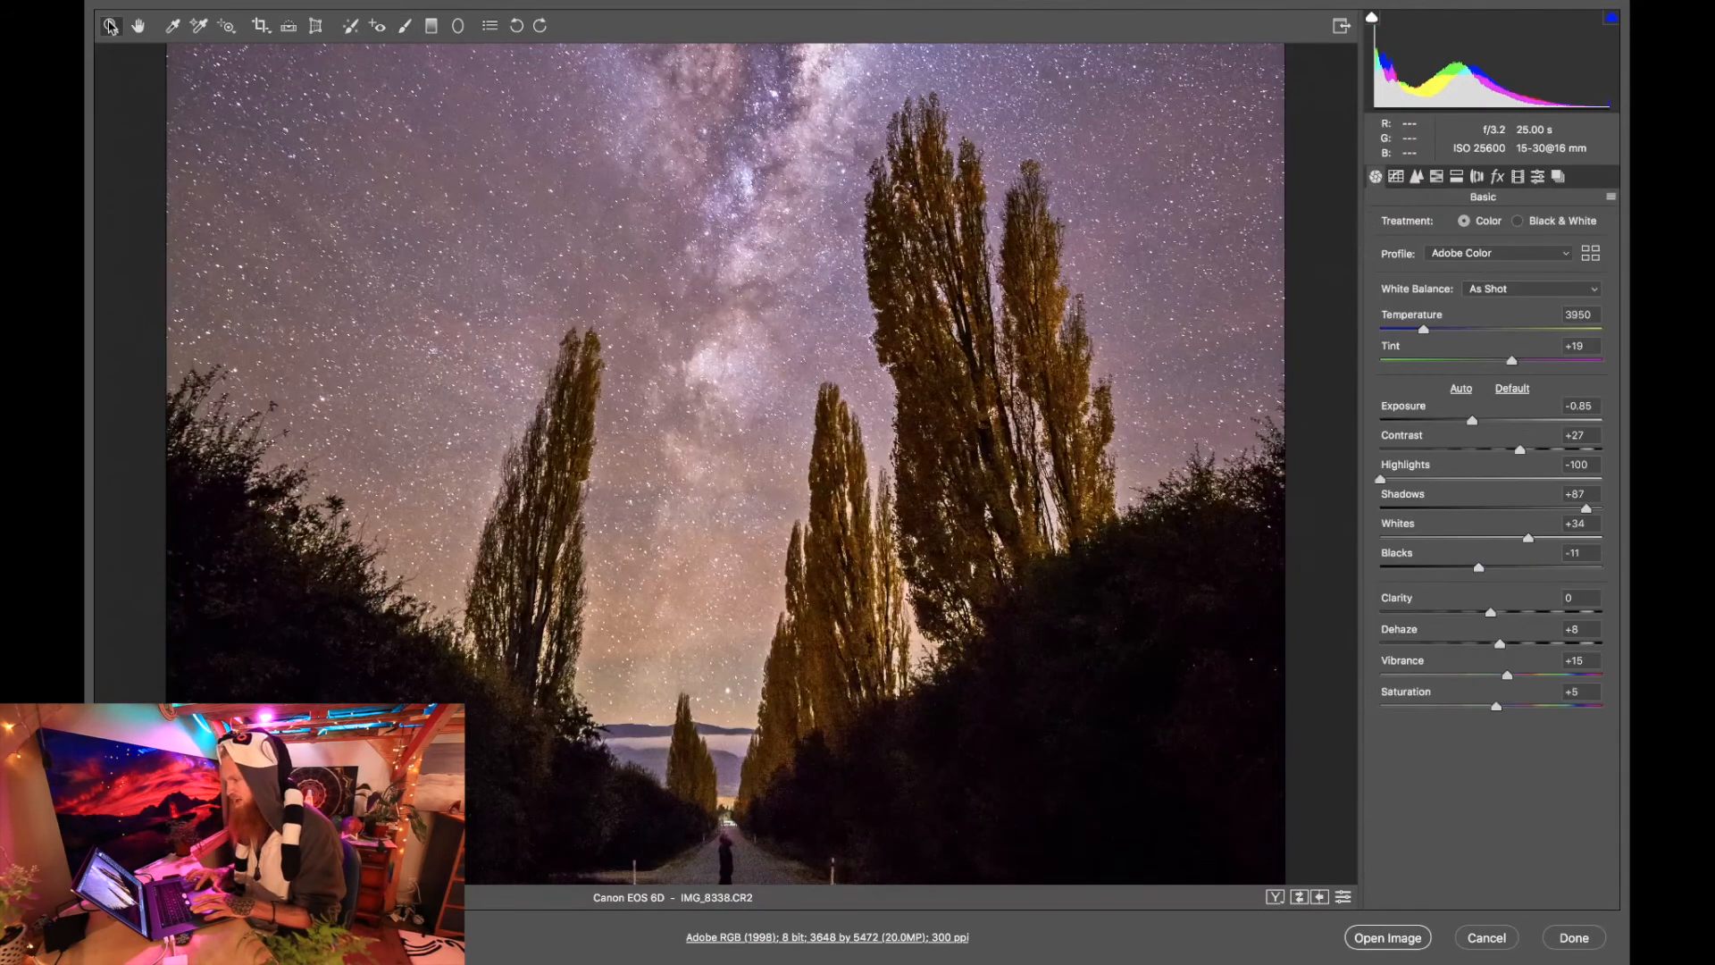
right_click(668, 382)
left_click(755, 634)
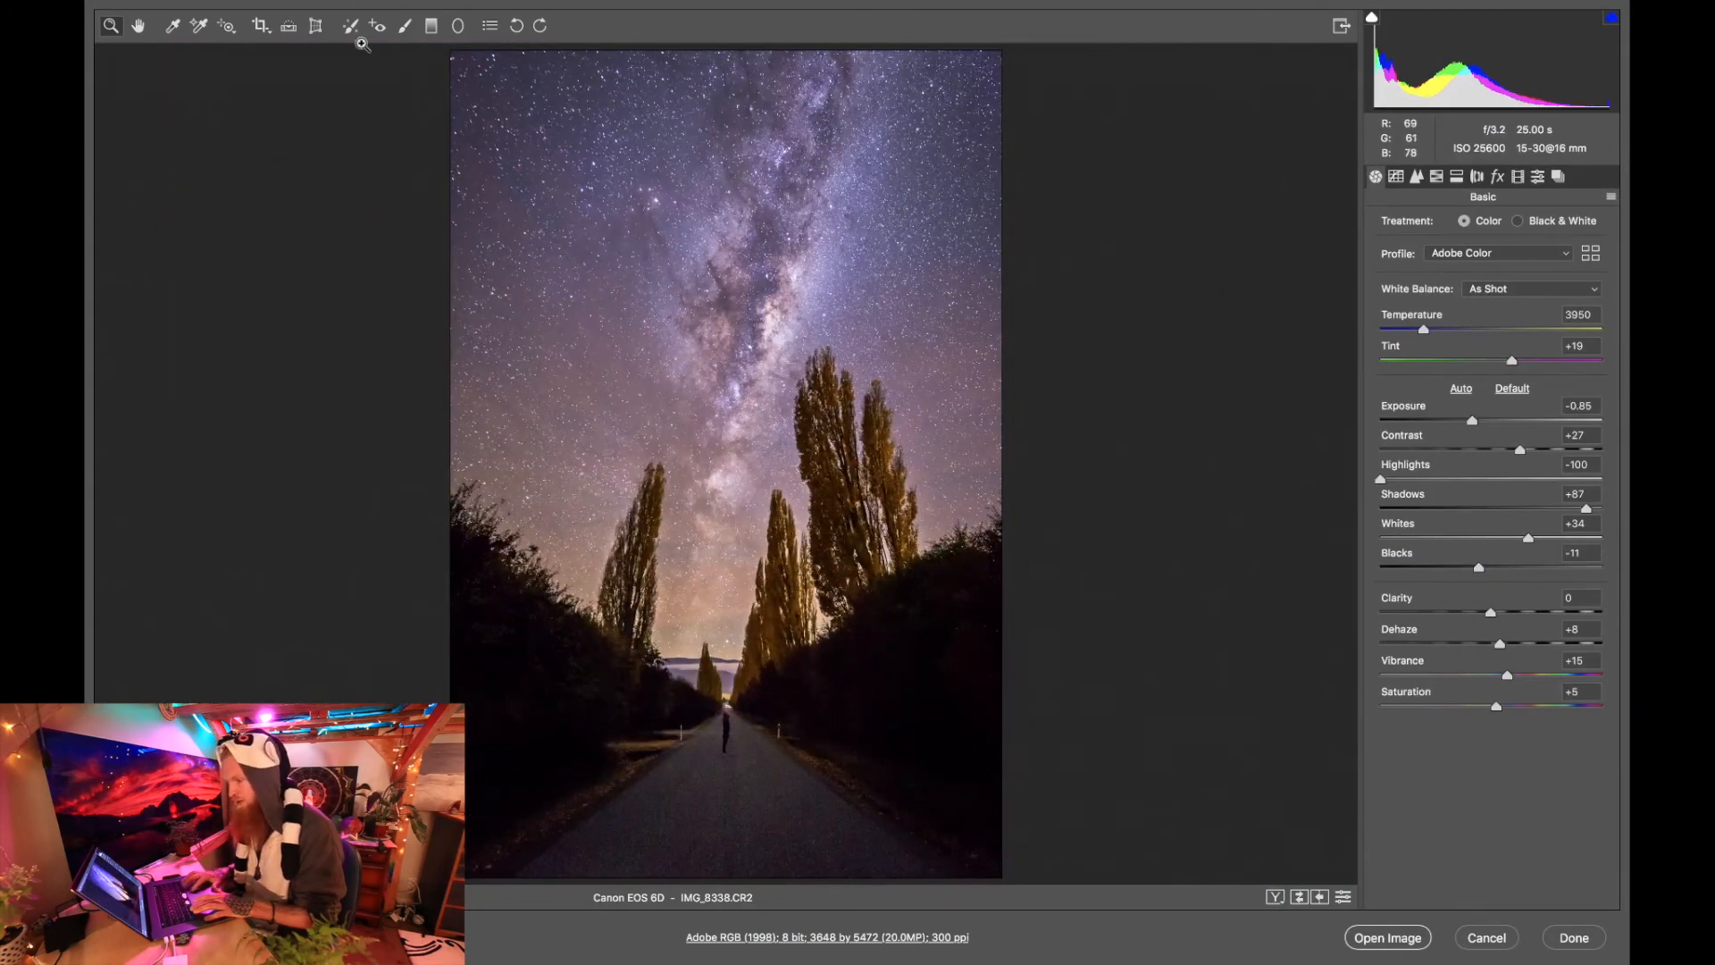
Brush another Exposure +0.30 adjustment at size 5 over the largest poplar right of the road, and fit the image in view.
left_click(839, 508)
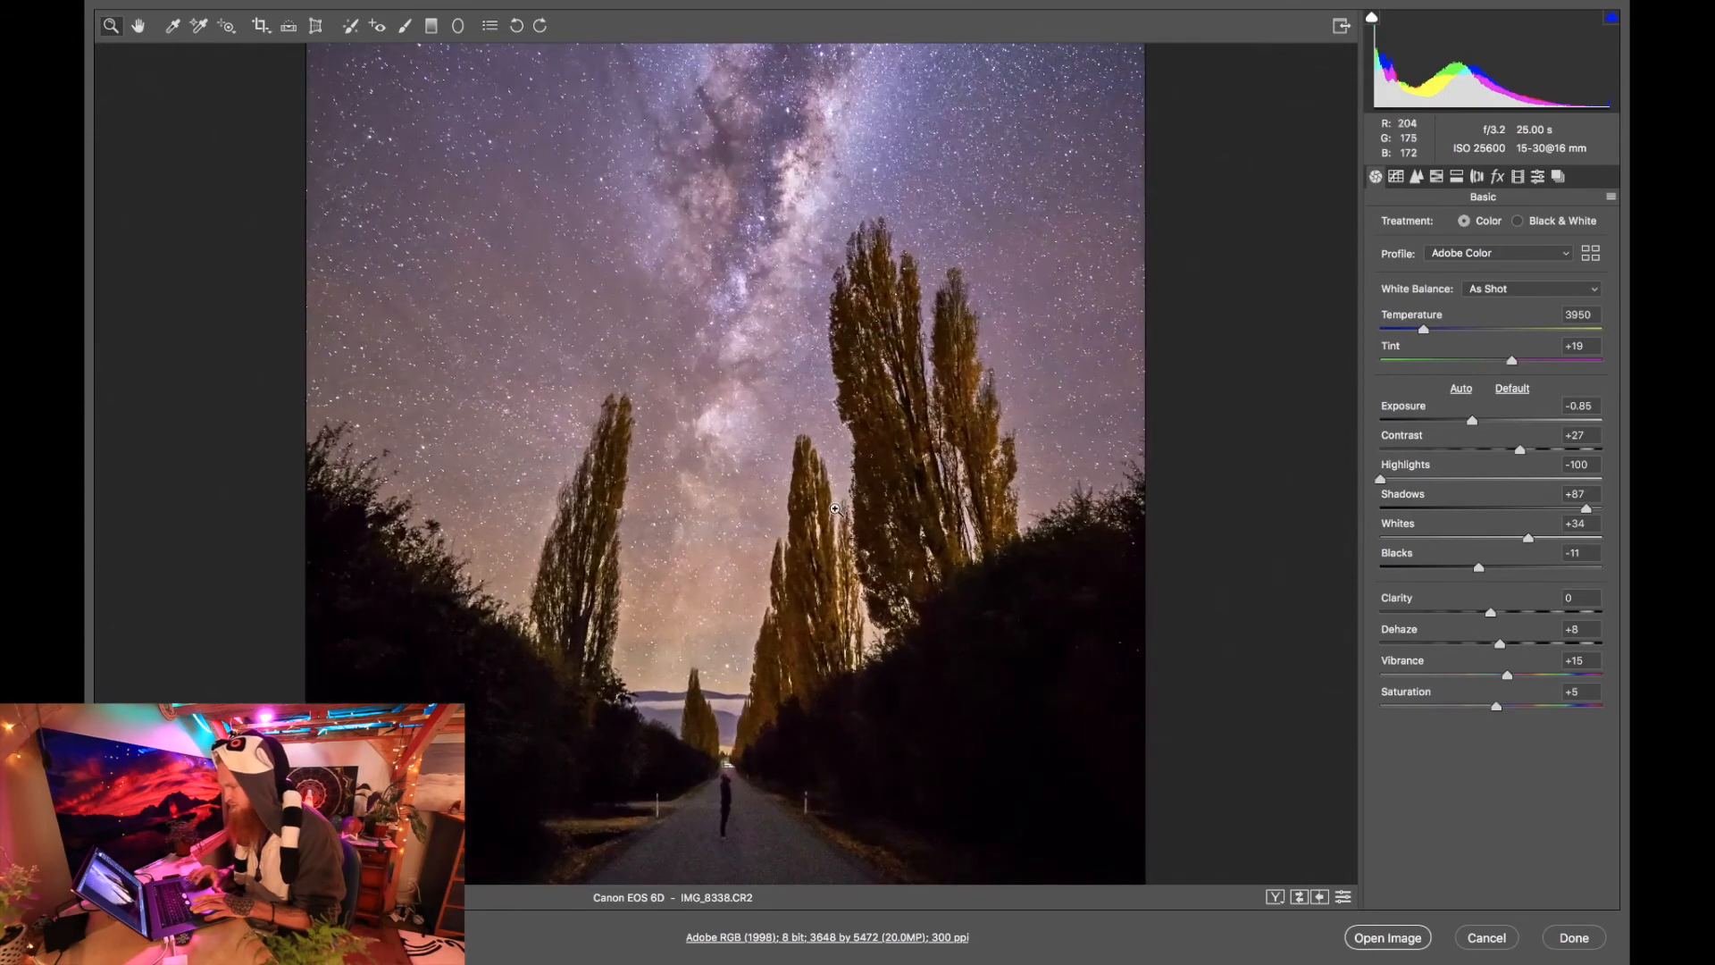
left_click(885, 464)
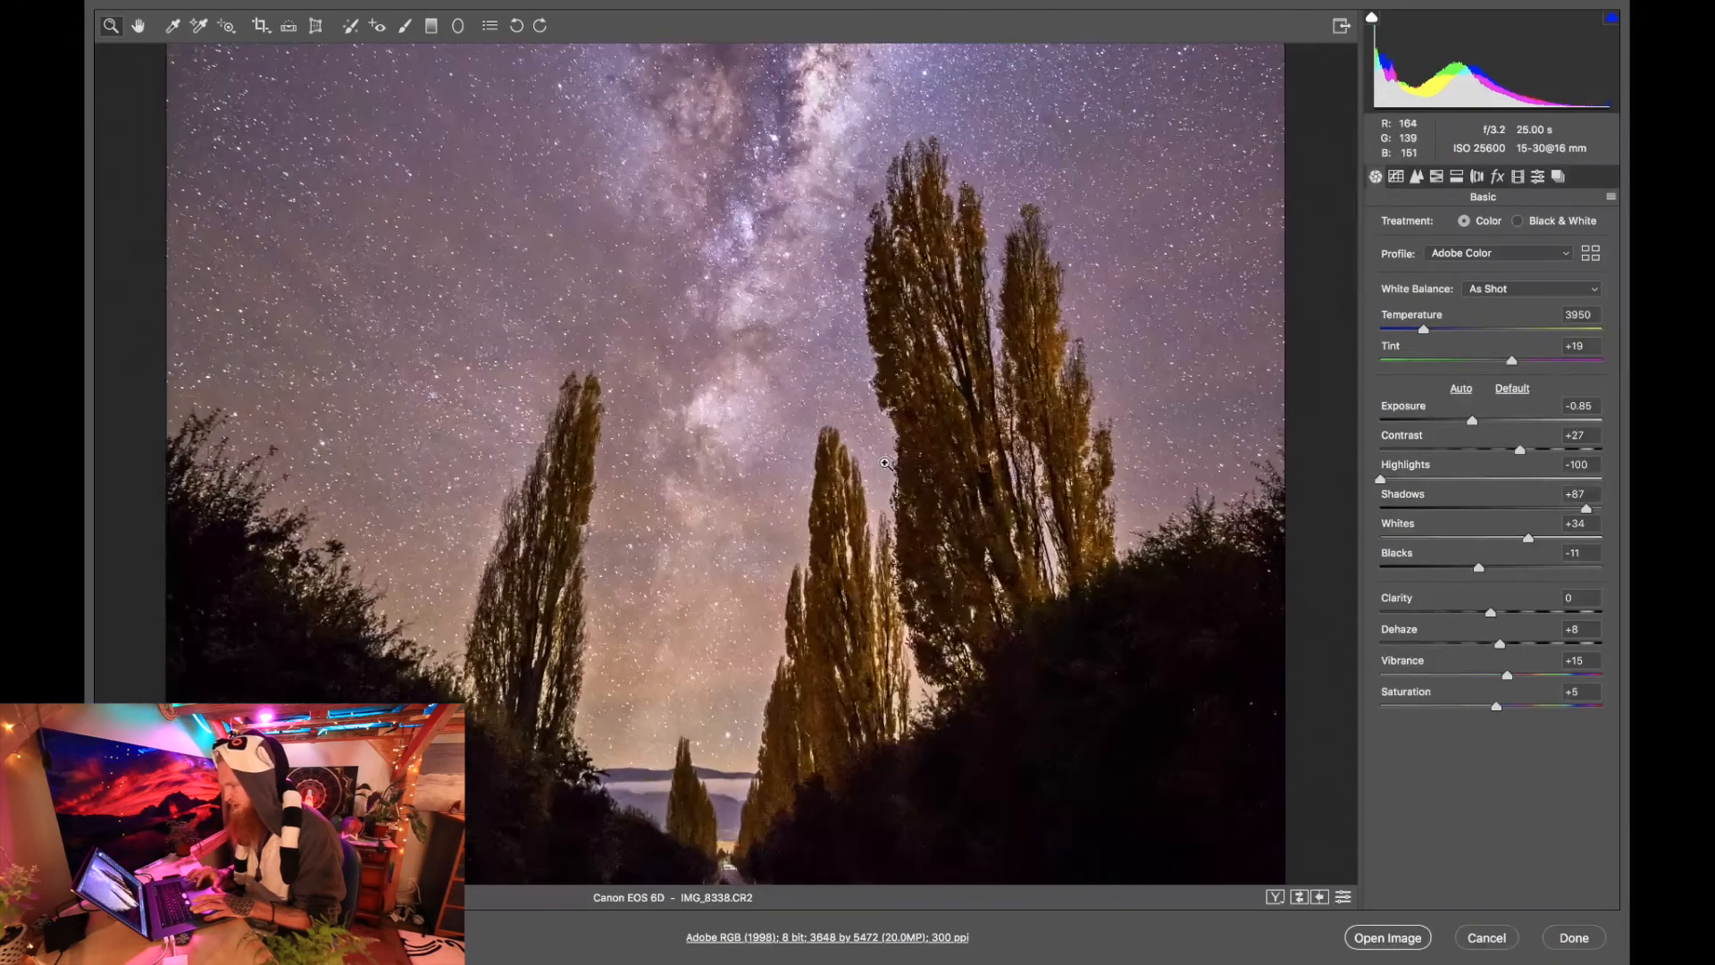
left_click(405, 25)
mouse_move(938, 474)
left_mouse_down()
mouse_move(924, 521)
mouse_move(958, 611)
mouse_move(964, 509)
mouse_move(889, 278)
left_mouse_up()
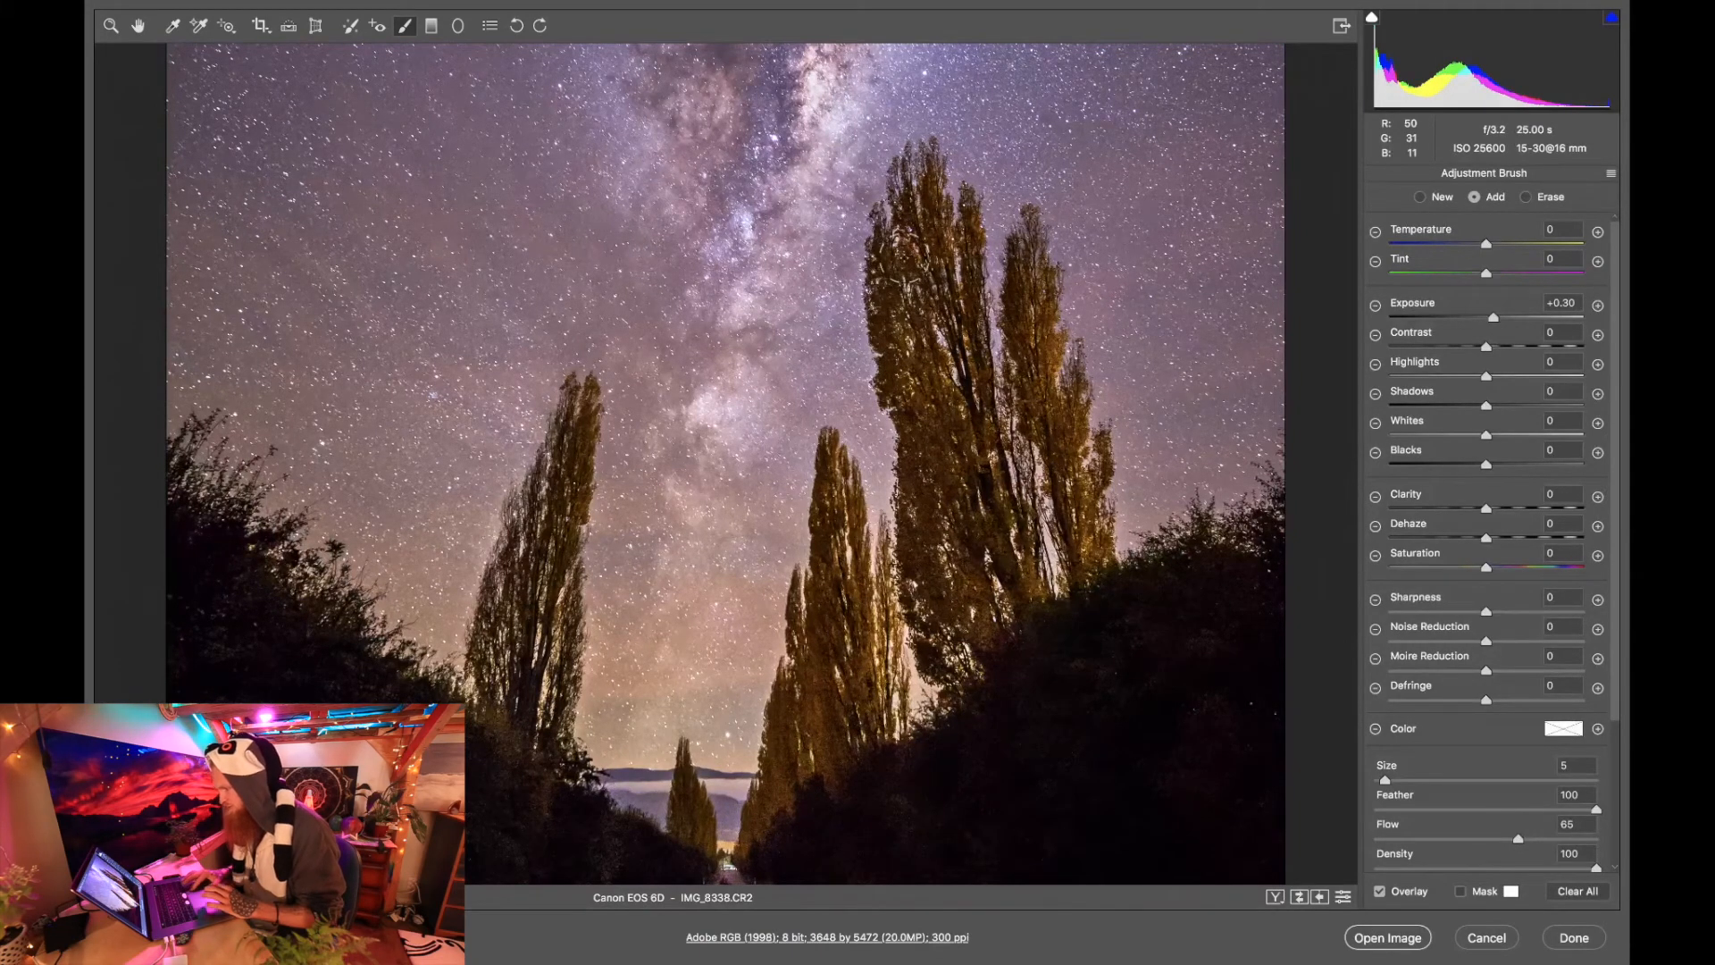
left_click(109, 25)
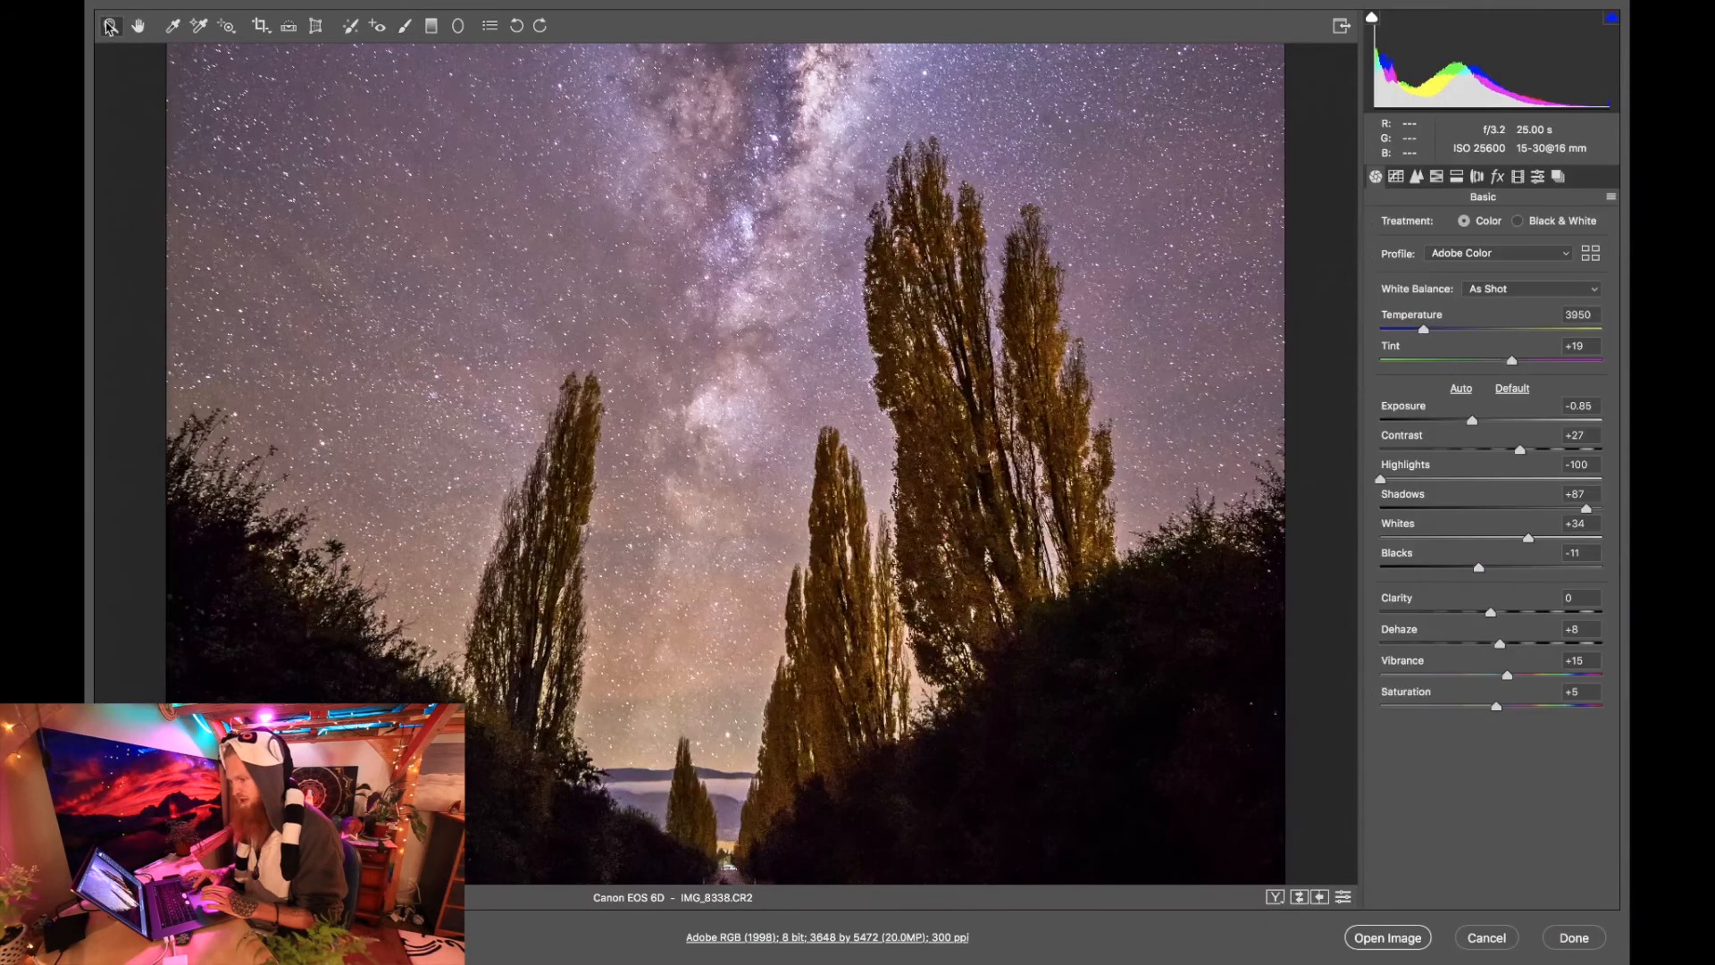
right_click(413, 289)
left_click(451, 545)
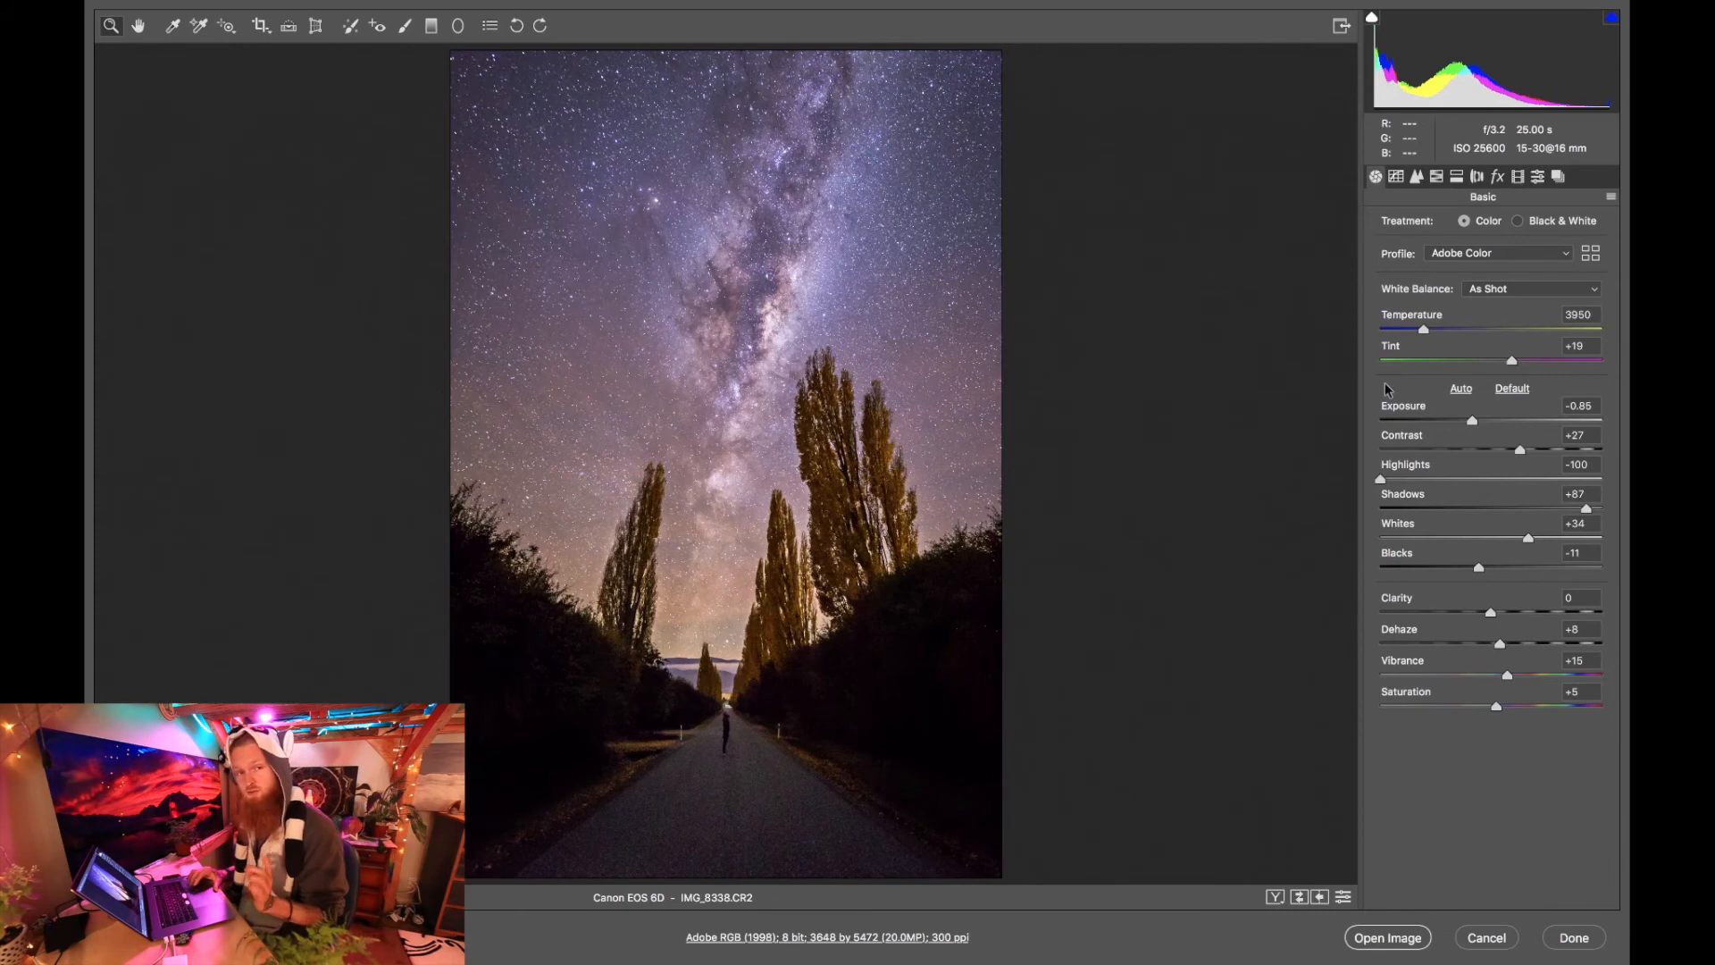
Paint a new Adjustment Brush area across the sky with Exposure 0, Whites +29 and brush size 26.
left_click(405, 27)
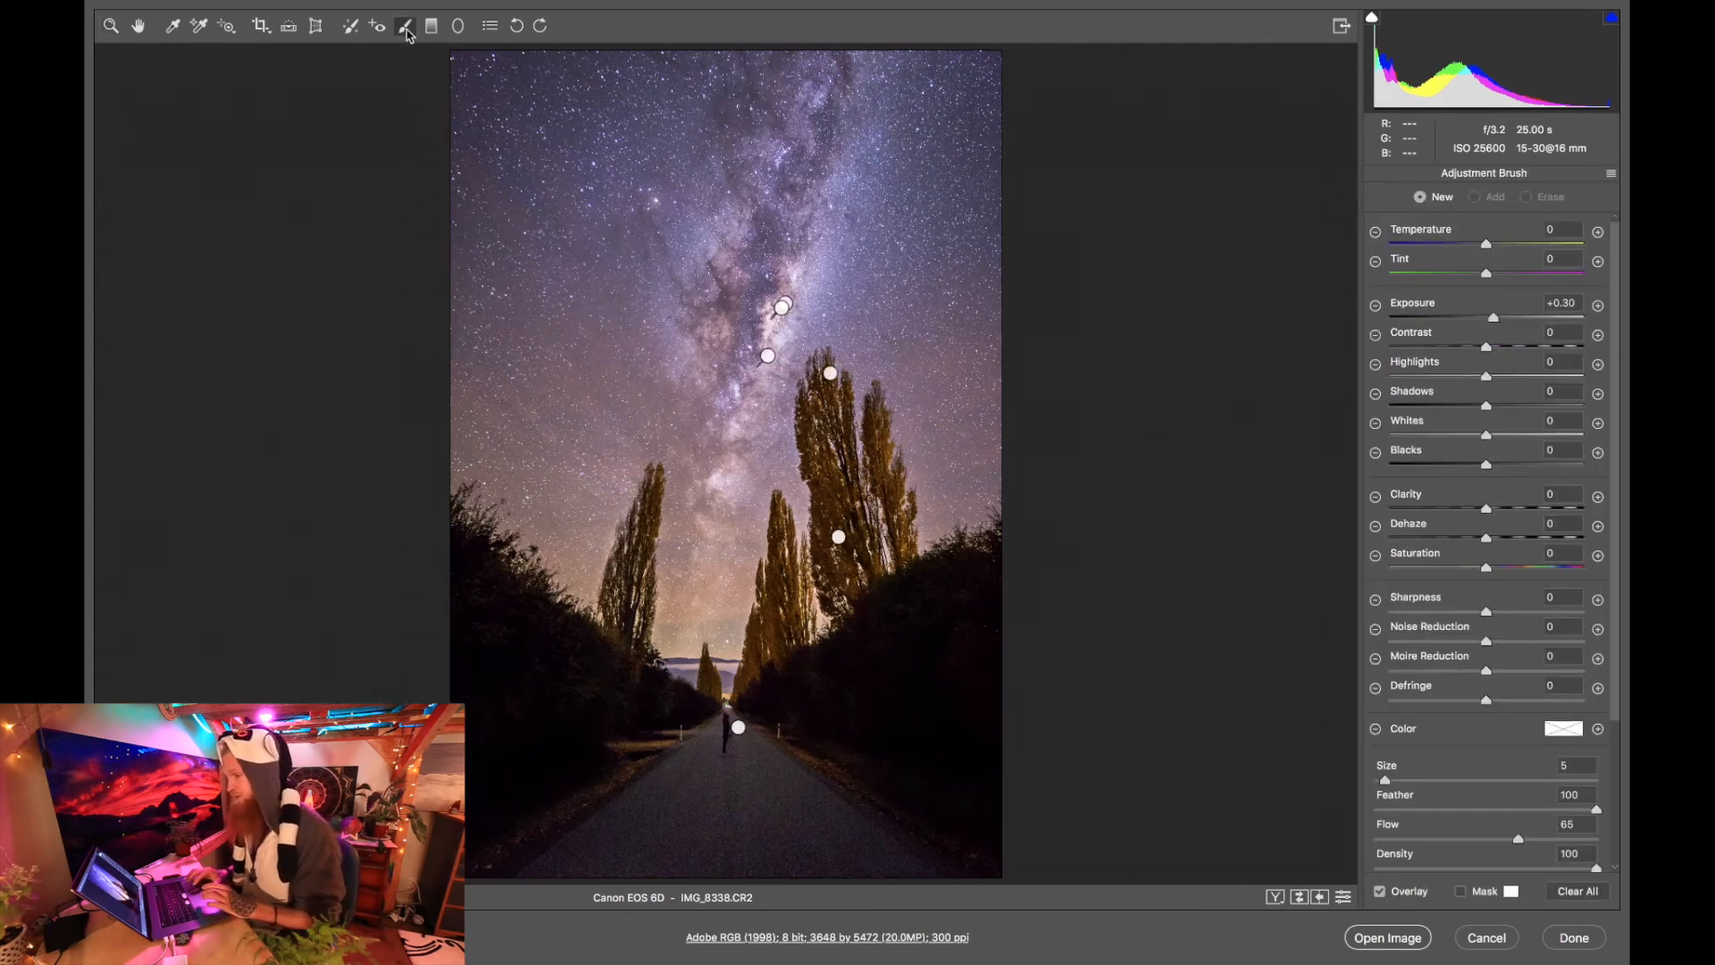
double_click(1493, 318)
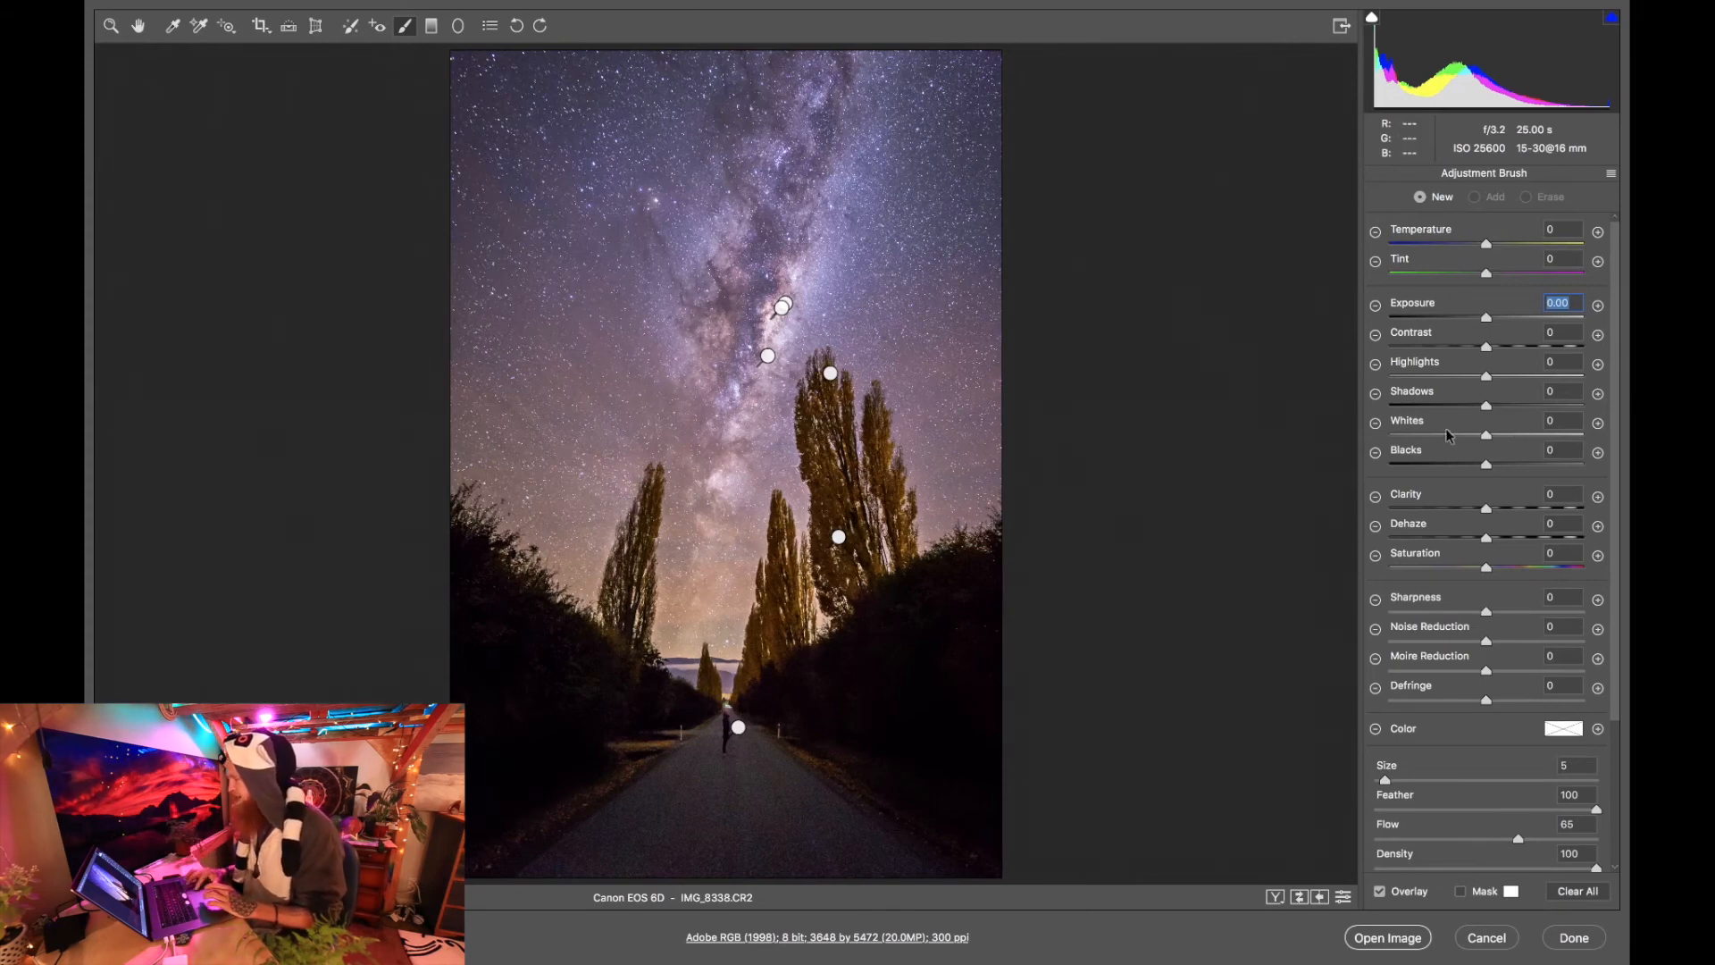
left_click(1516, 438)
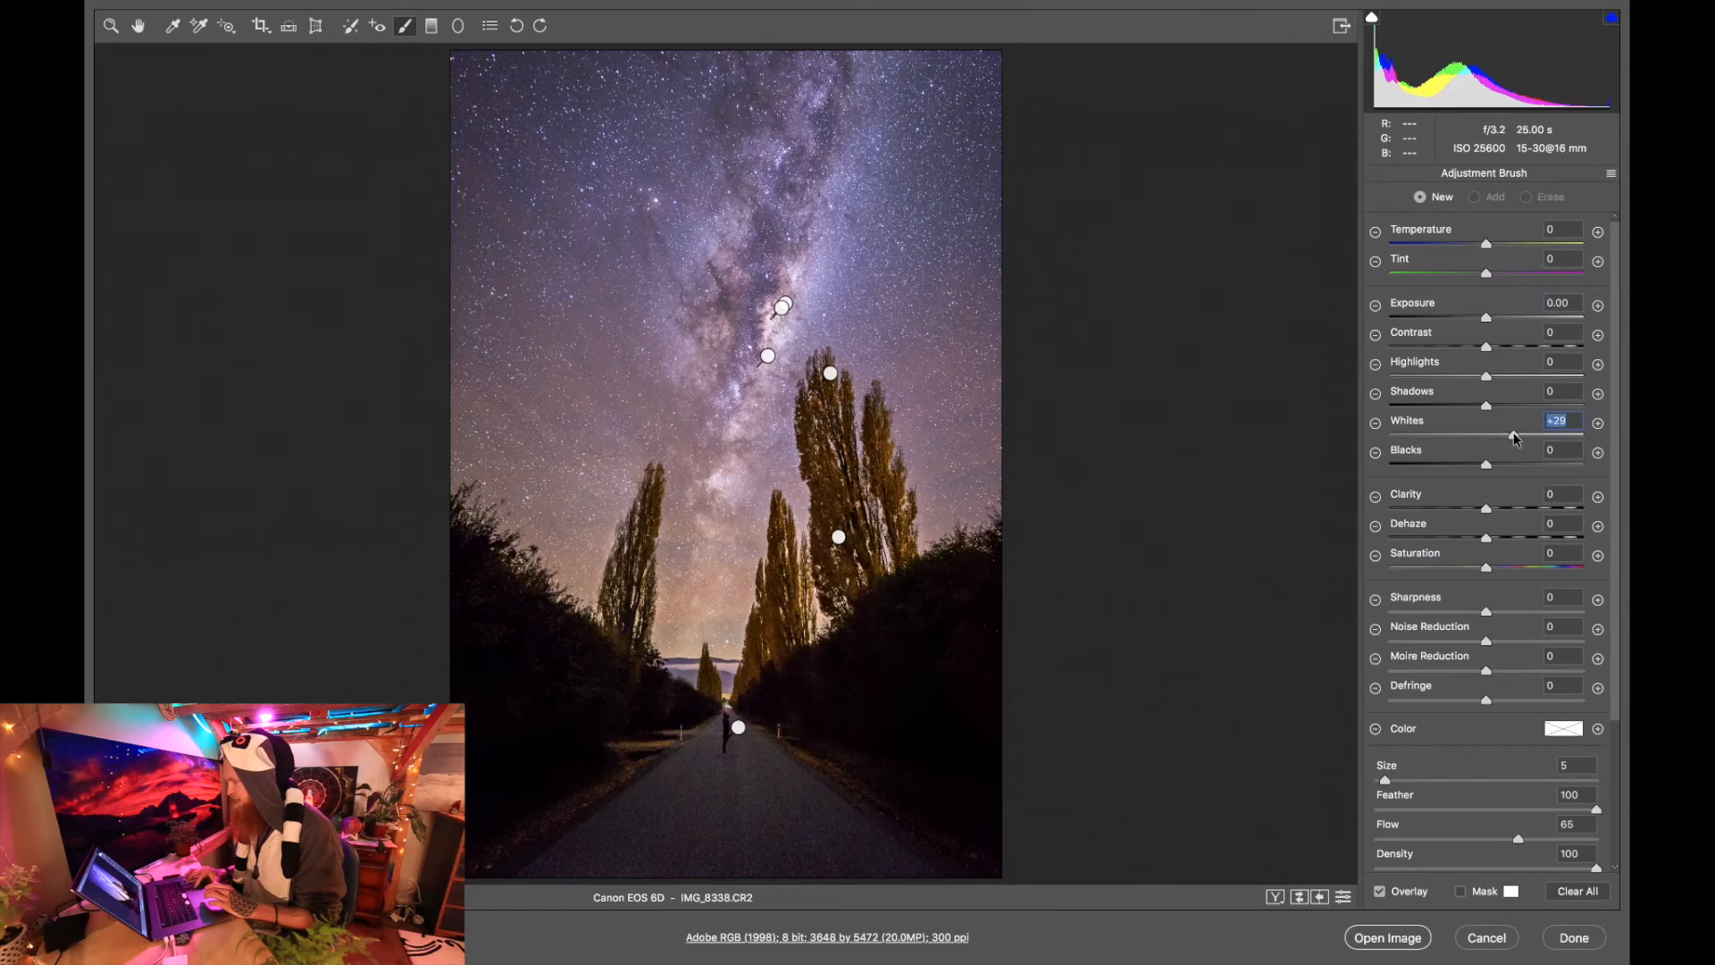
left_click_drag(1386, 780, 1424, 780)
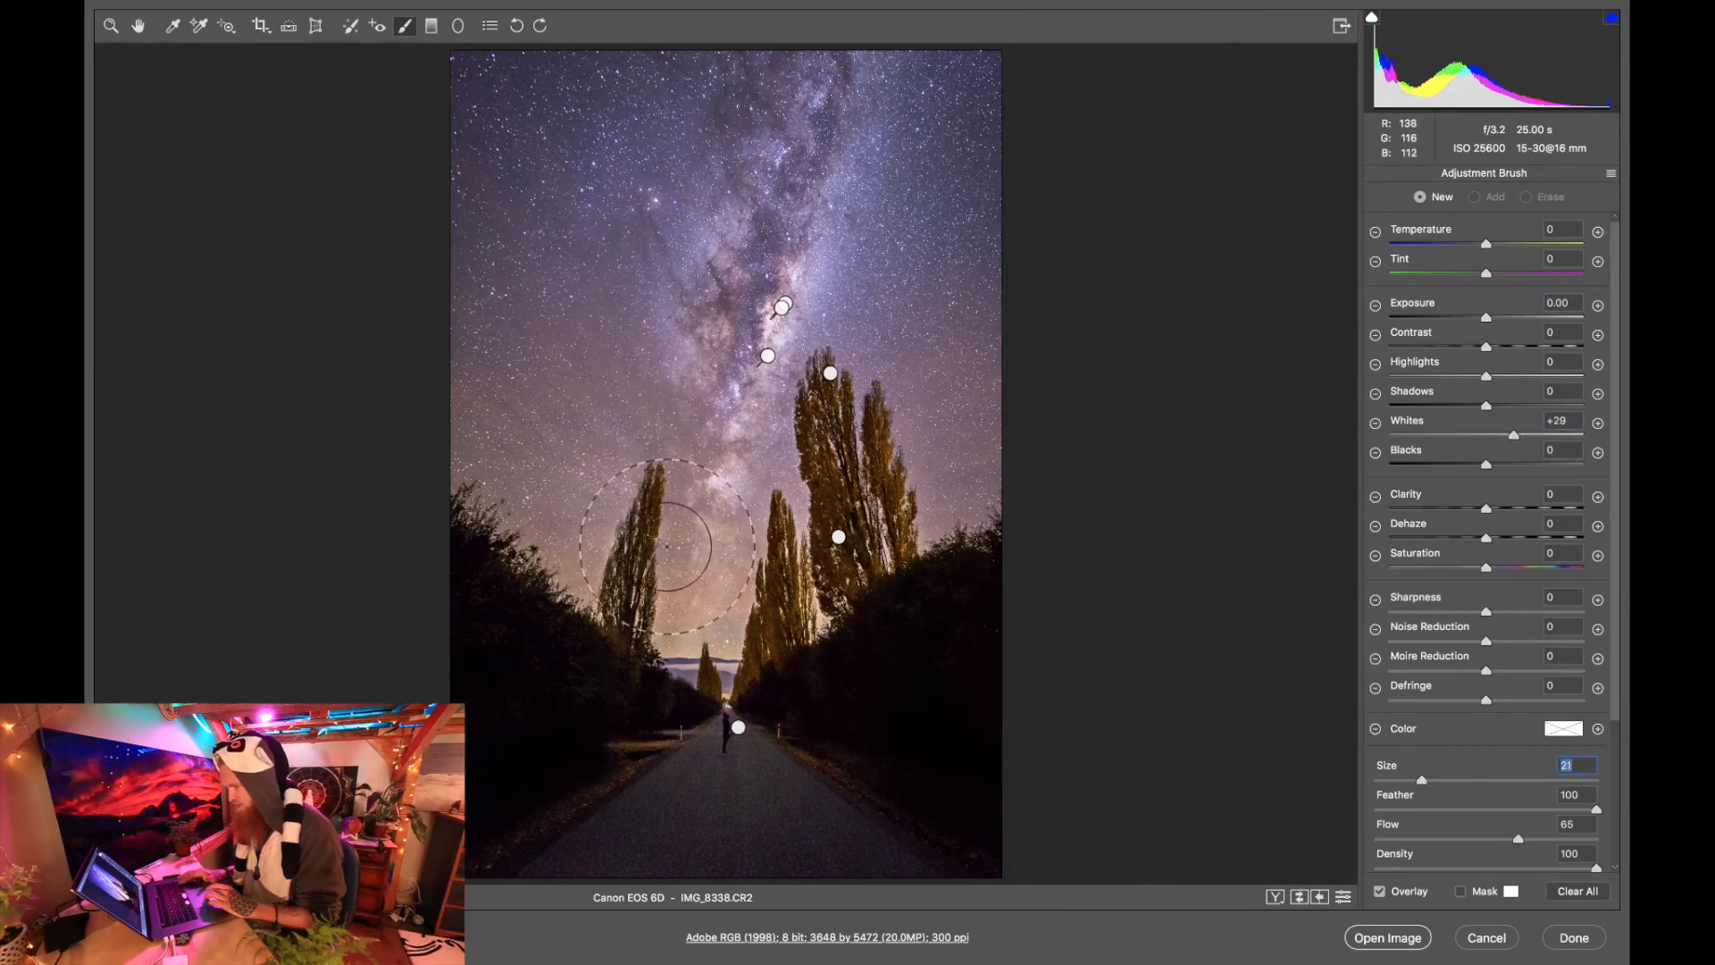
key("bracketleft")
key("bracketright")
key("bracketright")
key("bracketright")
key("bracketright")
key("bracketright")
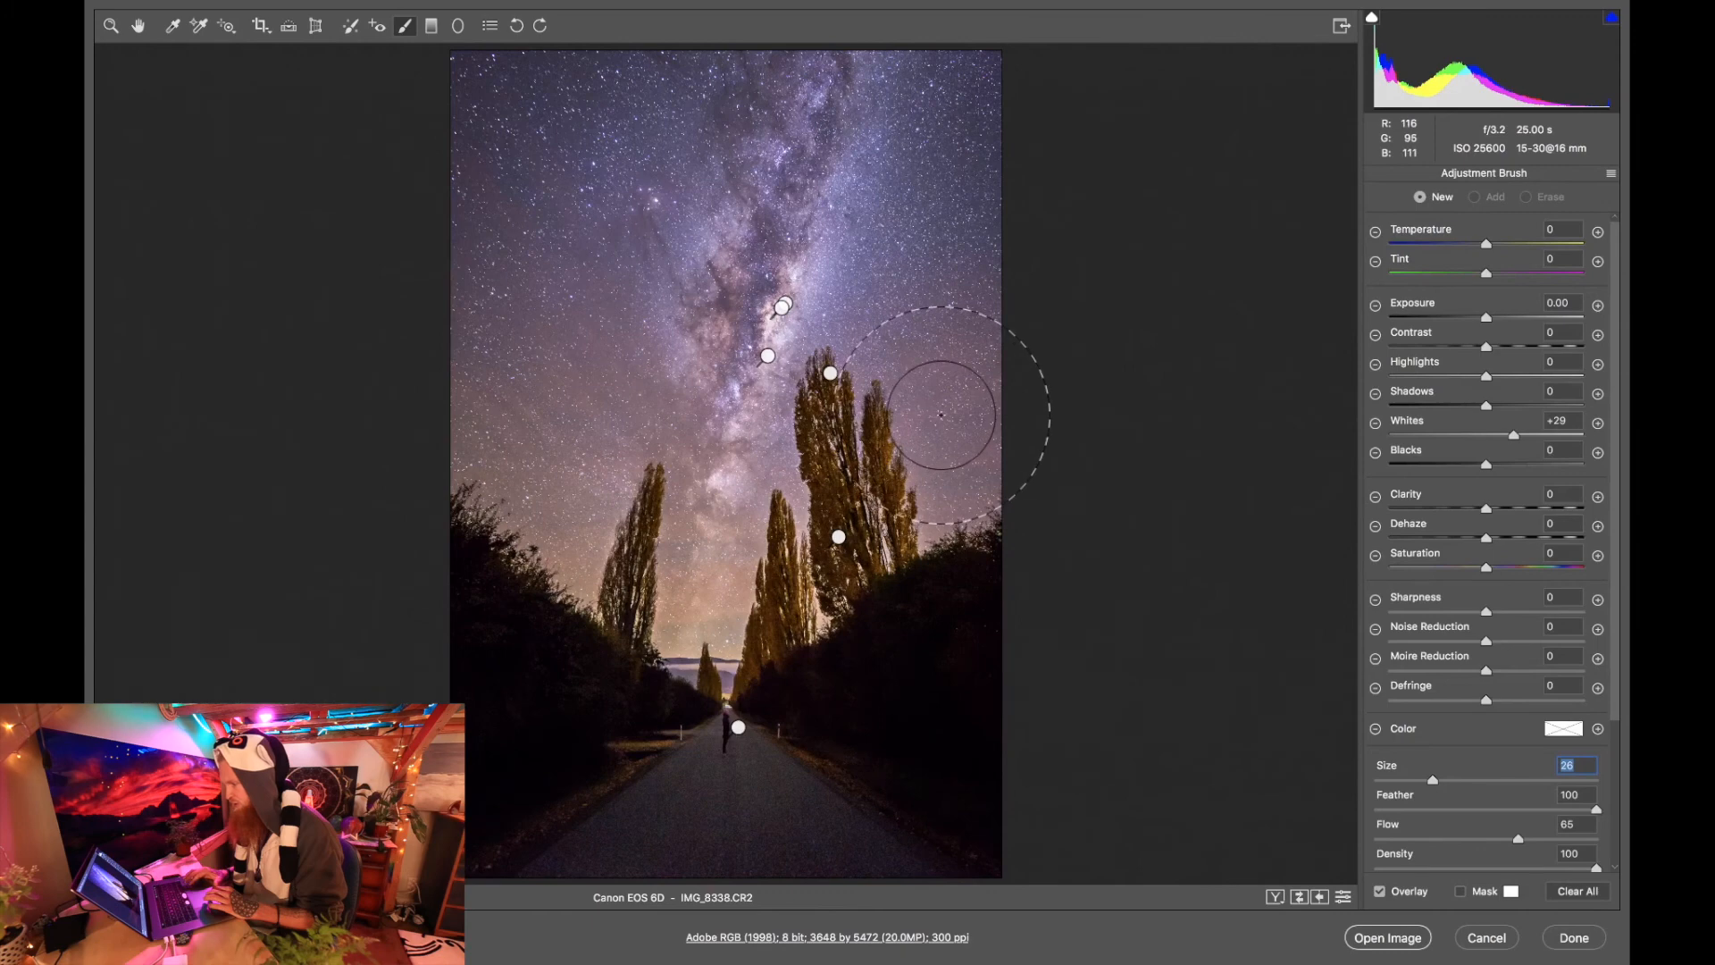
mouse_move(521, 370)
left_mouse_down()
mouse_move(501, 372)
mouse_move(497, 432)
mouse_move(574, 490)
mouse_move(566, 398)
mouse_move(643, 545)
mouse_move(706, 600)
mouse_move(705, 569)
mouse_move(698, 618)
mouse_move(881, 488)
mouse_move(961, 478)
mouse_move(930, 429)
mouse_move(947, 376)
left_mouse_up()
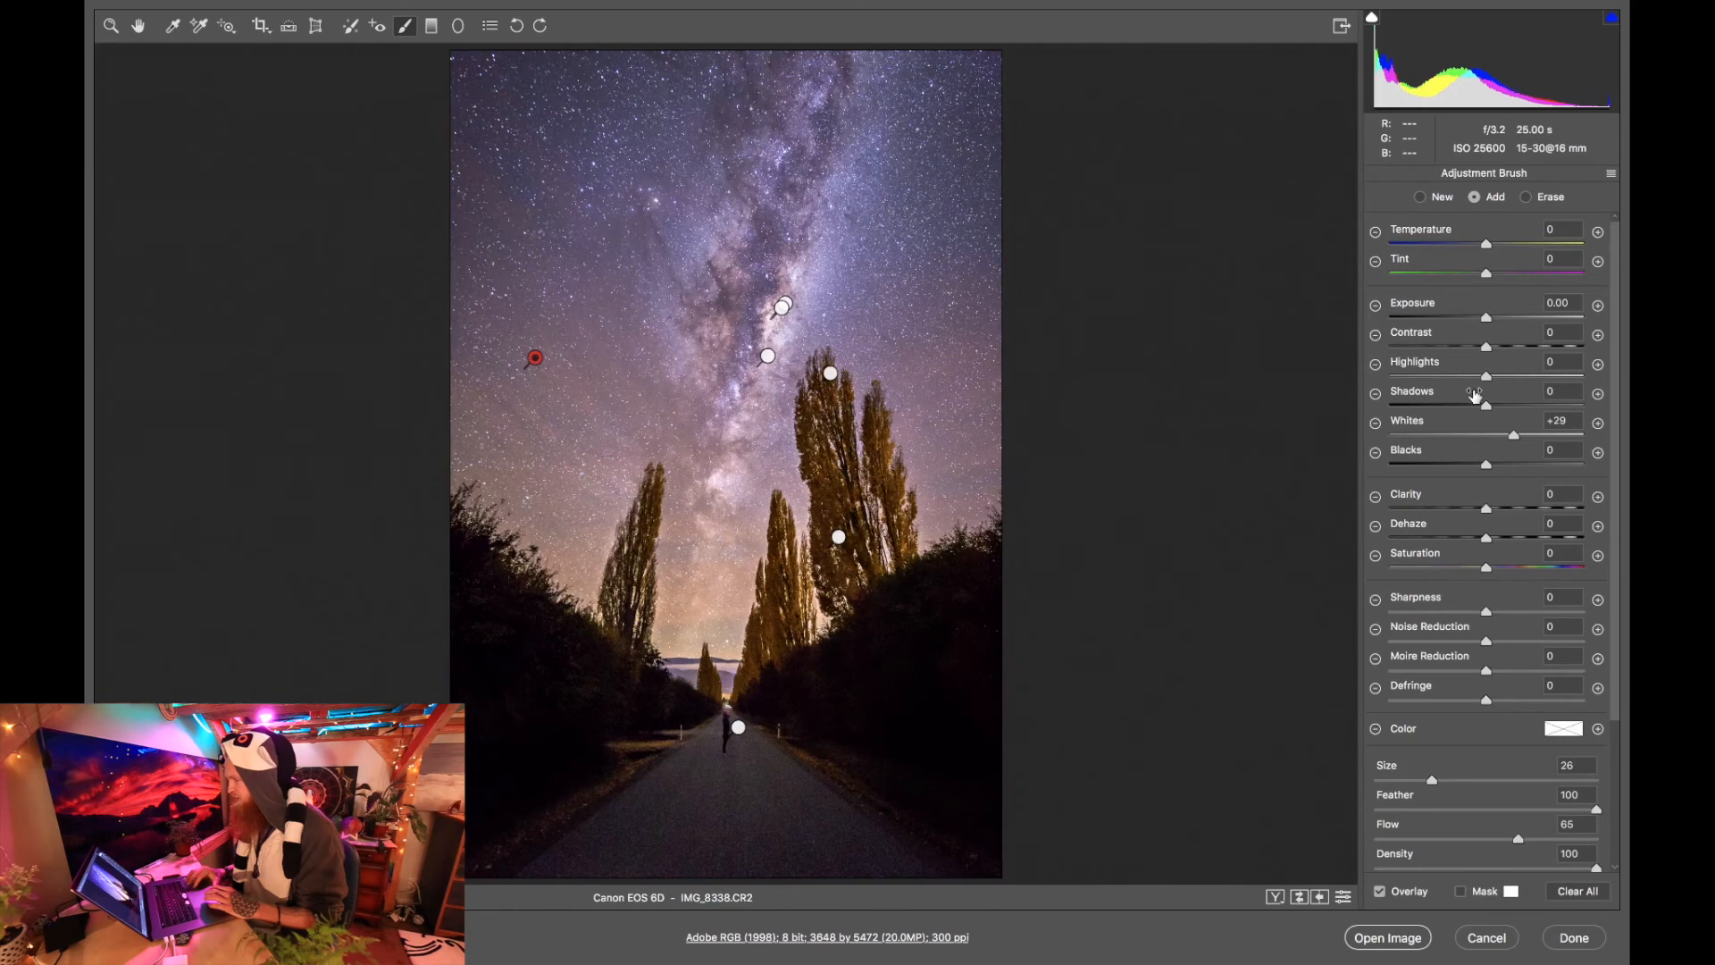
Set the sky brush adjustment's Highlights to -70 and Whites to +49, and leave the Adjustment Brush.
left_click_drag(1465, 382, 1419, 381)
left_click_drag(1533, 437, 1534, 439)
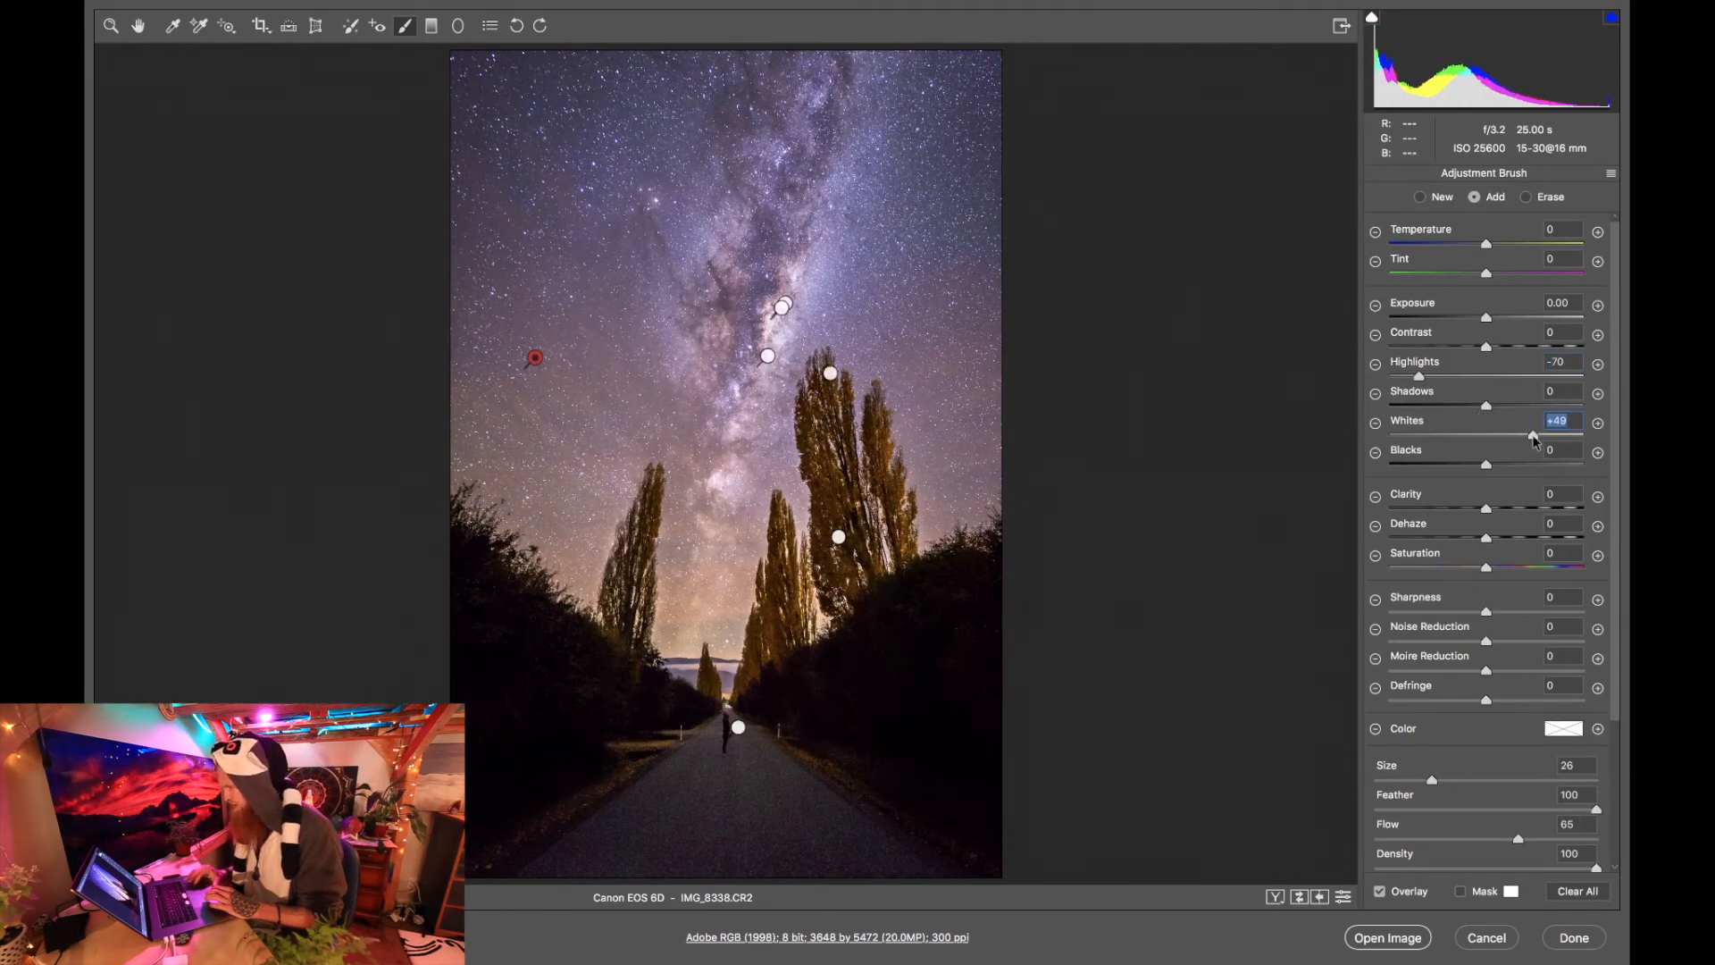
left_click(113, 25)
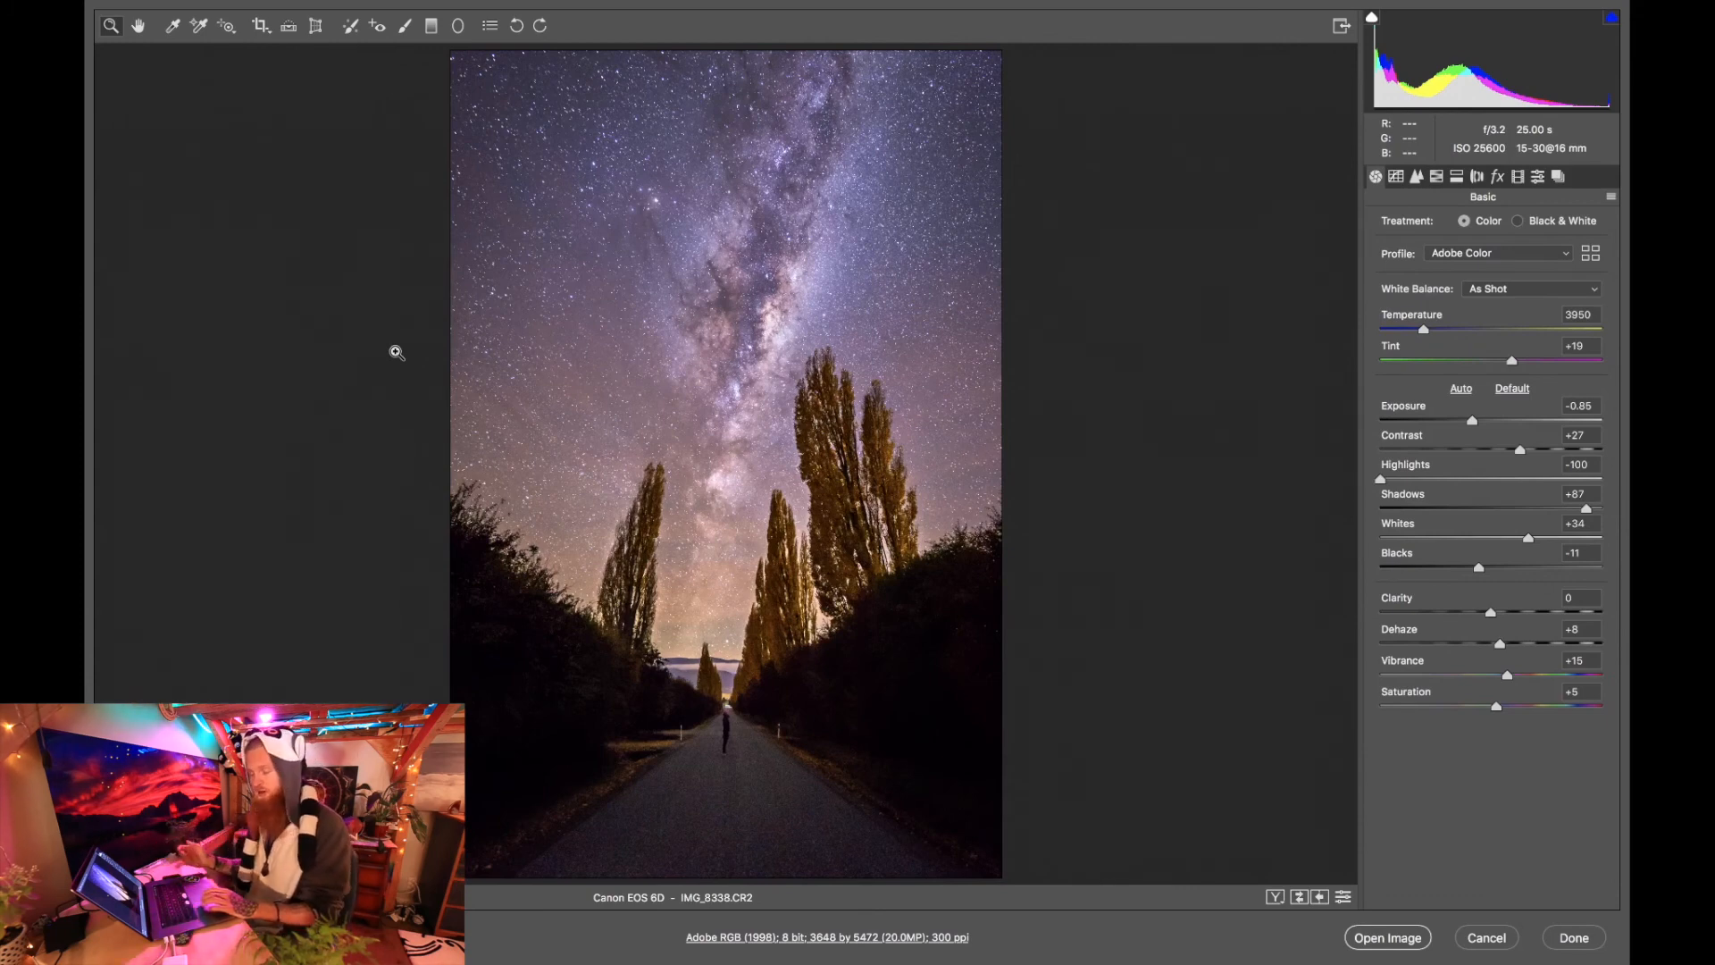
left_click(1395, 178)
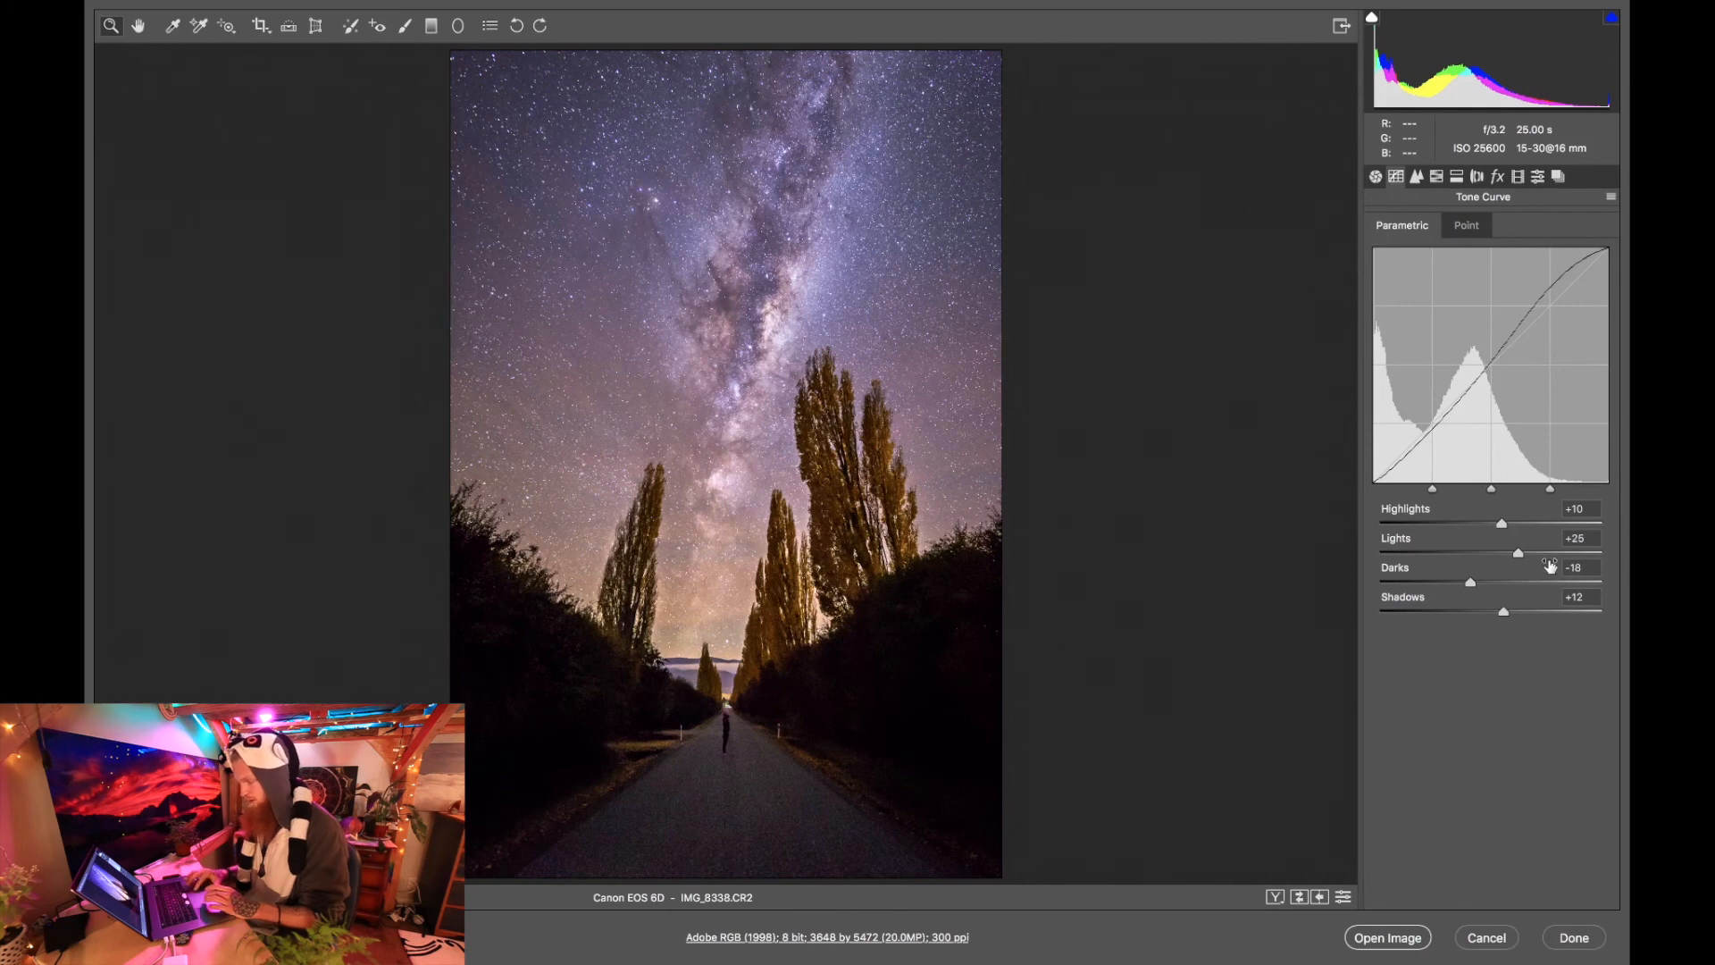
left_click(1376, 178)
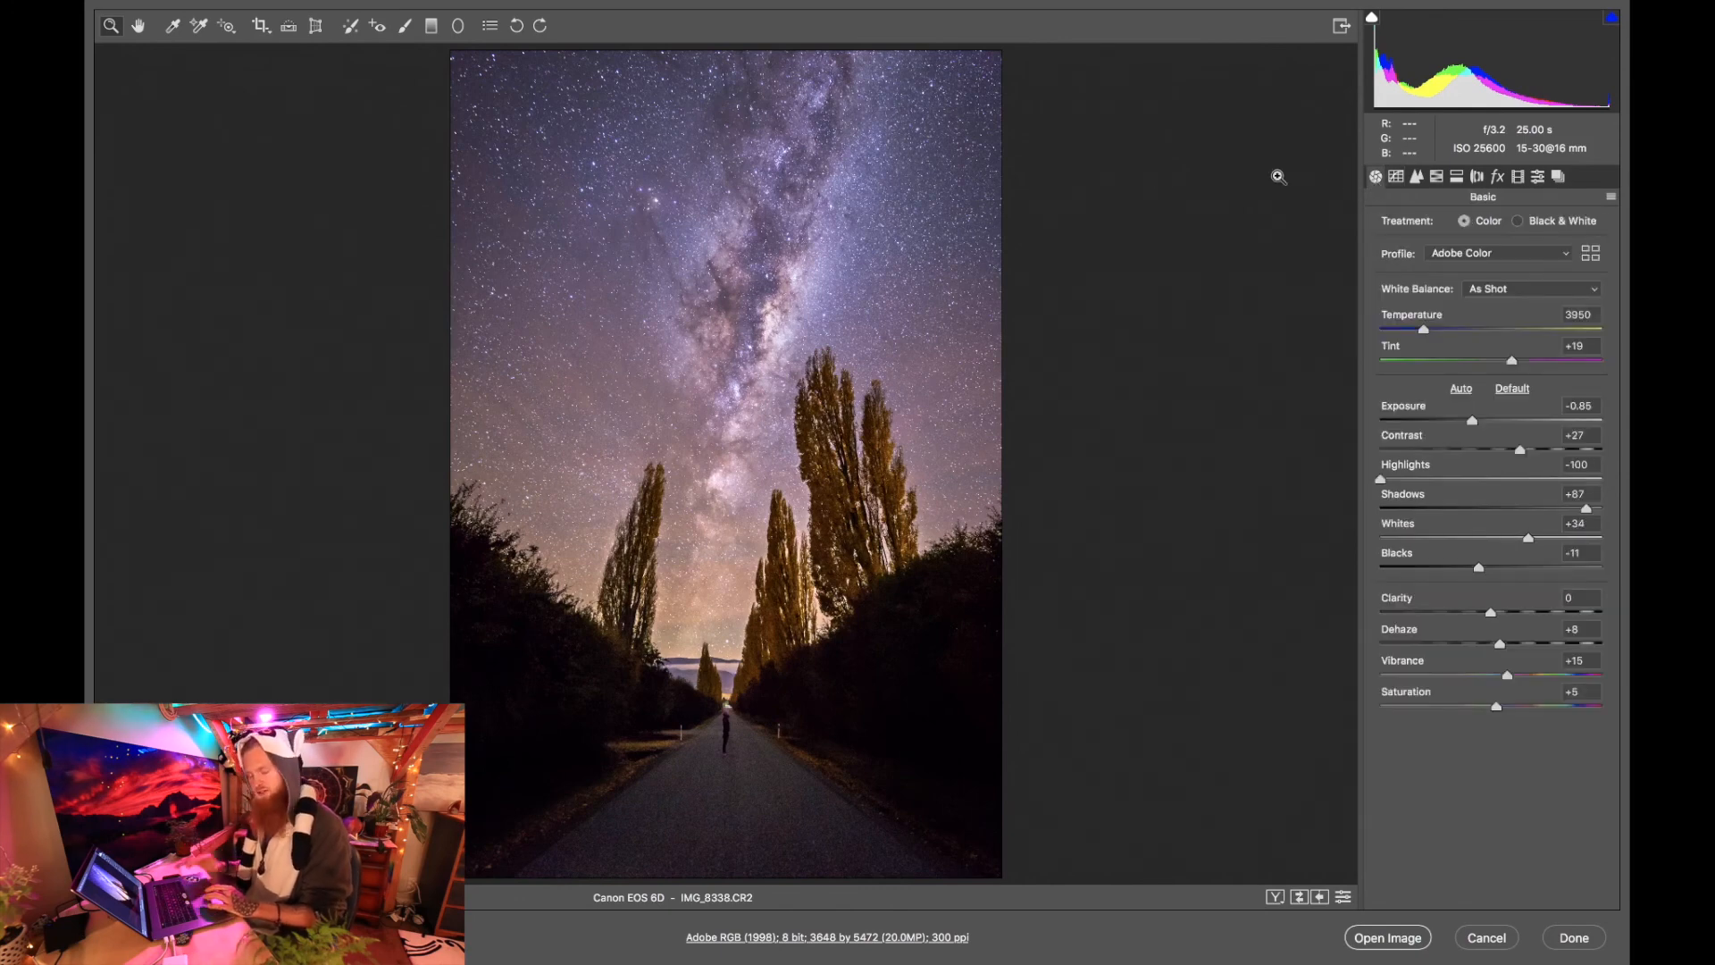